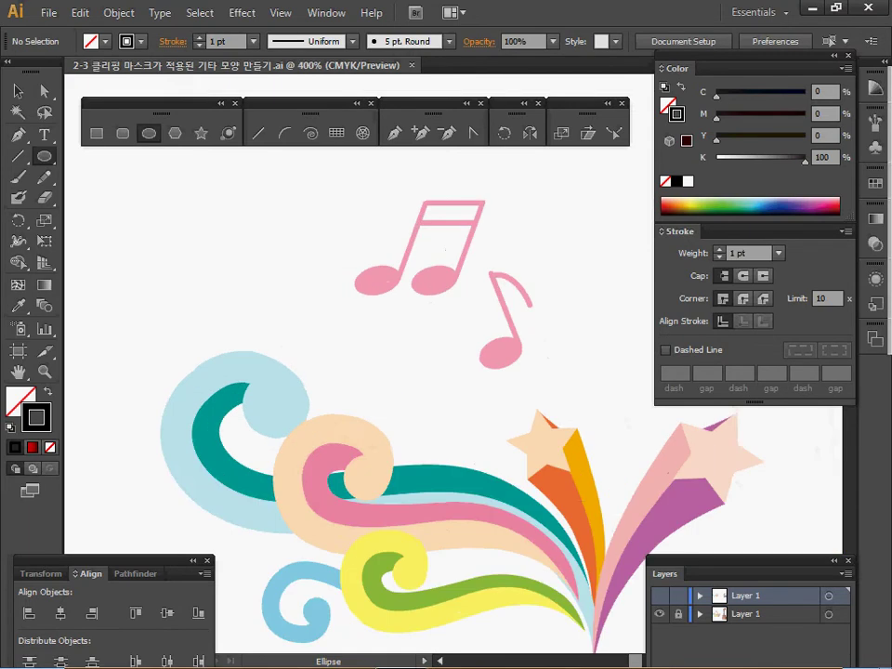
Step: Draw an ellipse 6 mm wide and 4 mm high in the empty area beside the pink music notes
{"action": "scroll", "coordinate": [371, 372], "scroll_direction": "up", "scroll_amount": 3}
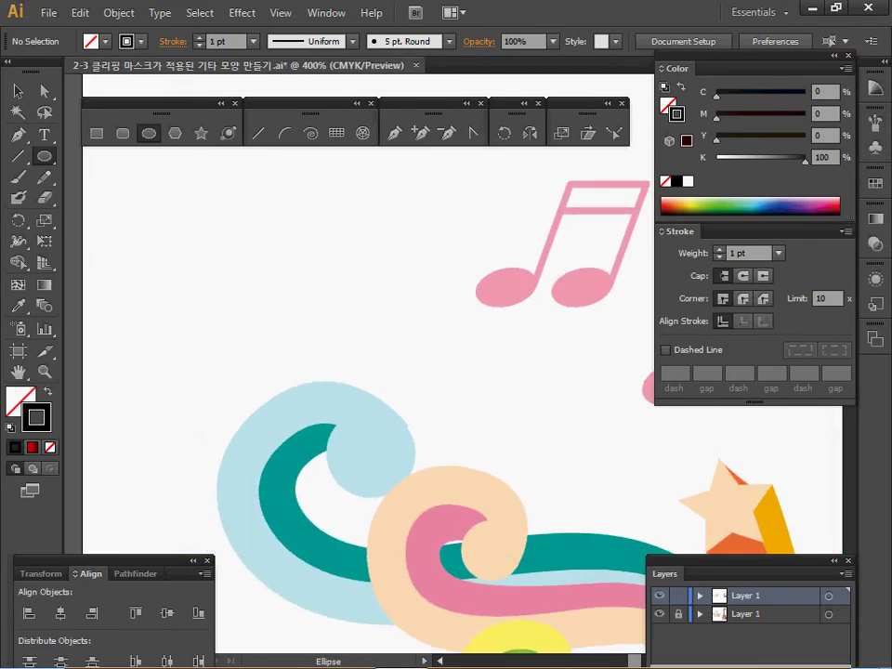
{"action": "scroll", "coordinate": [446, 372], "scroll_direction": "right", "scroll_amount": 5}
{"action": "key", "text": "ctrl+minus"}
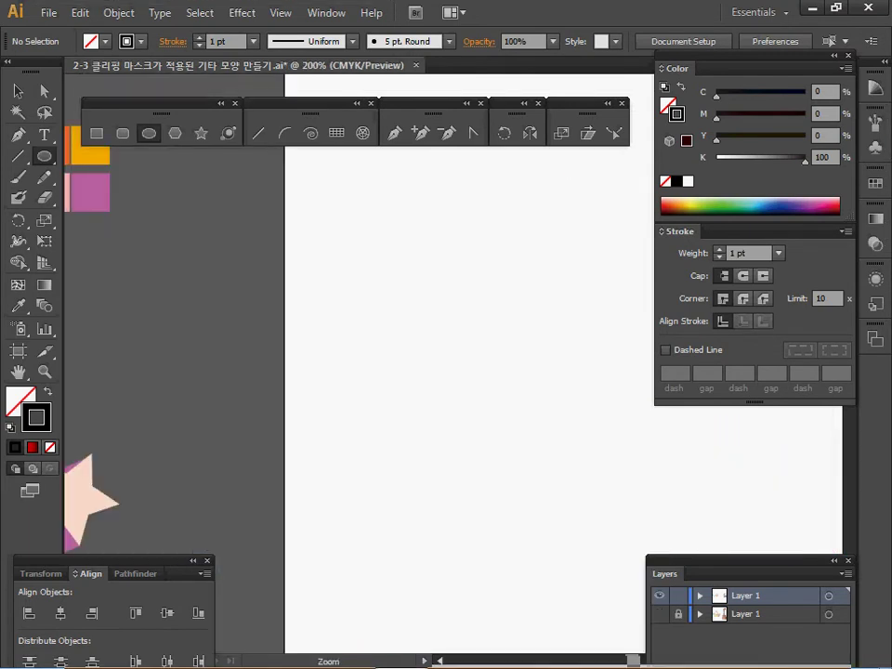
{"action": "scroll", "coordinate": [372, 372], "scroll_direction": "left", "scroll_amount": 8}
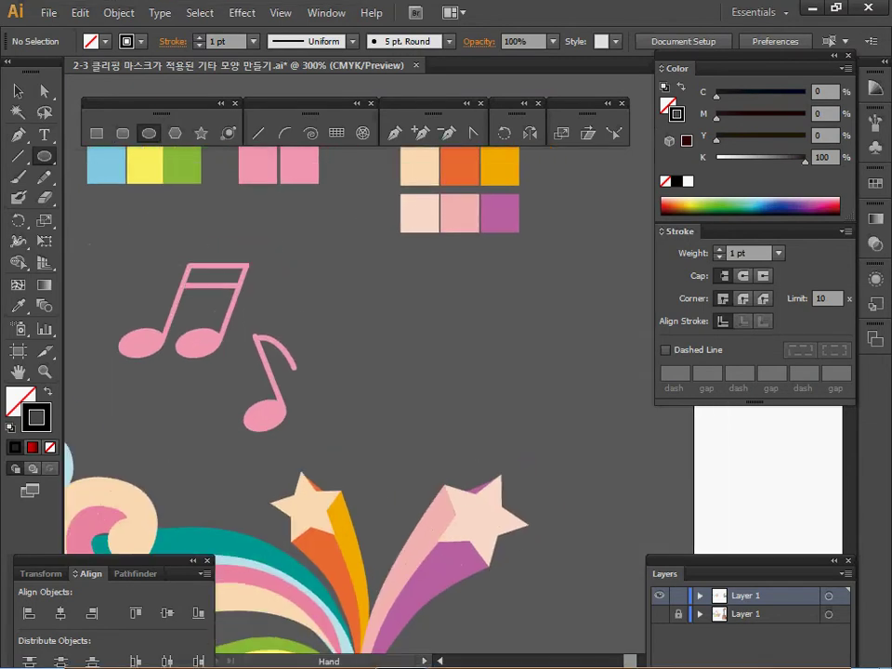
{"action": "scroll", "coordinate": [353, 371], "scroll_direction": "up", "scroll_amount": 1}
{"action": "scroll", "coordinate": [353, 372], "scroll_direction": "right", "scroll_amount": 1}
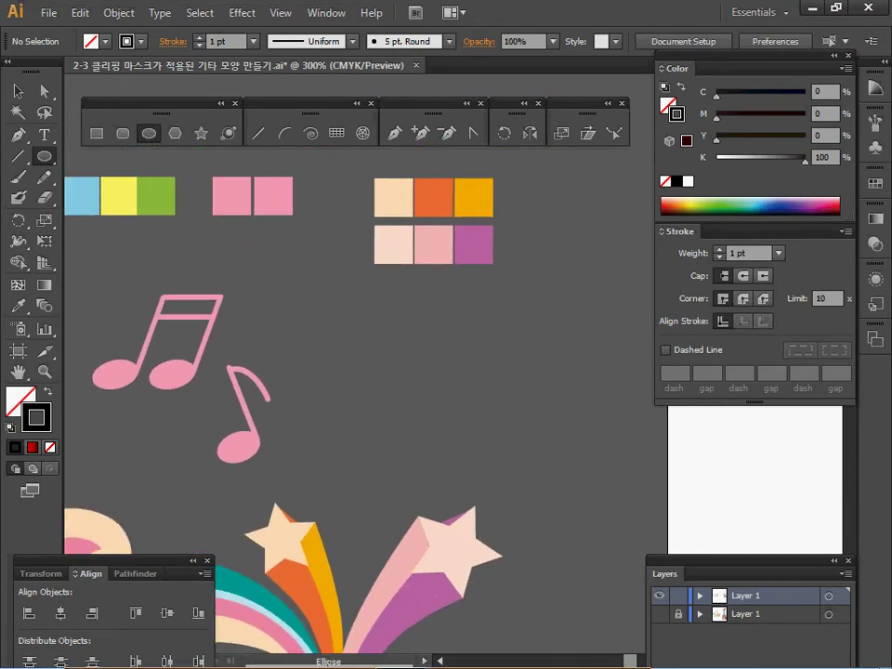
{"action": "scroll", "coordinate": [278, 316], "scroll_direction": "down", "scroll_amount": 1}
{"action": "scroll", "coordinate": [279, 316], "scroll_direction": "left", "scroll_amount": 1}
{"action": "scroll", "coordinate": [278, 316], "scroll_direction": "down", "scroll_amount": 1}
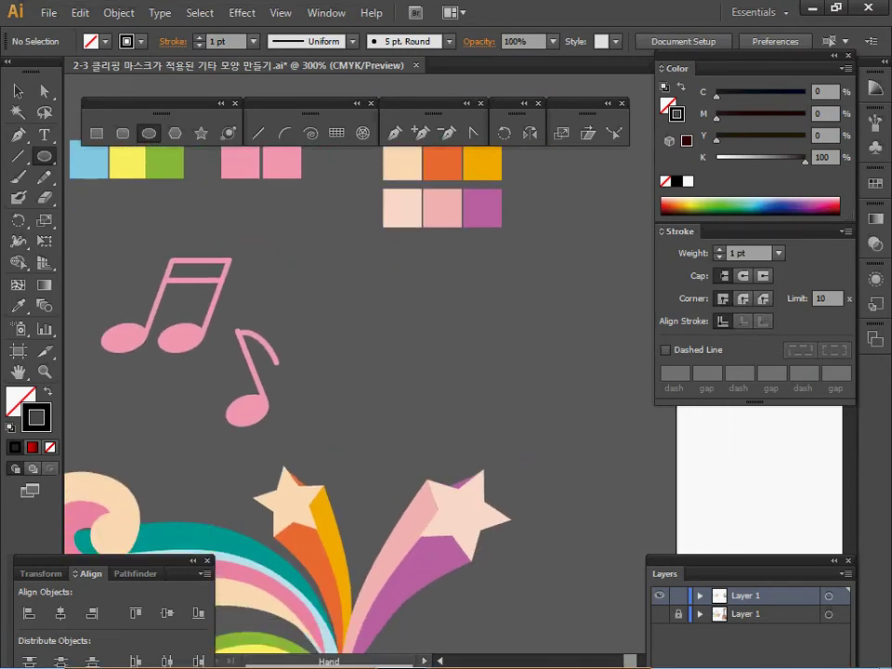
{"action": "left_click", "coordinate": [316, 278]}
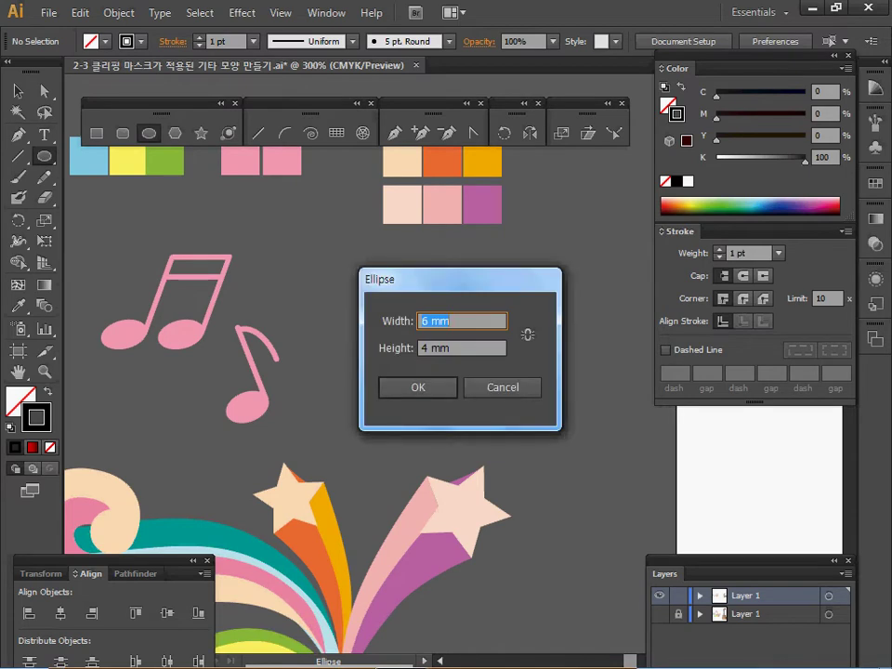
{"action": "left_click", "coordinate": [450, 348]}
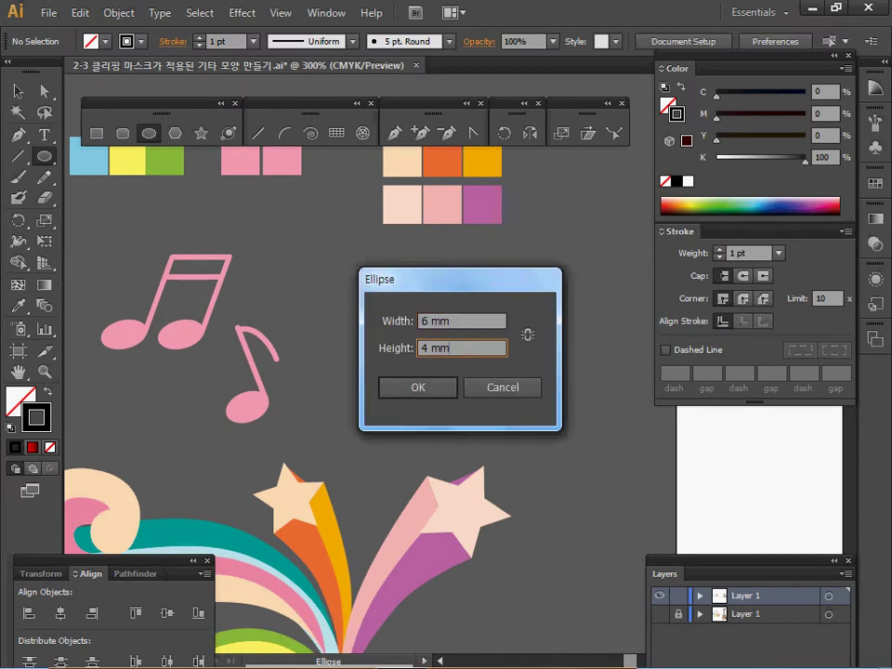
{"action": "key", "text": "Return"}
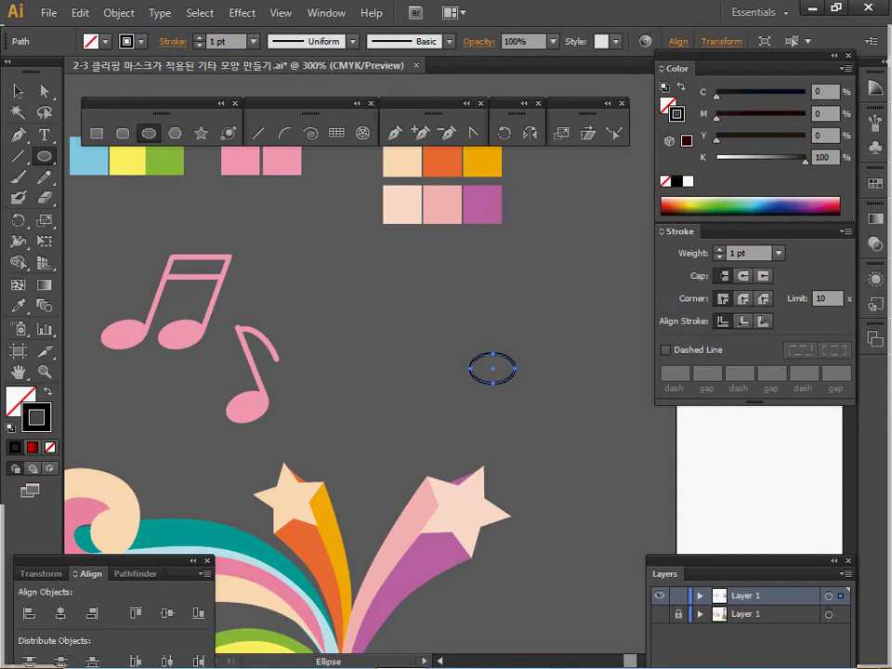
Step: Copy the single note's pink fill without stroke onto the ellipse with the Eyedropper and shift the ellipse slightly toward the reference notes
{"action": "key", "text": "i"}
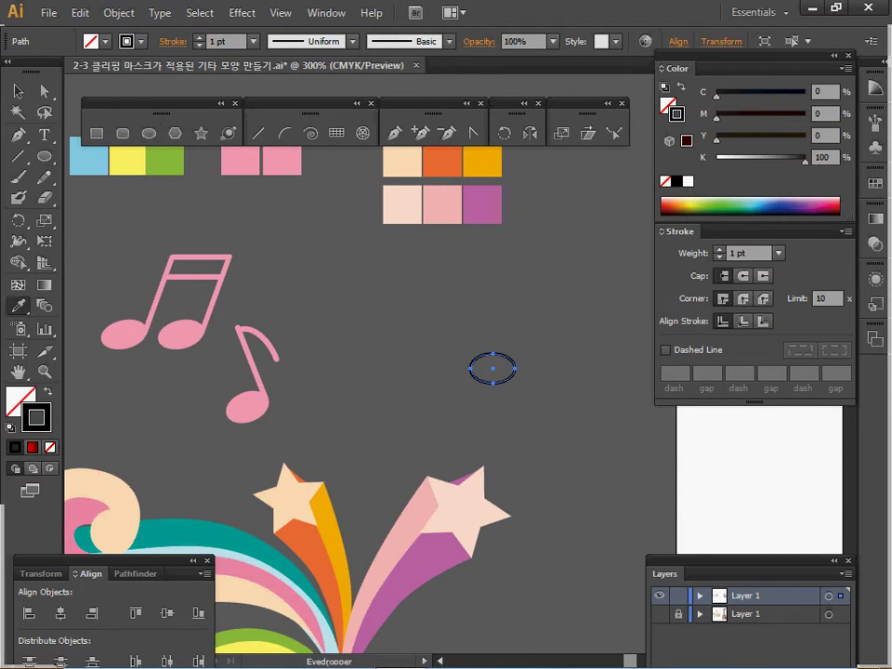
{"action": "left_click", "coordinate": [246, 401]}
{"action": "left_click_drag", "start_coordinate": [492, 368], "coordinate": [444, 360]}
{"action": "key", "text": "ctrl+shift+a"}
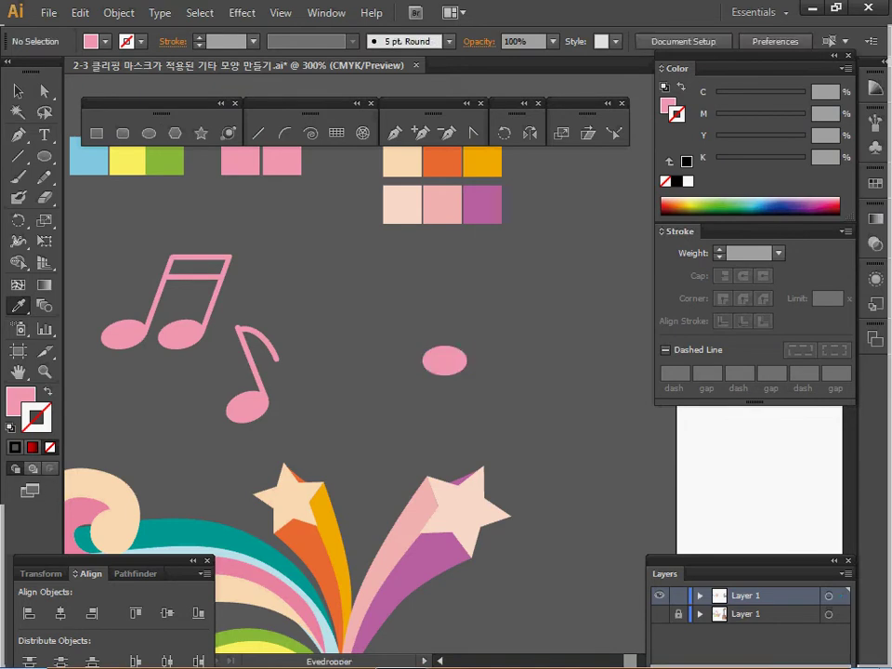
Step: Draw a vertical stem line up from the note head's outer edge and give it a pink stroke with no fill
{"action": "left_click", "coordinate": [258, 133]}
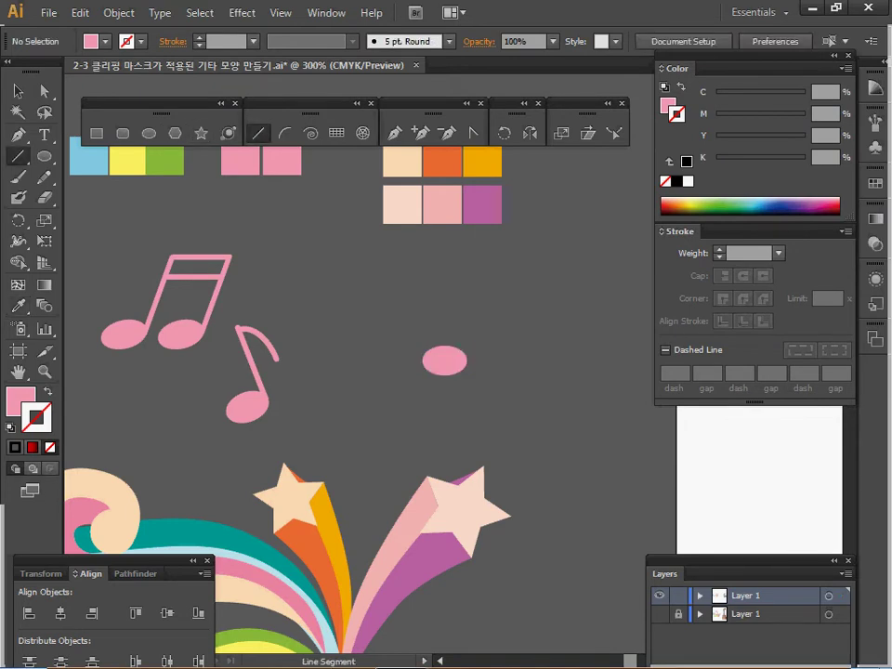
{"action": "left_click_drag", "start_coordinate": [464, 332], "coordinate": [462, 274]}
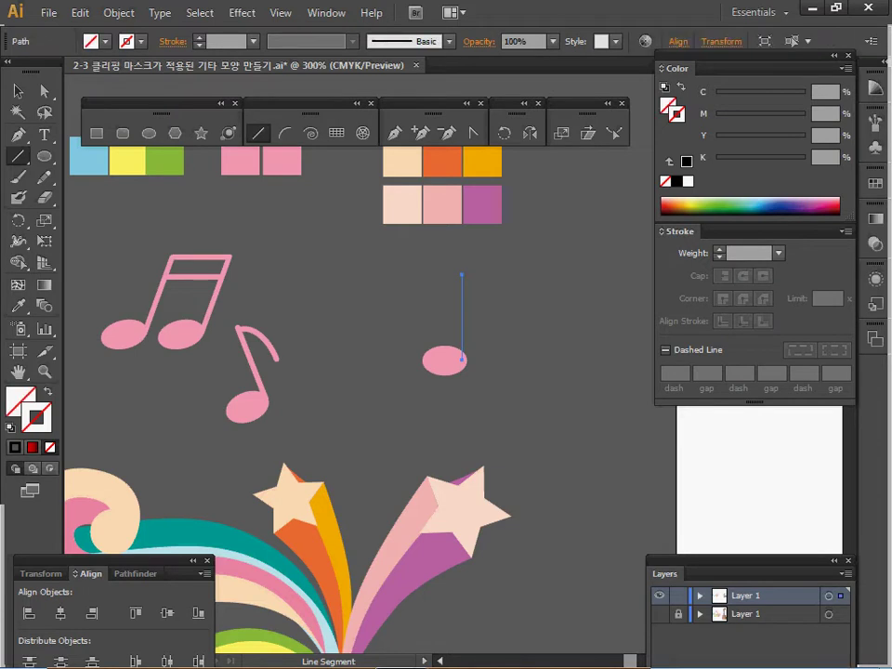
{"action": "key", "text": "i"}
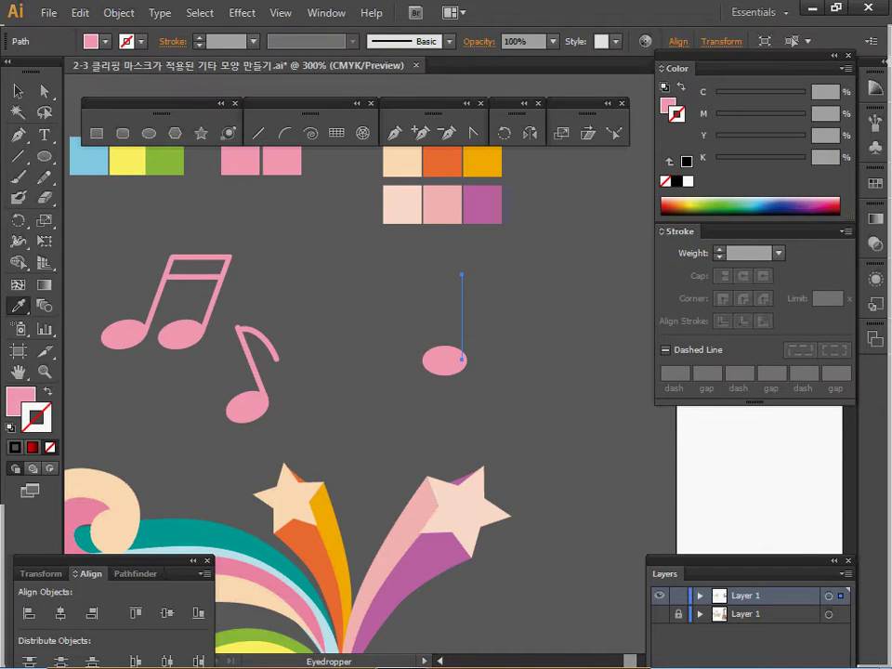
{"action": "key", "text": "shift+x"}
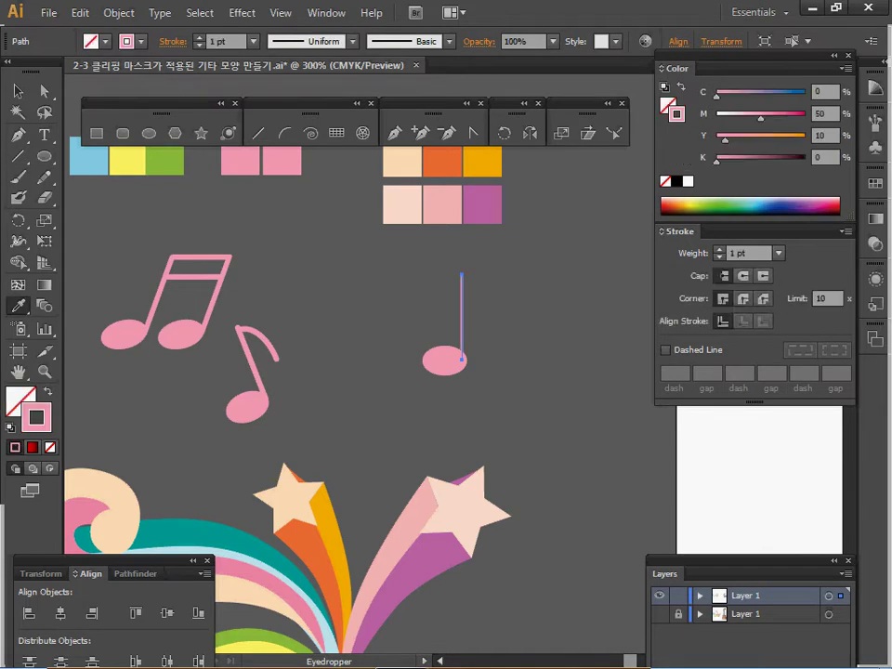
Step: Set the stem's stroke weight to 2 pt with round caps and nudge it onto the outer edge of the note head
{"action": "left_click", "coordinate": [718, 249]}
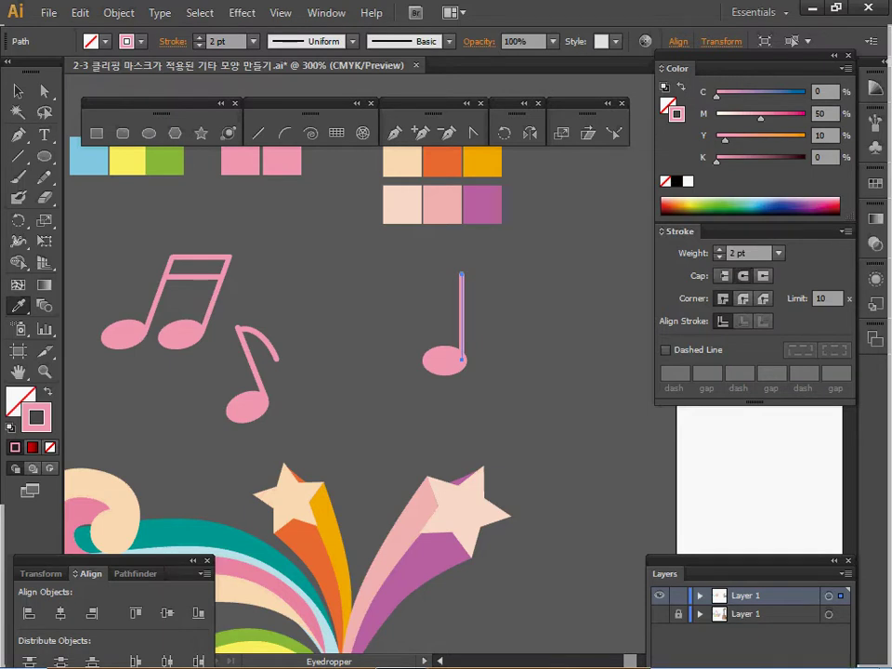
{"action": "key", "text": "Right"}
{"action": "key", "text": "v"}
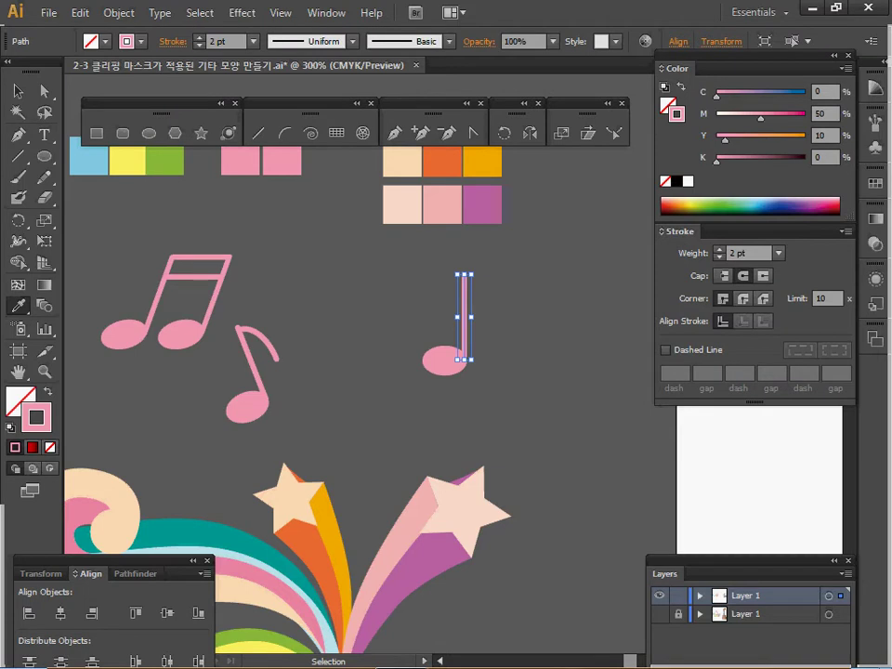
{"action": "key", "text": "ctrl+shift+a"}
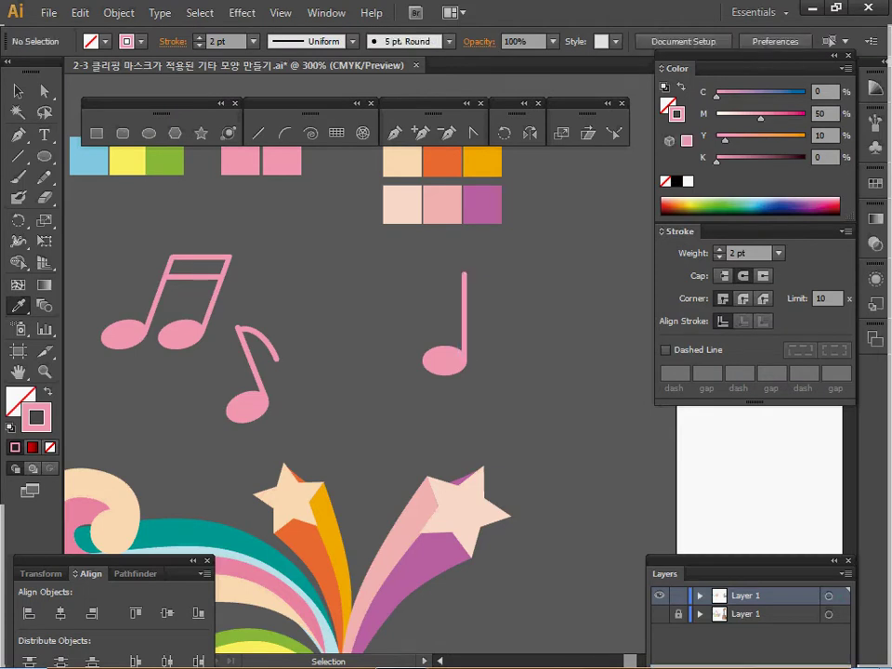
Step: Draw a curved flag from the top of the stem with the Arc tool, bending outward and down
{"action": "mouse_move", "coordinate": [353, 371]}
{"action": "left_mouse_down"}
{"action": "mouse_move", "coordinate": [381, 377]}
{"action": "mouse_move", "coordinate": [360, 362]}
{"action": "left_mouse_up"}
{"action": "left_click", "coordinate": [285, 133]}
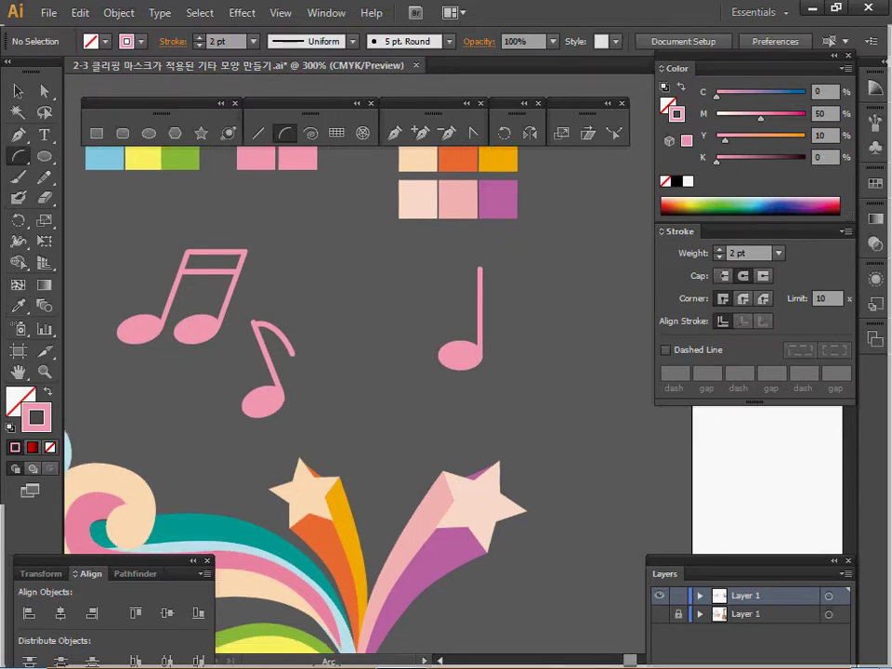
{"action": "left_click_drag", "start_coordinate": [479, 268], "coordinate": [516, 321]}
{"action": "key", "text": "ctrl+z"}
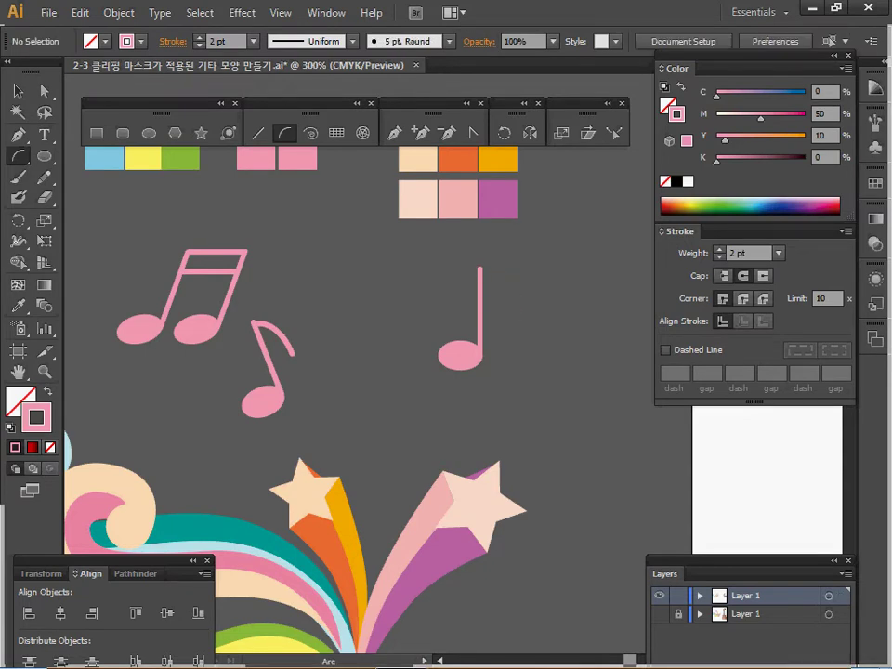
{"action": "left_click_drag", "start_coordinate": [505, 289], "coordinate": [509, 322]}
{"action": "key", "text": "ctrl+shift+a"}
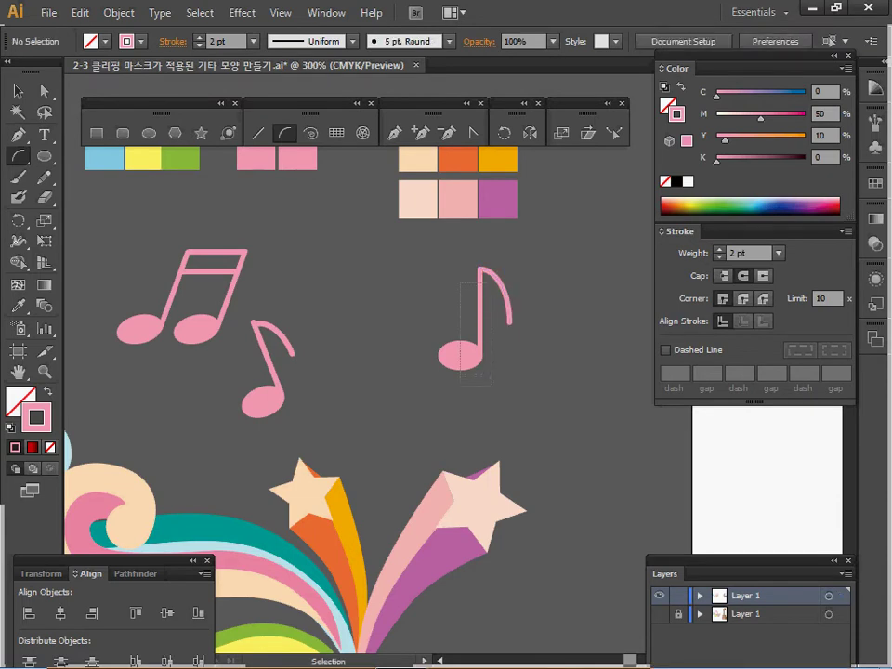
Step: Duplicate the note head and stem without the flag, placing the copy beside the original note
{"action": "left_click", "coordinate": [460, 355]}
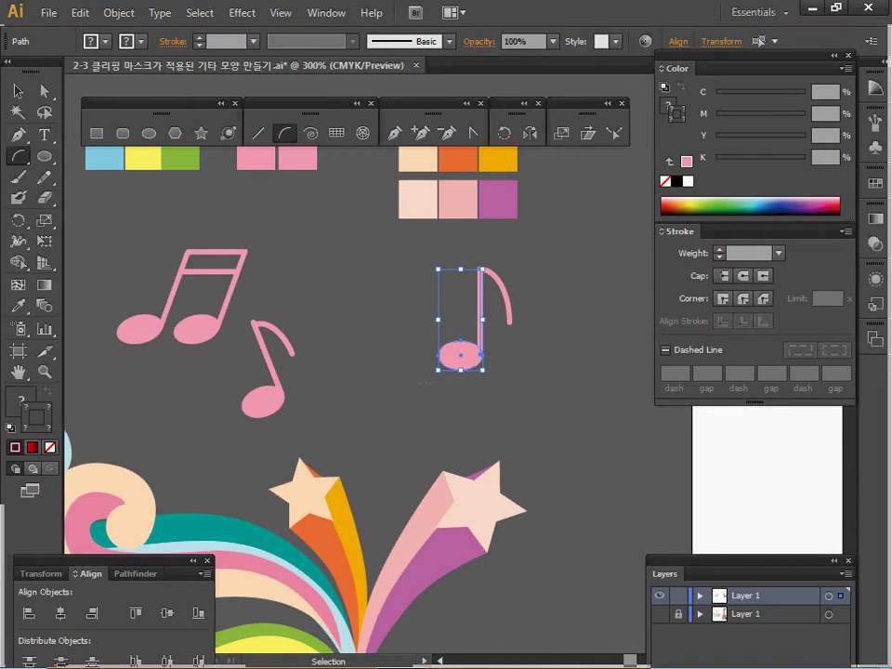
{"action": "left_click_drag", "start_coordinate": [464, 418], "coordinate": [377, 412]}
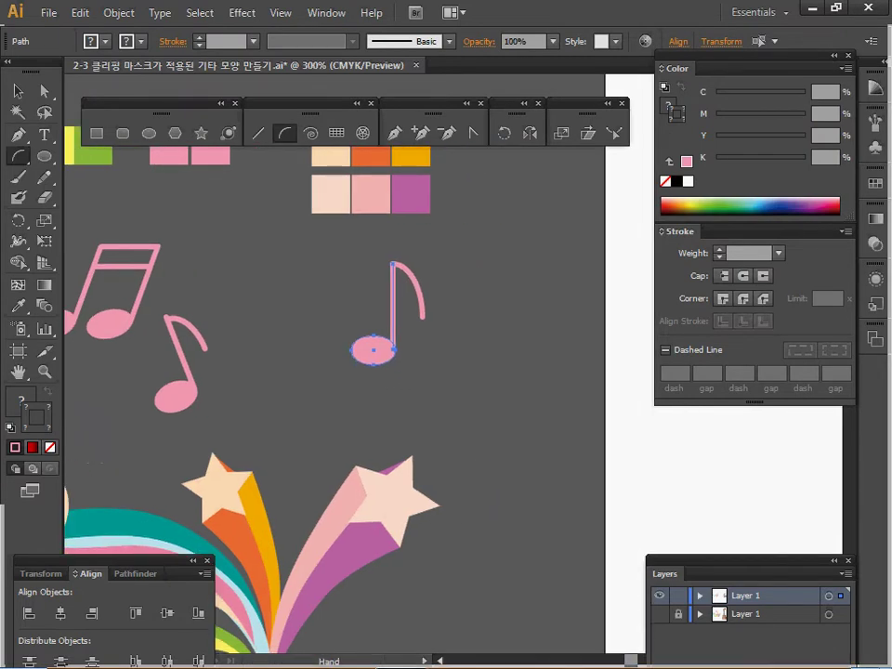
{"action": "key", "text": "v"}
{"action": "left_click_drag", "start_coordinate": [373, 349], "coordinate": [516, 354]}
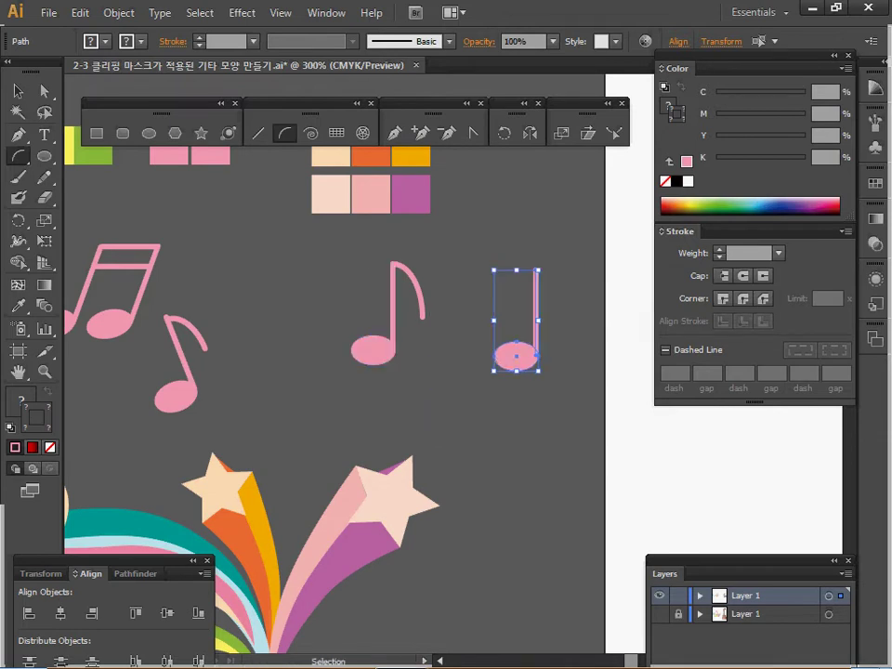
{"action": "key", "text": "ctrl+shift+a"}
Step: Outline the strokes of the original note's stem and flag, and unite them with the note head into one shape
{"action": "left_click", "coordinate": [415, 288]}
{"action": "left_click", "coordinate": [18, 155]}
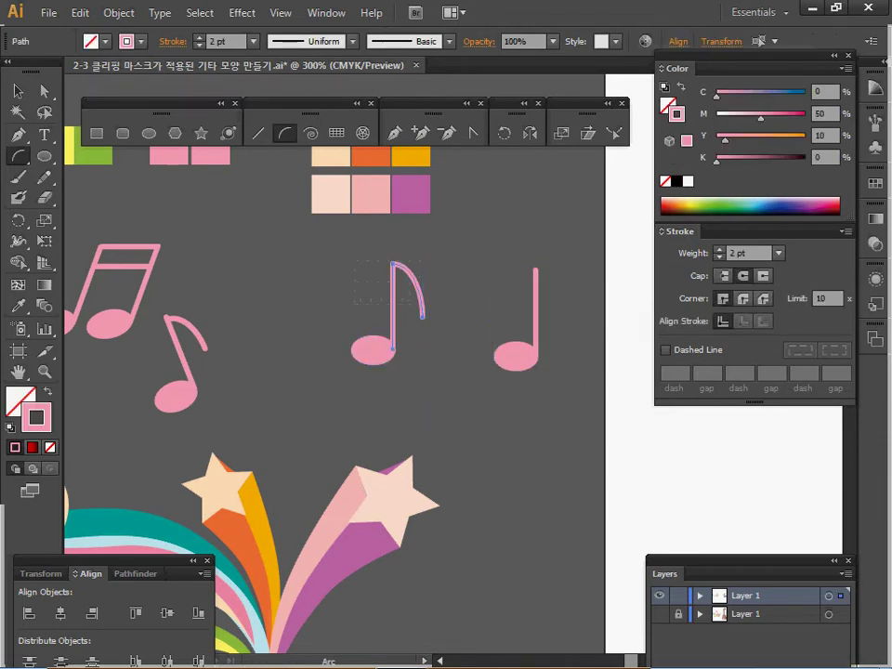
{"action": "left_click", "coordinate": [119, 12]}
{"action": "mouse_move", "coordinate": [232, 367]}
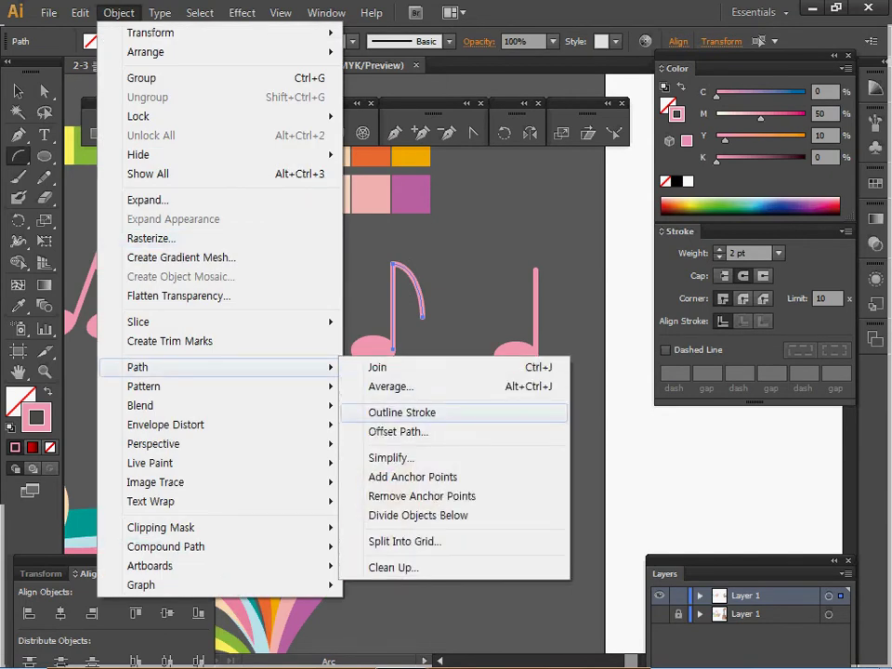
{"action": "left_click", "coordinate": [402, 412]}
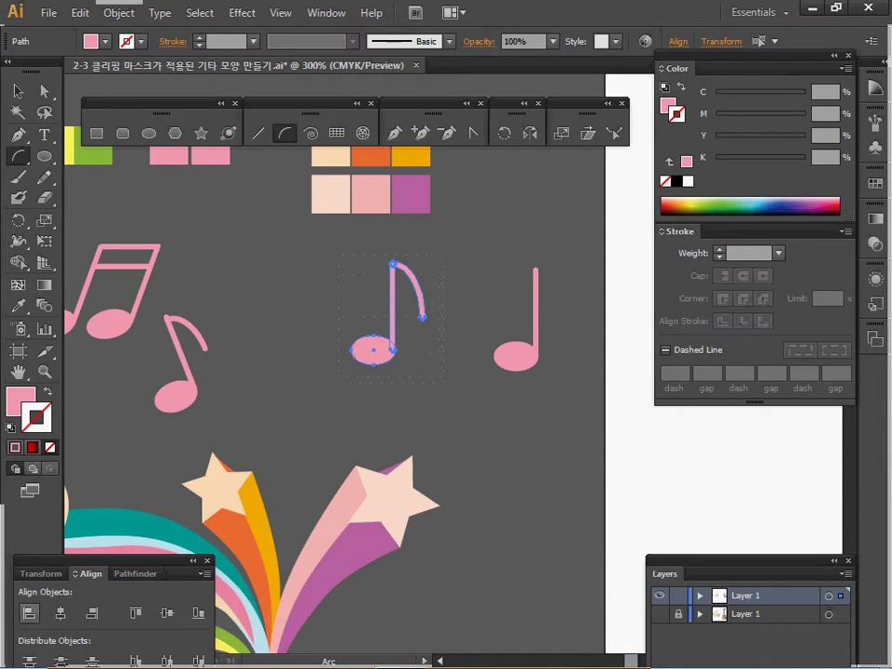
{"action": "key", "text": "ctrl+shift+F9"}
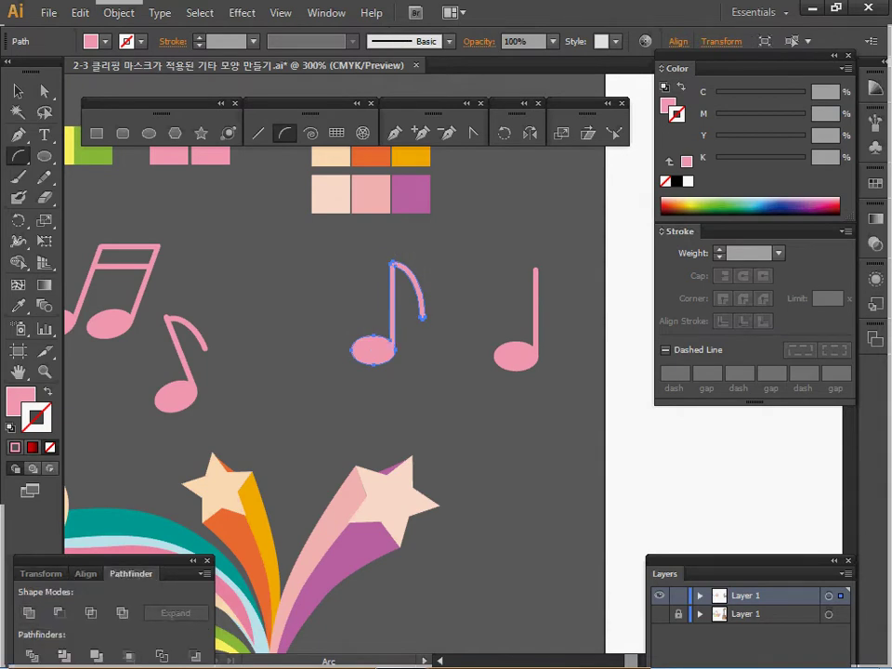
Step: Rotate the united note counterclockwise to match the tilt of the reference single note and move it slightly away from the duplicate
{"action": "key", "text": "v"}
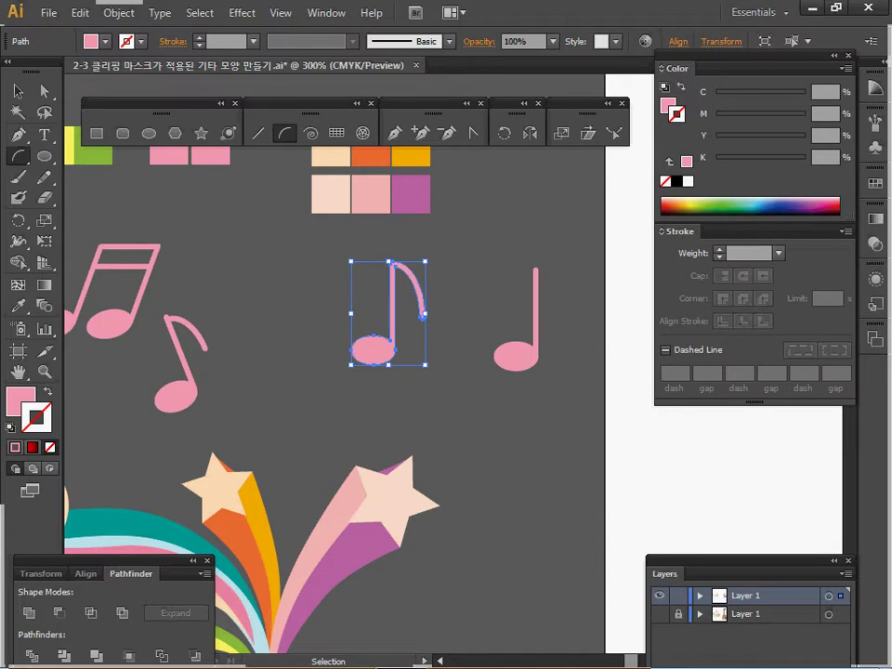
{"action": "left_click_drag", "start_coordinate": [428, 259], "coordinate": [402, 247]}
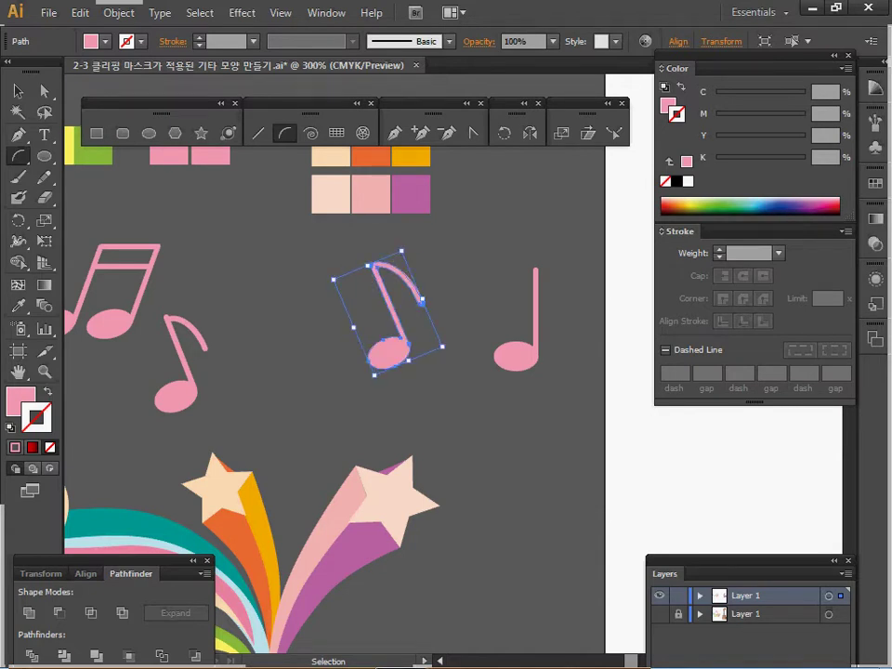
{"action": "left_click_drag", "start_coordinate": [388, 353], "coordinate": [368, 357]}
{"action": "left_click", "coordinate": [287, 251]}
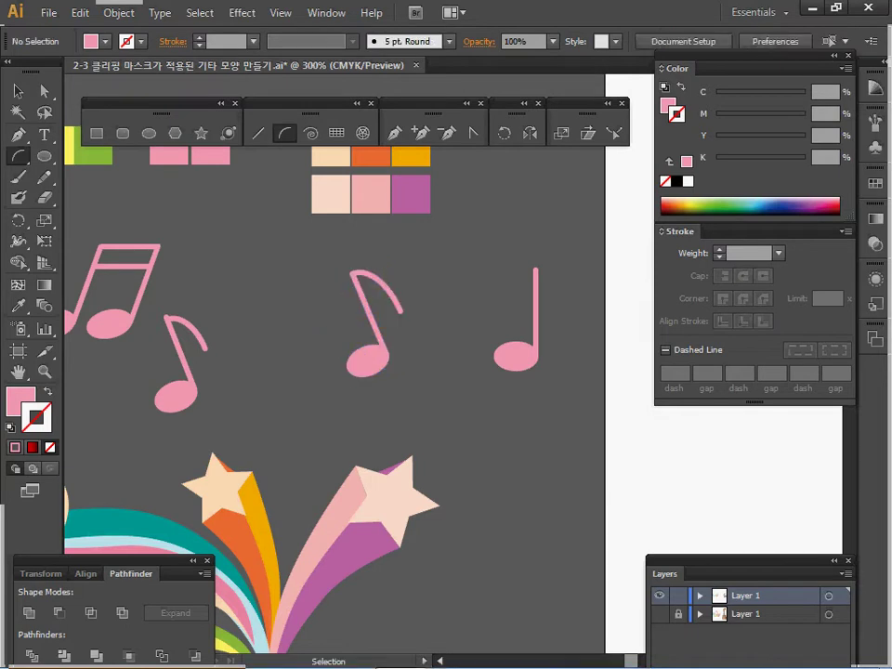
Step: Move the copied head and stem closer to the tilted note and duplicate them horizontally to form a pair
{"action": "left_click_drag", "start_coordinate": [516, 356], "coordinate": [455, 357]}
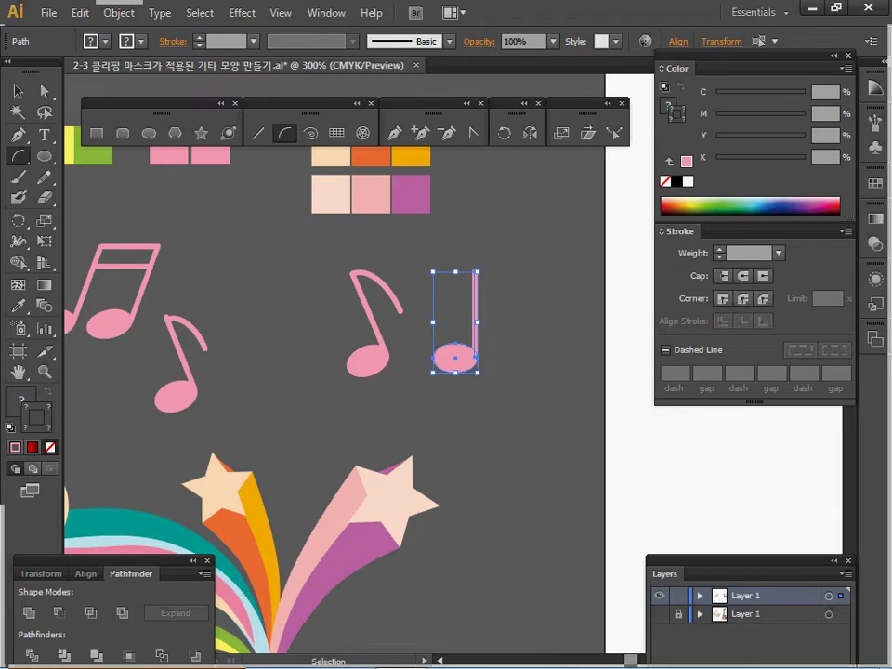
{"action": "left_click_drag", "start_coordinate": [455, 356], "coordinate": [529, 358]}
{"action": "key", "text": "ctrl+shift+a"}
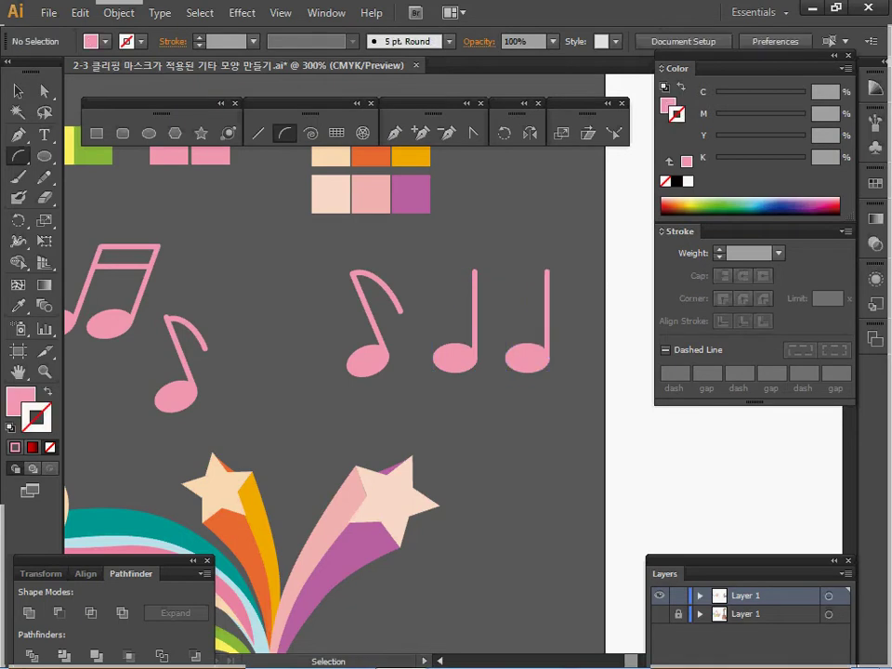
Step: Join the paired notes with a horizontal pink beam across the stem tops and a second parallel beam just below it
{"action": "key", "text": "backslash"}
{"action": "left_click_drag", "start_coordinate": [548, 271], "coordinate": [548, 357]}
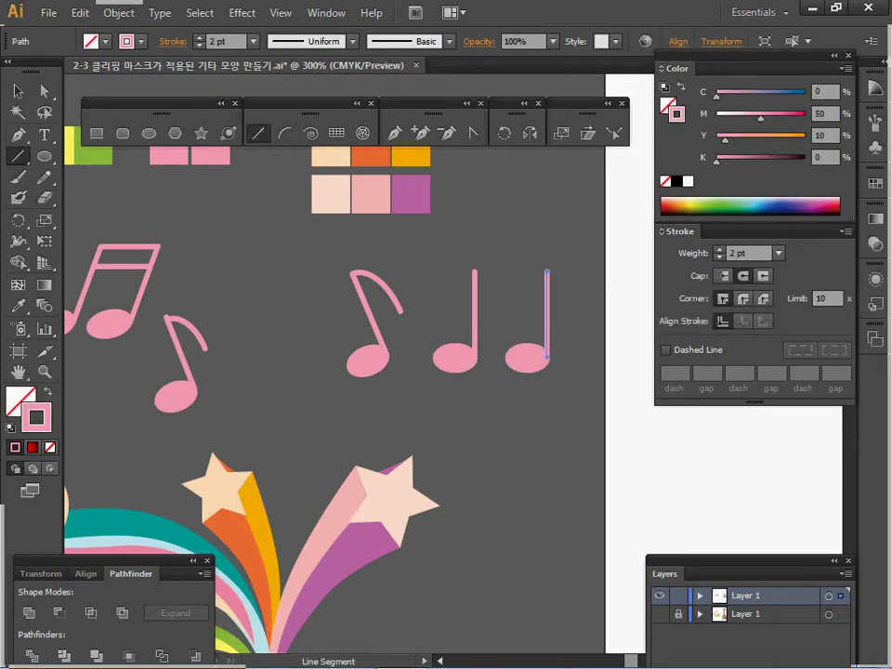
{"action": "left_click_drag", "start_coordinate": [475, 271], "coordinate": [548, 271]}
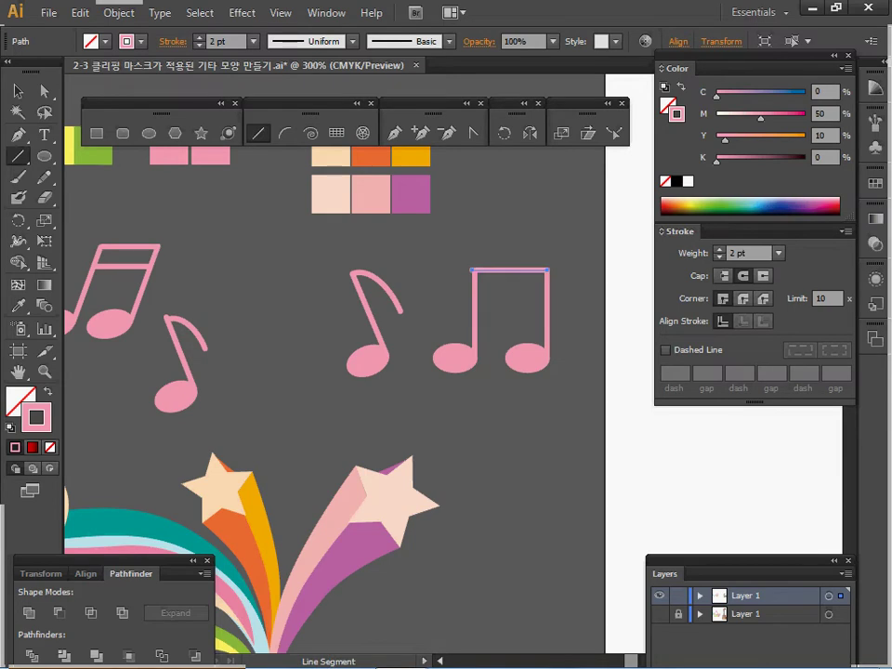
{"action": "mouse_move", "coordinate": [477, 289]}
{"action": "left_mouse_down"}
{"action": "mouse_move", "coordinate": [545, 289]}
{"action": "mouse_move", "coordinate": [546, 270]}
{"action": "left_mouse_up"}
{"action": "key", "text": "ctrl+shift+a"}
{"action": "left_click", "coordinate": [509, 270], "text": "ctrl"}
{"action": "key", "text": "ctrl+shift+a"}
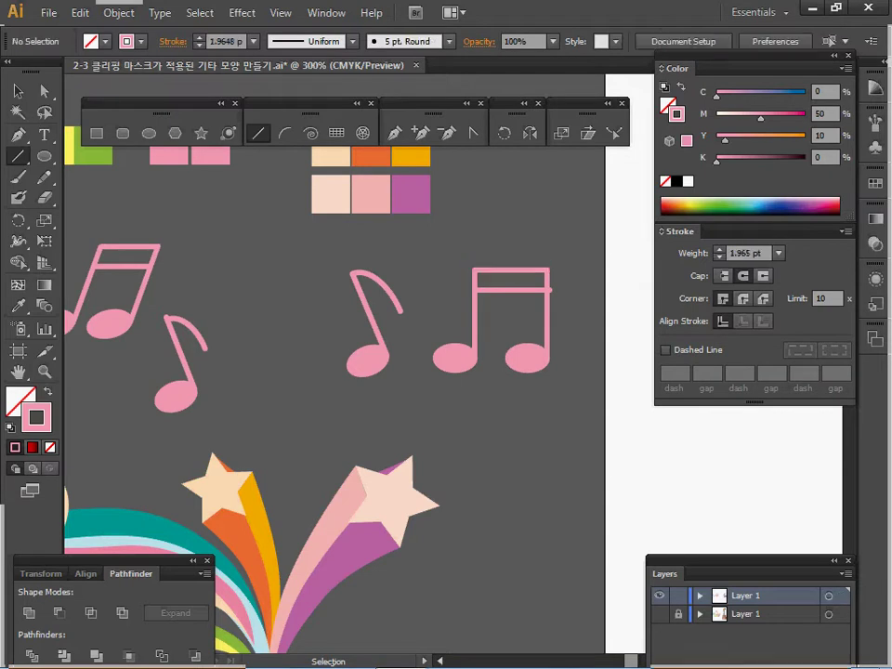
Step: Shorten the lower beam of the paired notes so both of its ends stay within the two stems
{"action": "left_click", "coordinate": [512, 289], "text": "ctrl"}
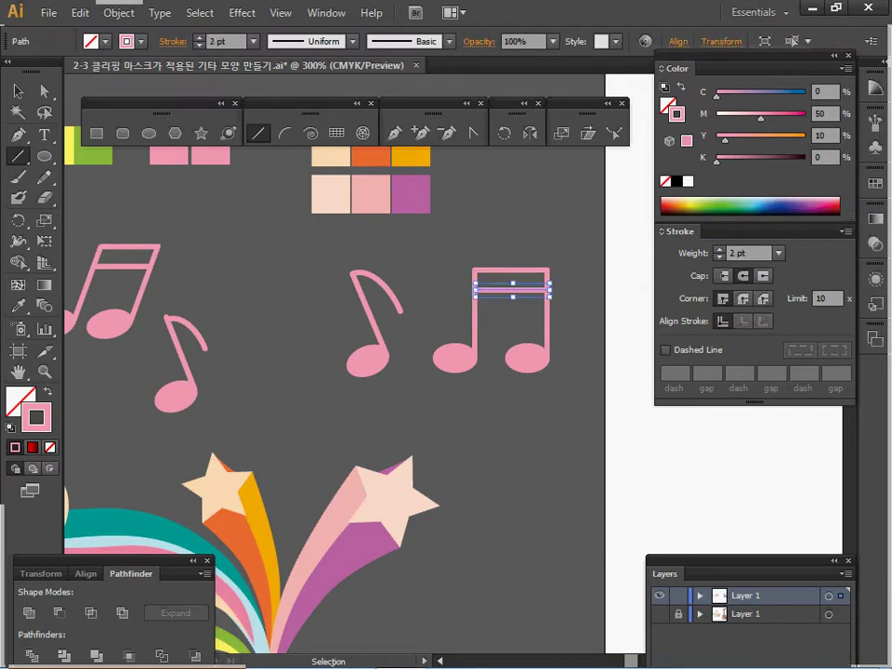
{"action": "key", "text": "ctrl+shift+a"}
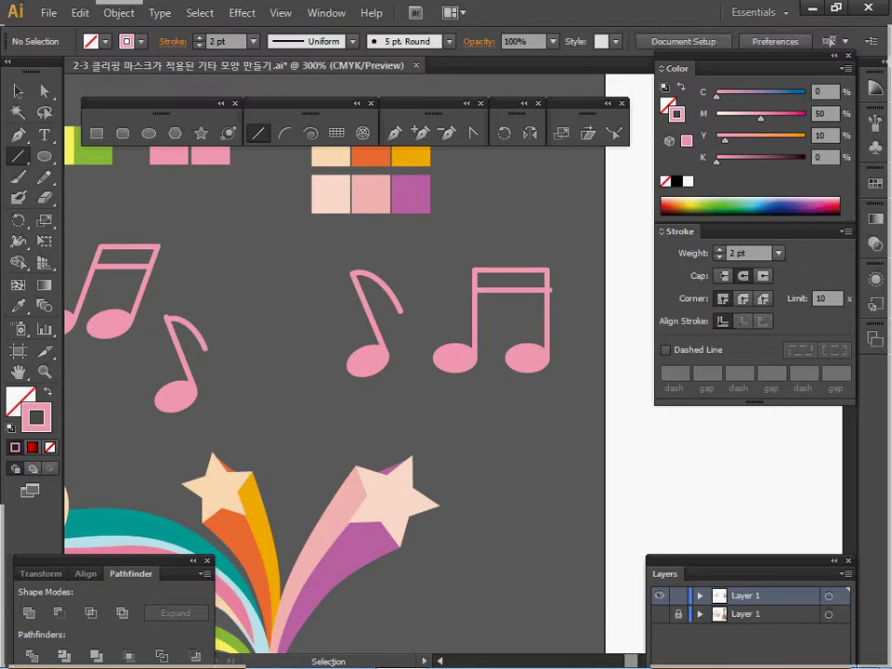
{"action": "left_click", "coordinate": [512, 289]}
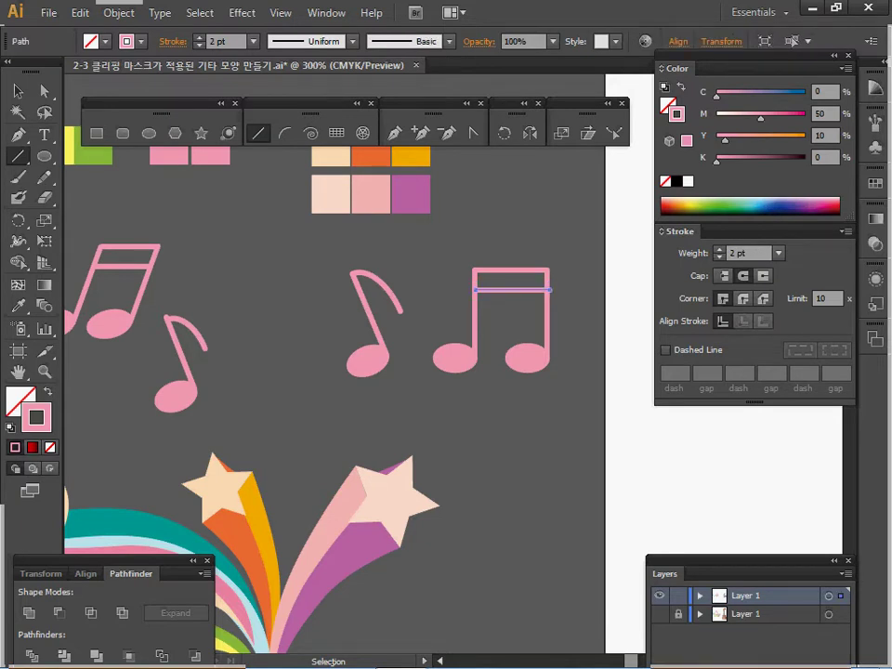
{"action": "key", "text": "ctrl+shift+a"}
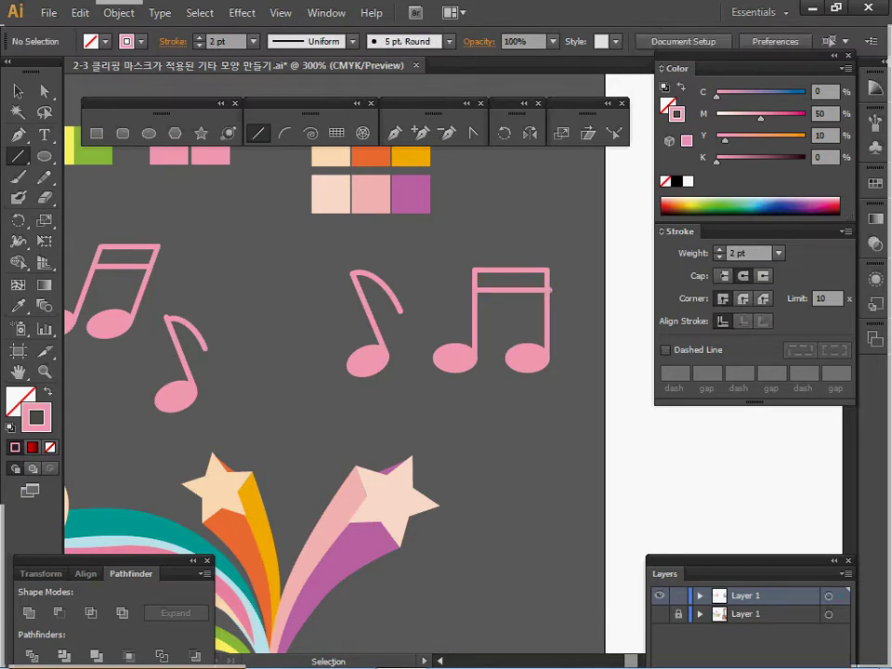
{"action": "mouse_move", "coordinate": [546, 290]}
{"action": "left_mouse_down"}
{"action": "mouse_move", "coordinate": [553, 288]}
{"action": "mouse_move", "coordinate": [543, 320]}
{"action": "left_mouse_up"}
{"action": "key", "text": "ctrl+shift+a"}
Step: Outline the strokes of the paired notes' stems and beams, and unite them with both note heads into one shape
{"action": "left_click", "coordinate": [119, 13]}
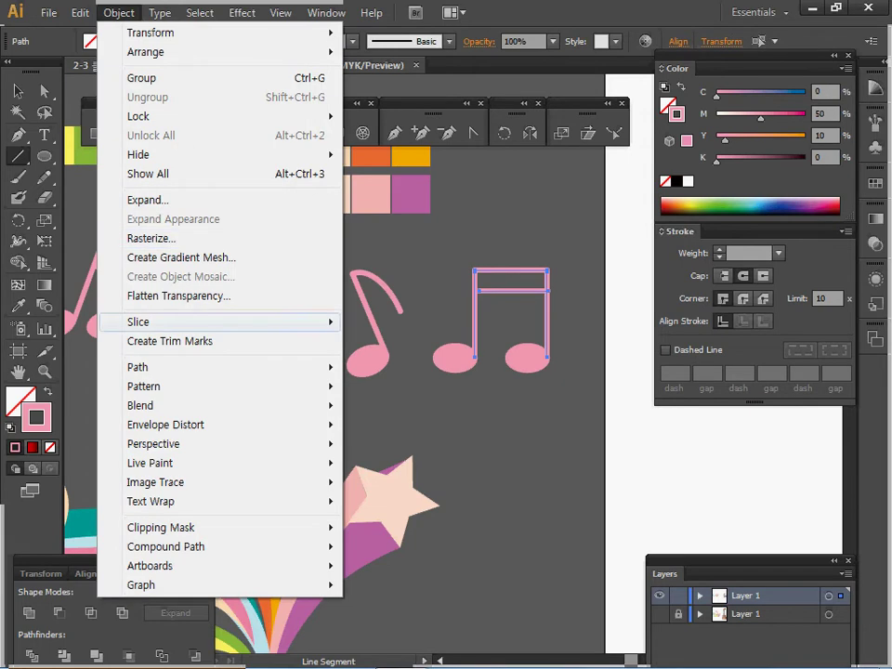
{"action": "mouse_move", "coordinate": [186, 367]}
{"action": "left_click", "coordinate": [399, 412]}
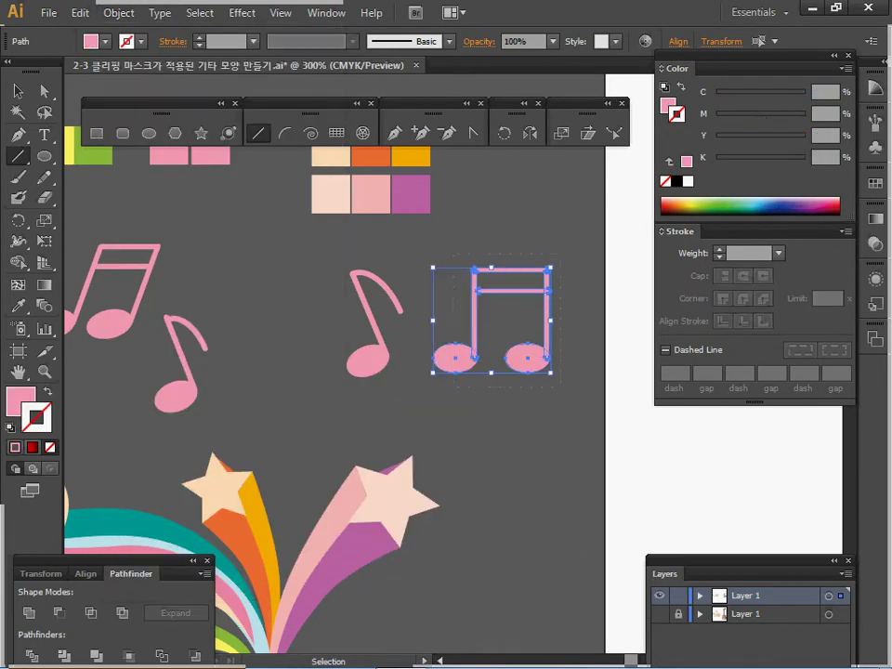
{"action": "key", "text": "ctrl+8"}
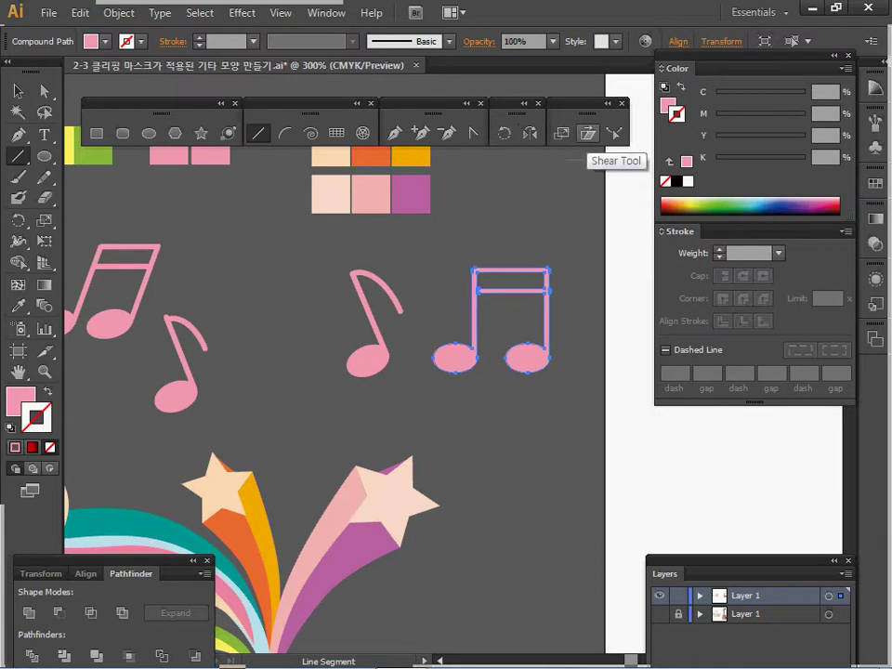
Step: Shear the united beamed notes by 20° along the horizontal axis
{"action": "double_click", "coordinate": [587, 133]}
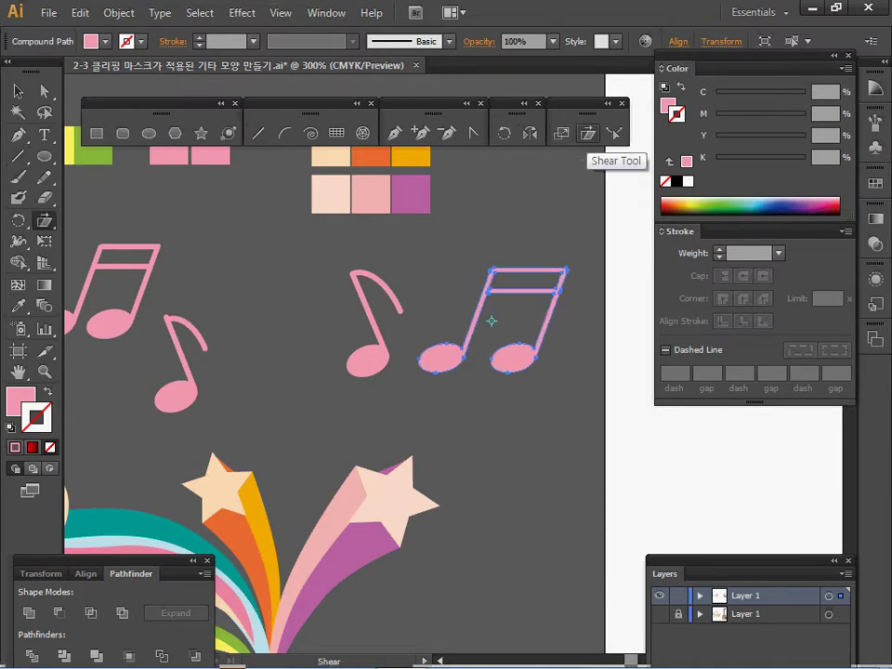
{"action": "left_click_drag", "start_coordinate": [594, 162], "coordinate": [677, 160]}
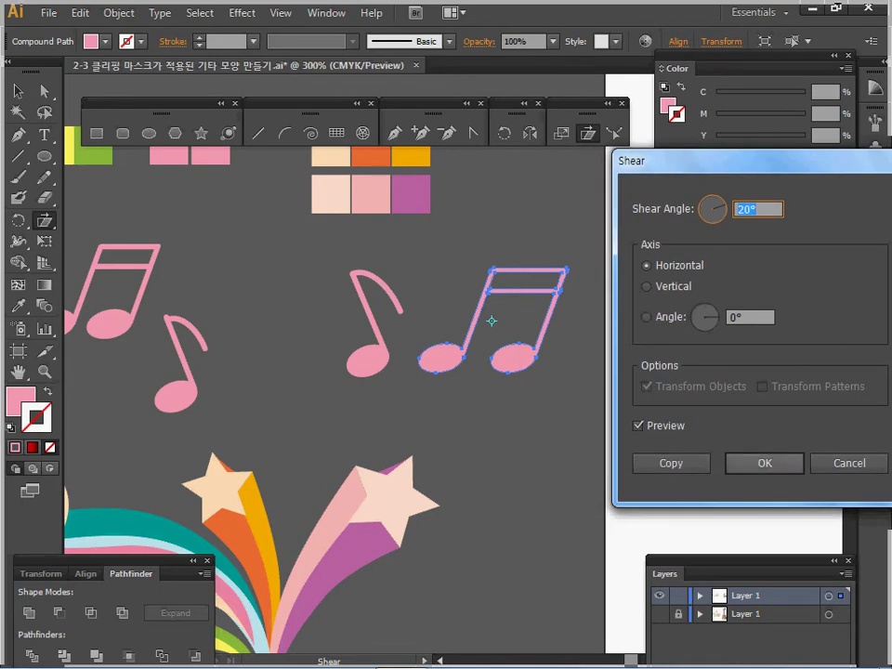
{"action": "key", "text": "Return"}
{"action": "key", "text": "ctrl+shift+a"}
Step: Give the outer light blue line of the large swirl a 12 pt stroke with no fill
{"action": "left_click_drag", "start_coordinate": [372, 371], "coordinate": [481, 364]}
{"action": "left_click_drag", "start_coordinate": [436, 251], "coordinate": [650, 381]}
{"action": "left_click_drag", "start_coordinate": [613, 278], "coordinate": [633, 257]}
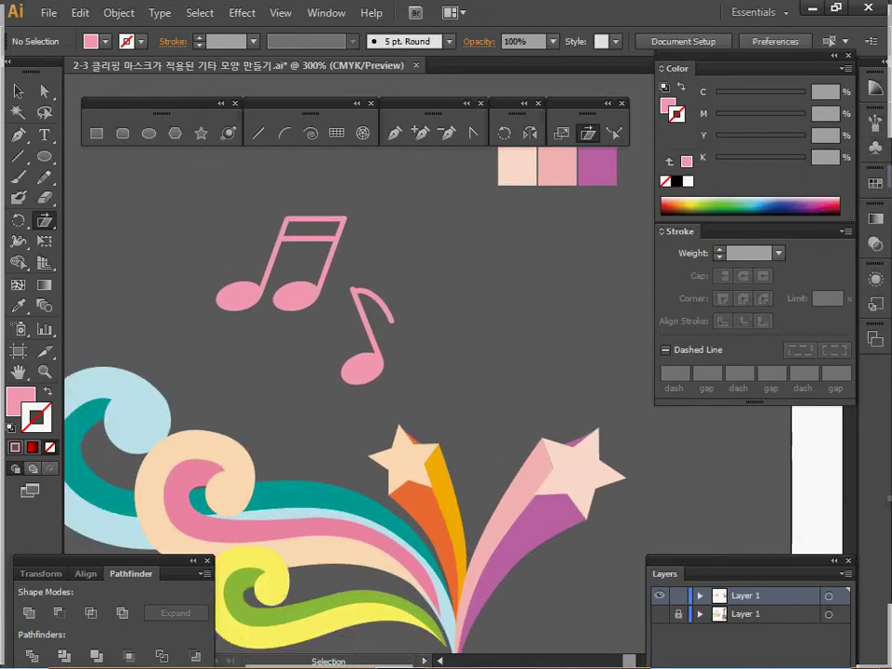
{"action": "key", "text": "ctrl+minus"}
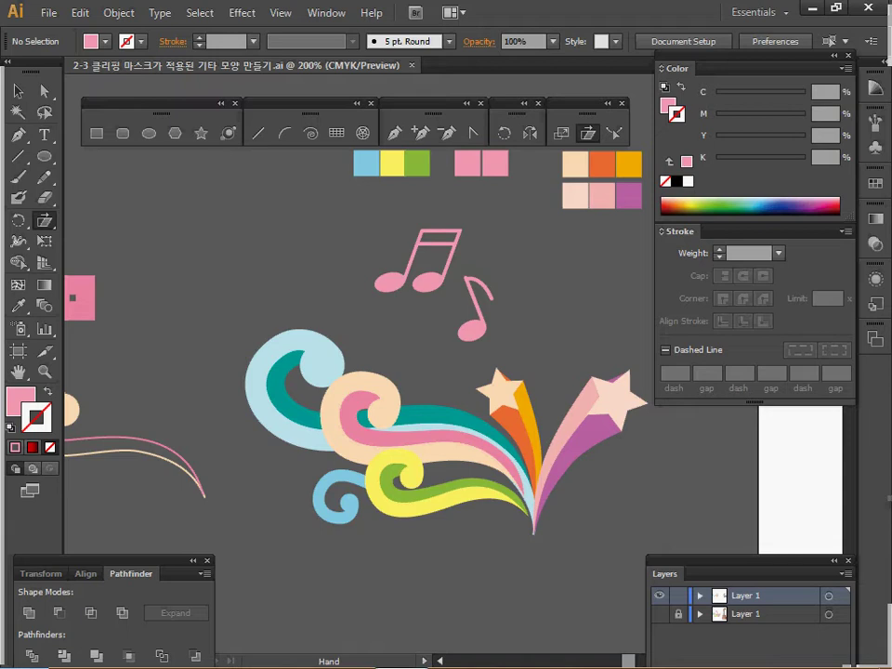
{"action": "mouse_move", "coordinate": [371, 372]}
{"action": "left_mouse_down"}
{"action": "mouse_move", "coordinate": [511, 332]}
{"action": "mouse_move", "coordinate": [806, 328]}
{"action": "left_mouse_up"}
{"action": "left_click", "coordinate": [318, 267]}
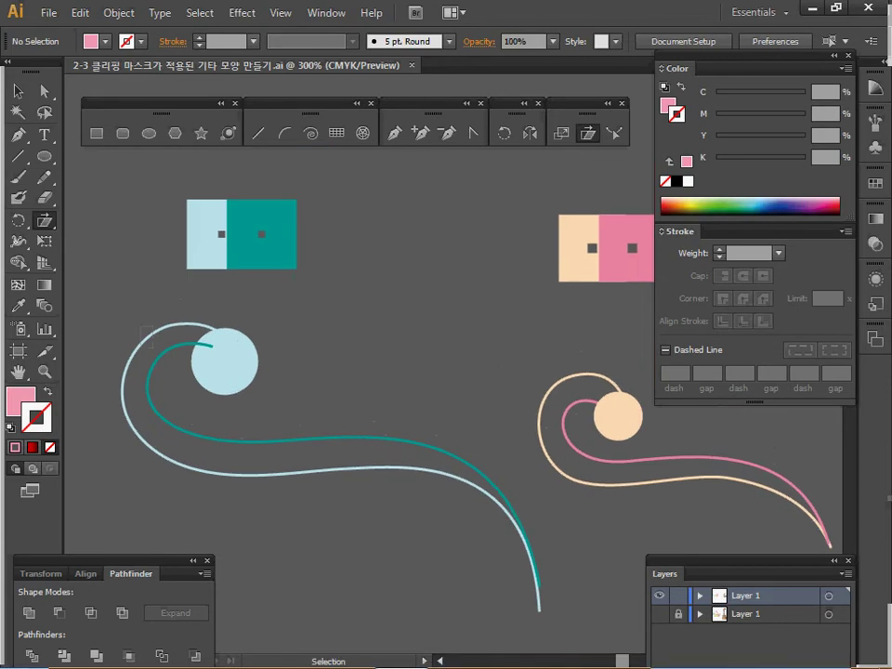
{"action": "left_click", "coordinate": [141, 327]}
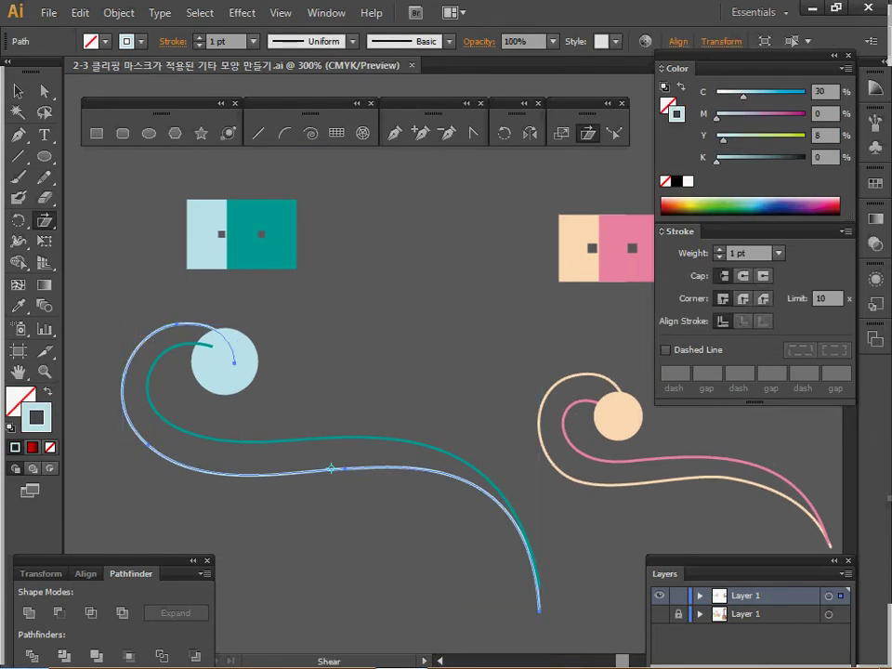
{"action": "left_click_drag", "start_coordinate": [141, 327], "coordinate": [137, 301]}
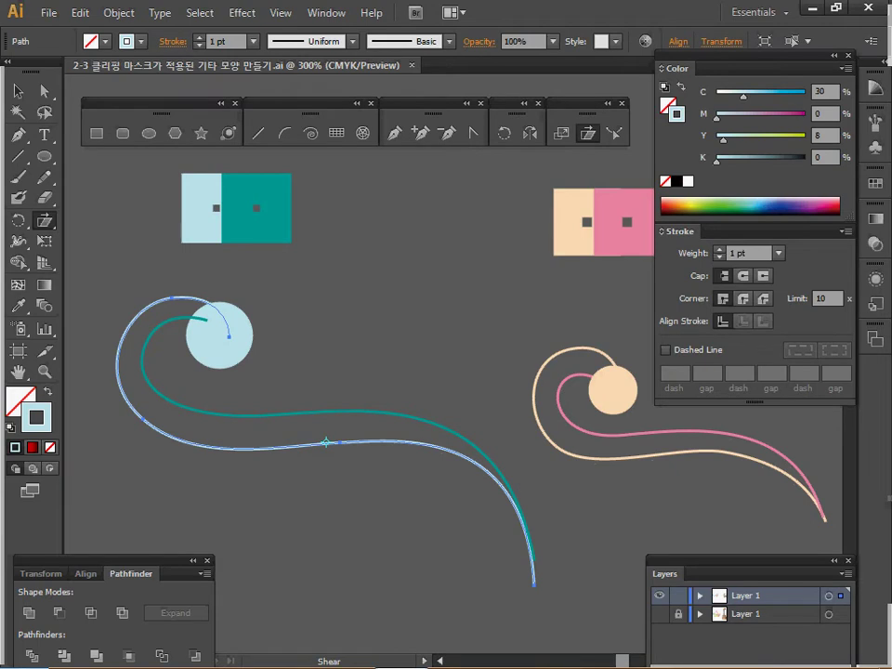
{"action": "key", "text": "i"}
{"action": "key", "text": "shift+x"}
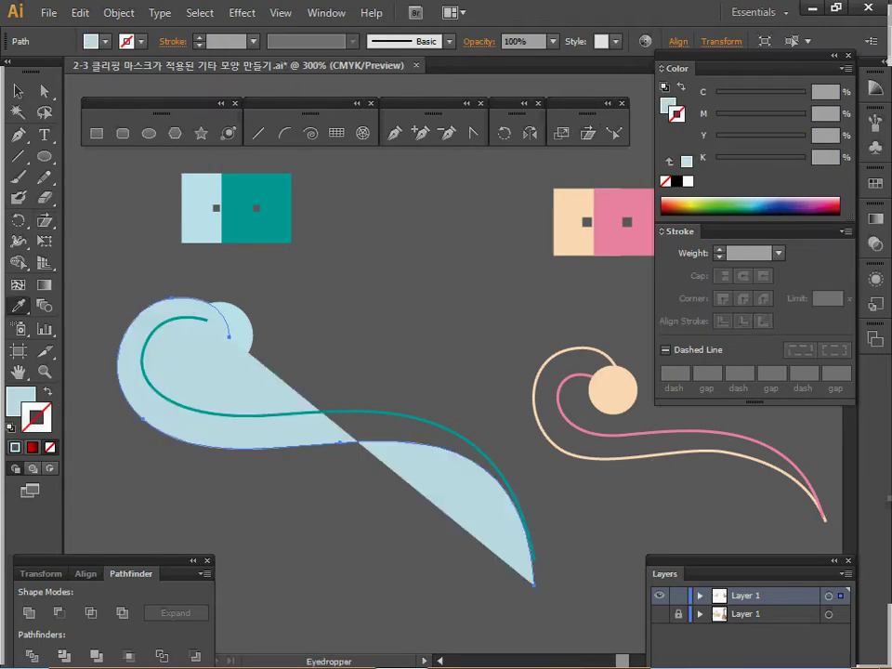
{"action": "key", "text": "ctrl+z"}
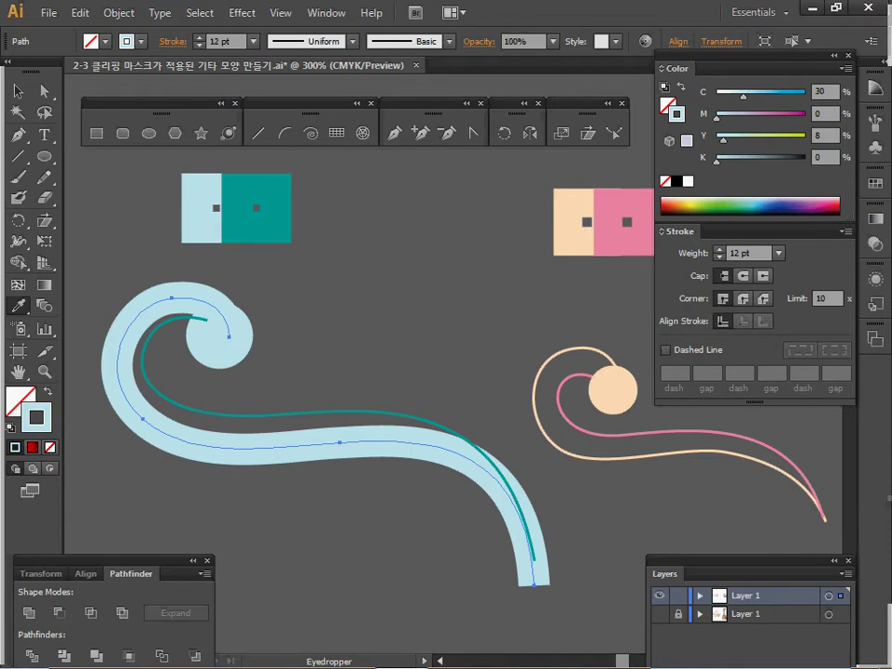
{"action": "key", "text": "v"}
{"action": "key", "text": "ctrl+shift+a"}
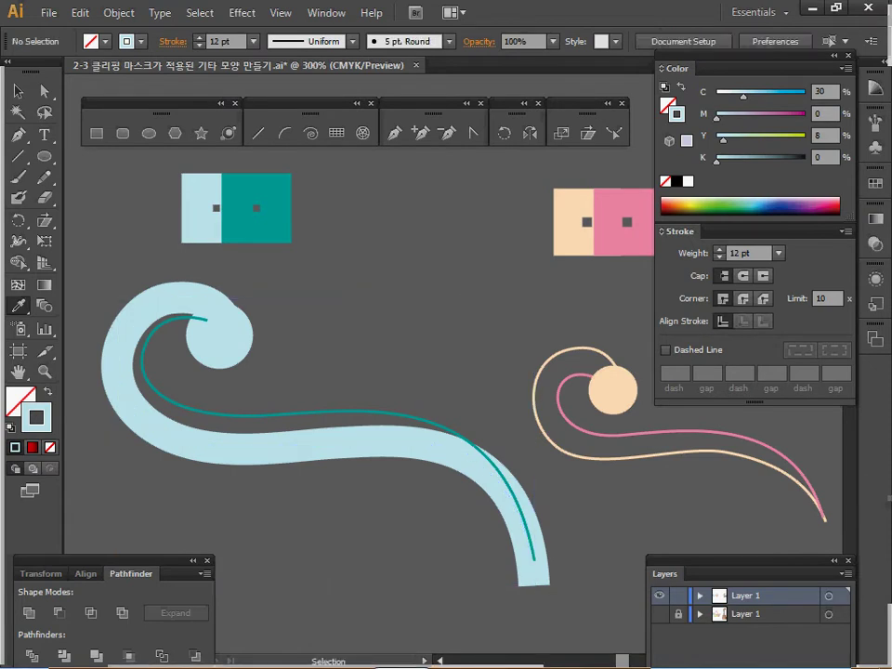
Step: Give the inner teal line of the large swirl a 12 pt stroke and arrange it behind the light blue swirl
{"action": "left_click", "coordinate": [334, 410]}
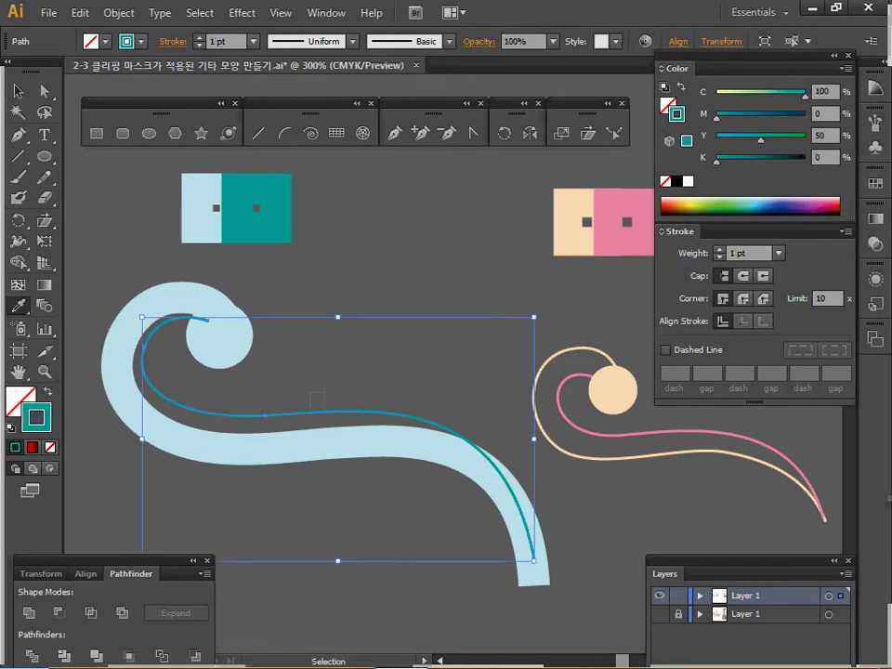
{"action": "key", "text": "i"}
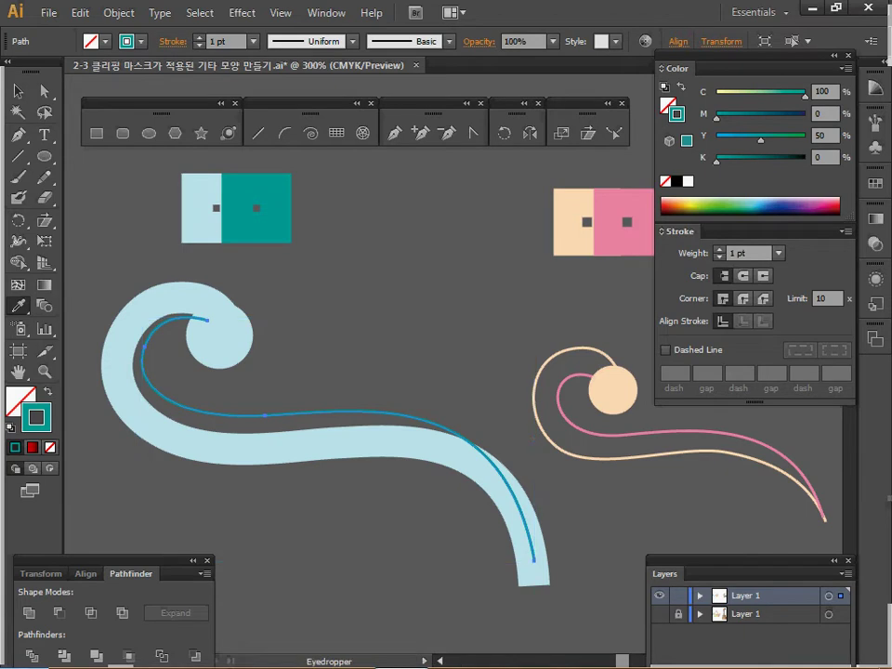
{"action": "left_click", "coordinate": [256, 208]}
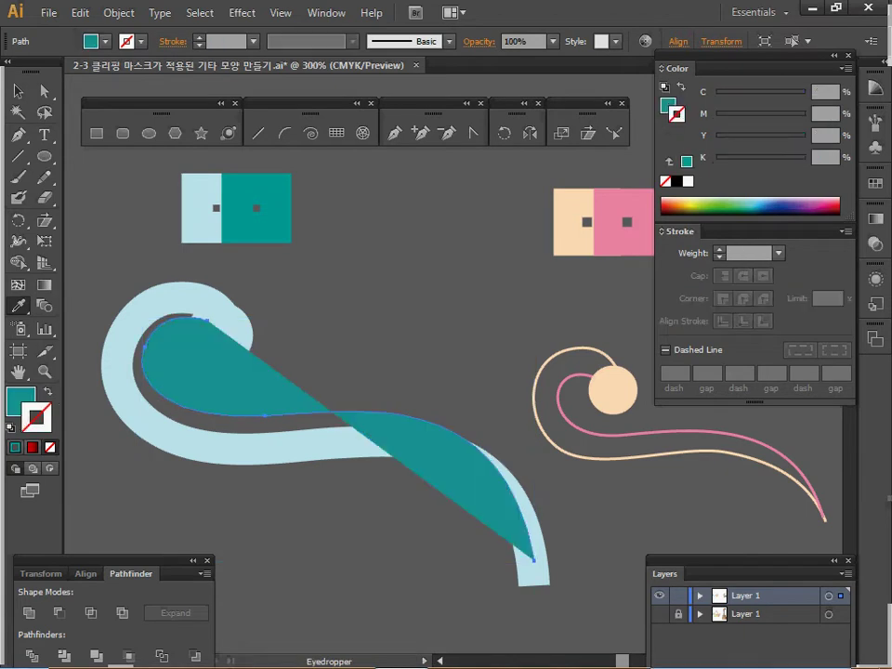
{"action": "key", "text": "shift+x"}
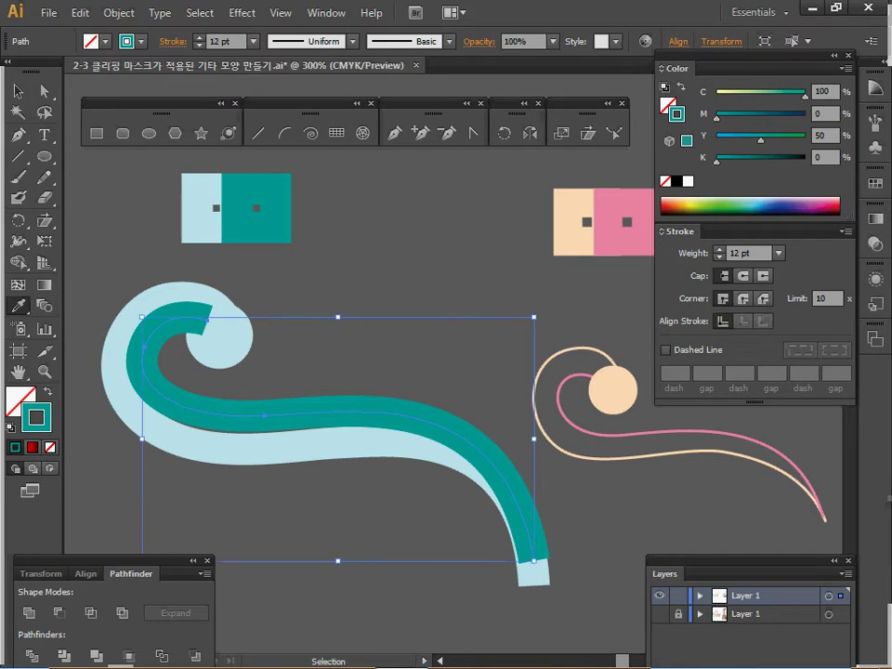
{"action": "key", "text": "ctrl+bracketleft"}
{"action": "key", "text": "i"}
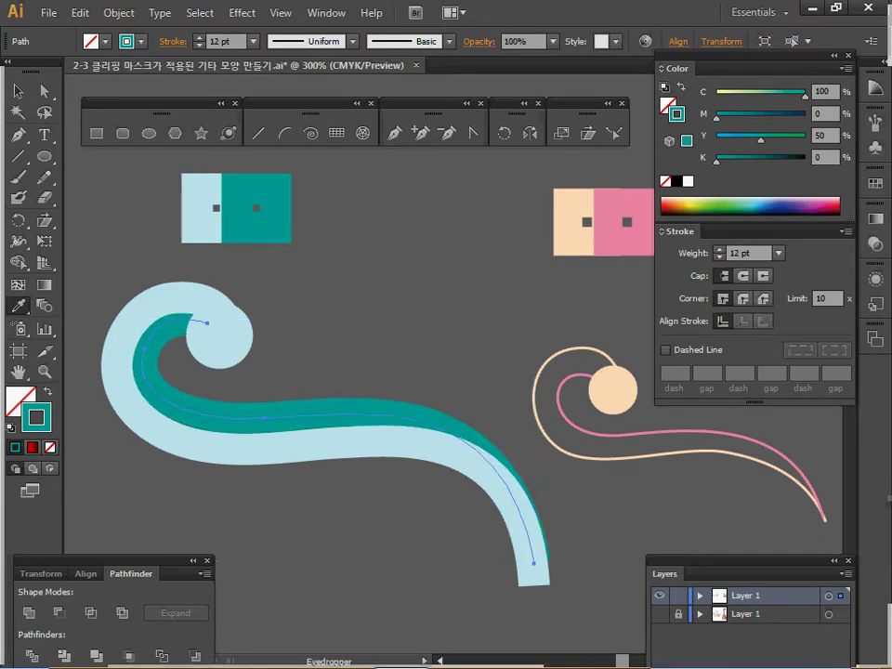
Step: Convert the light blue and teal swirl strokes into filled outlines with Outline Stroke
{"action": "left_click", "coordinate": [349, 446], "text": "ctrl+shift"}
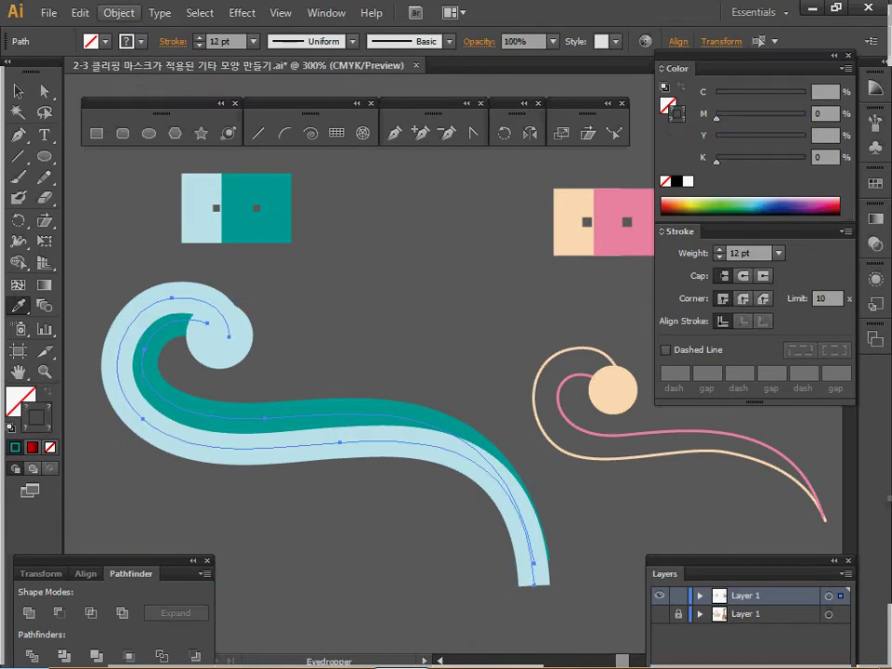
{"action": "left_click", "coordinate": [119, 12]}
{"action": "mouse_move", "coordinate": [232, 367]}
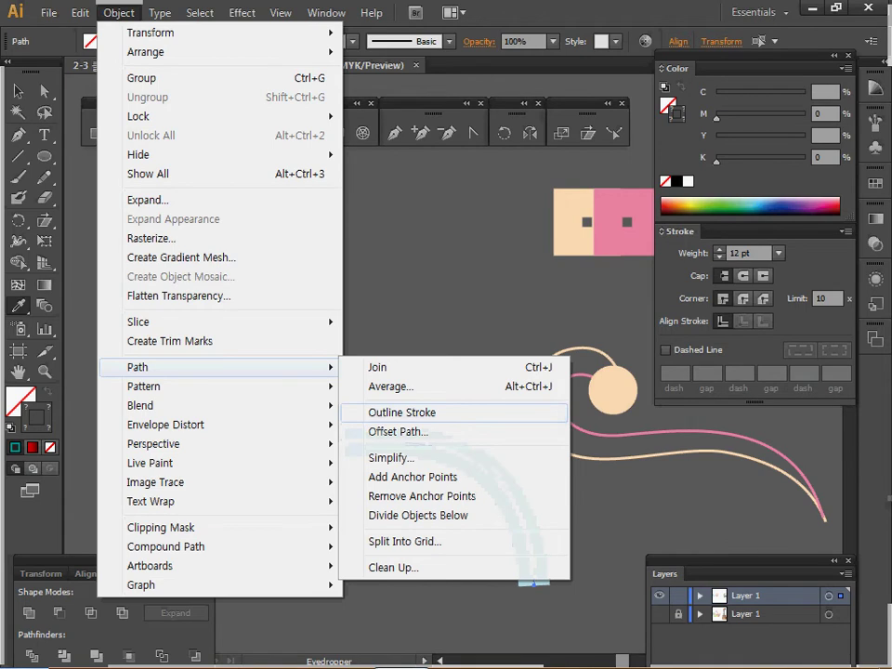
{"action": "left_click", "coordinate": [401, 412]}
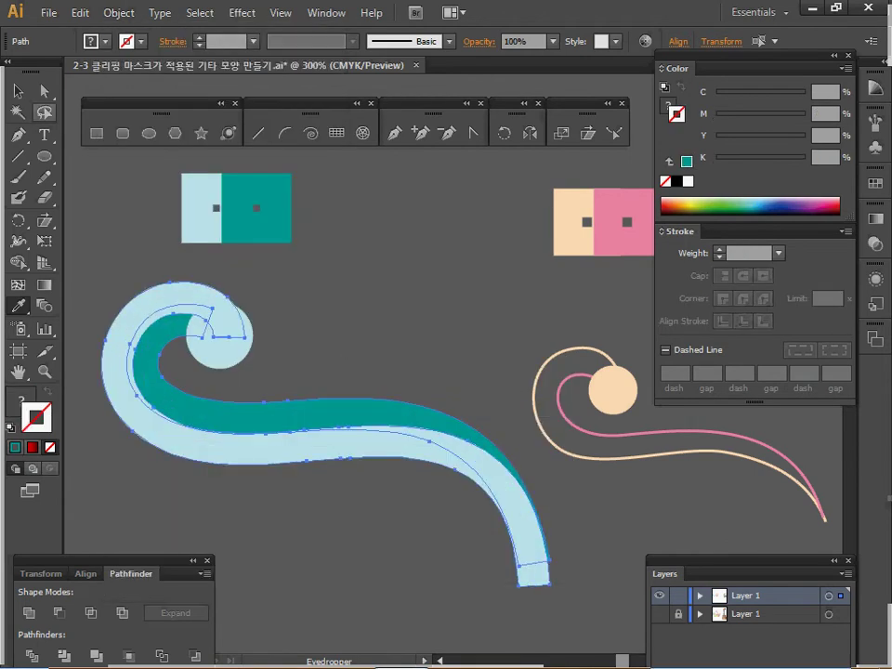
Step: Unite the light blue circle with the outlined light blue swirl into one shape
{"action": "left_click", "coordinate": [44, 91]}
{"action": "key", "text": "ctrl+shift+a"}
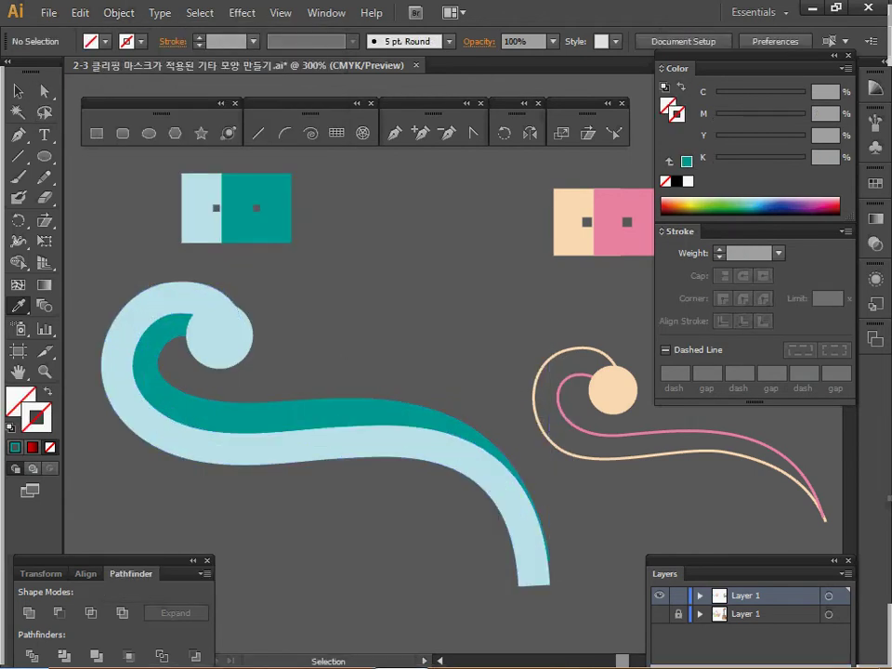
{"action": "left_click", "coordinate": [219, 335]}
{"action": "left_click", "coordinate": [139, 371], "text": "shift"}
{"action": "key", "text": "i"}
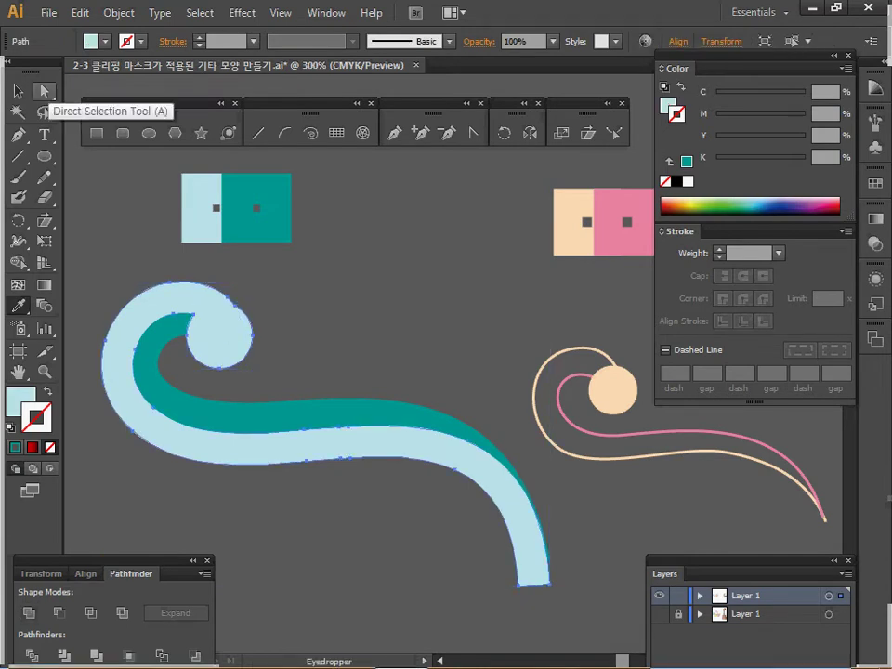
Step: Taper the light blue swirl's blunt tail to a point by moving its inner corner anchor onto the outer one and adjusting the curve
{"action": "left_click", "coordinate": [44, 90]}
{"action": "left_click", "coordinate": [306, 520]}
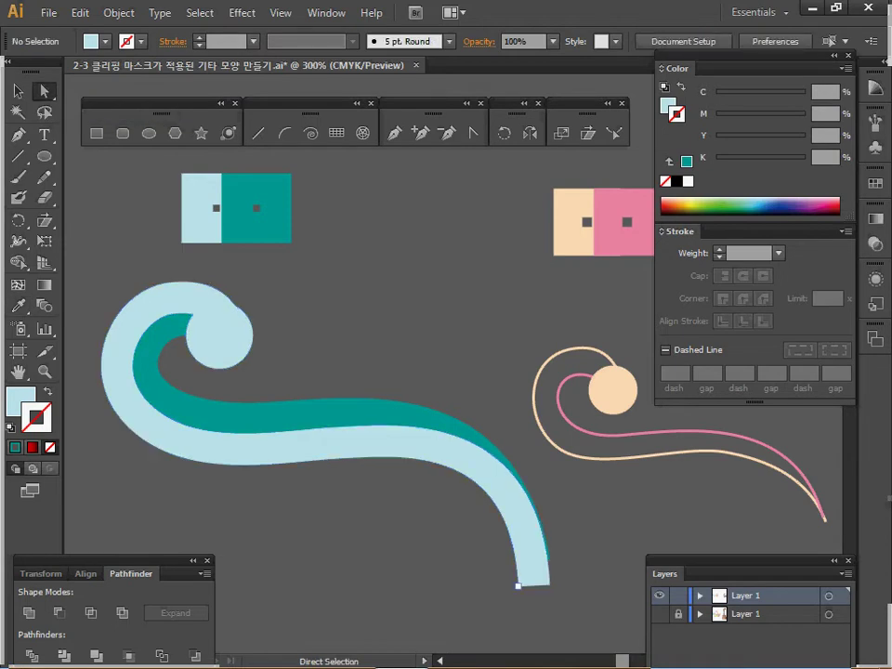
{"action": "left_click", "coordinate": [517, 584]}
{"action": "left_click", "coordinate": [548, 584]}
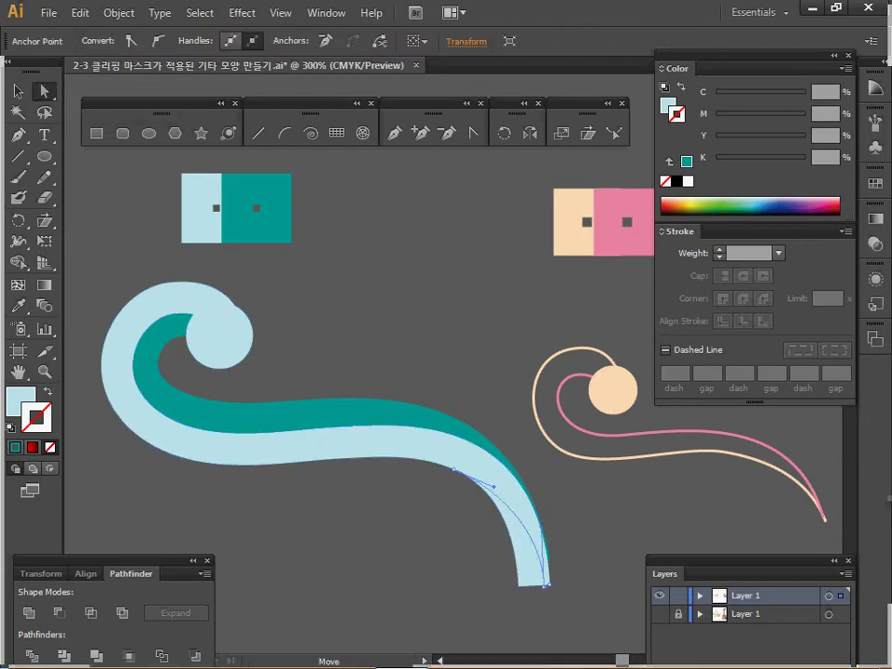
{"action": "left_click_drag", "start_coordinate": [543, 524], "coordinate": [546, 523]}
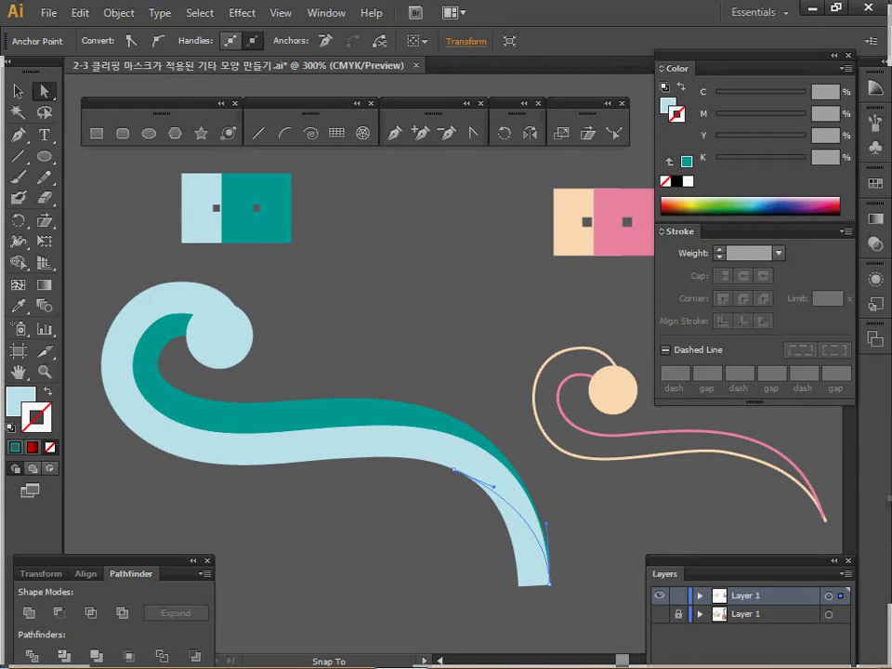
Step: Taper the teal swirl's blunt tail so its end follows the light blue swirl to a point
{"action": "left_click", "coordinate": [566, 595]}
{"action": "left_click", "coordinate": [548, 560]}
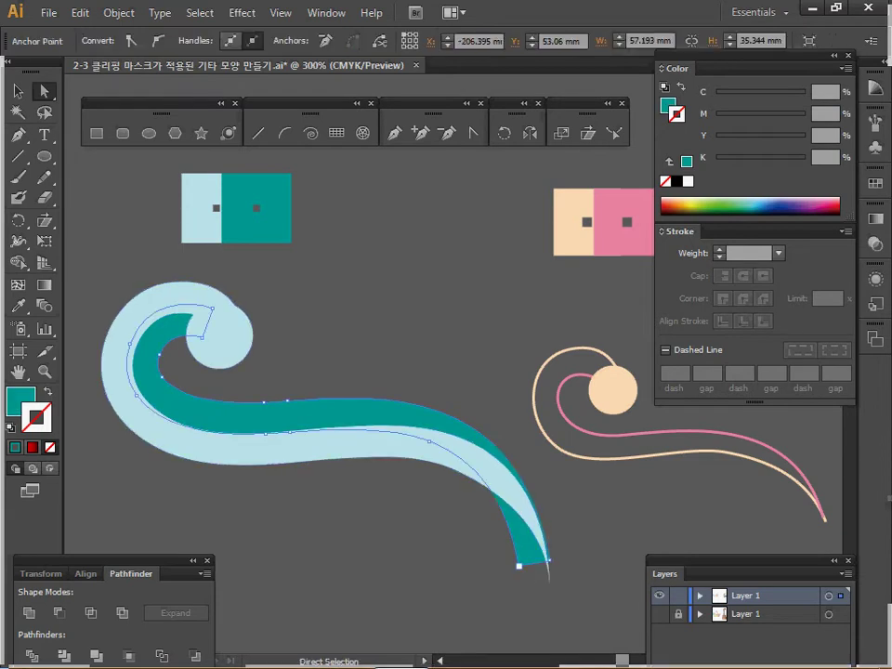
{"action": "key", "text": "ctrl+shift+a"}
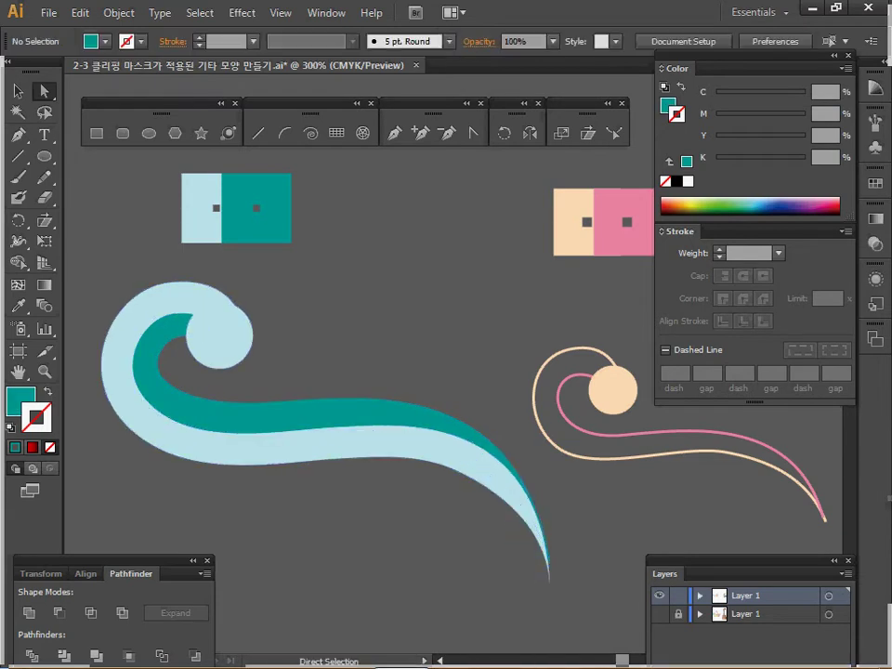
Step: Set the stroke weight of the peach and pink swirl lines to 11 pt
{"action": "left_click_drag", "start_coordinate": [446, 371], "coordinate": [174, 393]}
{"action": "key", "text": "space"}
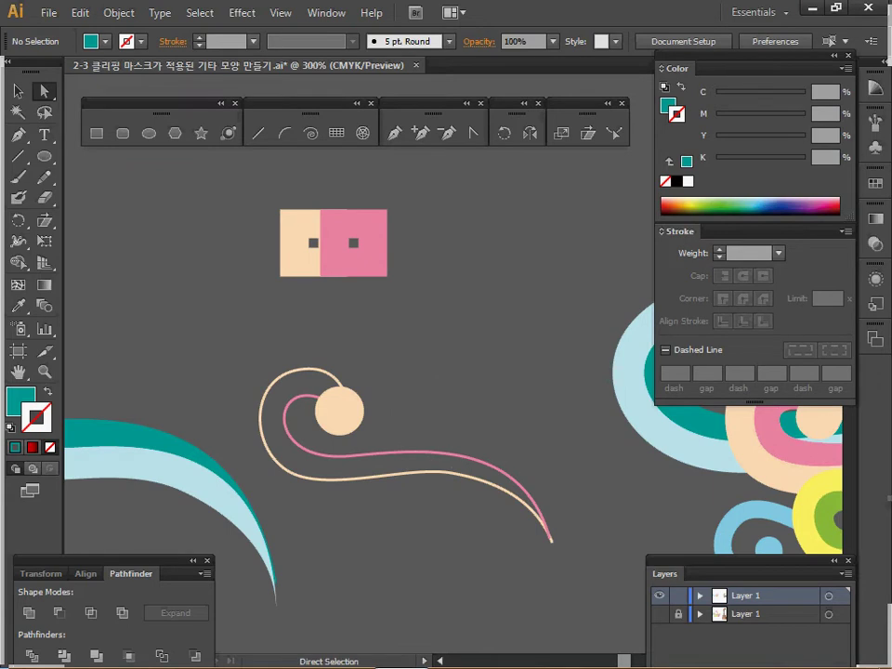
{"action": "left_click", "coordinate": [362, 475]}
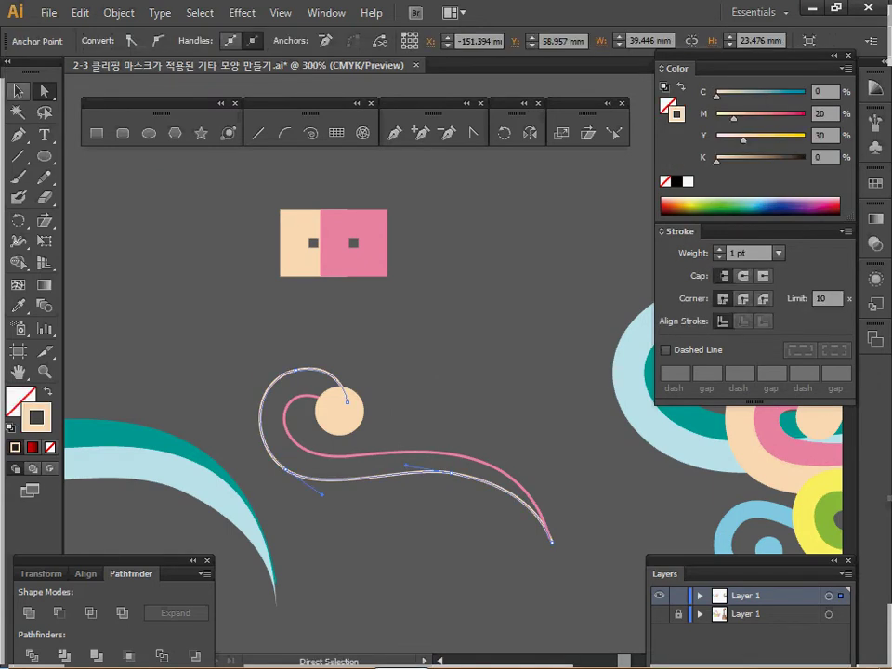
{"action": "key", "text": "ctrl"}
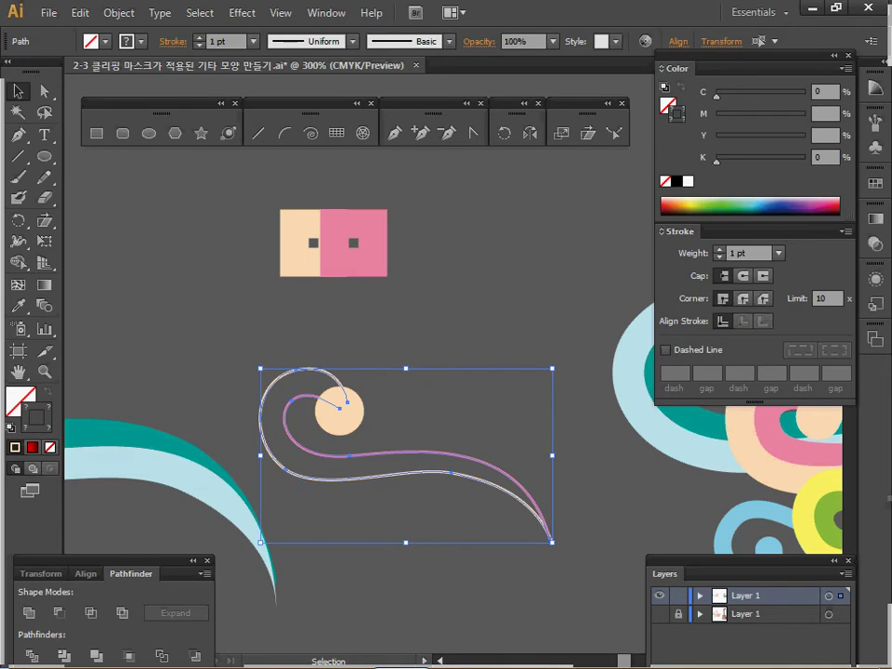
{"action": "left_click", "coordinate": [778, 253]}
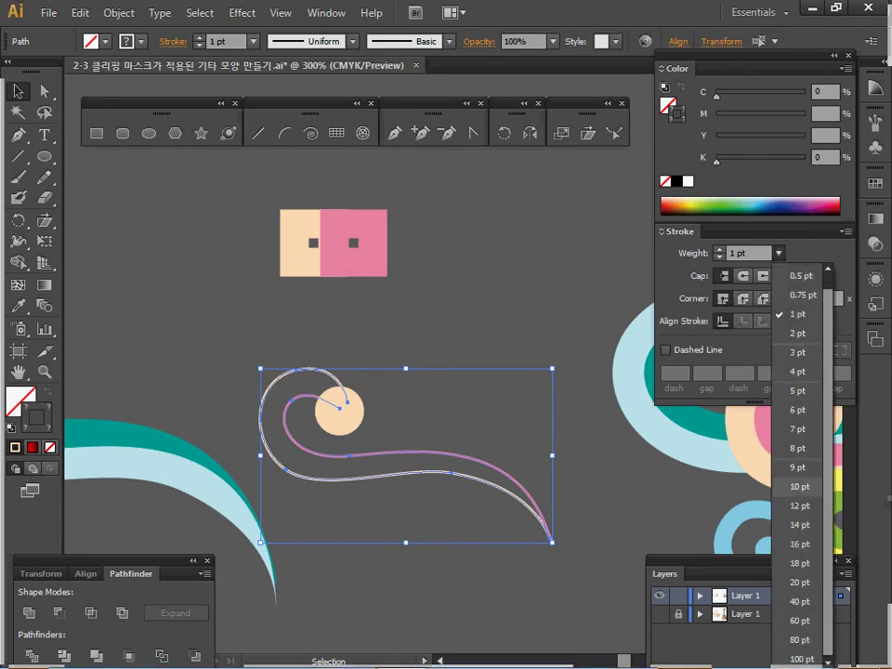
{"action": "type", "text": "11"}
{"action": "key", "text": "Return"}
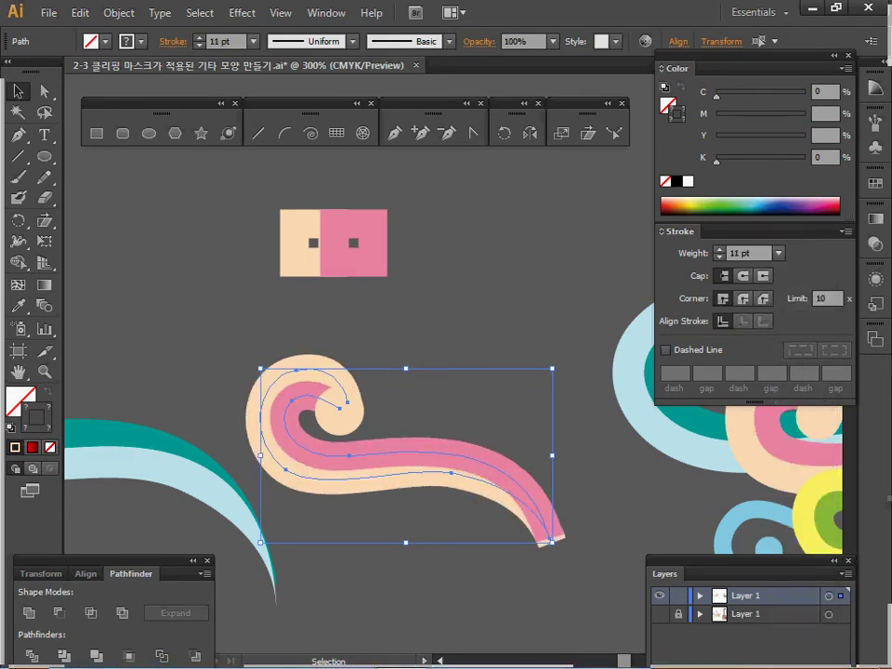
Step: Convert the peach and pink swirl strokes into filled shapes with Outline Stroke
{"action": "left_click", "coordinate": [119, 13]}
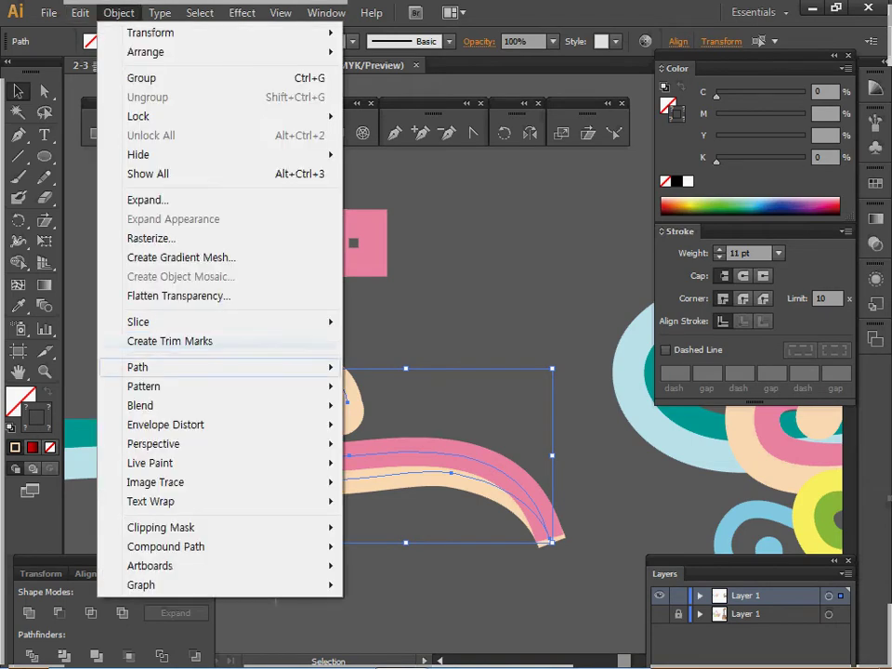
{"action": "mouse_move", "coordinate": [139, 367]}
{"action": "left_click", "coordinate": [402, 411]}
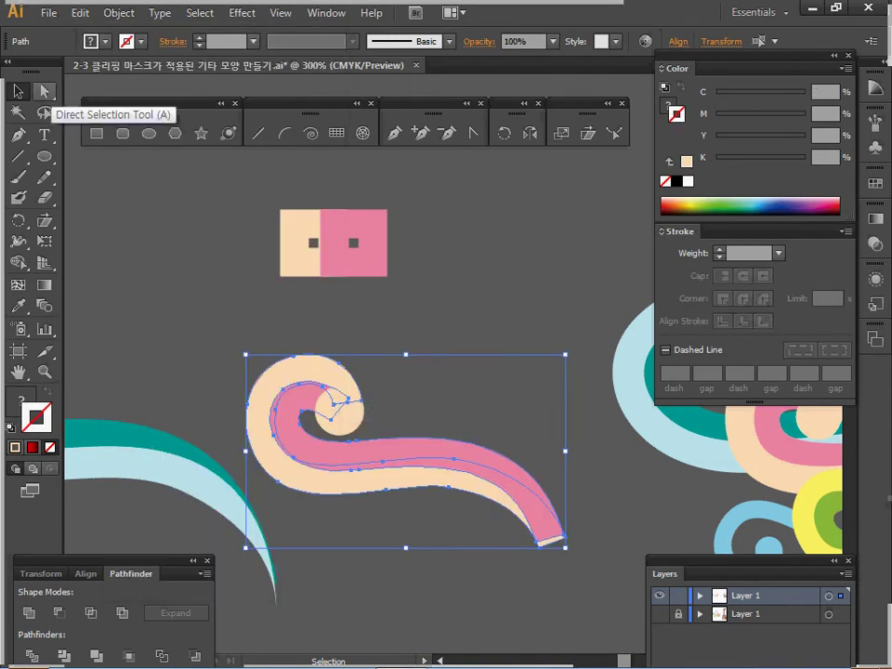
Step: Taper the peach and pink swirls' blunt tails to a single point by averaging their end anchors on both axes
{"action": "left_click", "coordinate": [44, 90]}
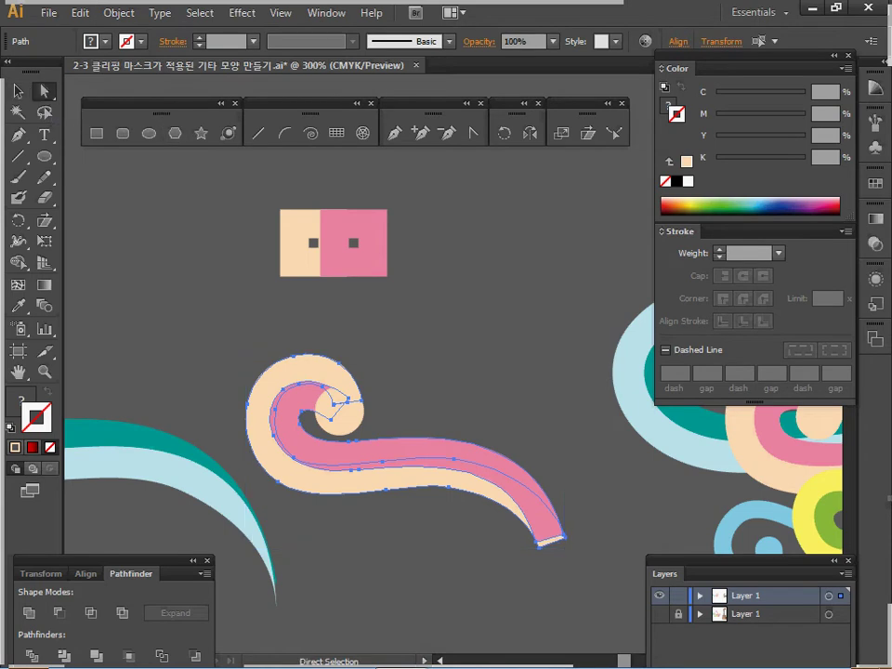
{"action": "key", "text": "ctrl+shift+a"}
{"action": "left_click_drag", "start_coordinate": [577, 563], "coordinate": [592, 555]}
{"action": "right_click", "coordinate": [596, 511]}
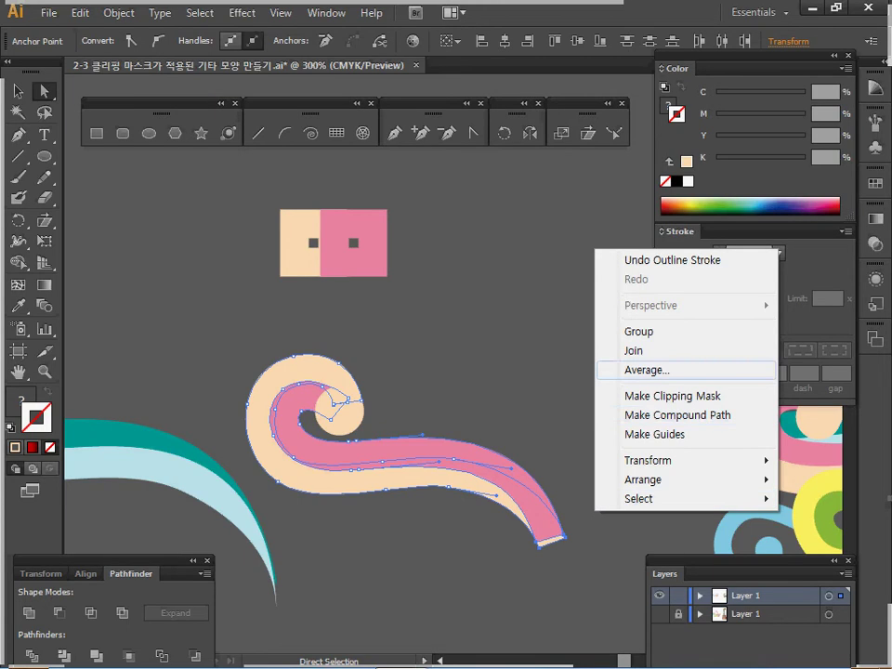
{"action": "left_click", "coordinate": [646, 370]}
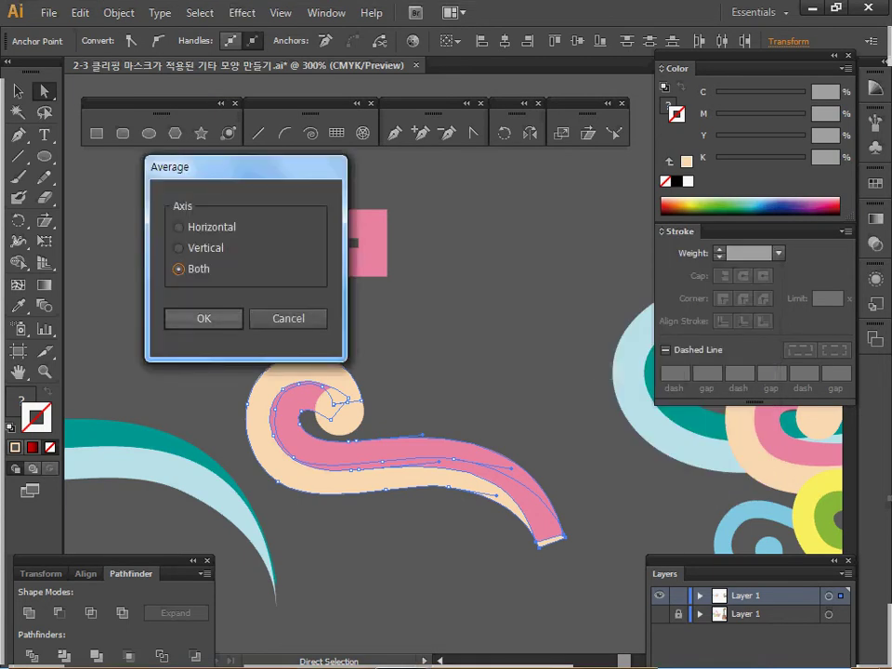
{"action": "left_click", "coordinate": [204, 317]}
{"action": "key", "text": "ctrl+shift+a"}
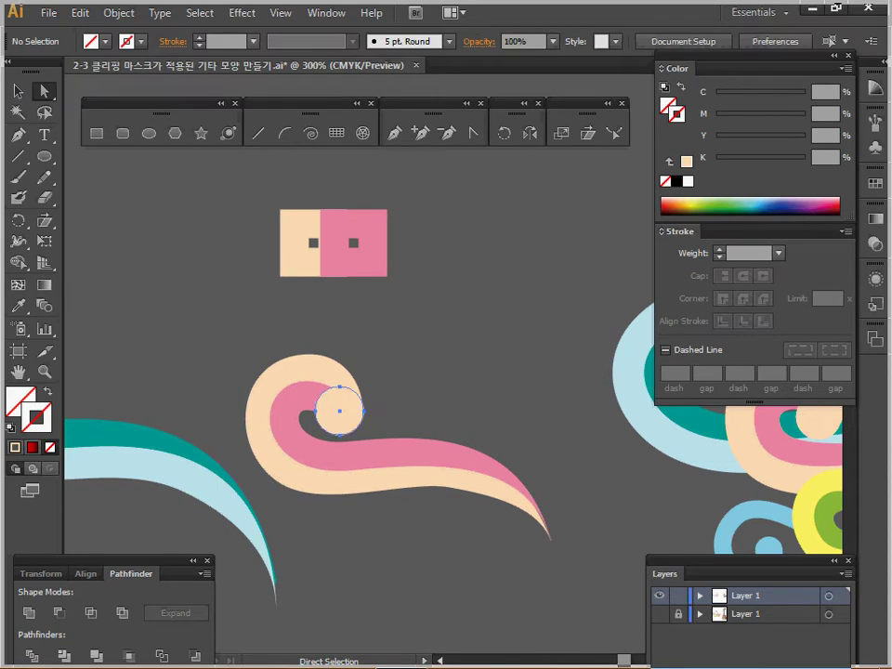
Step: Unite the peach circle with the outlined peach swirl into one shape
{"action": "left_click", "coordinate": [338, 407]}
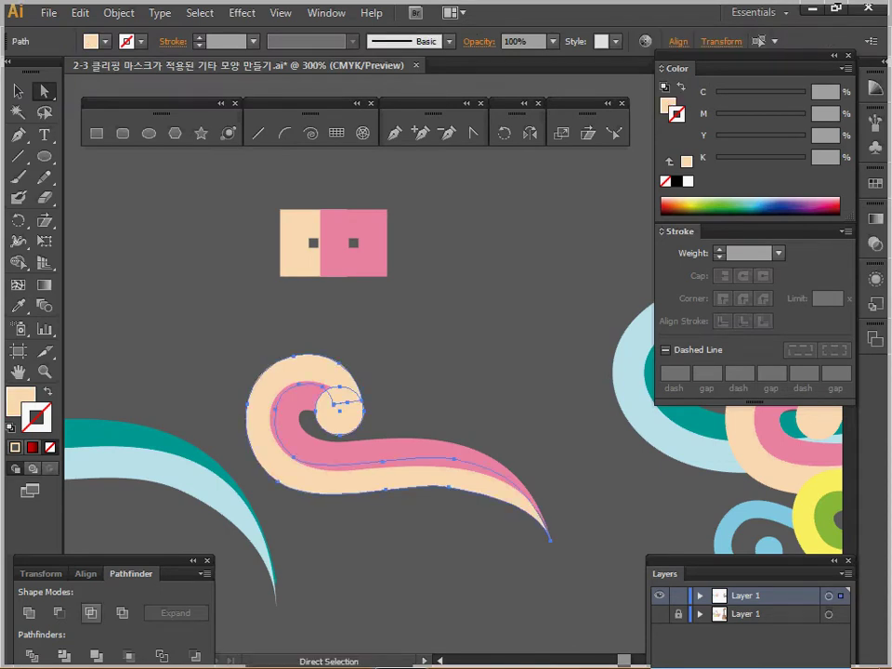
{"action": "key", "text": "ctrl+shift+a"}
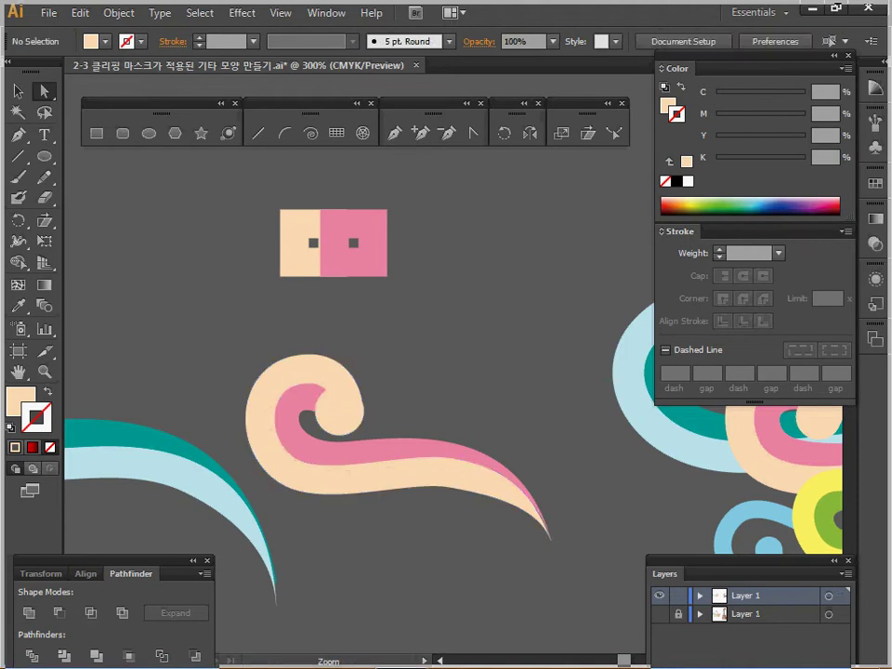
Step: Create a copy of the peach and pink swirl scaled uniformly to 75%
{"action": "key", "text": "ctrl+minus"}
{"action": "left_click_drag", "start_coordinate": [464, 325], "coordinate": [341, 383]}
{"action": "left_click", "coordinate": [17, 90]}
{"action": "left_click_drag", "start_coordinate": [205, 302], "coordinate": [279, 371]}
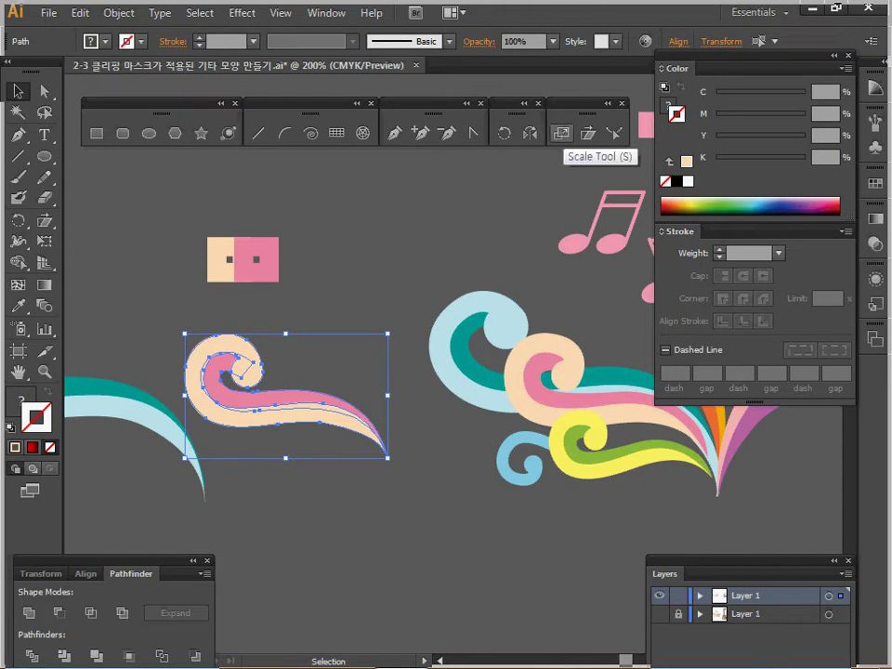
{"action": "left_click", "coordinate": [561, 133]}
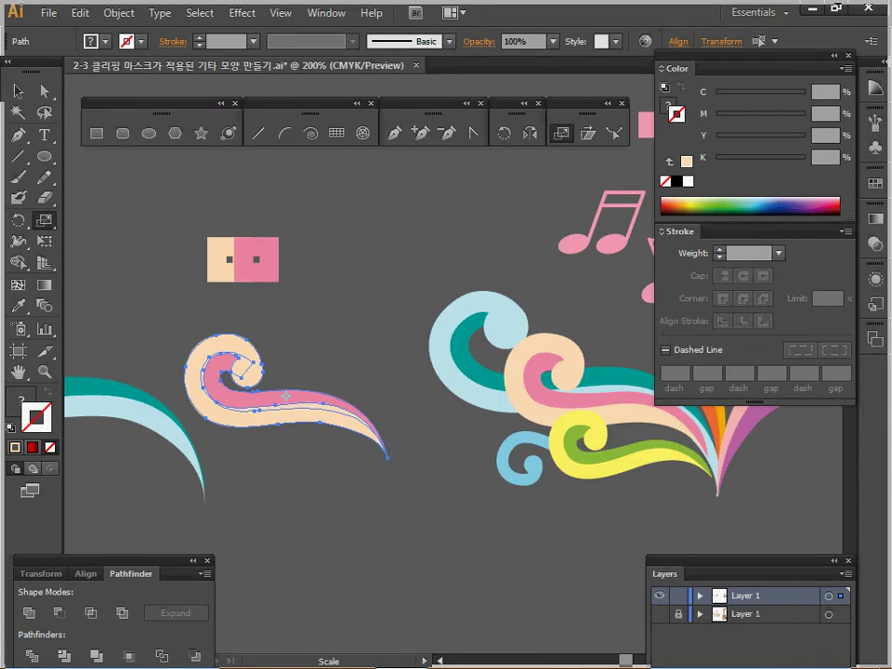
{"action": "key", "text": "Return"}
{"action": "type", "text": "75"}
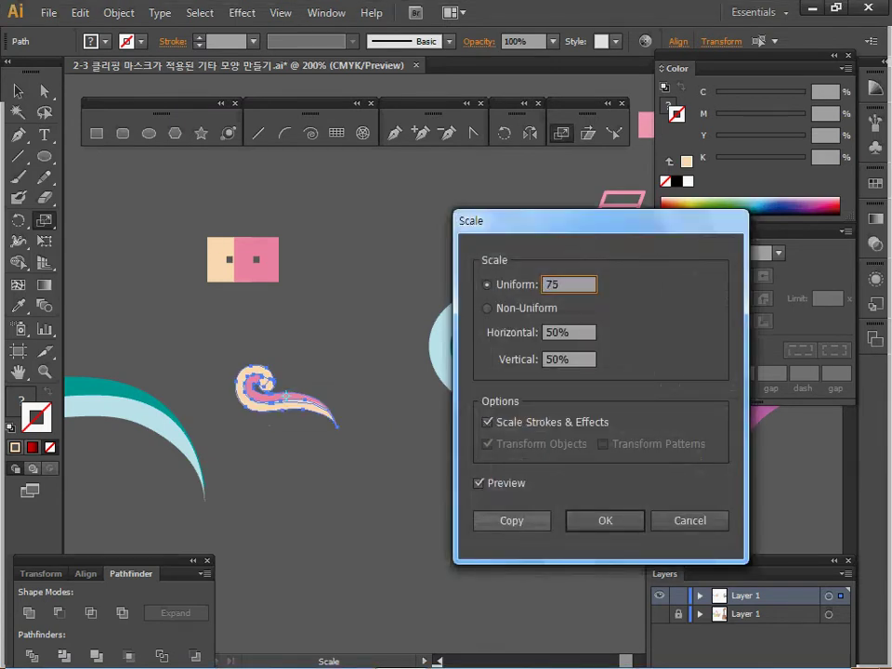
{"action": "key", "text": "Tab"}
{"action": "key", "text": "Return"}
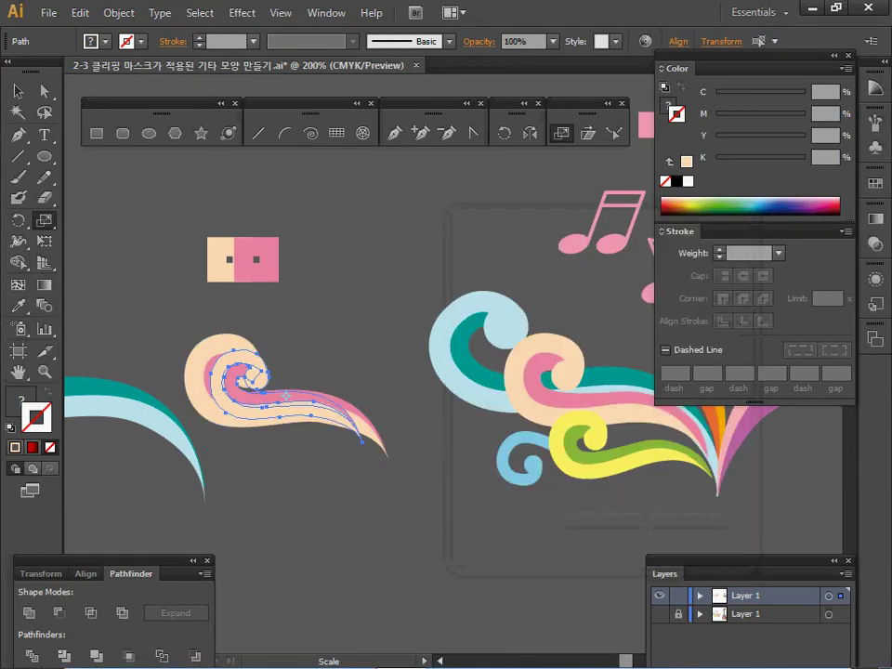
Step: Rotate the smaller swirl copy counterclockwise and place it below the original so that both tails meet at the tip
{"action": "key", "text": "v"}
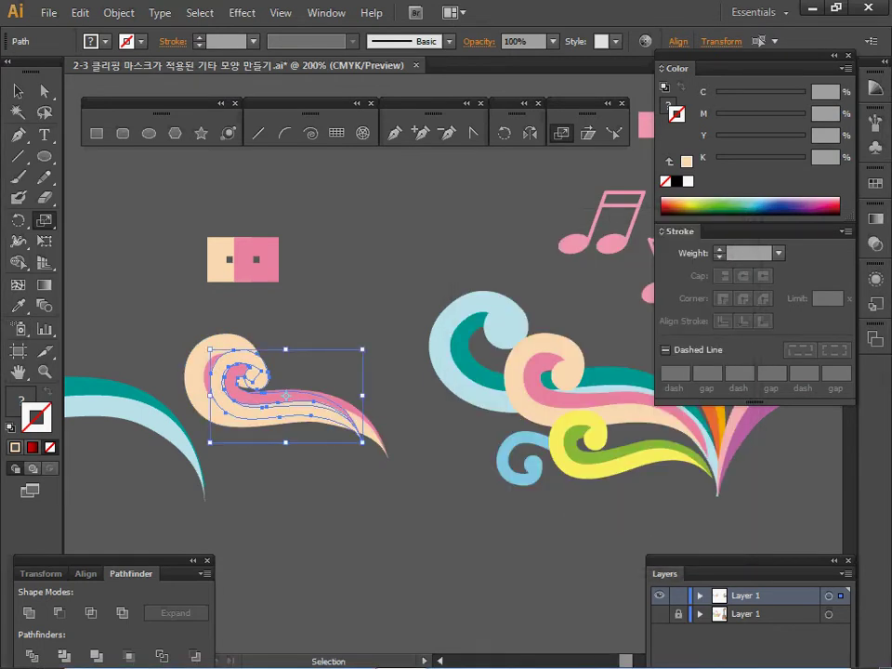
{"action": "left_click_drag", "start_coordinate": [370, 344], "coordinate": [332, 308]}
{"action": "left_click_drag", "start_coordinate": [279, 395], "coordinate": [303, 435]}
{"action": "key", "text": "ctrl+shift+a"}
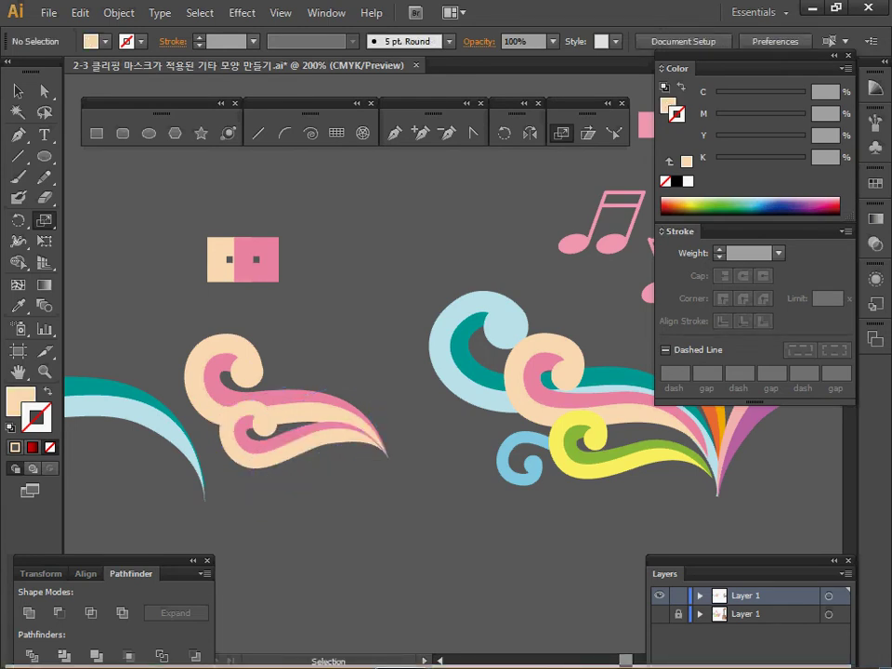
Step: Recolour the smaller swirl with the Eyedropper, sampling the reference yellow for its outer band and green for its inner band
{"action": "left_click", "coordinate": [302, 434]}
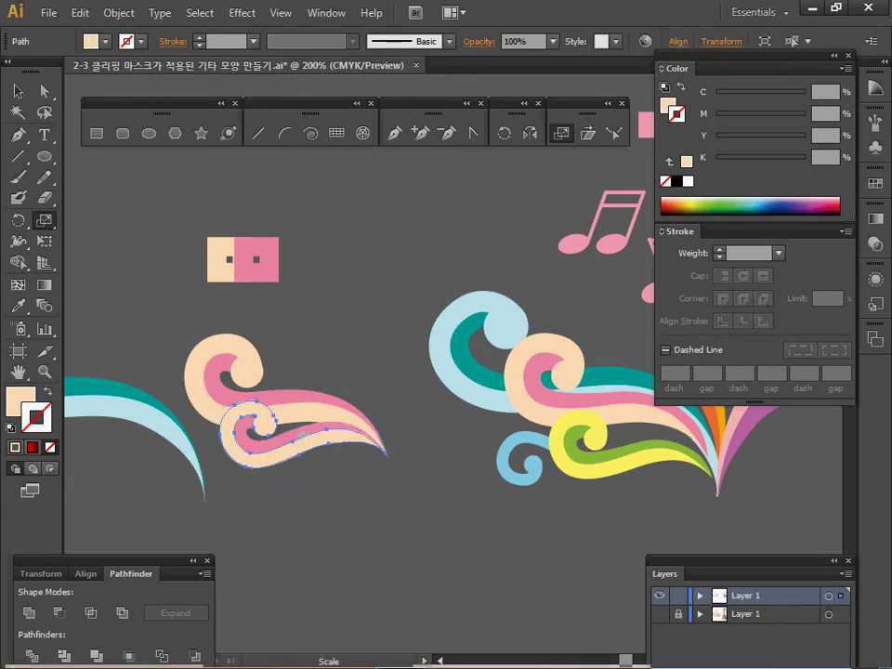
{"action": "left_click", "coordinate": [18, 306]}
{"action": "left_click", "coordinate": [632, 461]}
{"action": "left_click", "coordinate": [227, 377]}
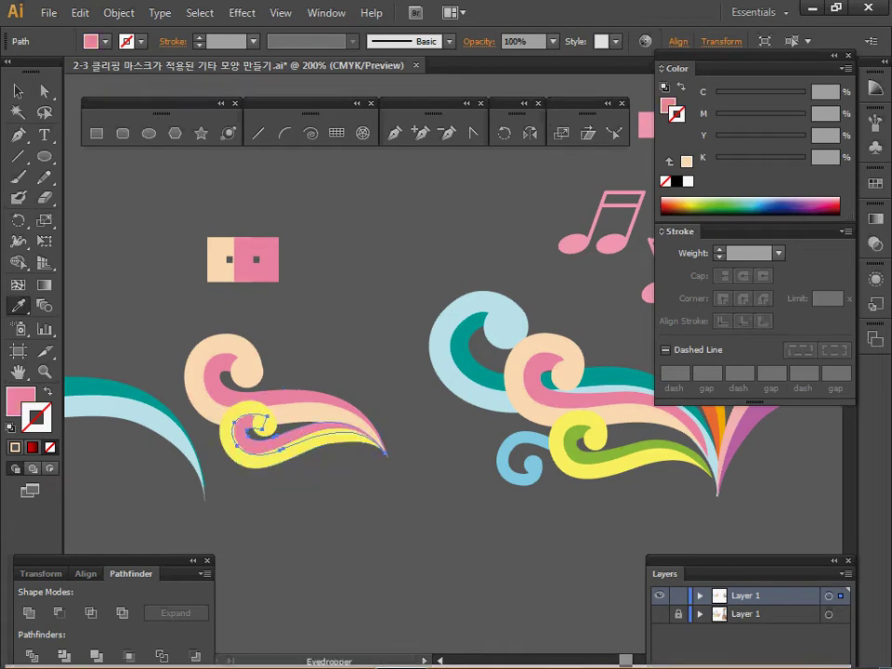
{"action": "left_click", "coordinate": [574, 448]}
{"action": "key", "text": "v"}
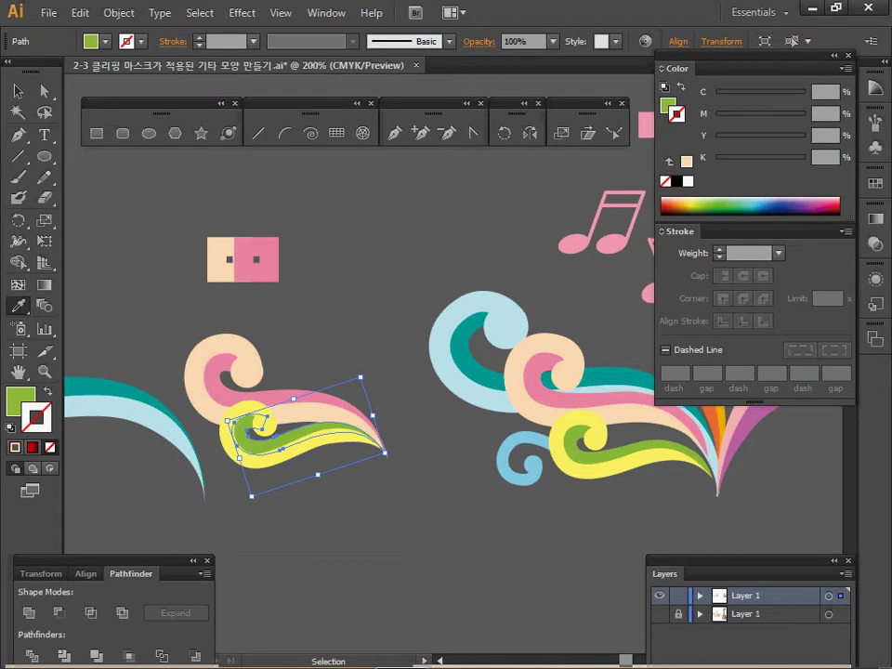
{"action": "key", "text": "ctrl+shift+a"}
Step: Make a copy of the yellow swirl reflected across the horizontal axis and move it to the lower left of the original
{"action": "left_click", "coordinate": [297, 444]}
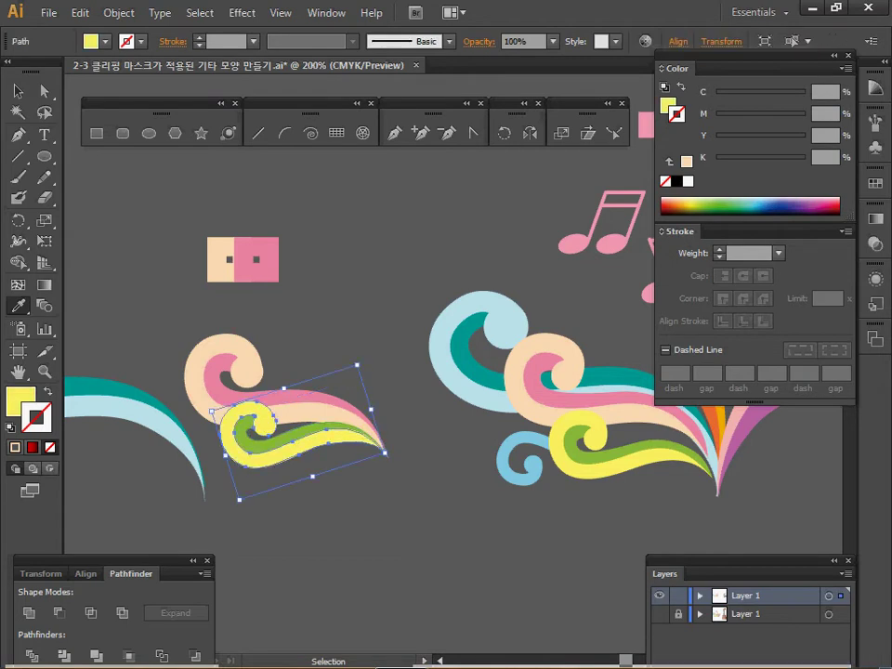
{"action": "left_click", "coordinate": [17, 304]}
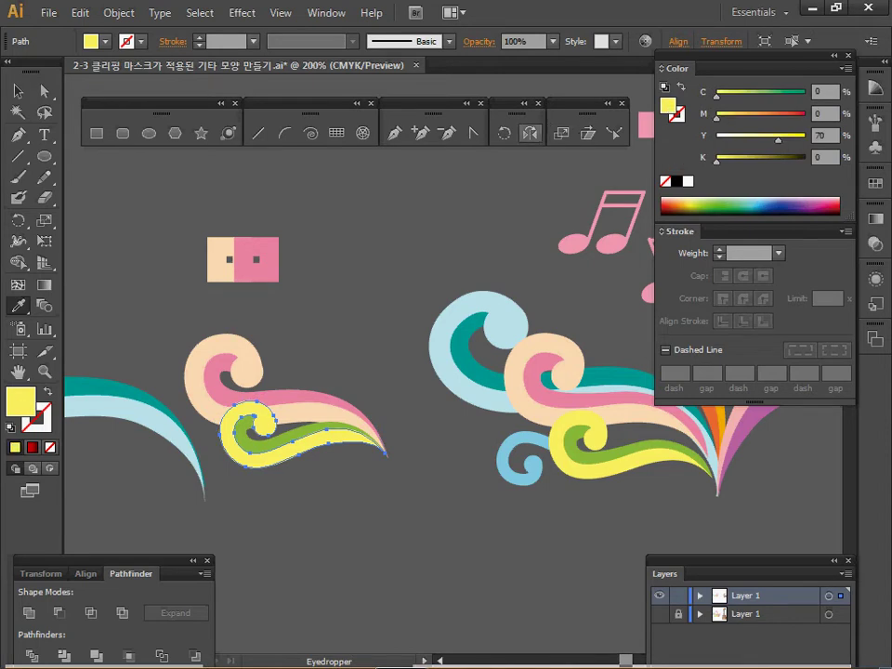
{"action": "double_click", "coordinate": [529, 132]}
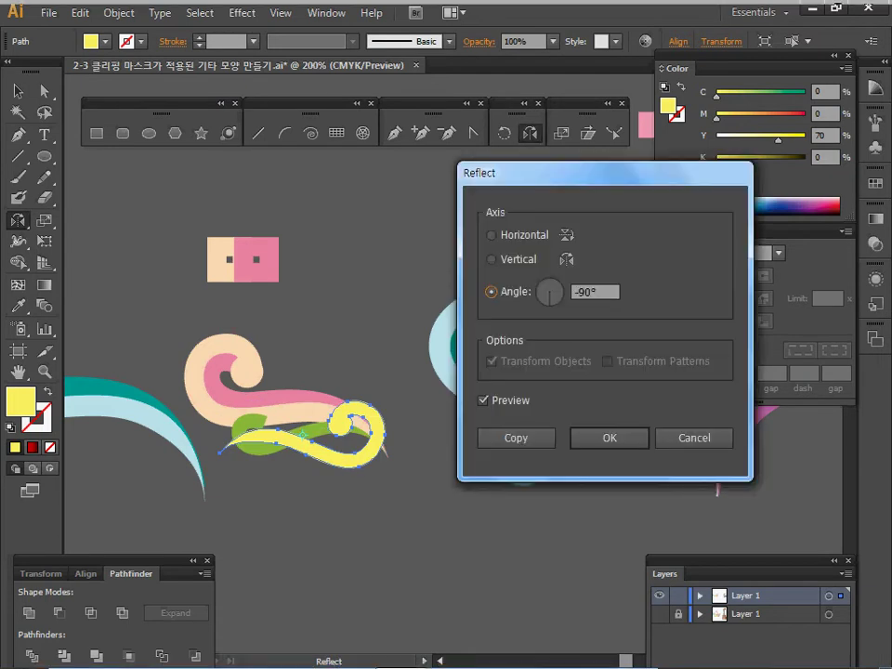
{"action": "left_click", "coordinate": [492, 235]}
{"action": "left_click", "coordinate": [516, 437]}
{"action": "key", "text": "v"}
{"action": "left_click_drag", "start_coordinate": [269, 435], "coordinate": [226, 484]}
{"action": "key", "text": "o"}
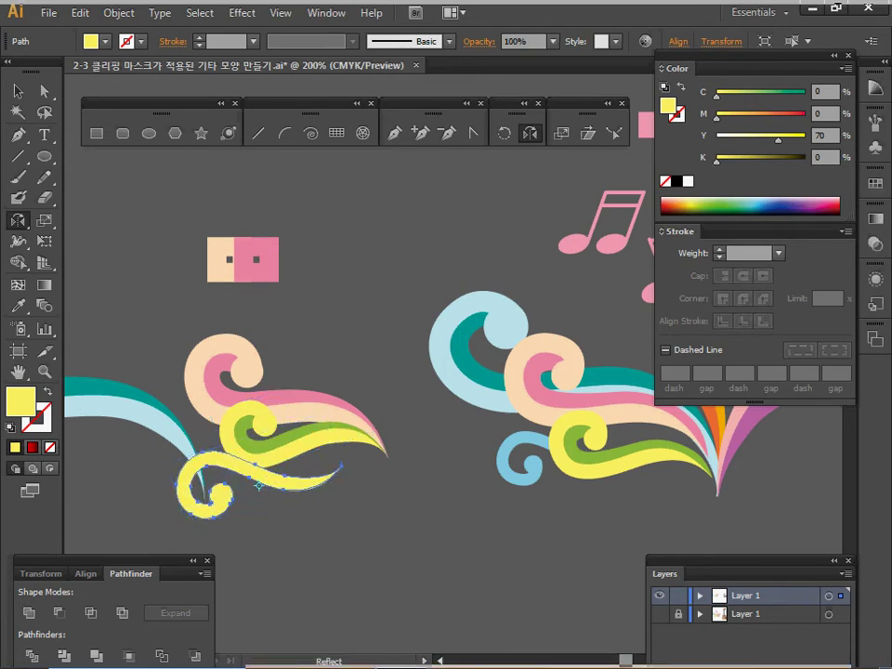
Step: Scale the reflected swirl copy uniformly to 80% and fill it with the blue of the small reference swirl
{"action": "double_click", "coordinate": [44, 221]}
{"action": "type", "text": "60"}
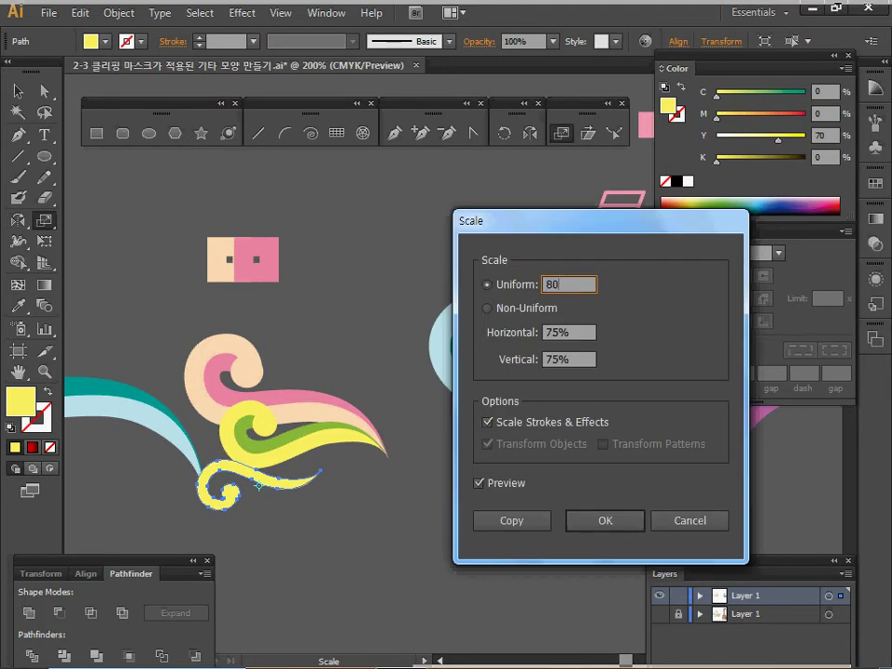
{"action": "key", "text": "Return"}
{"action": "key", "text": "i"}
{"action": "left_click", "coordinate": [162, 414]}
Step: Rotate the blue swirl and move it so its curl sits left of the yellow swirl and its tail overlaps it
{"action": "key", "text": "v"}
{"action": "left_click_drag", "start_coordinate": [213, 351], "coordinate": [162, 325]}
{"action": "left_click_drag", "start_coordinate": [200, 464], "coordinate": [197, 462]}
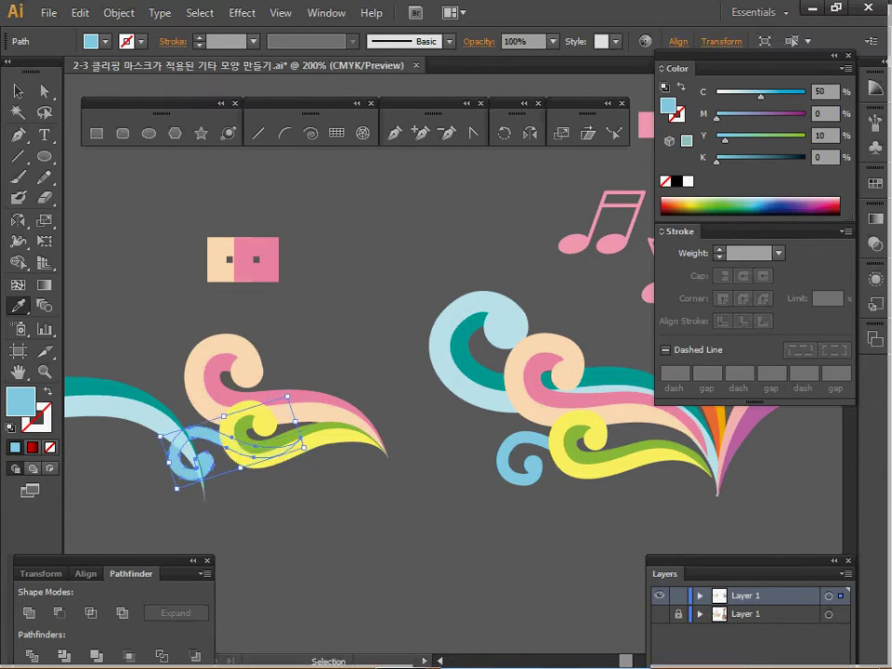
{"action": "key", "text": "ctrl+shift+a"}
Step: Draw a five-pointed star in the empty area right of the reference stars, using the left reference star's peach fill (C 0, M 20, Y 30, K 0)
{"action": "left_click_drag", "start_coordinate": [418, 353], "coordinate": [149, 364]}
{"action": "key", "text": "ctrl+plus"}
{"action": "left_click_drag", "start_coordinate": [371, 279], "coordinate": [111, 390]}
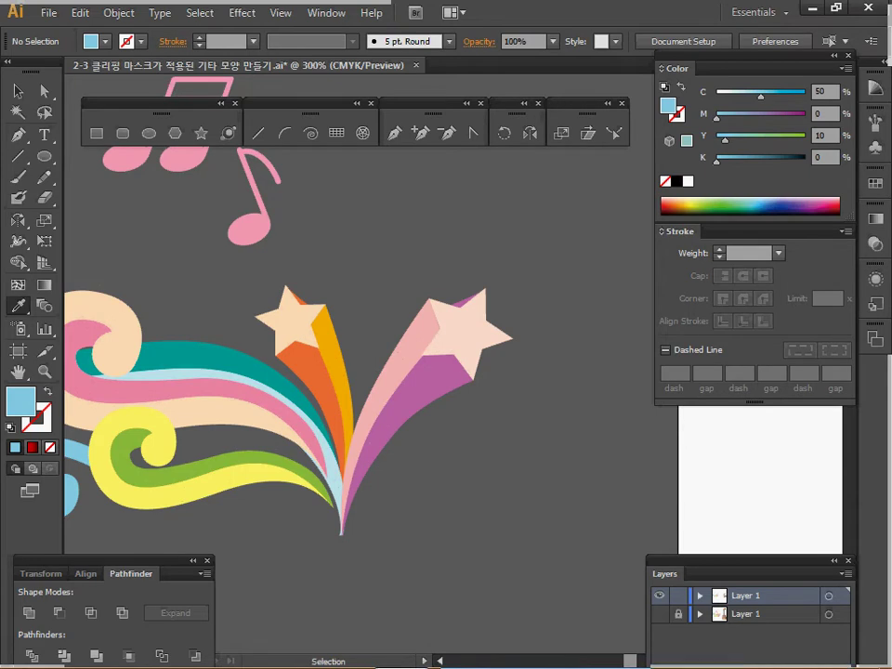
{"action": "key", "text": "i"}
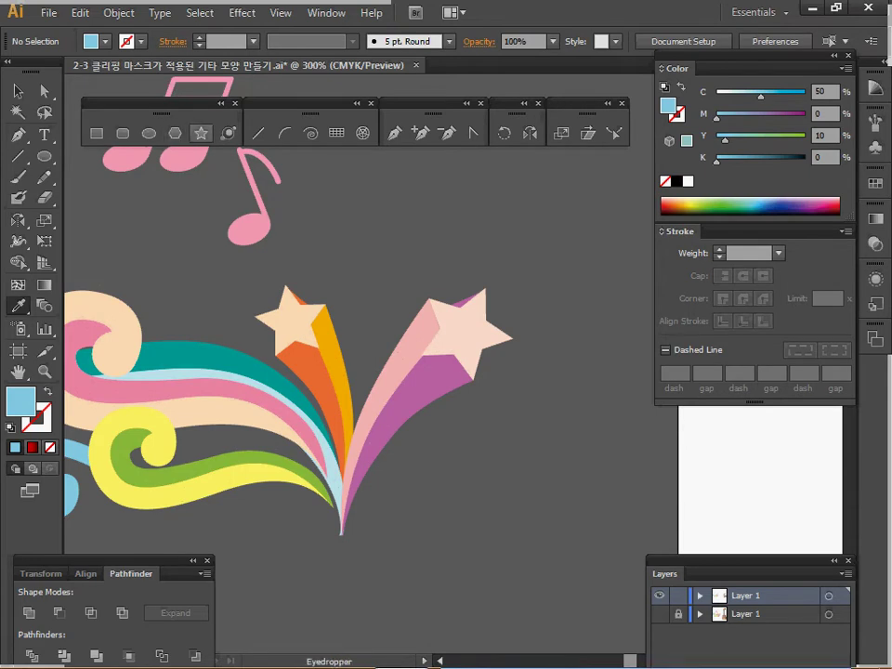
{"action": "left_click", "coordinate": [200, 133]}
{"action": "left_click_drag", "start_coordinate": [200, 186], "coordinate": [143, 178]}
{"action": "key", "text": "ctrl+a"}
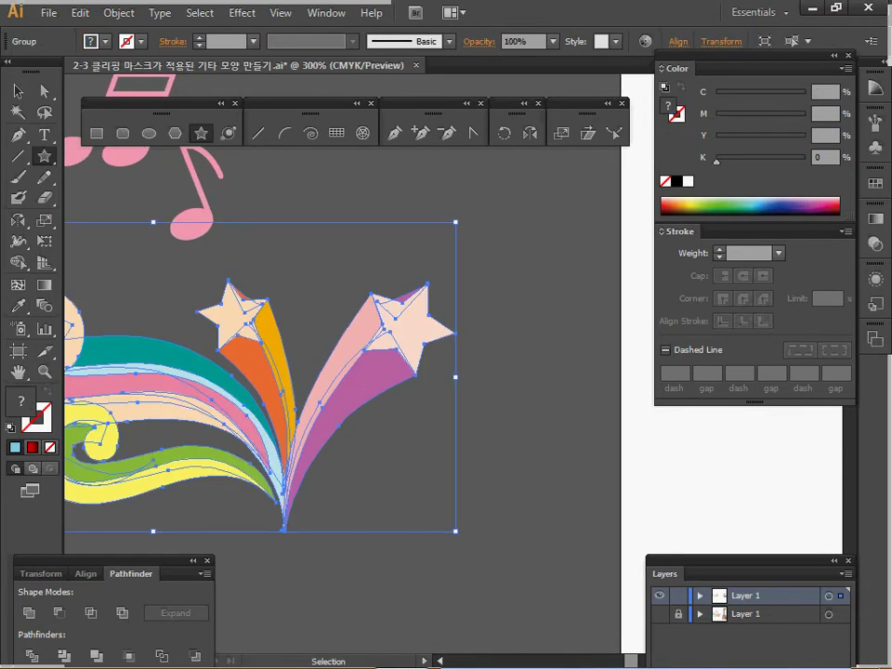
{"action": "key", "text": "ctrl"}
{"action": "left_click", "coordinate": [246, 497], "text": "shift"}
{"action": "key", "text": "ctrl+shift+a"}
{"action": "left_click", "coordinate": [232, 312]}
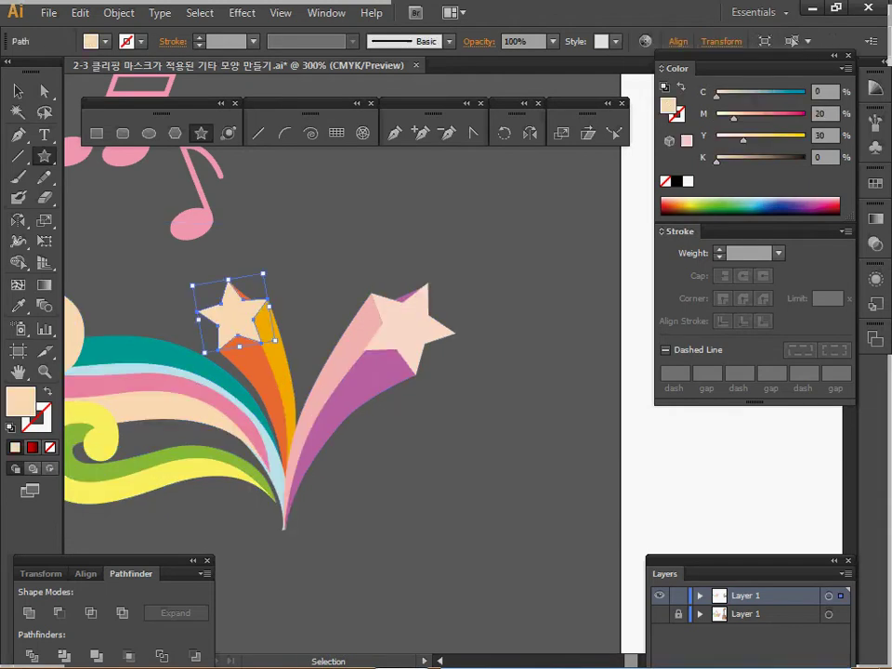
{"action": "key", "text": "ctrl+shift+a"}
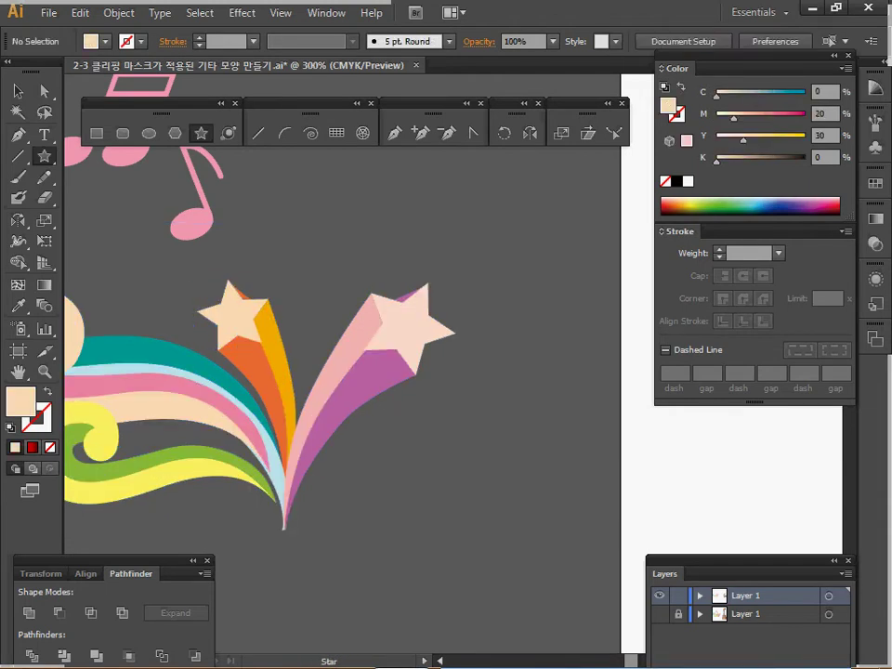
{"action": "left_click_drag", "start_coordinate": [522, 279], "coordinate": [515, 244]}
{"action": "key", "text": "ctrl+shift+a"}
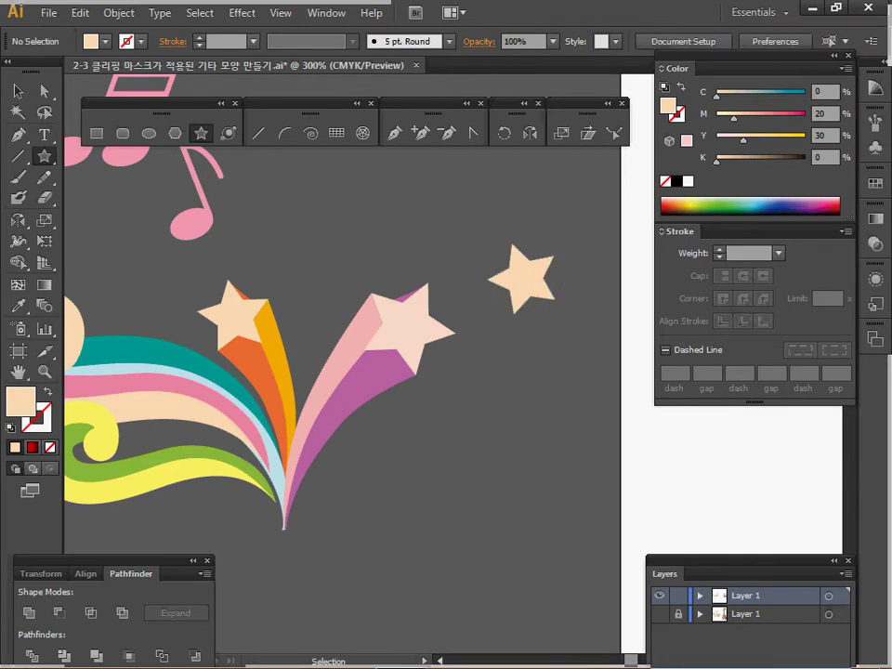
Step: Draw a curved, tapering tail from the new star's lower points down to a sharp tip, using the left reference tail's orange fill
{"action": "left_click", "coordinate": [270, 371], "text": "ctrl"}
{"action": "key", "text": "ctrl+shift+a"}
{"action": "key", "text": "p"}
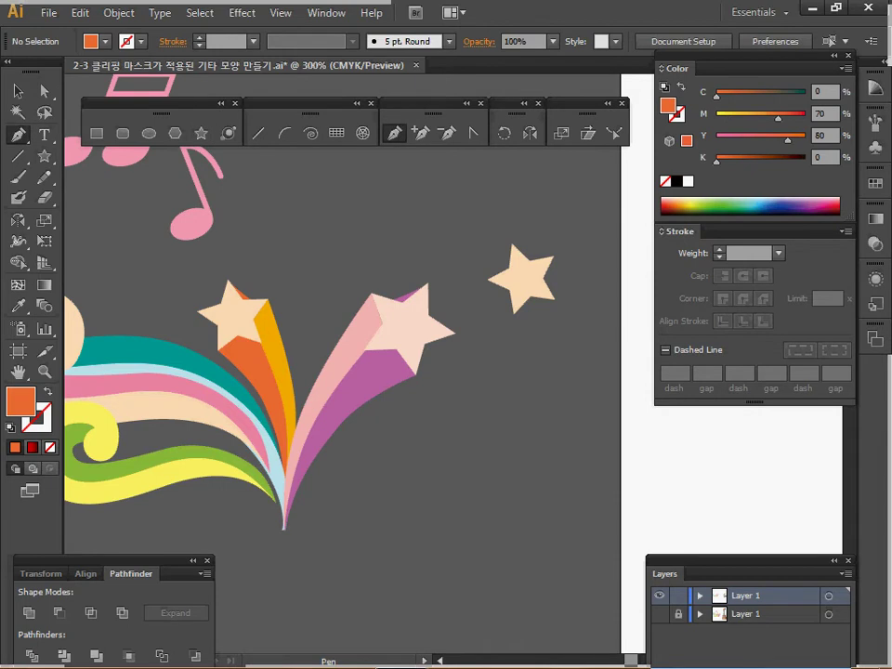
{"action": "left_click", "coordinate": [514, 316]}
{"action": "left_click_drag", "start_coordinate": [545, 497], "coordinate": [522, 579]}
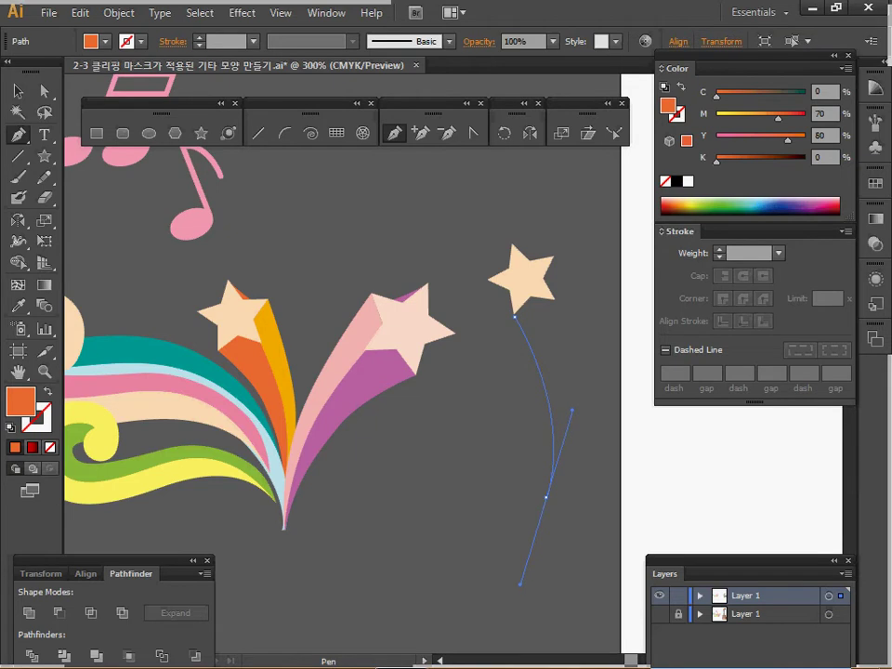
{"action": "left_click", "coordinate": [515, 317]}
{"action": "left_click", "coordinate": [547, 497], "text": "alt"}
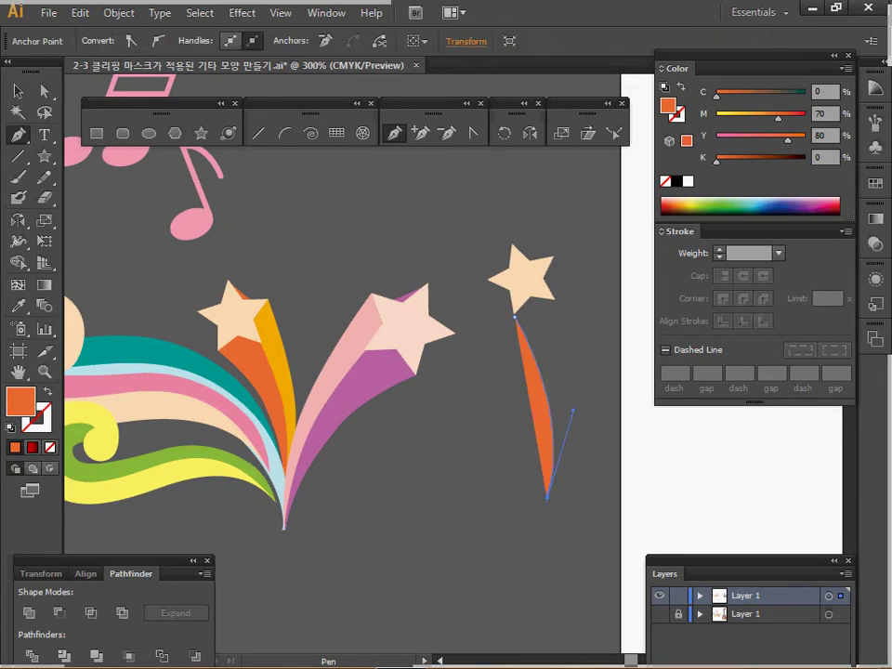
{"action": "left_click_drag", "start_coordinate": [546, 289], "coordinate": [505, 226]}
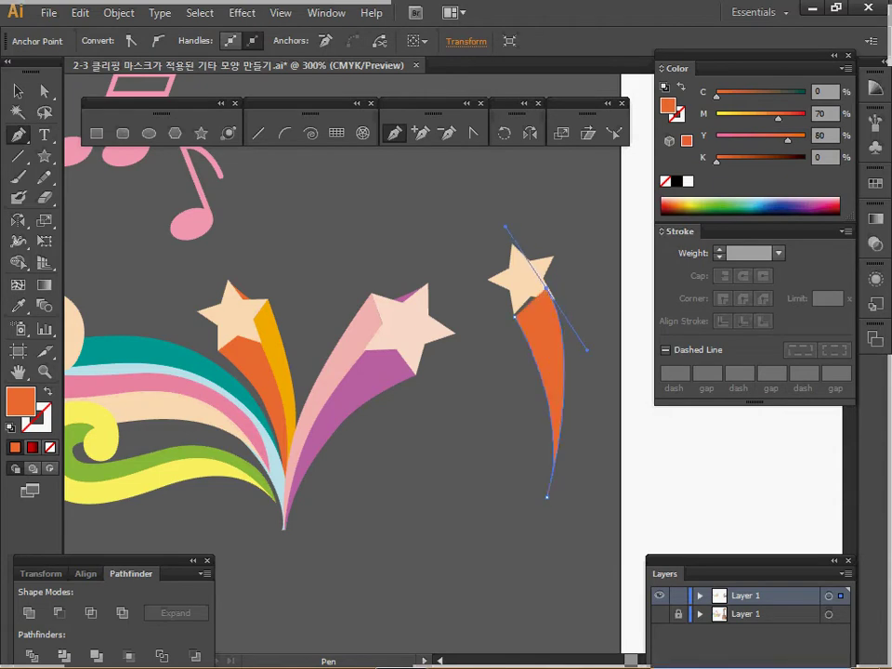
{"action": "left_click", "coordinate": [524, 290]}
Step: Send the orange tail behind the peach star
{"action": "right_click", "coordinate": [542, 329]}
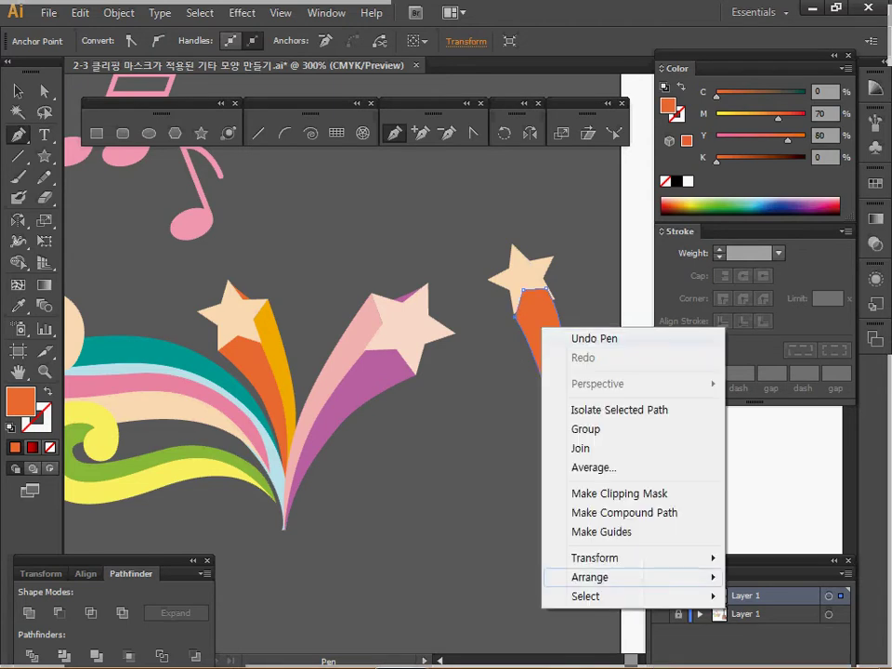
{"action": "mouse_move", "coordinate": [604, 576]}
{"action": "left_click", "coordinate": [372, 550]}
{"action": "key", "text": "ctrl+shift+a"}
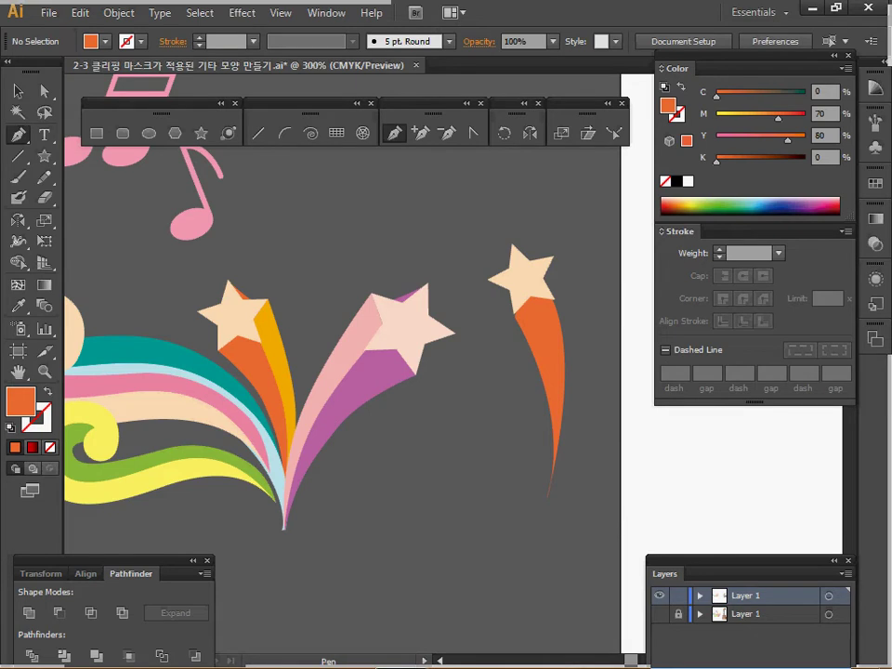
Step: Draw a second curved tail from the star's upper outer point to the orange tail's tip and back along the orange tail's edge
{"action": "left_click", "coordinate": [554, 256]}
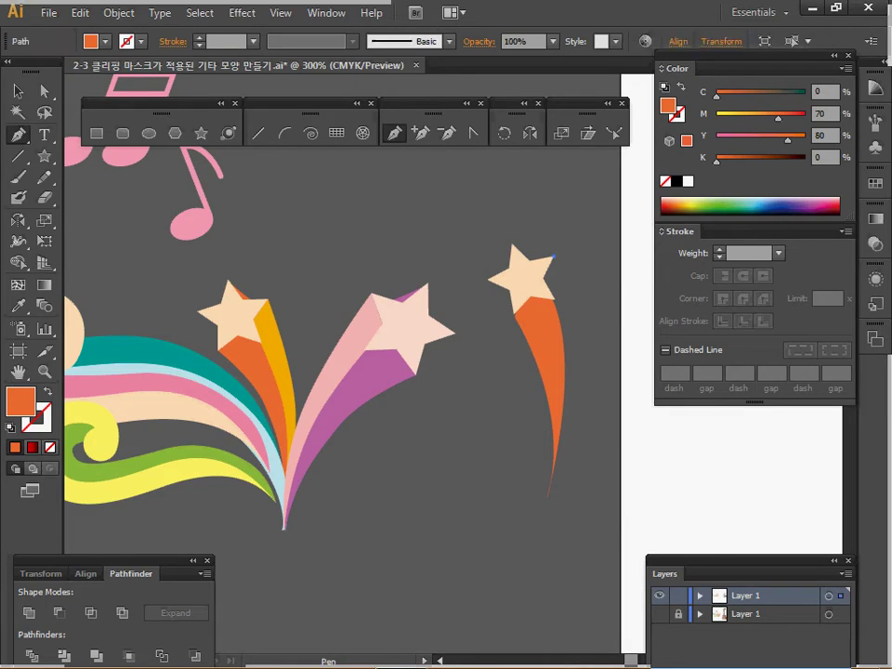
{"action": "left_click_drag", "start_coordinate": [545, 497], "coordinate": [491, 636]}
{"action": "left_click", "coordinate": [546, 497]}
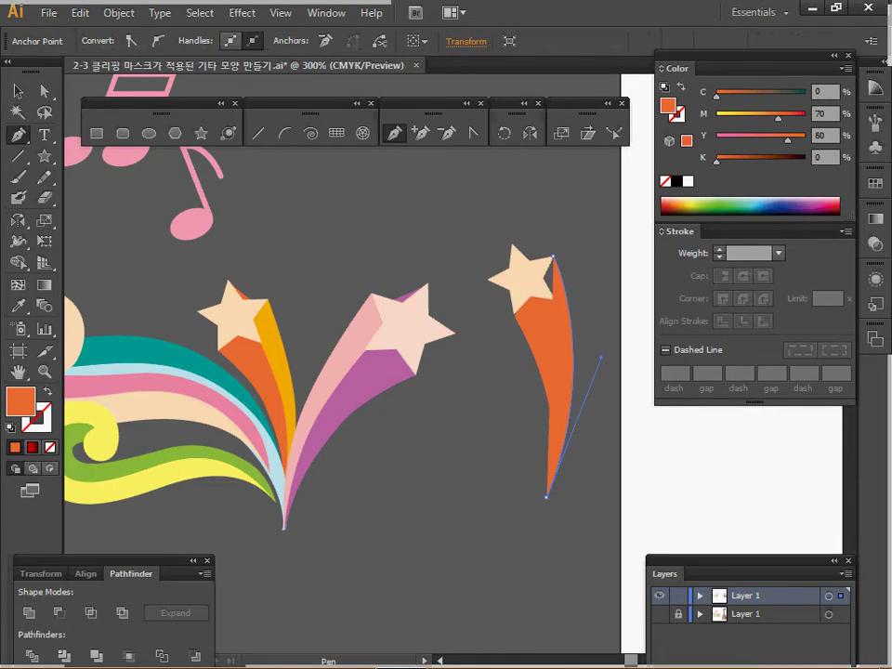
{"action": "left_click", "coordinate": [553, 257]}
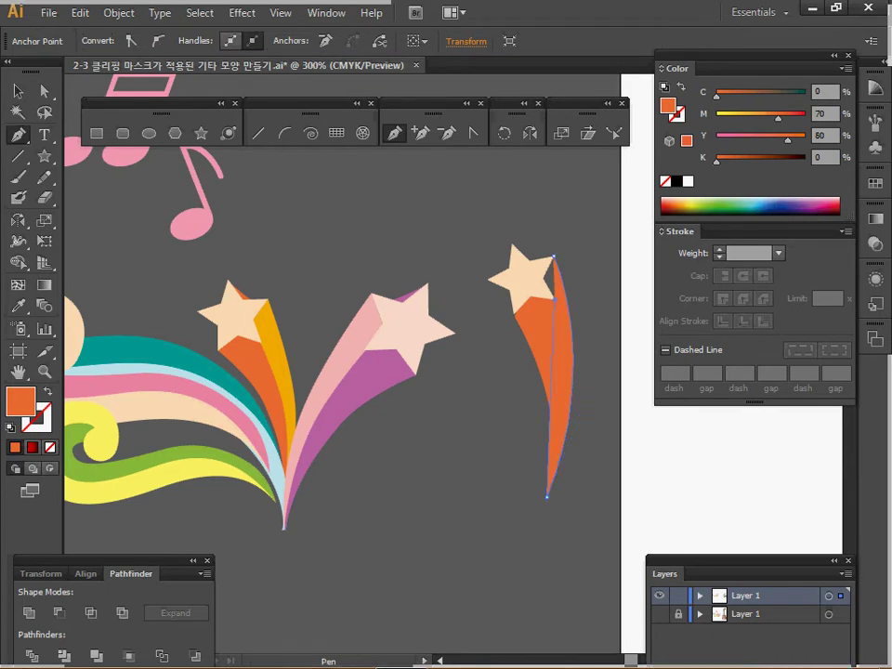
{"action": "left_click_drag", "start_coordinate": [546, 497], "coordinate": [602, 355]}
{"action": "left_click_drag", "start_coordinate": [554, 257], "coordinate": [575, 362]}
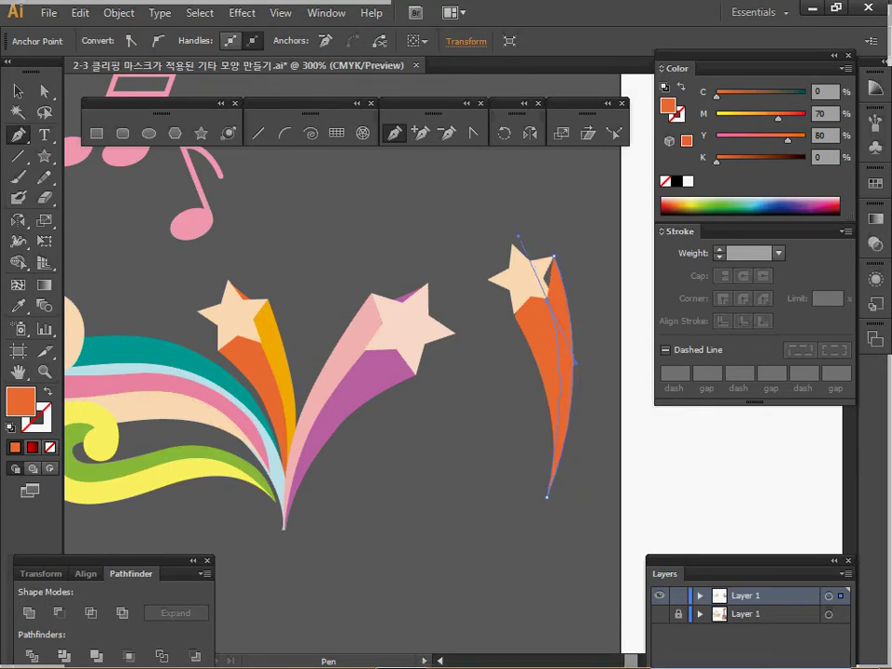
{"action": "left_click", "coordinate": [547, 297]}
{"action": "left_click_drag", "start_coordinate": [547, 497], "coordinate": [601, 355]}
Step: Fill the outer tail with the reference's yellow-orange (C 0, M 40, Y 100, K 0) and place it behind the star
{"action": "key", "text": "i"}
{"action": "left_click", "coordinate": [270, 343]}
{"action": "key", "text": "ctrl"}
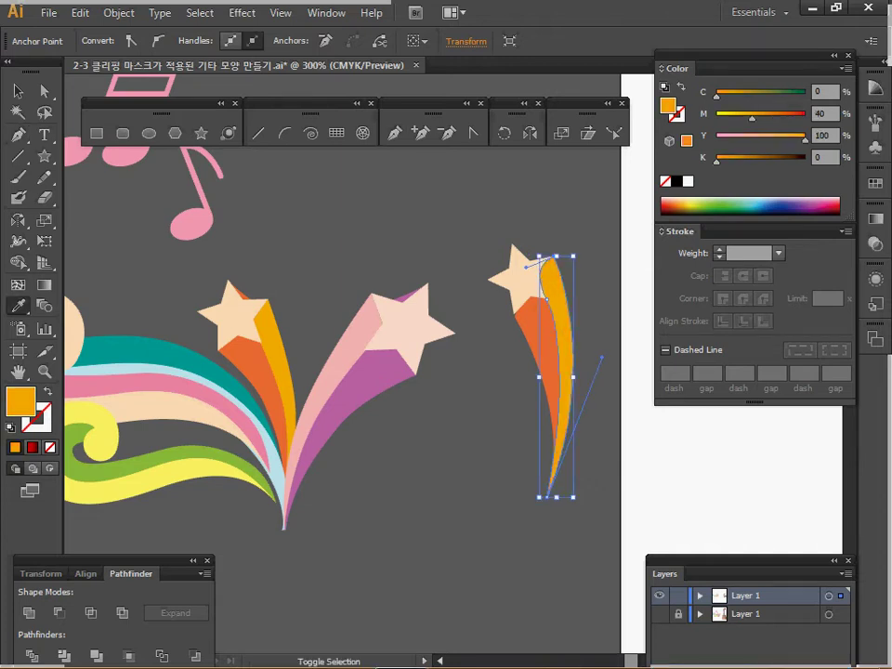
{"action": "key", "text": "ctrl+shift+a"}
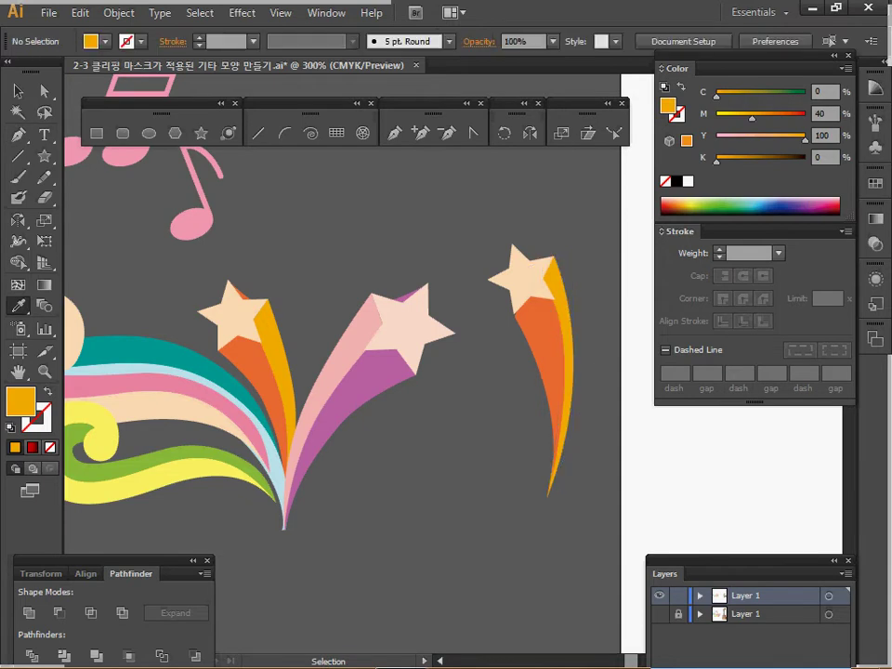
Step: Delete the newly drawn star together with its orange and yellow-orange tails
{"action": "left_click", "coordinate": [244, 297], "text": "ctrl"}
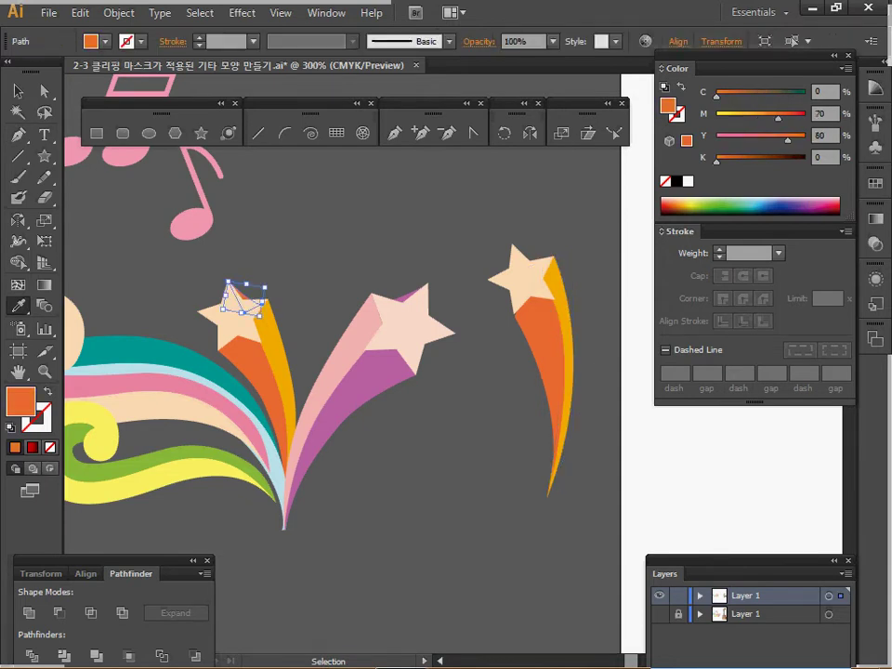
{"action": "key", "text": "ctrl+shift+a"}
{"action": "left_click", "coordinate": [548, 390], "text": "ctrl"}
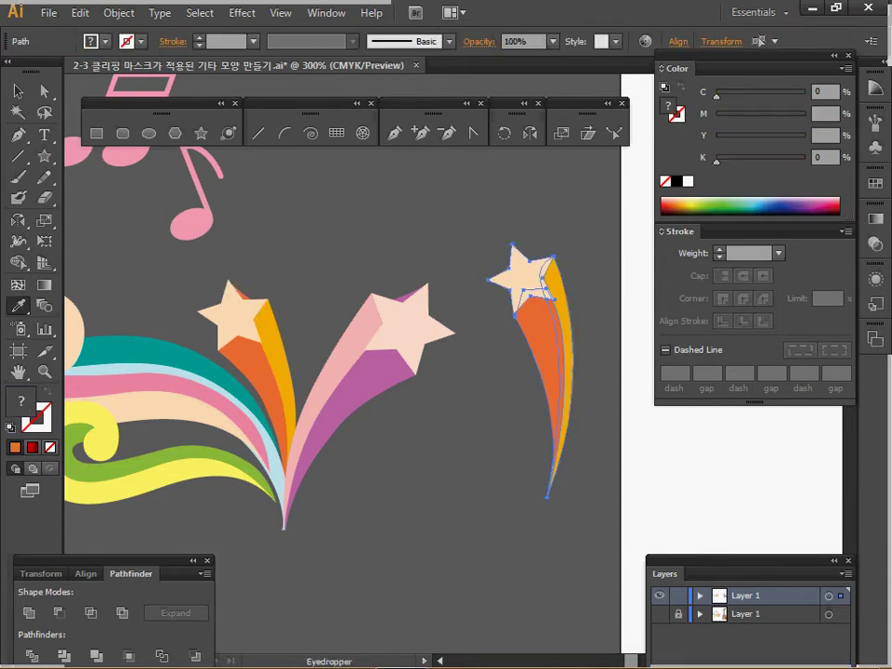
{"action": "key", "text": "Delete"}
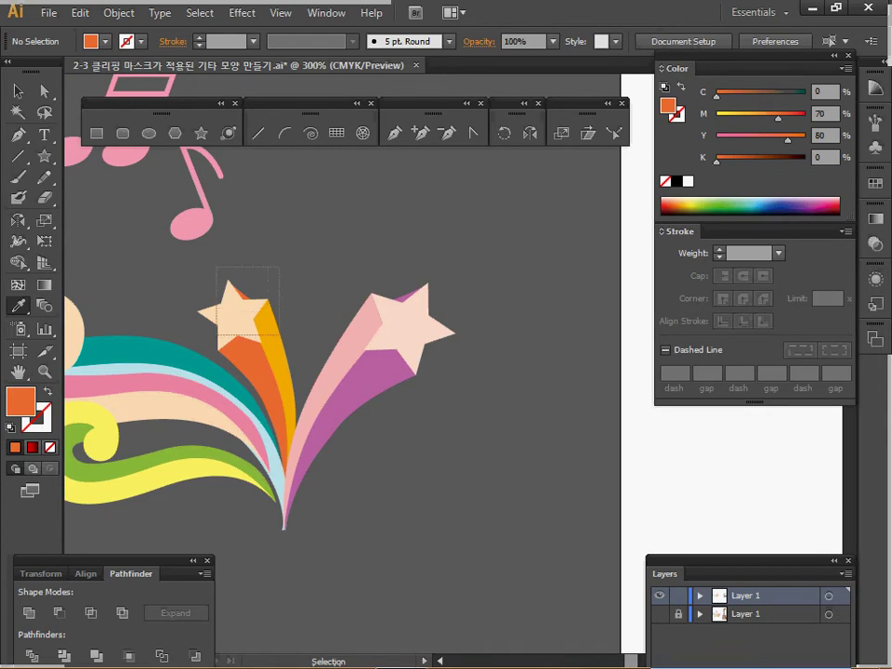
Step: Copy the left reference star trail to the empty area beside the pink one, and place a copy reflected across the vertical axis next to it
{"action": "left_click", "coordinate": [240, 302], "text": "ctrl"}
{"action": "left_click_drag", "start_coordinate": [240, 302], "coordinate": [470, 310]}
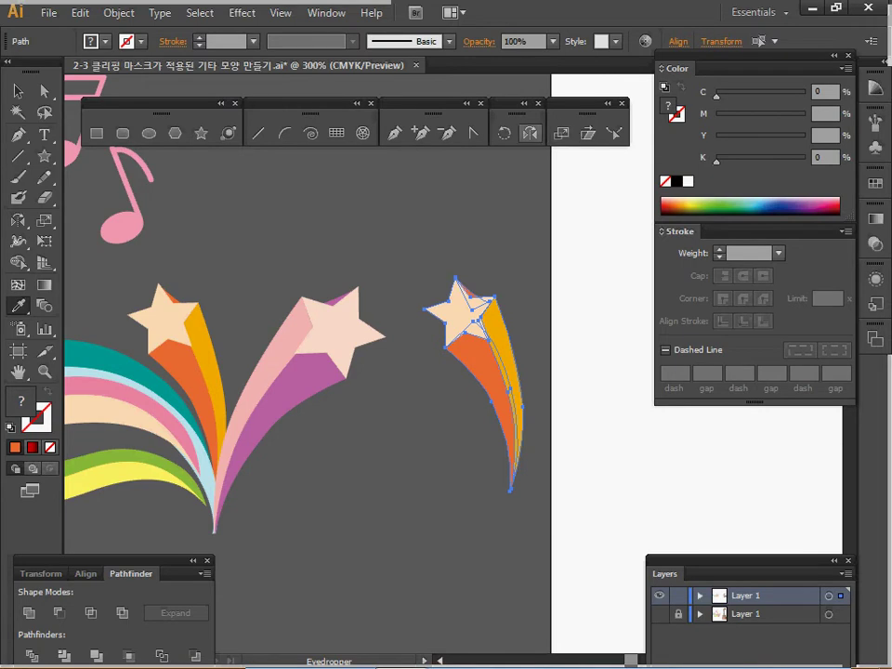
{"action": "double_click", "coordinate": [529, 133]}
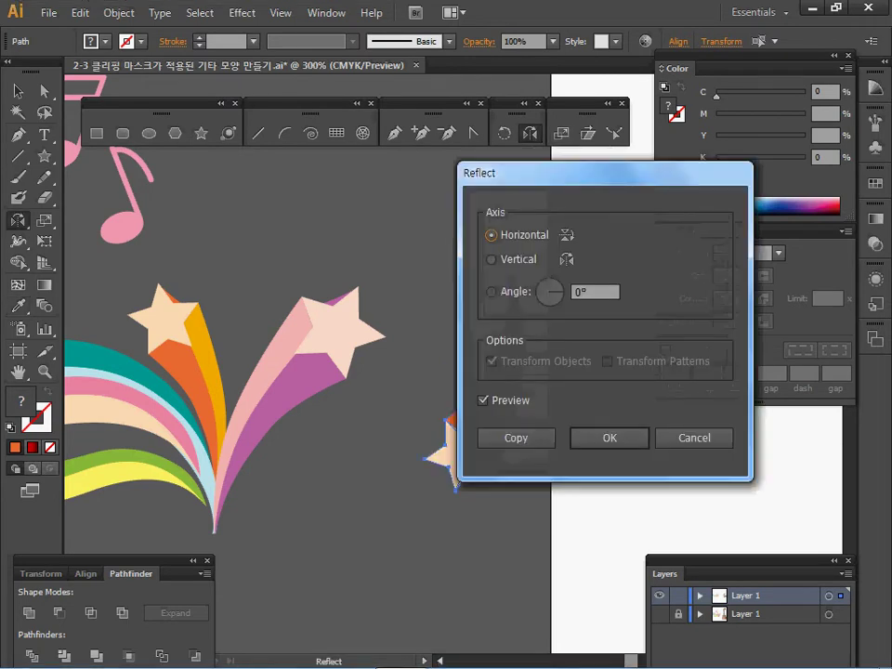
{"action": "left_click", "coordinate": [491, 259]}
{"action": "key", "text": "Return"}
{"action": "left_click_drag", "start_coordinate": [473, 383], "coordinate": [578, 384]}
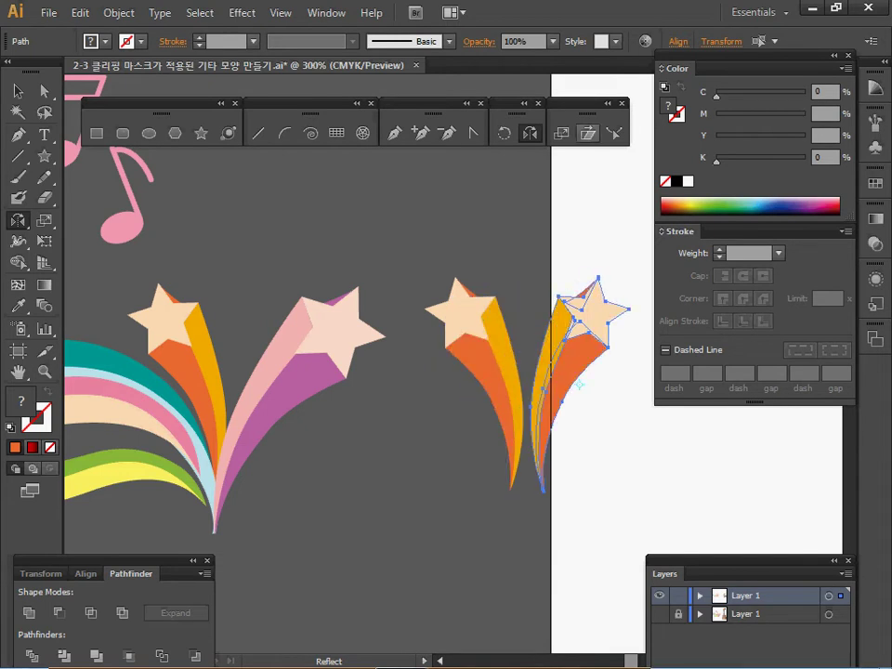
Step: Scale the reflected star trail uniformly to 130%, then rotate and move it so its tip meets the unreflected copy's tip
{"action": "double_click", "coordinate": [44, 220]}
{"action": "type", "text": "130"}
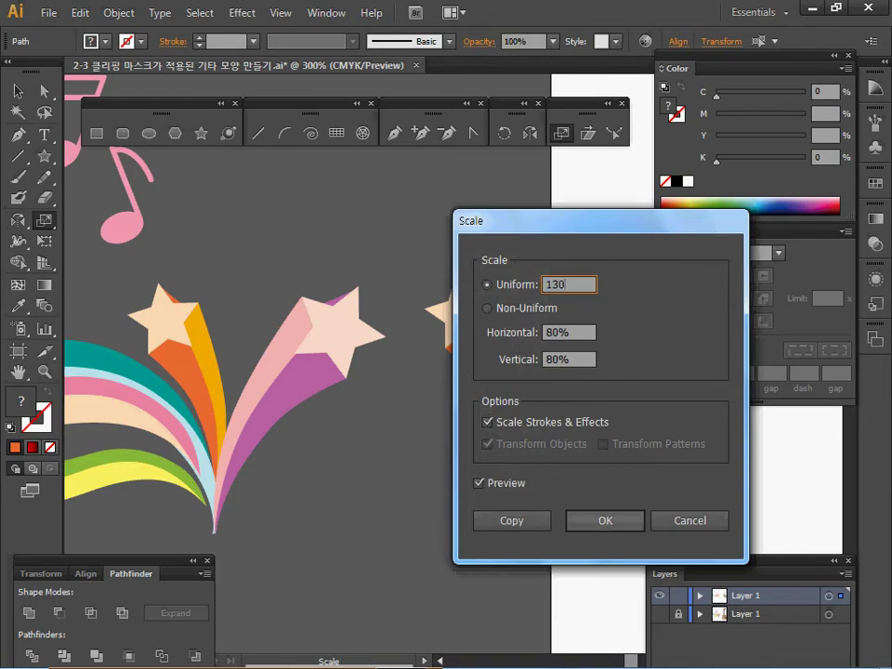
{"action": "key", "text": "Return"}
{"action": "key", "text": "v"}
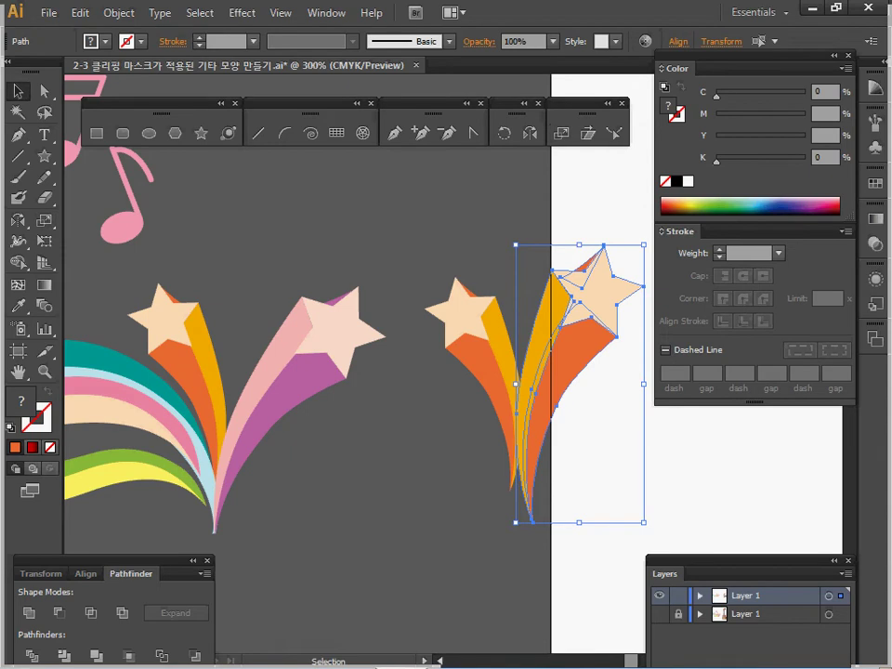
{"action": "mouse_move", "coordinate": [644, 245]}
{"action": "left_mouse_down"}
{"action": "mouse_move", "coordinate": [656, 254]}
{"action": "mouse_move", "coordinate": [655, 269]}
{"action": "mouse_move", "coordinate": [651, 250]}
{"action": "left_mouse_up"}
{"action": "key", "text": "ctrl+shift+a"}
Step: Recolour the reflected trail with the reference's purple (C 30, M 70, Y 0, K 0) on the orange parts and pink on the yellow-orange tail
{"action": "left_click", "coordinate": [562, 371]}
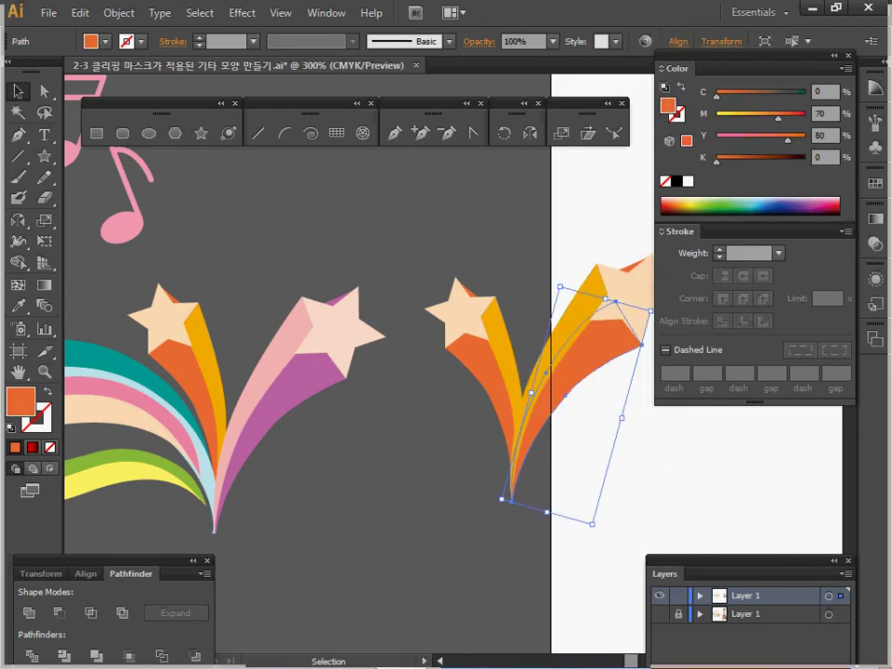
{"action": "key", "text": "i"}
{"action": "left_click", "coordinate": [278, 408]}
{"action": "left_click", "coordinate": [569, 330], "text": "ctrl"}
{"action": "left_click", "coordinate": [279, 363]}
{"action": "left_click", "coordinate": [622, 269], "text": "ctrl"}
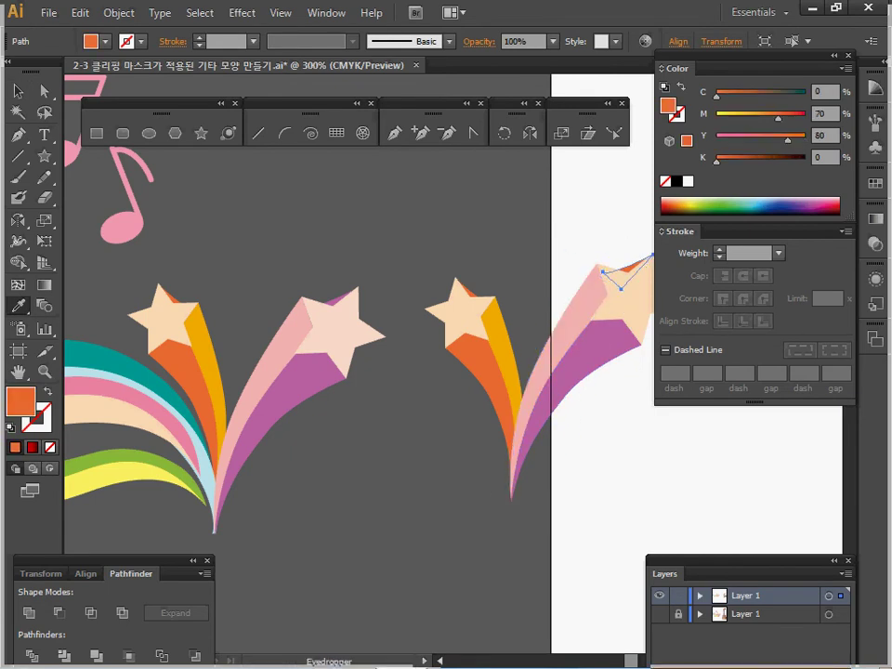
{"action": "left_click", "coordinate": [278, 400]}
Step: Delete both copied star trails beside the reference artwork
{"action": "key", "text": "ctrl+shift+a"}
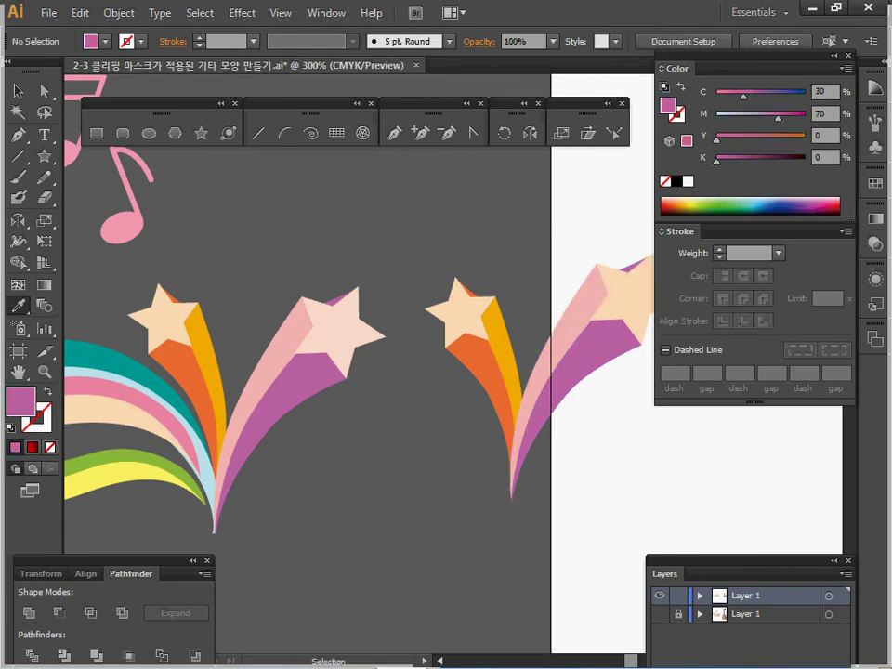
{"action": "left_click_drag", "start_coordinate": [408, 223], "coordinate": [697, 458]}
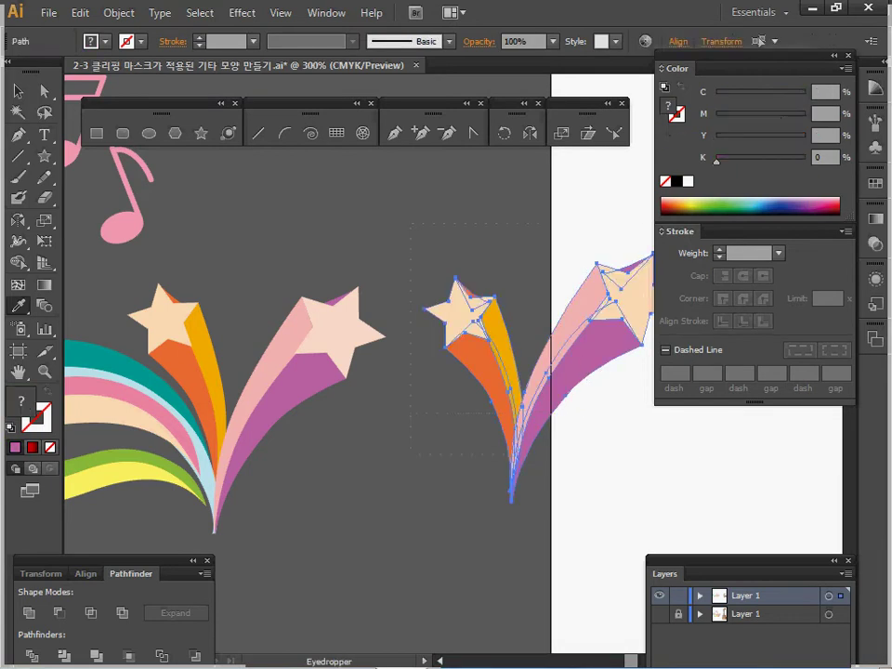
{"action": "key", "text": "Delete"}
Step: Place the music notes, swirls and star trails on the left part of the artboard, without the colour swatches
{"action": "key", "text": "ctrl+space"}
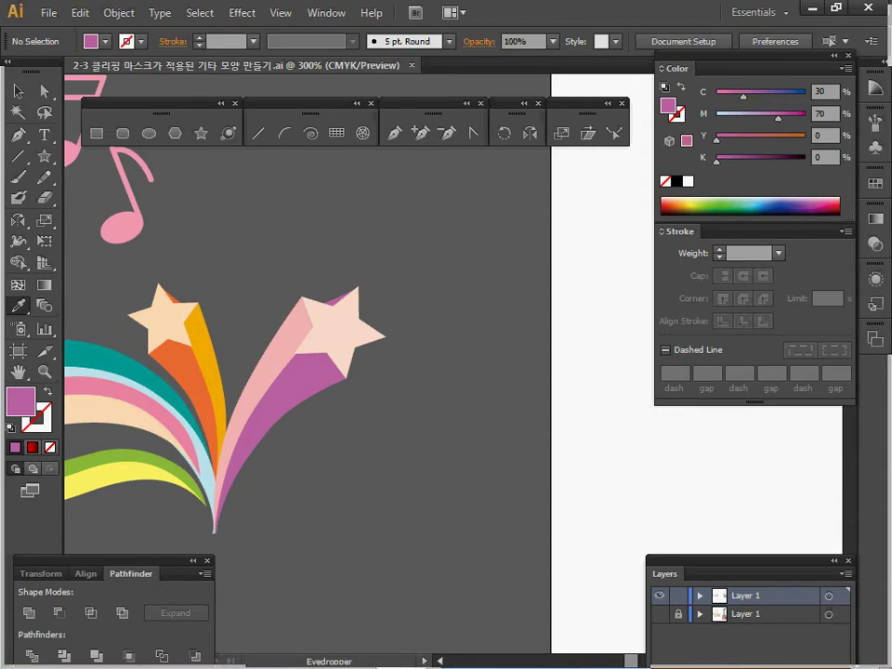
{"action": "key", "text": "space"}
{"action": "key", "text": "ctrl+minus"}
{"action": "key", "text": "ctrl+minus"}
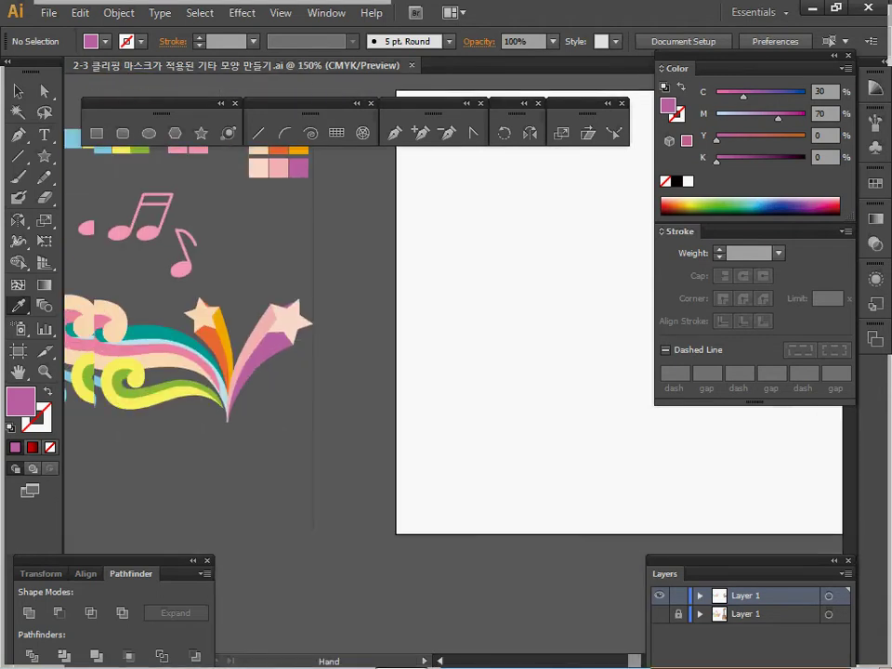
{"action": "left_click_drag", "start_coordinate": [278, 278], "coordinate": [413, 291]}
{"action": "left_click_drag", "start_coordinate": [143, 185], "coordinate": [301, 429]}
{"action": "left_click", "coordinate": [528, 232]}
{"action": "key", "text": "Delete"}
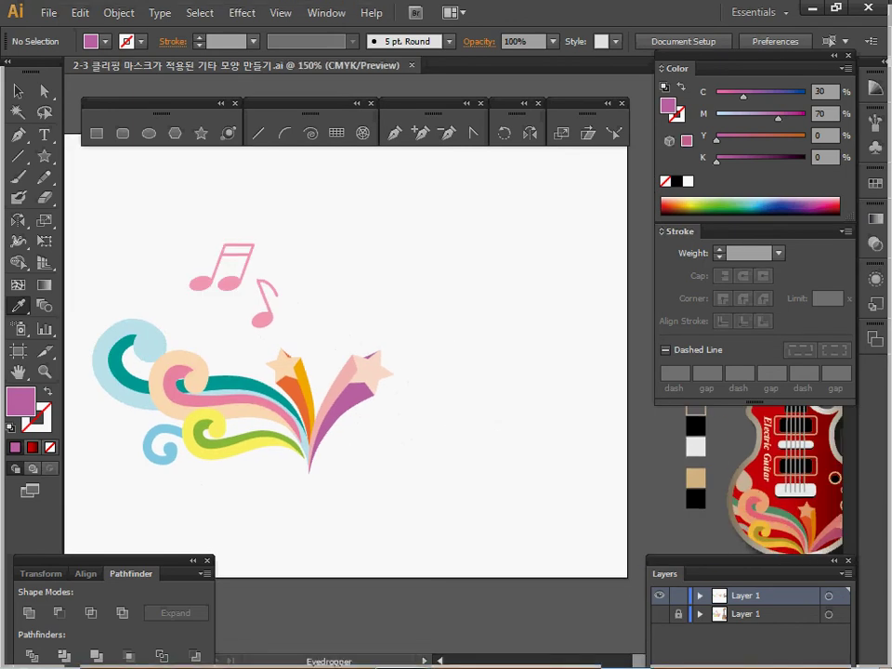
Step: Select all the notes, swirls and star trails and shift them slightly left on the artboard
{"action": "key", "text": "v"}
{"action": "left_click_drag", "start_coordinate": [80, 318], "coordinate": [297, 465]}
{"action": "left_click_drag", "start_coordinate": [162, 202], "coordinate": [201, 291]}
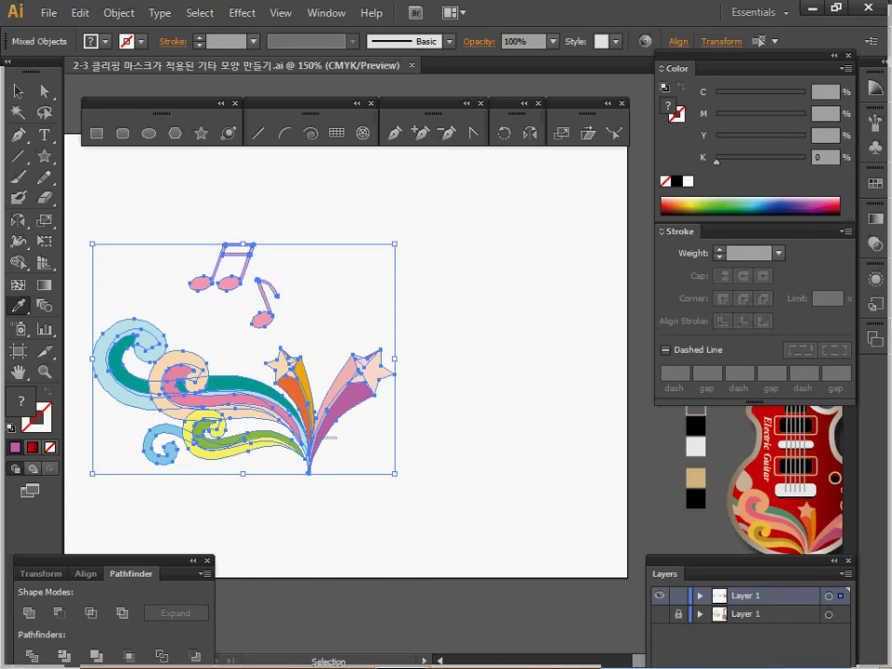
{"action": "left_click", "coordinate": [339, 399]}
{"action": "key", "text": "ctrl+shift+a"}
{"action": "key", "text": "ctrl+a"}
{"action": "left_click_drag", "start_coordinate": [233, 390], "coordinate": [217, 387]}
{"action": "key", "text": "ctrl+shift+a"}
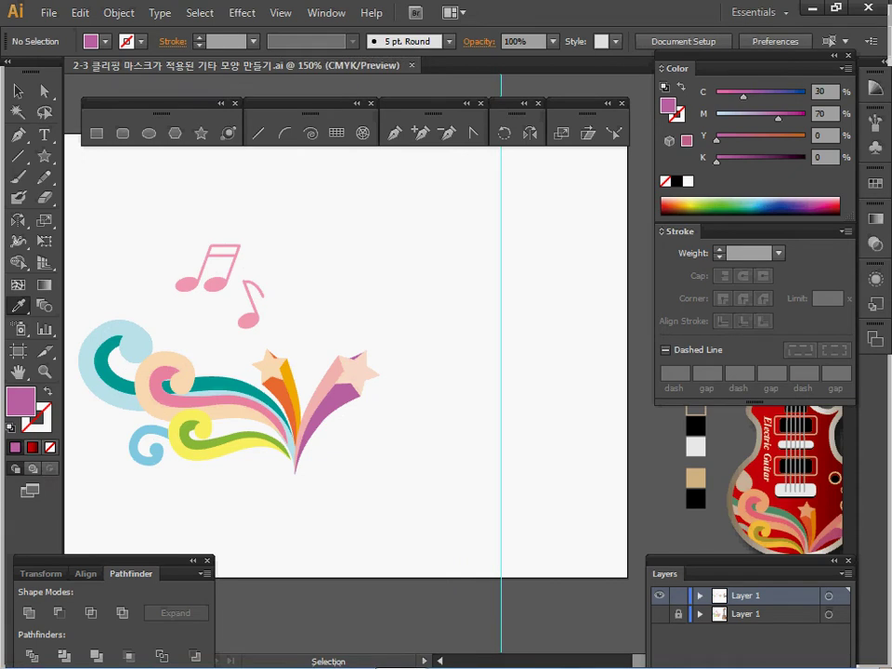
Step: Fill the overlapping rounded rectangle and ellipse beside the guitar with white (C 0, M 0, Y 0, K 0), keeping their 1 pt black strokes
{"action": "left_click_drag", "start_coordinate": [371, 372], "coordinate": [201, 374]}
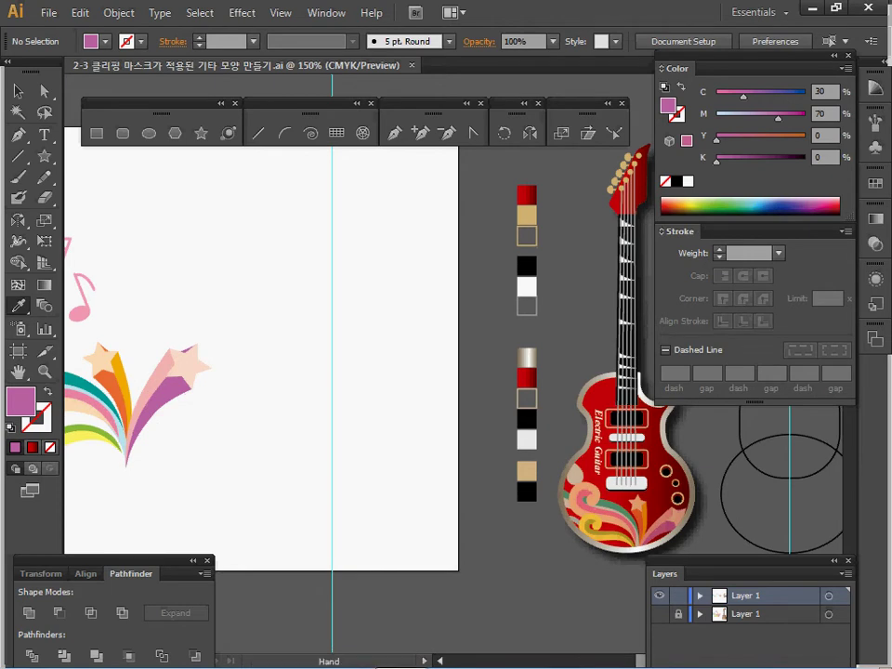
{"action": "left_click_drag", "start_coordinate": [279, 372], "coordinate": [206, 361]}
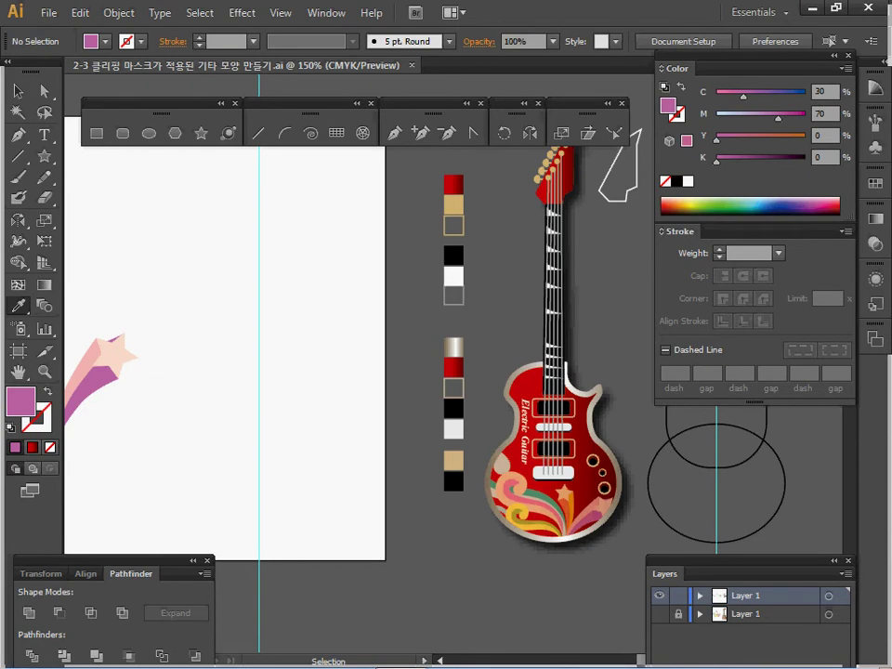
{"action": "key", "text": "ctrl+a"}
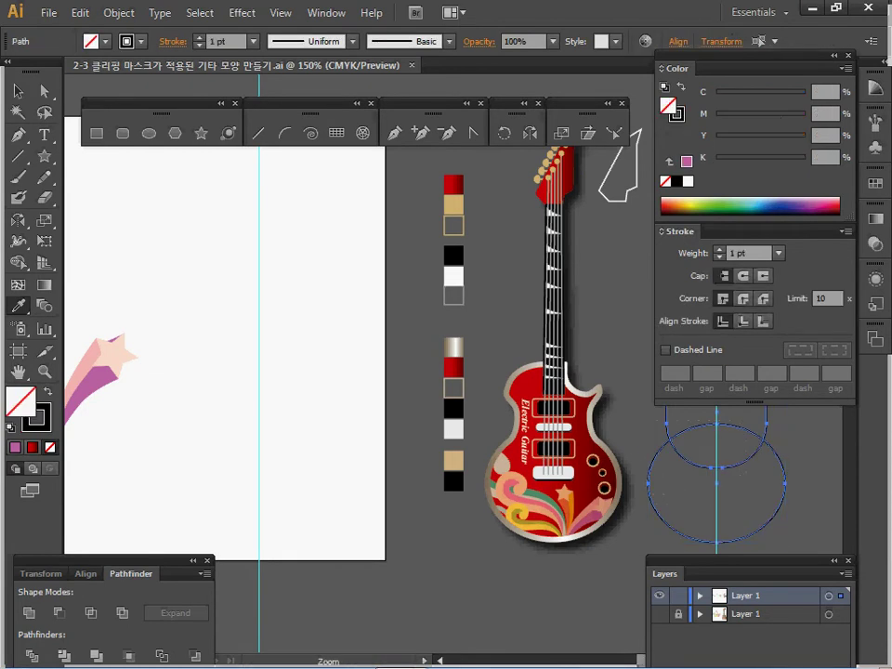
{"action": "key", "text": "ctrl+plus"}
{"action": "key", "text": "ctrl+plus"}
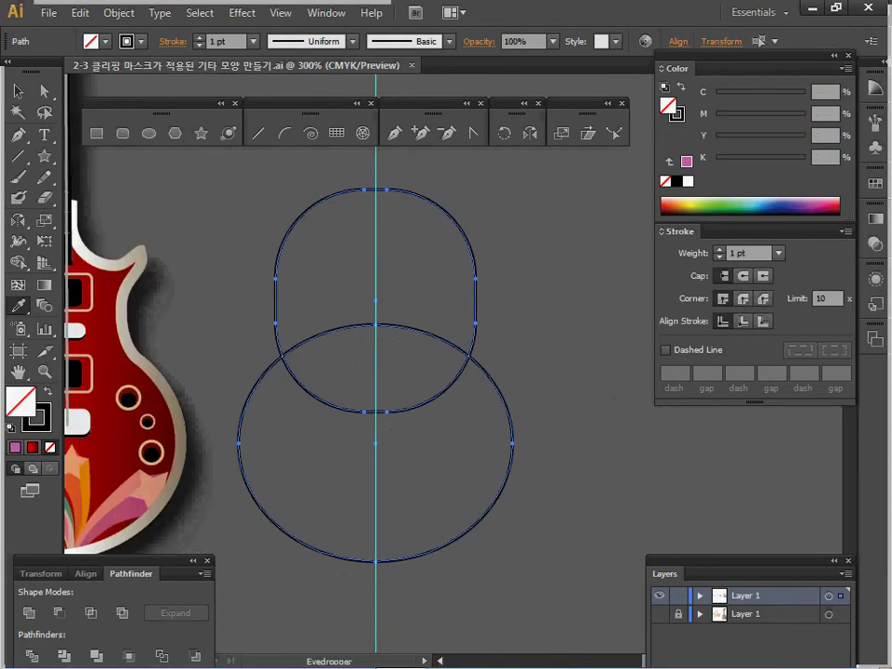
{"action": "left_click", "coordinate": [77, 422]}
{"action": "key", "text": "v"}
{"action": "key", "text": "ctrl+shift+a"}
{"action": "left_click", "coordinate": [375, 260]}
{"action": "key", "text": "ctrl+shift+a"}
{"action": "left_click", "coordinate": [375, 501]}
{"action": "key", "text": "i"}
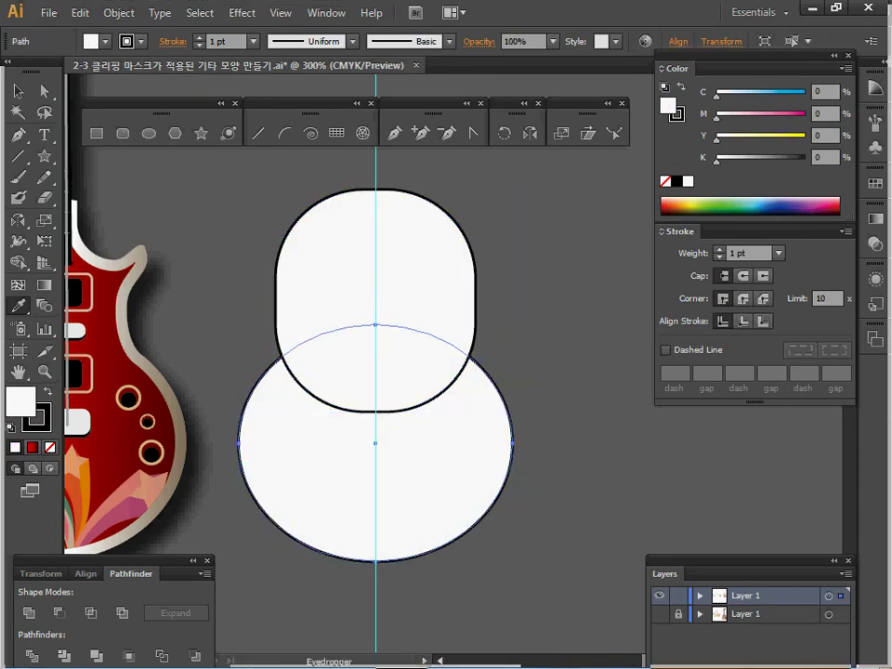
Step: Try to create an ellipse 37 mm wide and 32 mm high for the lower guitar body
{"action": "key", "text": "l"}
{"action": "left_click_drag", "start_coordinate": [278, 498], "coordinate": [233, 466]}
{"action": "left_click", "coordinate": [233, 466]}
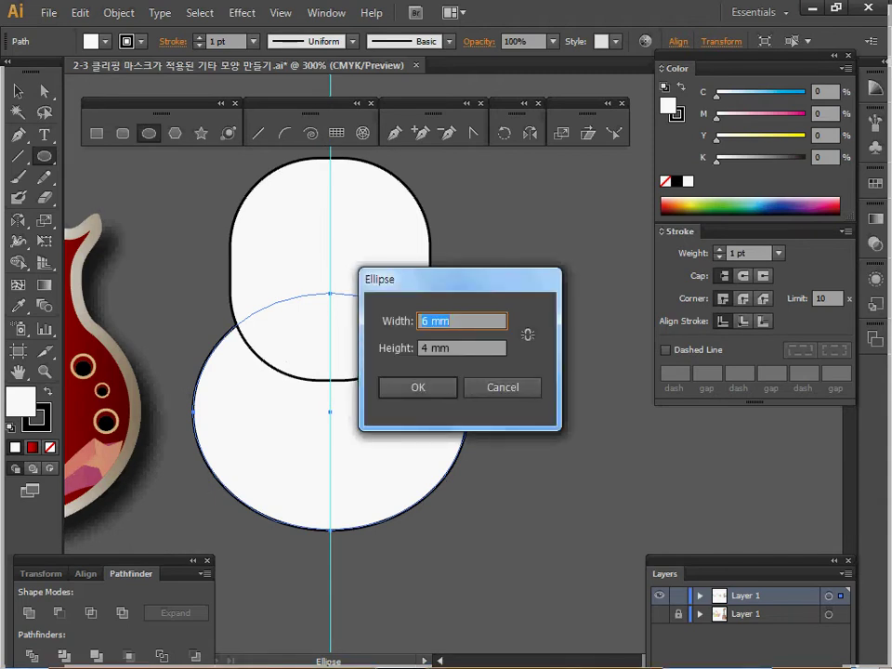
{"action": "type", "text": "37"}
{"action": "key", "text": "Tab"}
{"action": "type", "text": "32"}
{"action": "key", "text": "Tab"}
{"action": "key", "text": "Return"}
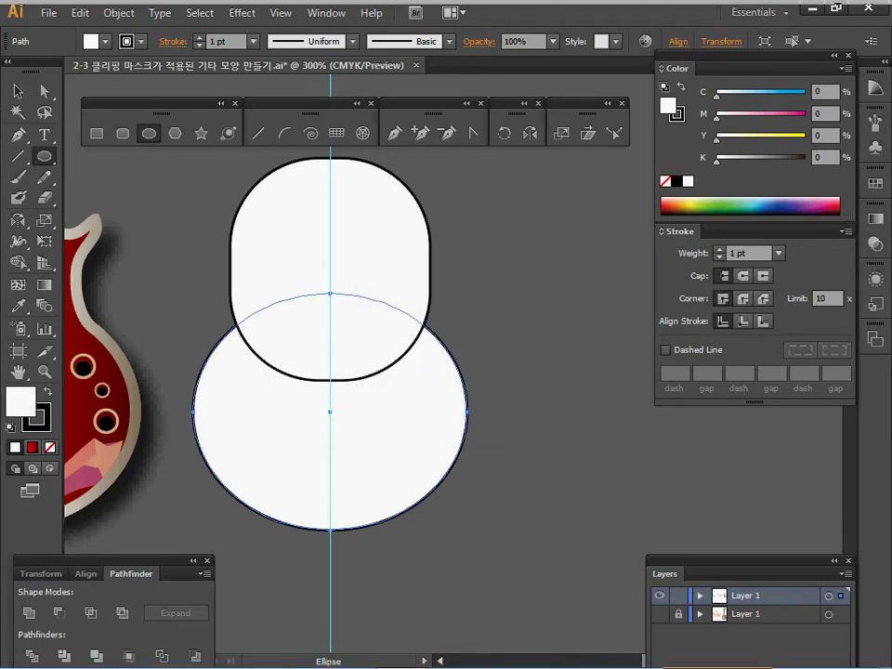
Step: Try to create a rounded rectangle 27 mm wide and 30 mm high with a 12 mm corner radius for the upper body
{"action": "left_click", "coordinate": [121, 133]}
{"action": "key", "text": "ctrl+shift+a"}
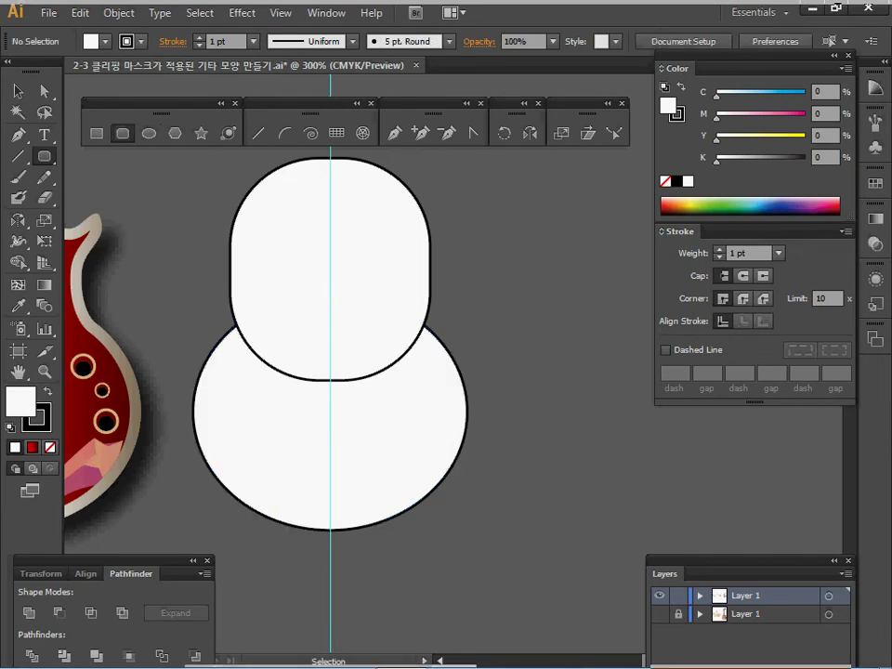
{"action": "left_click", "coordinate": [329, 232]}
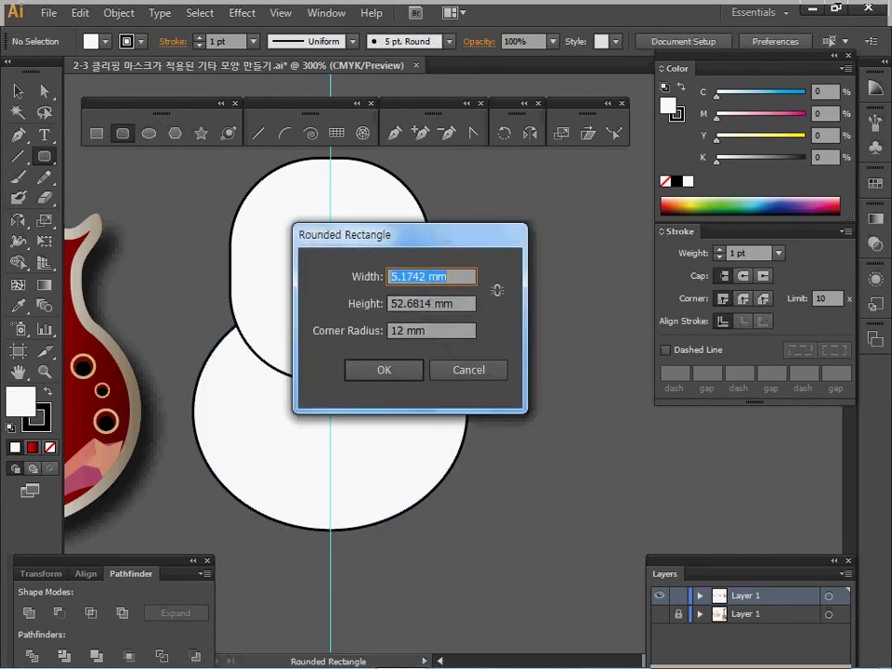
{"action": "type", "text": "27"}
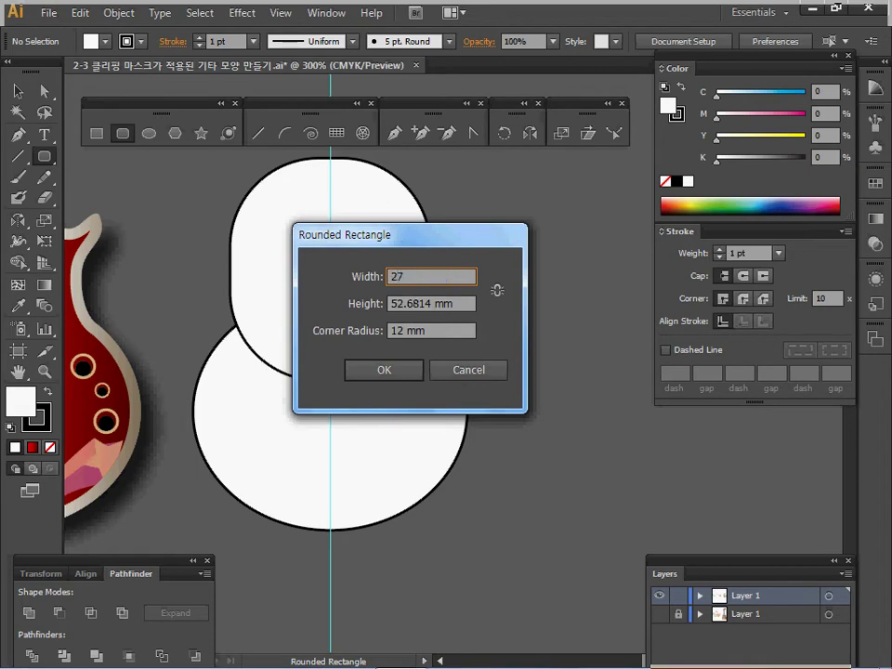
{"action": "key", "text": "Tab"}
{"action": "type", "text": "30"}
{"action": "key", "text": "Tab"}
{"action": "key", "text": "Tab"}
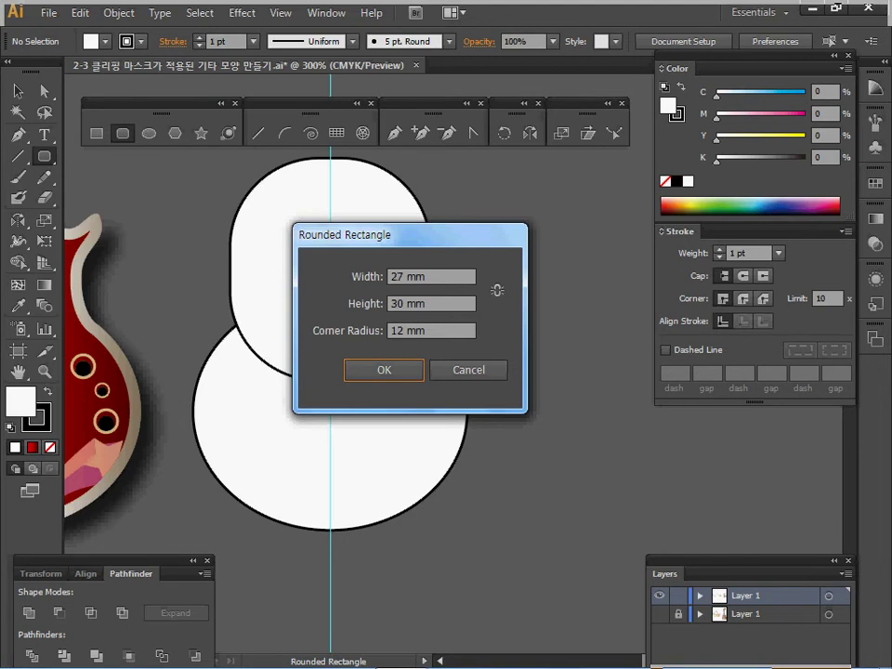
{"action": "key", "text": "Return"}
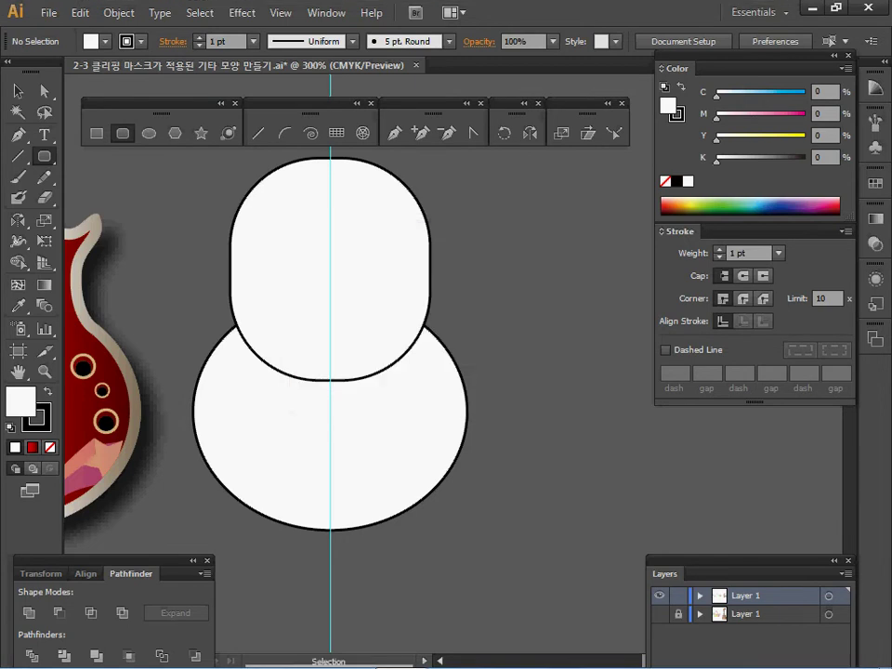
Step: Unite the overlapping rounded rectangle and ellipse into a single guitar body shape
{"action": "key", "text": "ctrl+a"}
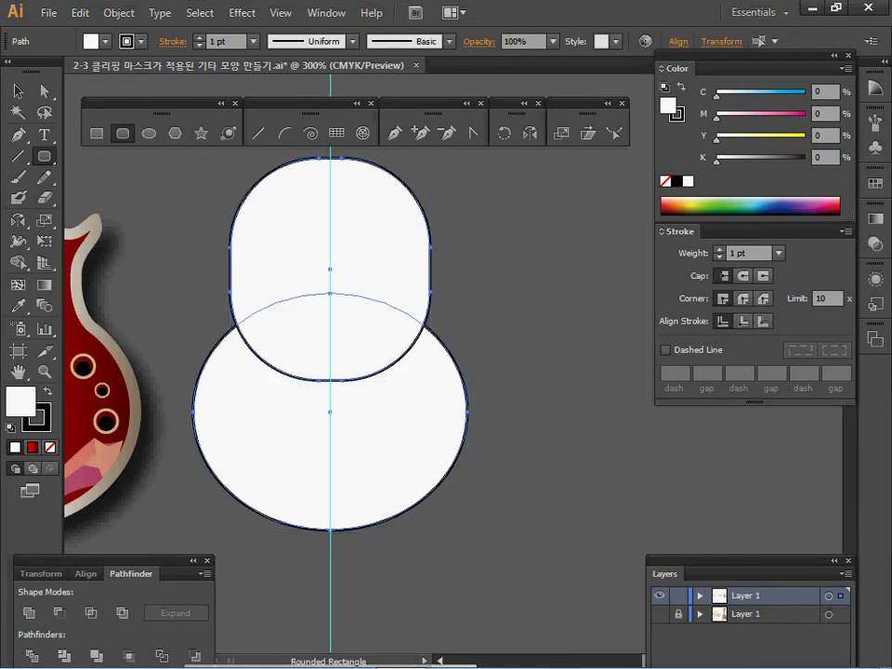
{"action": "left_click", "coordinate": [85, 573]}
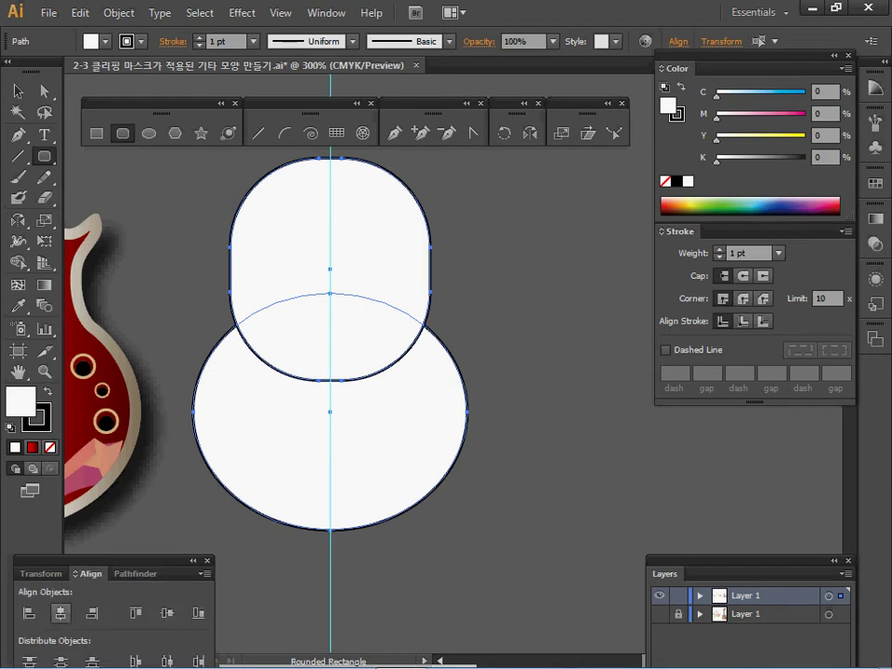
{"action": "left_click", "coordinate": [131, 573]}
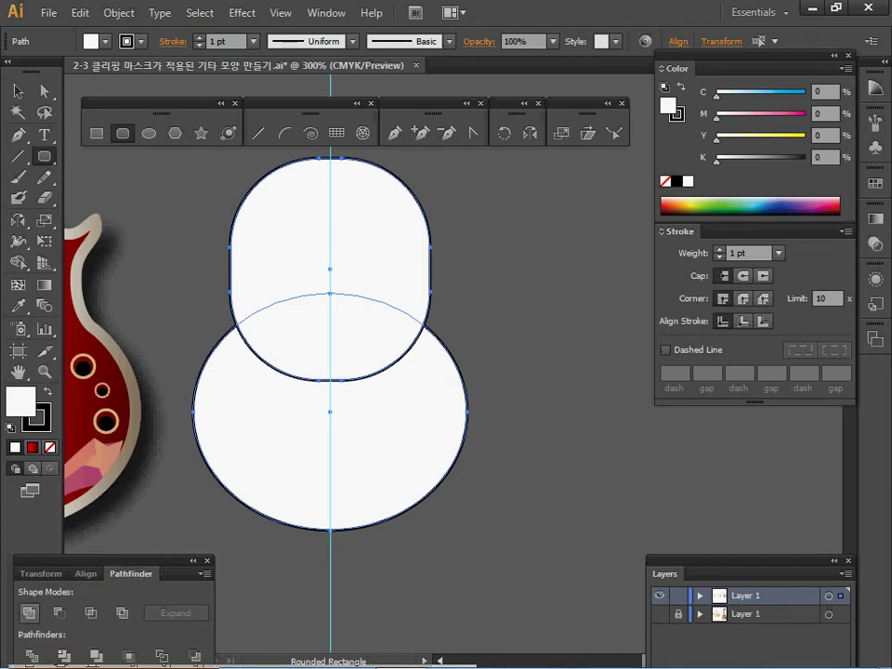
{"action": "left_click", "coordinate": [29, 612]}
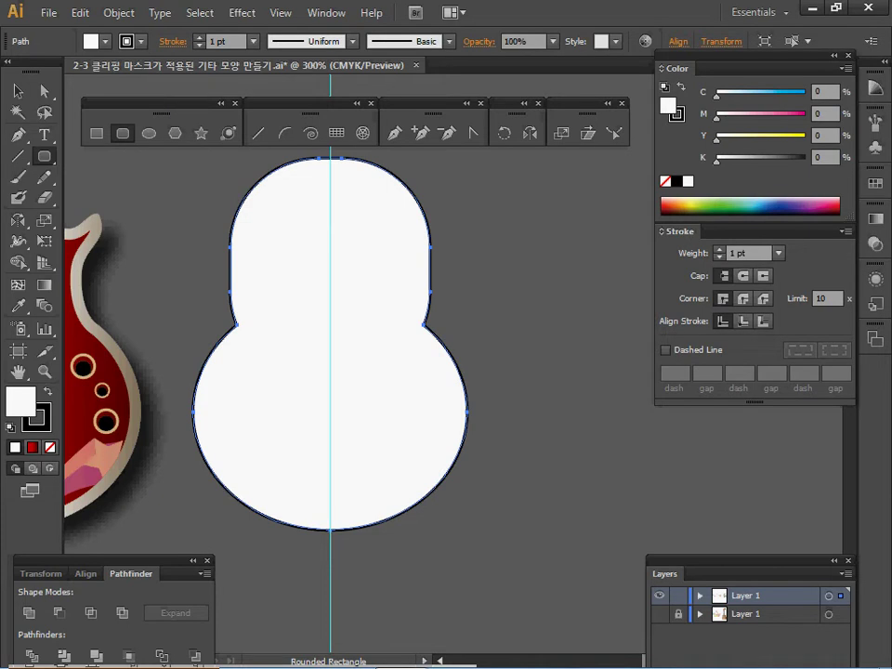
Step: Give the body outline, two side ellipses and upper rounded rectangle the default white fill and 1 pt black stroke
{"action": "key", "text": "space"}
{"action": "left_click_drag", "start_coordinate": [390, 372], "coordinate": [508, 401]}
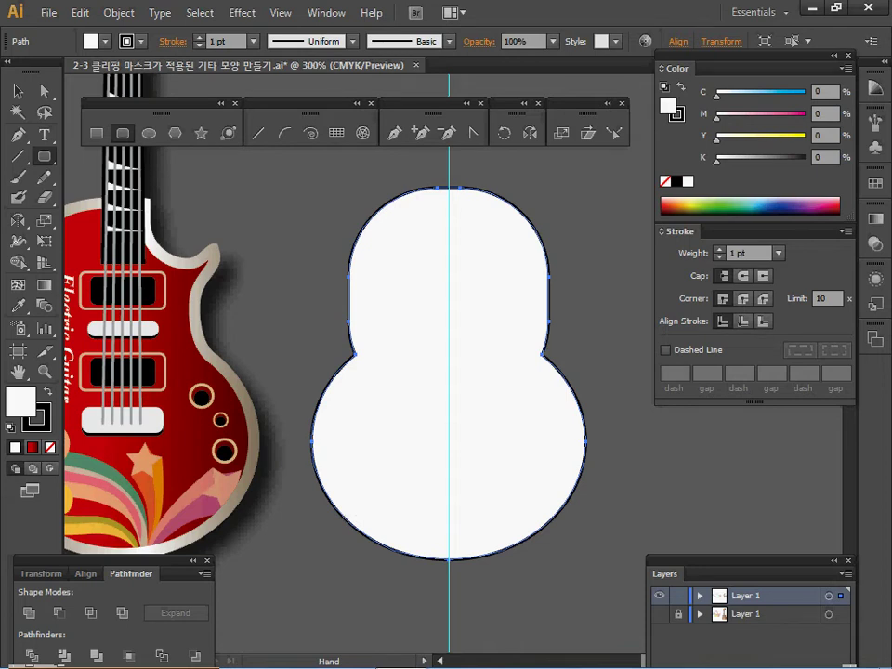
{"action": "key", "text": "space"}
{"action": "key", "text": "ctrl+z"}
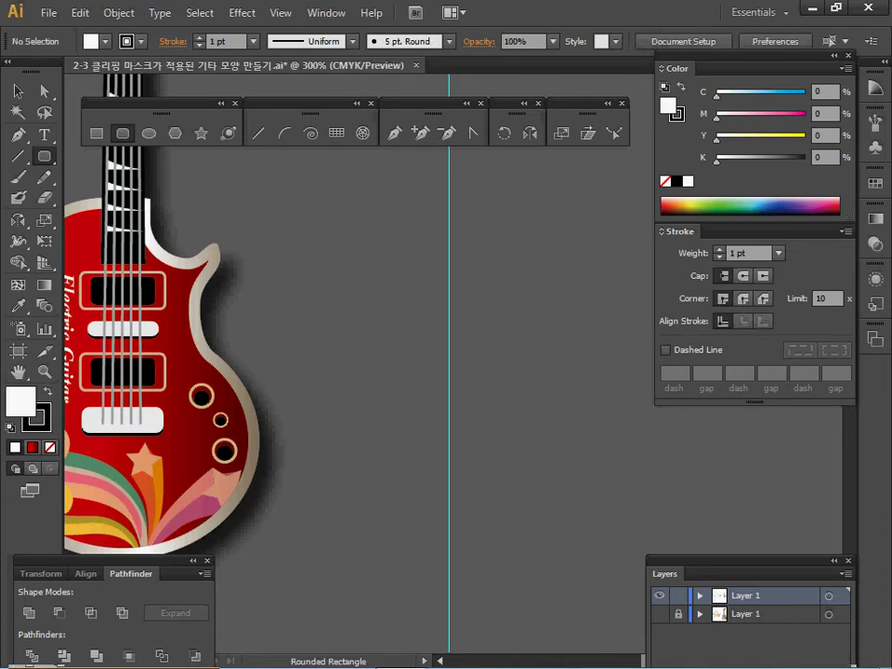
{"action": "key", "text": "ctrl+a"}
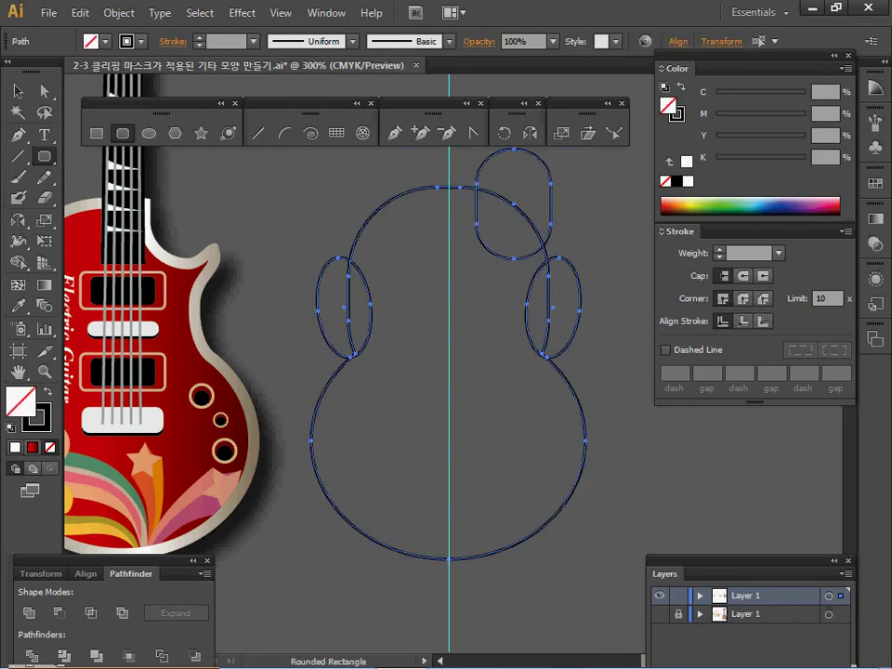
{"action": "key", "text": "d"}
{"action": "scroll", "coordinate": [446, 372], "scroll_direction": "up", "scroll_amount": 1}
{"action": "key", "text": "ctrl+shift+a"}
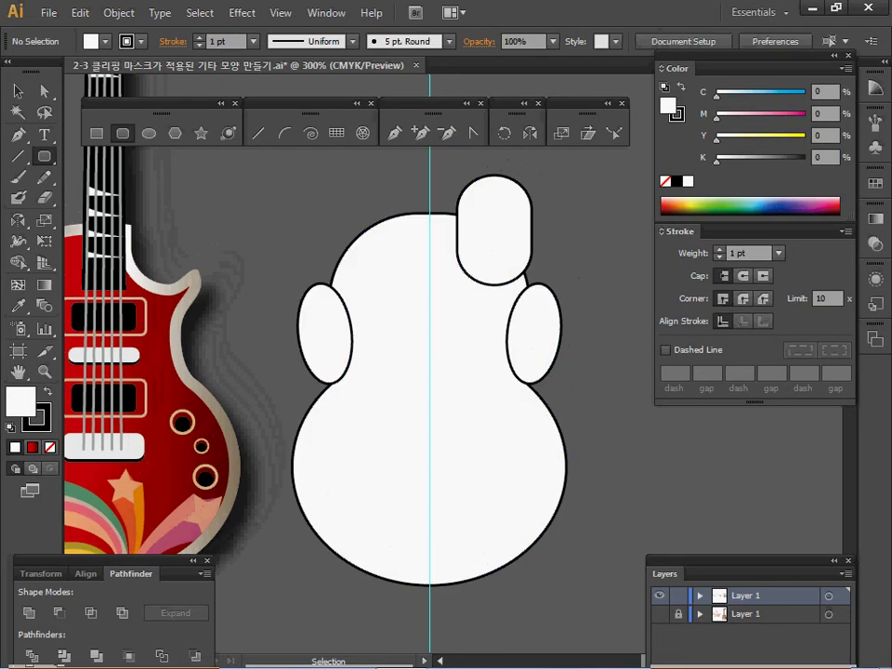
Step: Subtract both side ellipses and the small upper rounded rectangle from the guitar body with Minus Front
{"action": "left_click", "coordinate": [320, 320], "text": "ctrl"}
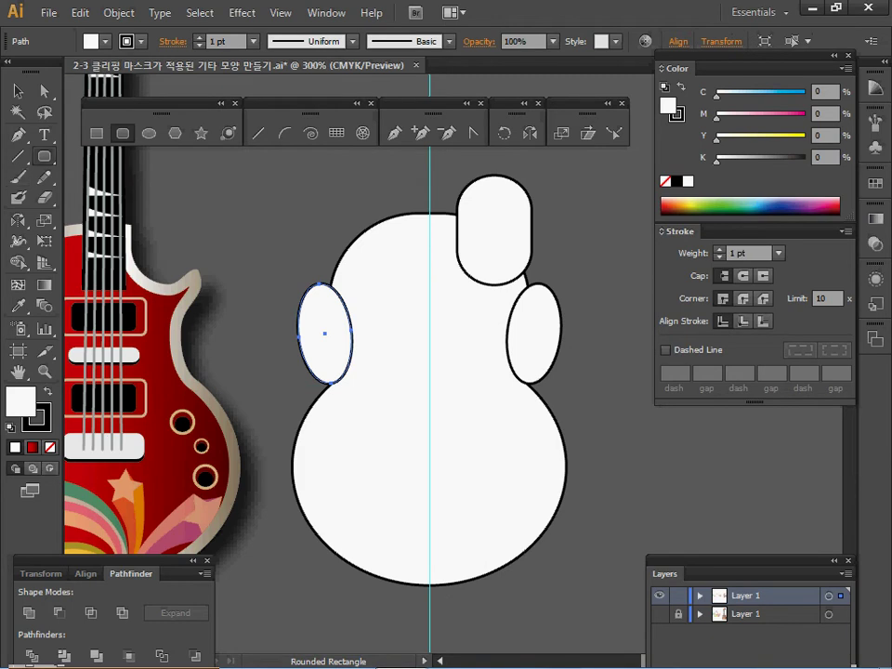
{"action": "key", "text": "ctrl"}
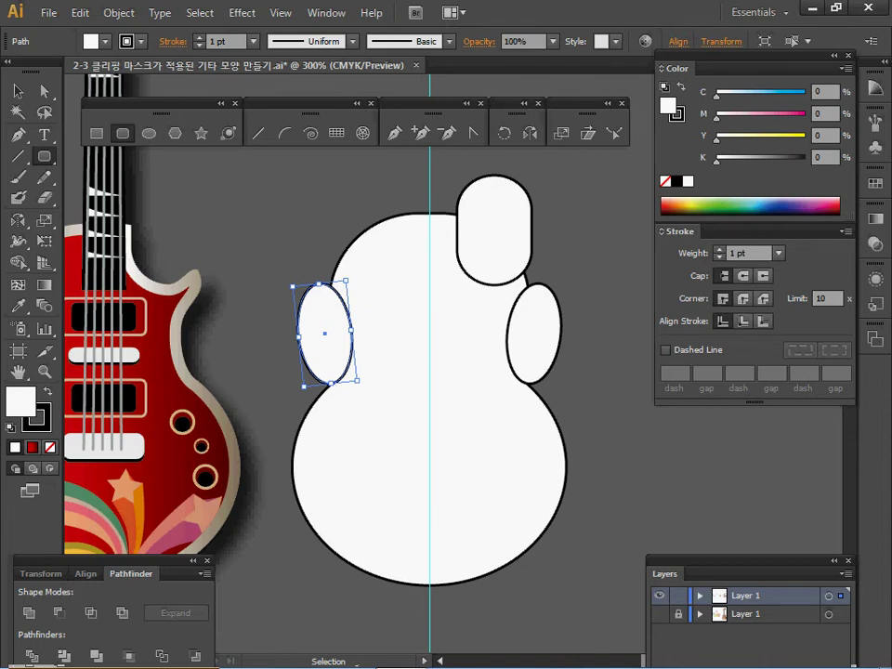
{"action": "key", "text": "ctrl"}
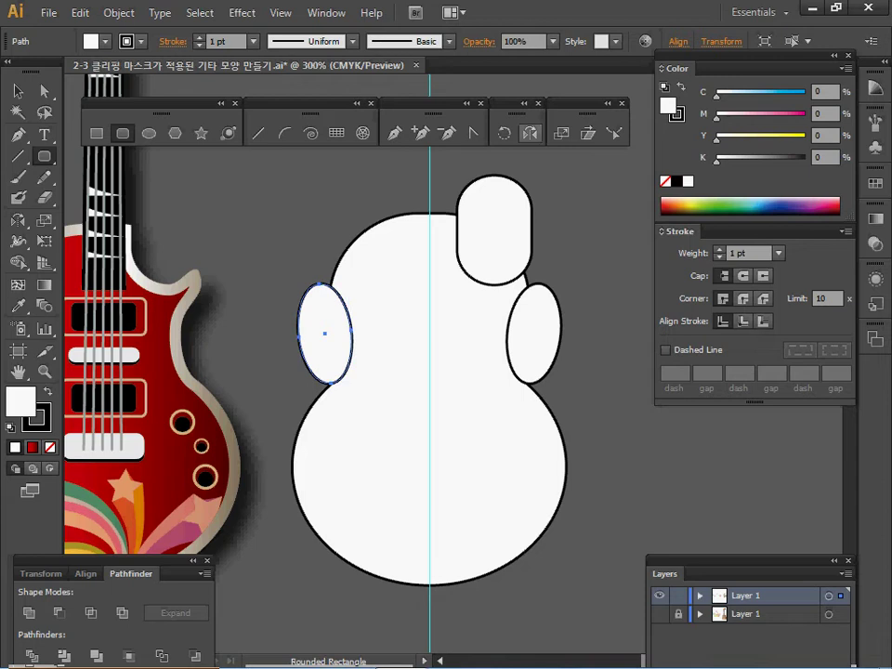
{"action": "left_click", "coordinate": [534, 332], "text": "ctrl"}
{"action": "key", "text": "ctrl+shift+a"}
{"action": "left_click", "coordinate": [495, 230], "text": "ctrl"}
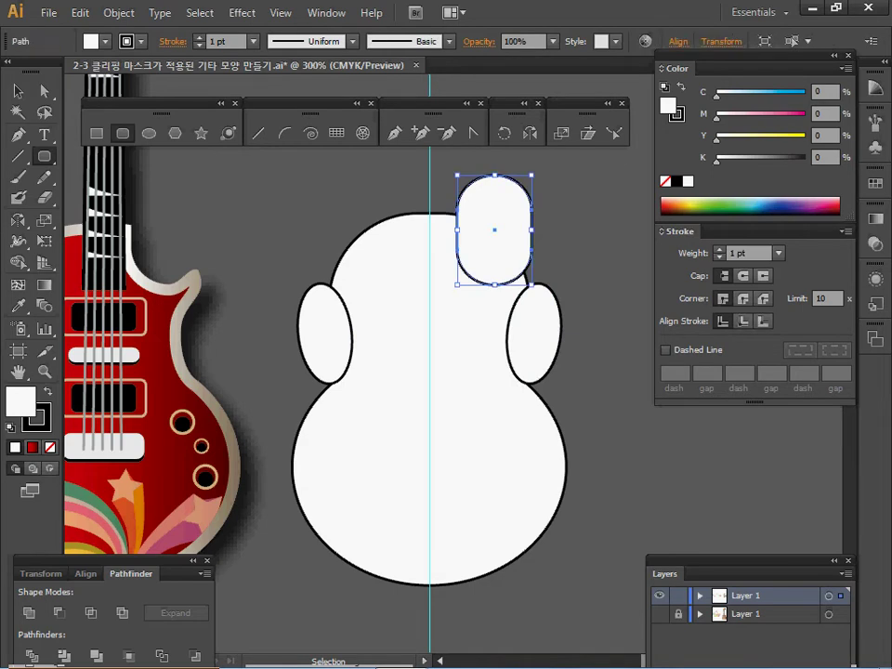
{"action": "key", "text": "ctrl+a"}
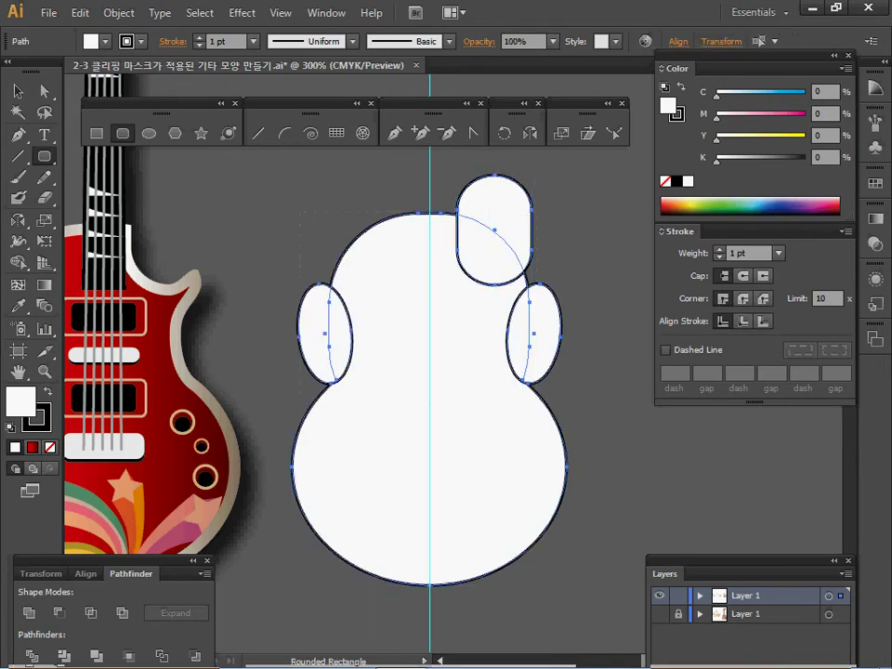
{"action": "left_click", "coordinate": [58, 612]}
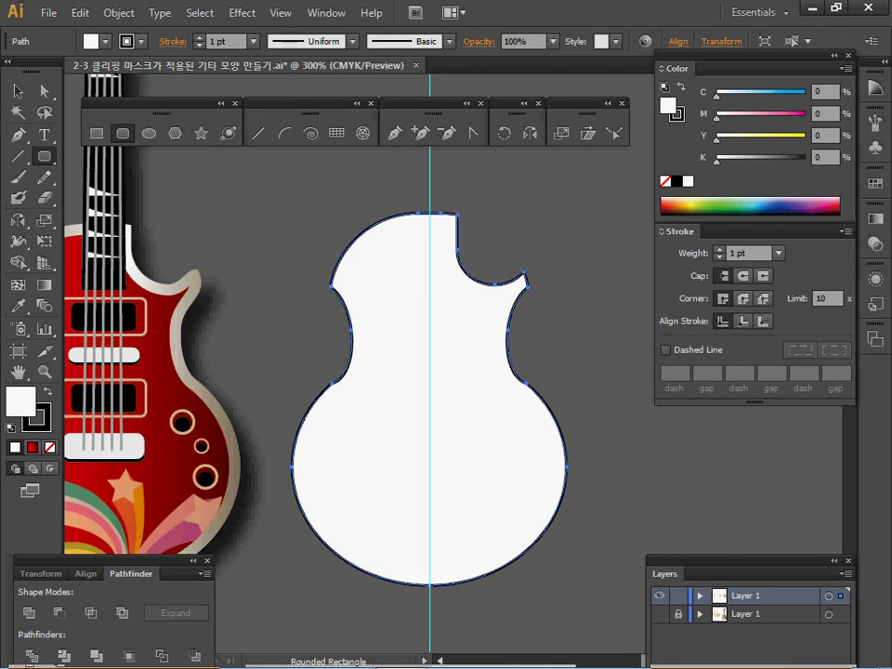
Step: Nudge the anchor points along the guitar body's top edge three increments down
{"action": "left_click_drag", "start_coordinate": [428, 371], "coordinate": [472, 376]}
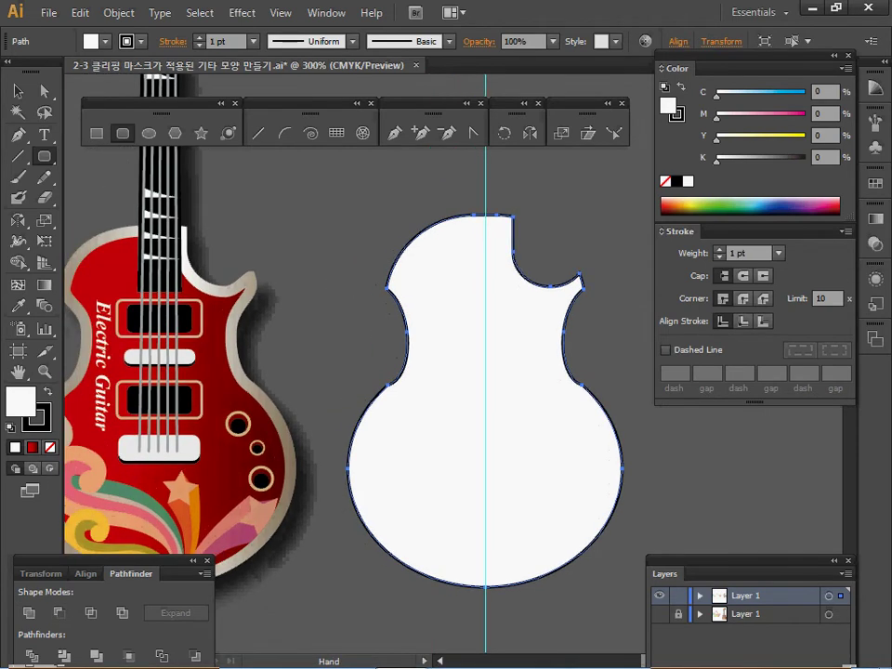
{"action": "key", "text": "a"}
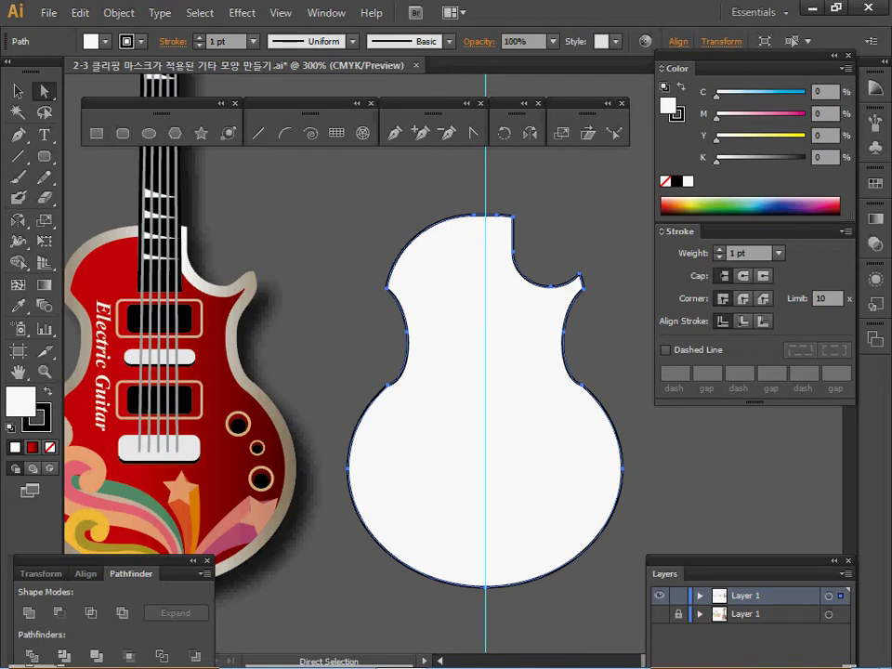
{"action": "left_click_drag", "start_coordinate": [427, 191], "coordinate": [544, 228]}
{"action": "key", "text": "Down"}
{"action": "key", "text": "Down"}
{"action": "key", "text": "Down"}
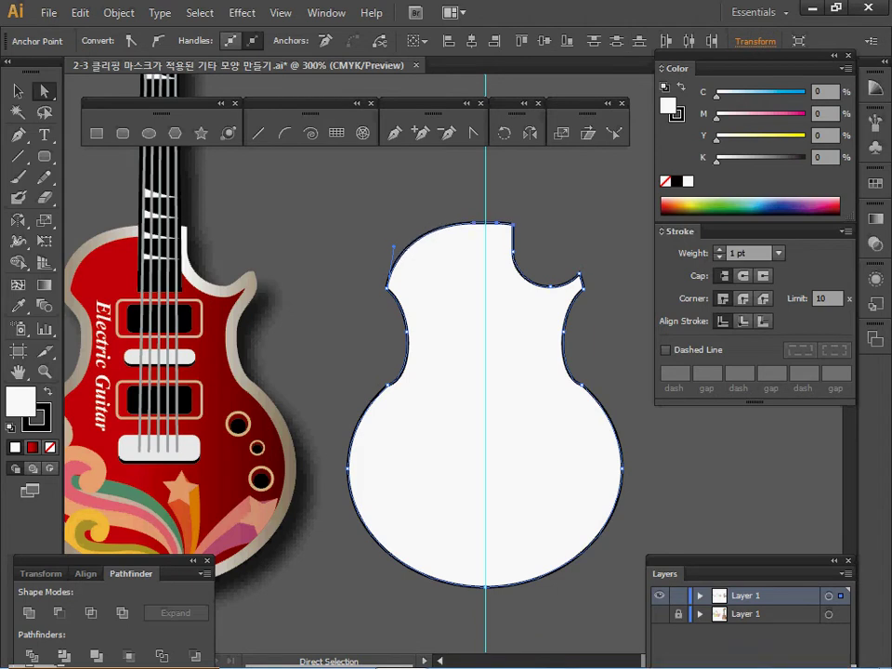
Step: Reshape the curves on both sides of the guitar body's right horn into a smoother, outward-flowing tip
{"action": "key", "text": "ctrl+plus"}
{"action": "key", "text": "ctrl+plus"}
{"action": "key", "text": "ctrl+plus"}
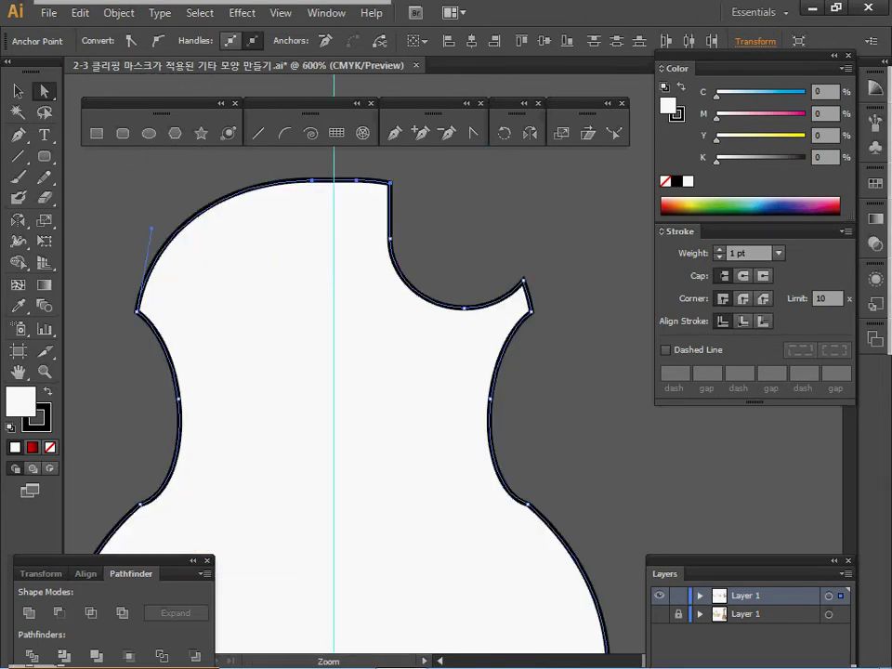
{"action": "scroll", "coordinate": [362, 372], "scroll_direction": "right", "scroll_amount": 2}
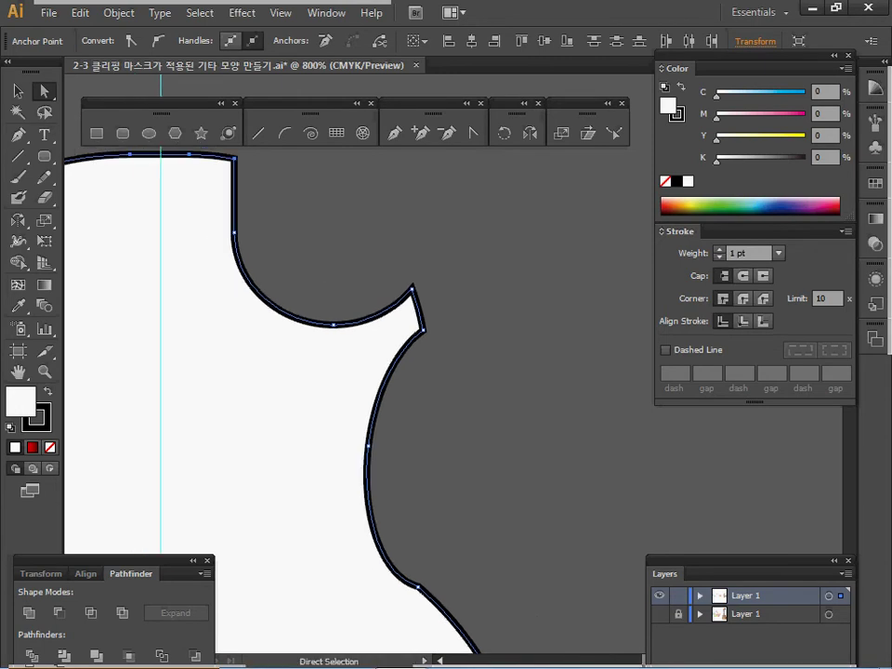
{"action": "left_click_drag", "start_coordinate": [452, 329], "coordinate": [398, 356]}
{"action": "left_click_drag", "start_coordinate": [382, 265], "coordinate": [429, 299]}
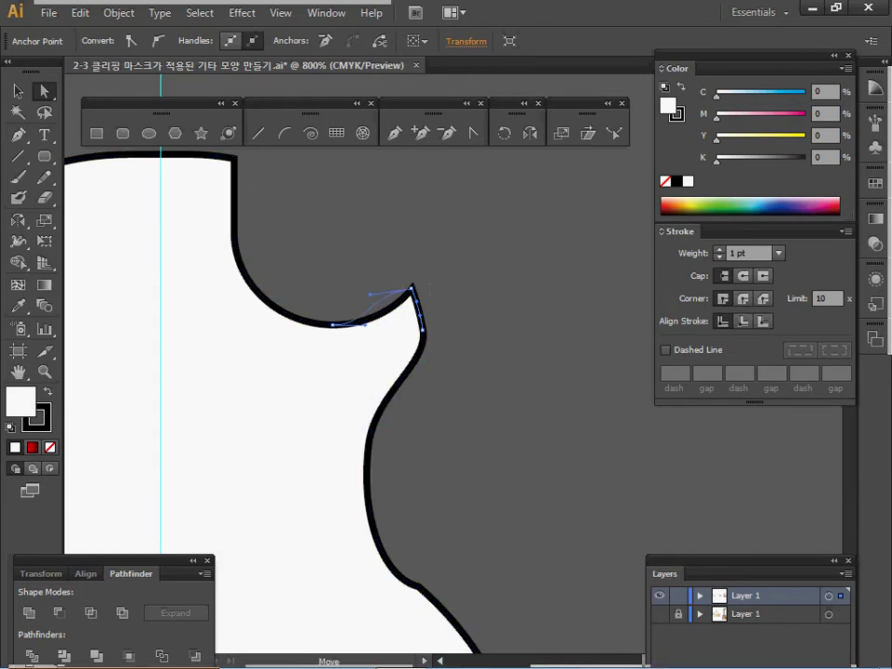
Step: Smooth the left shoulder corner of the guitar body so it curves gently into the waist
{"action": "left_click_drag", "start_coordinate": [372, 371], "coordinate": [512, 379]}
{"action": "left_click_drag", "start_coordinate": [279, 372], "coordinate": [425, 386]}
{"action": "left_click_drag", "start_coordinate": [156, 324], "coordinate": [238, 390]}
{"action": "left_click_drag", "start_coordinate": [372, 418], "coordinate": [387, 356]}
{"action": "left_click_drag", "start_coordinate": [226, 306], "coordinate": [188, 331]}
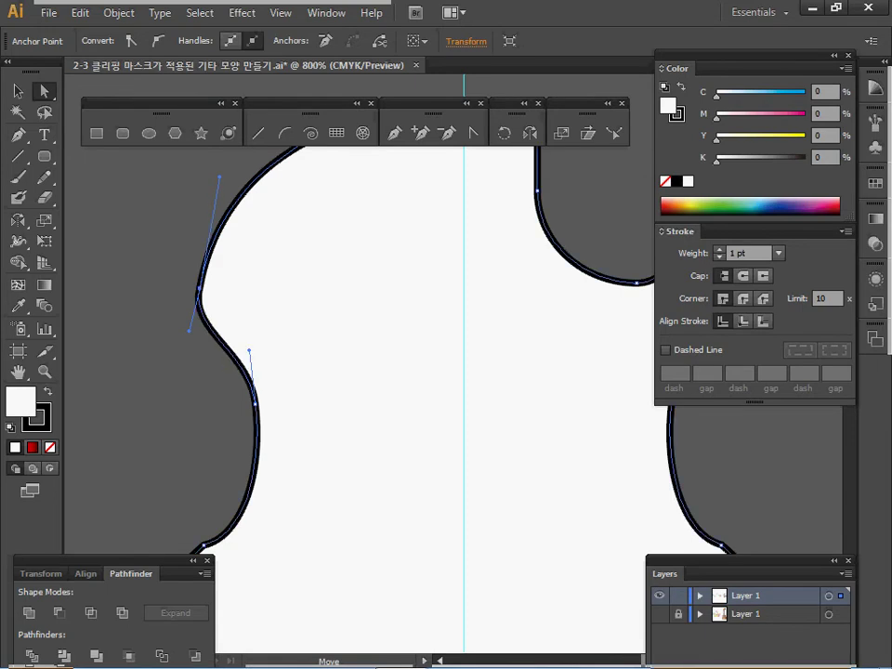
Step: Copy the beige-to-white gradient fill without stroke from the reference guitar's rim onto the body shape
{"action": "left_click", "coordinate": [551, 159], "text": "ctrl+alt"}
{"action": "left_click", "coordinate": [501, 306], "text": "ctrl+alt"}
{"action": "left_click_drag", "start_coordinate": [502, 306], "coordinate": [453, 370]}
{"action": "key", "text": "i"}
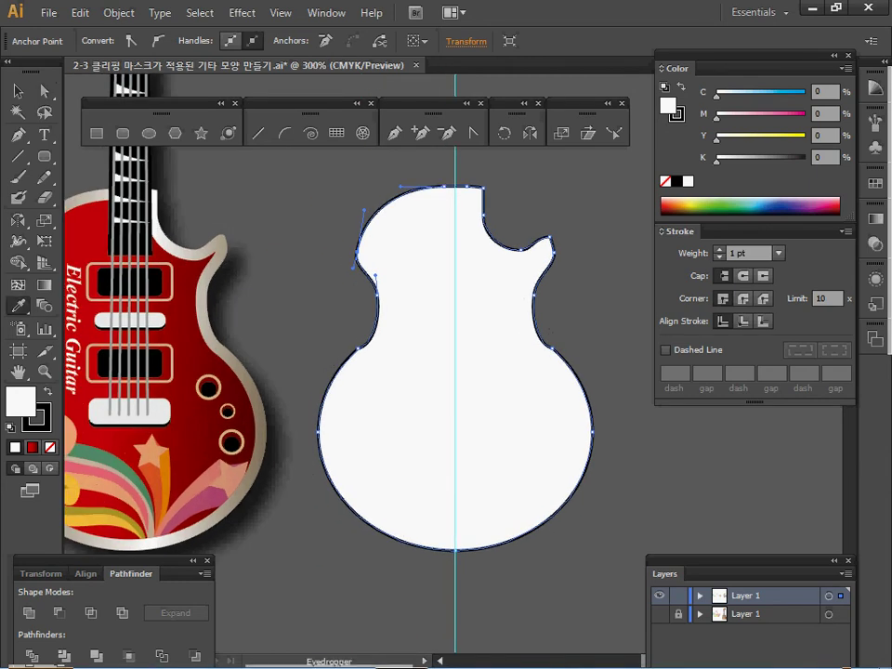
{"action": "left_click", "coordinate": [252, 437]}
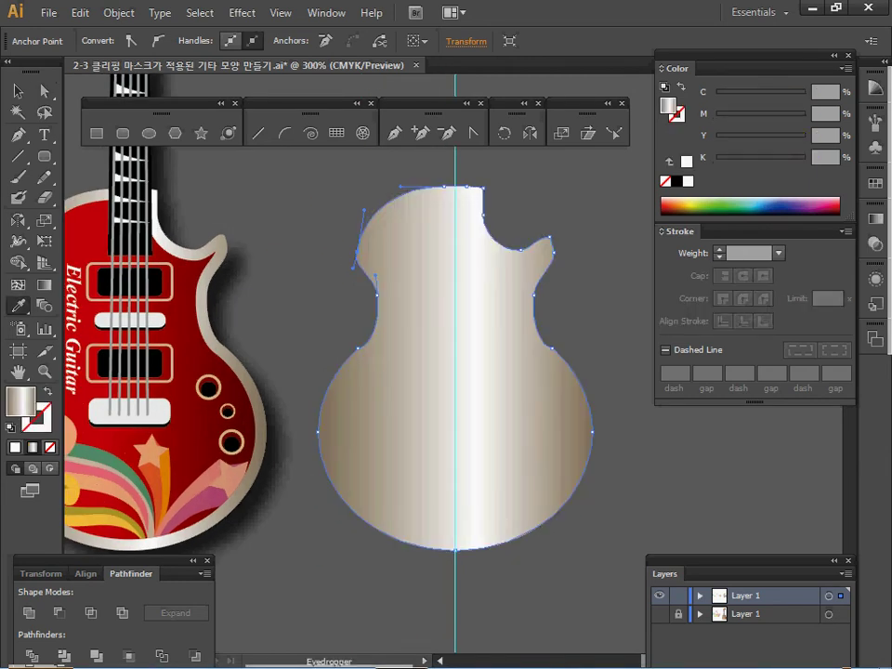
Step: Examine the body gradient's angle and the CMYK colour and location of each of its three colour stops
{"action": "key", "text": "ctrl+F9"}
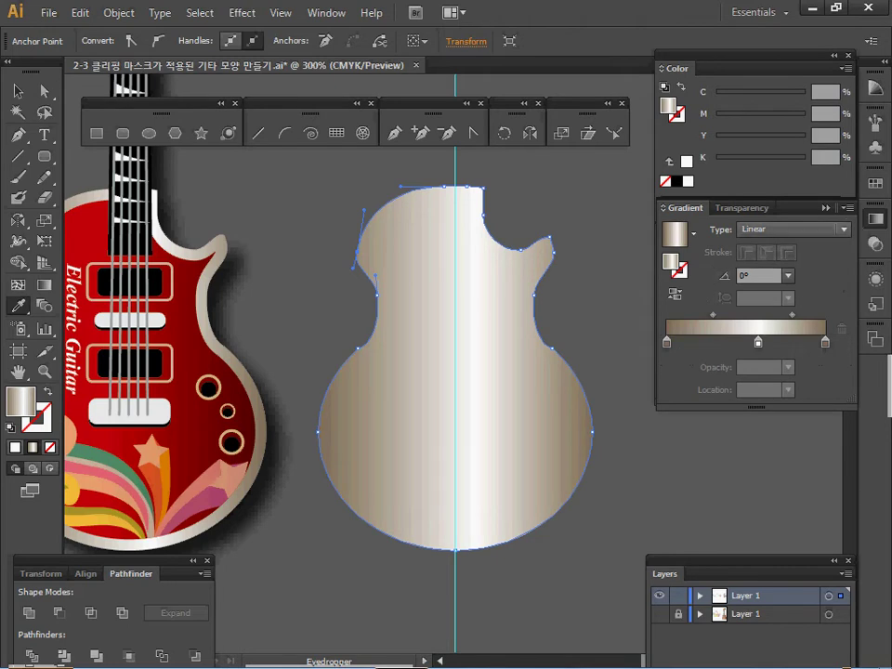
{"action": "left_click", "coordinate": [757, 275]}
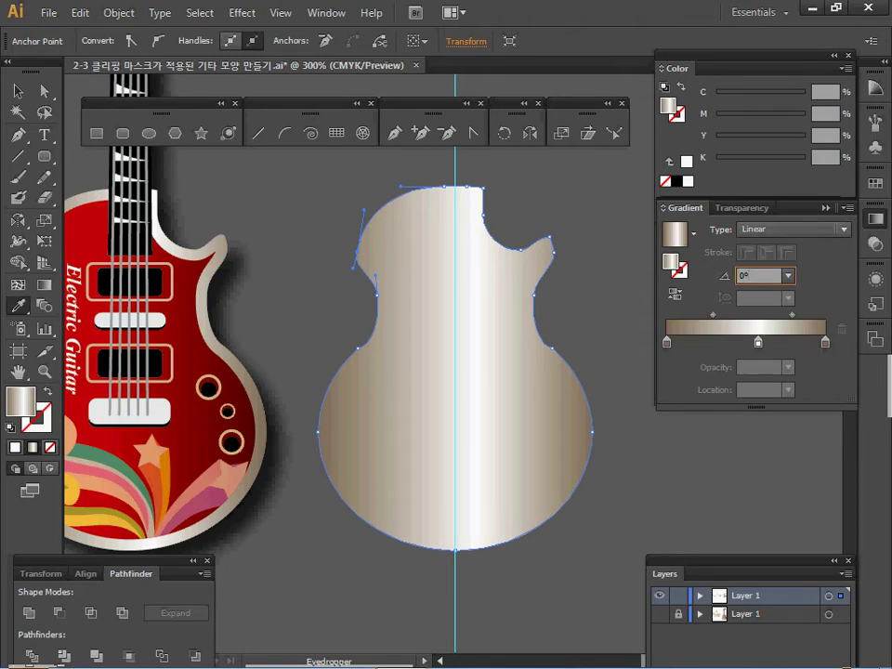
{"action": "left_click", "coordinate": [667, 342]}
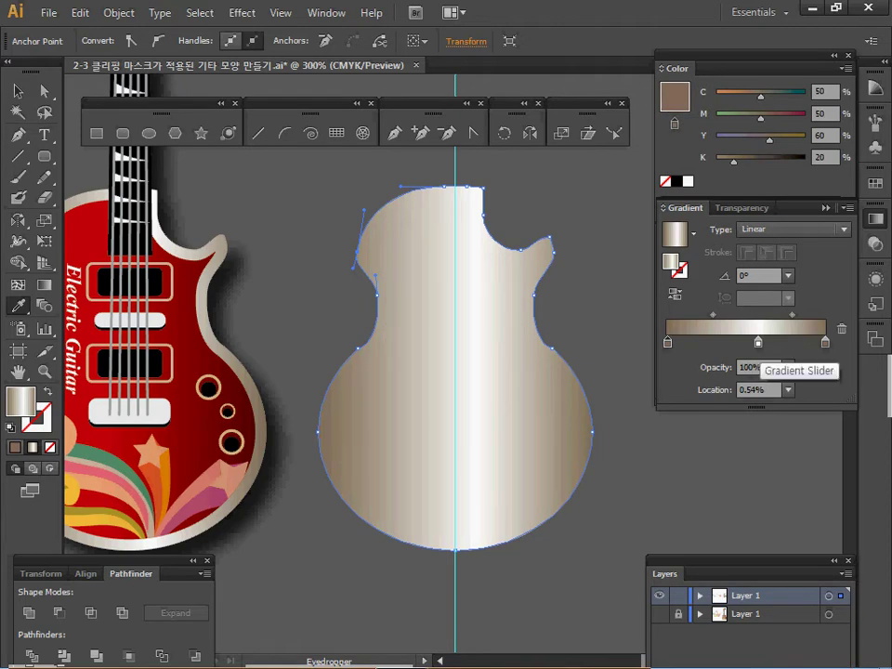
{"action": "left_click", "coordinate": [758, 342]}
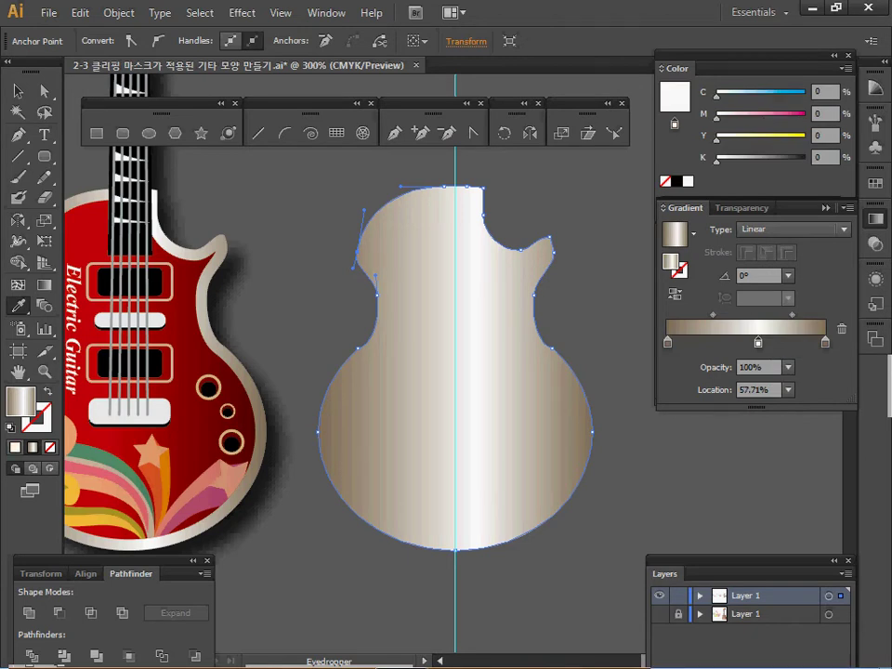
{"action": "left_click", "coordinate": [825, 342]}
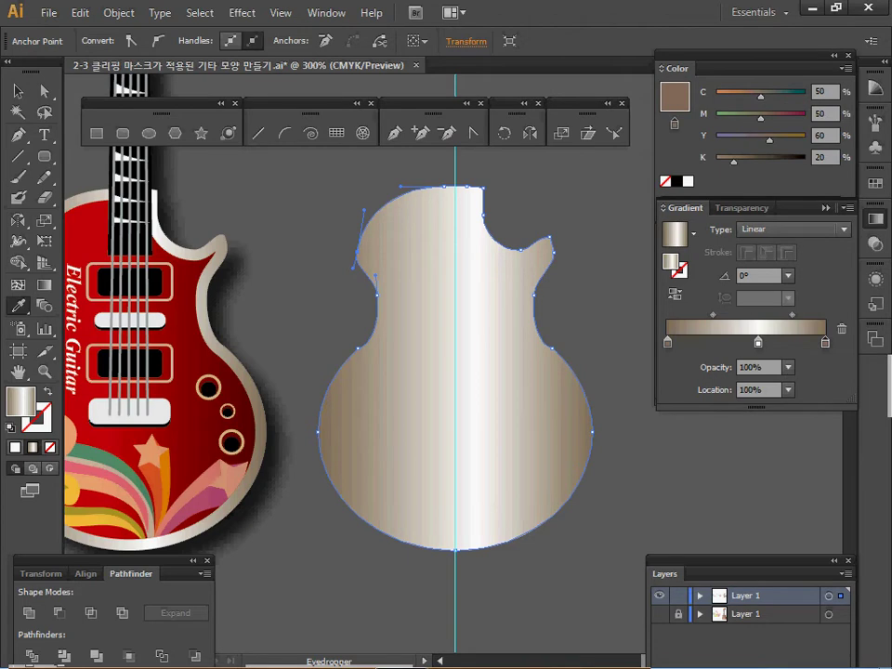
Step: Create an inset copy of the guitar body outline using Offset Path with an offset of -1.5 and Miter joins
{"action": "left_click_drag", "start_coordinate": [690, 342], "coordinate": [803, 400]}
{"action": "key", "text": "ctrl"}
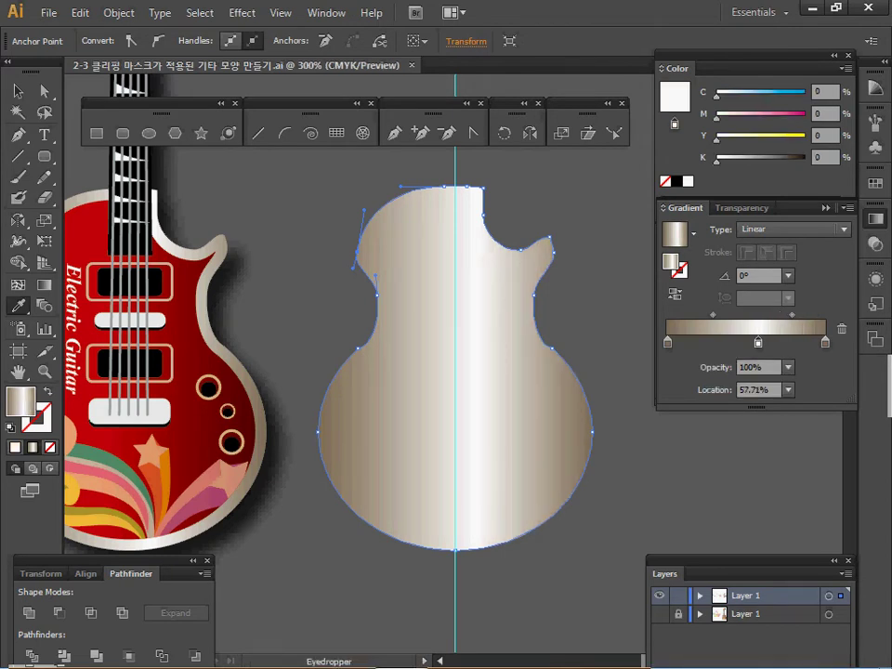
{"action": "left_click", "coordinate": [119, 12]}
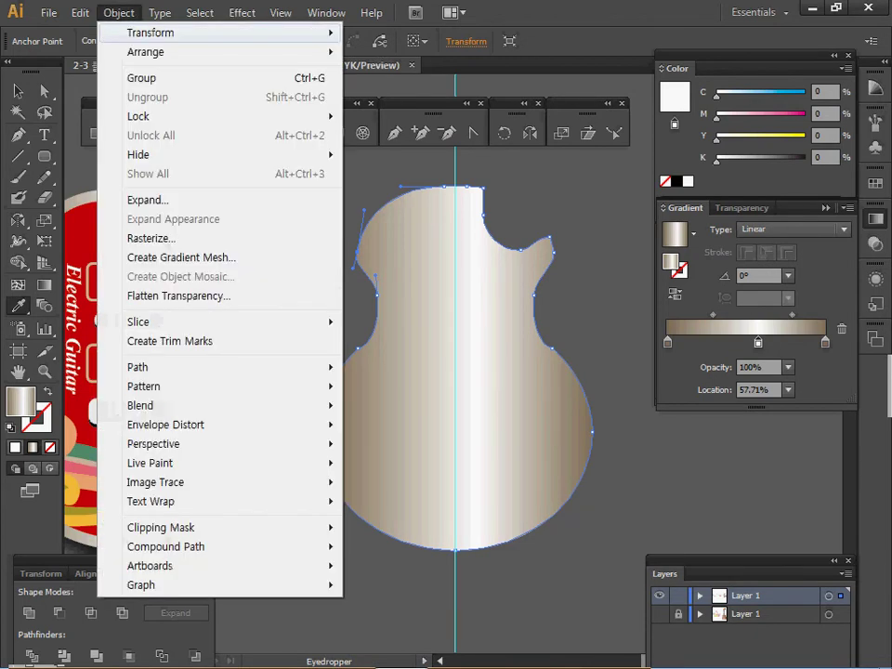
{"action": "mouse_move", "coordinate": [233, 367]}
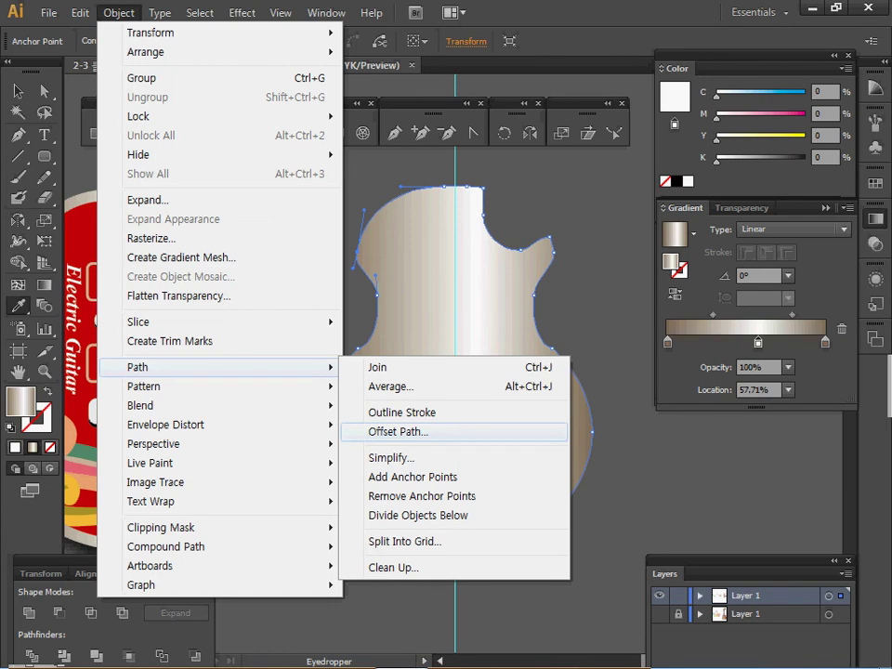
{"action": "key", "text": "Return"}
{"action": "type", "text": "-1"}
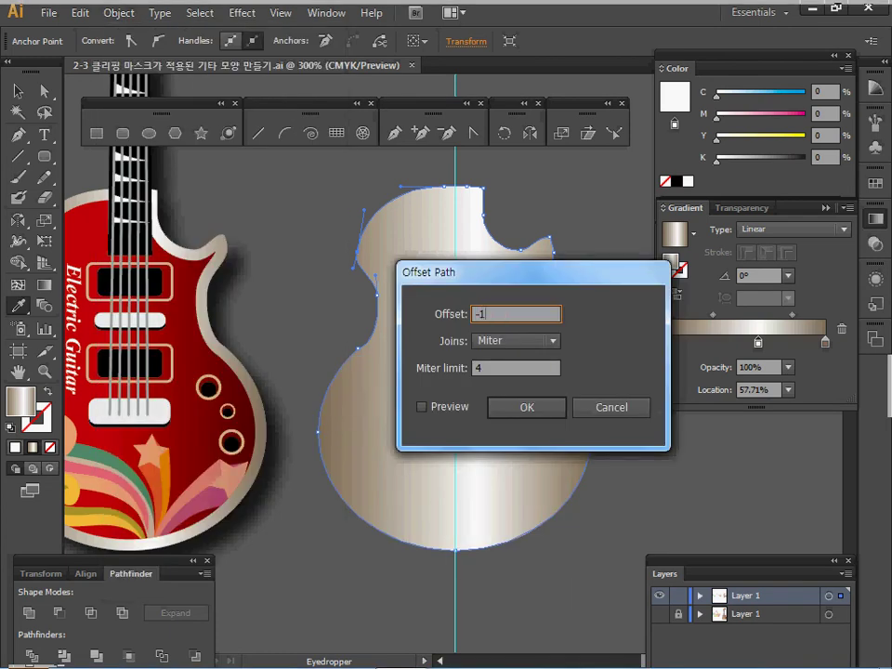
{"action": "type", "text": ".5"}
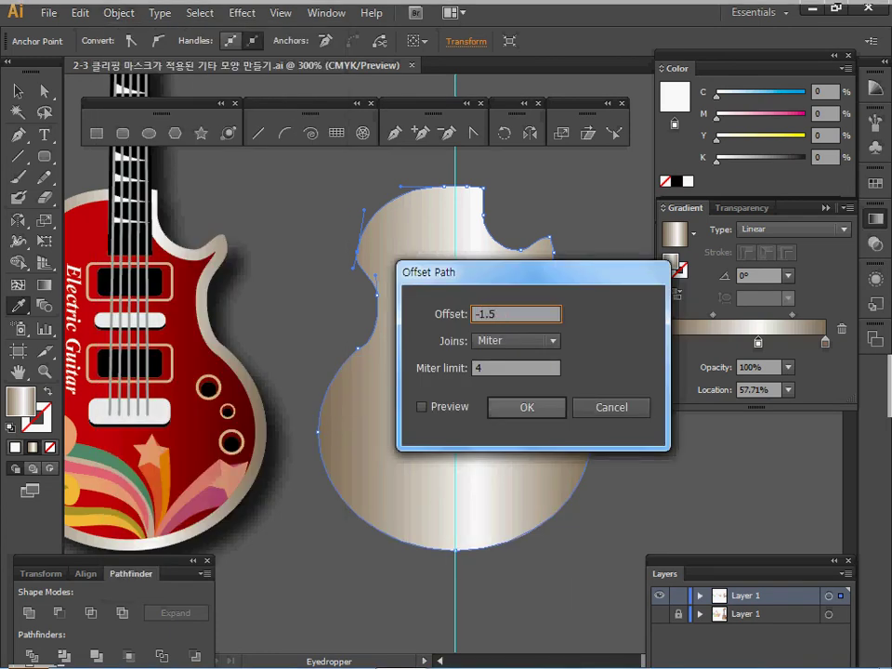
{"action": "key", "text": "Tab"}
{"action": "key", "text": "Return"}
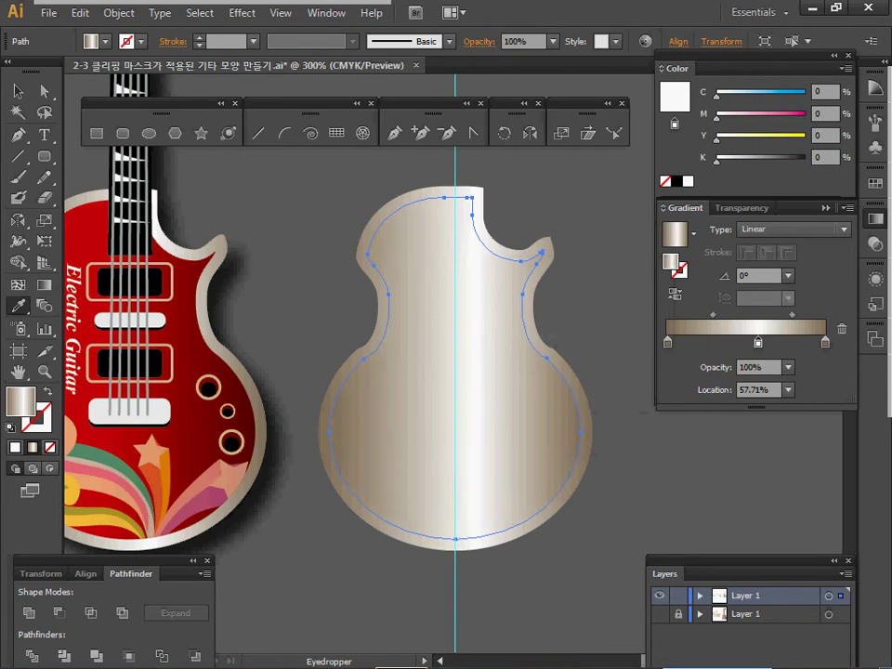
Step: Copy the red-to-dark-red gradient from the reference guitar onto the inset body shape and examine its dark end stop's CMYK colour
{"action": "left_click", "coordinate": [200, 288]}
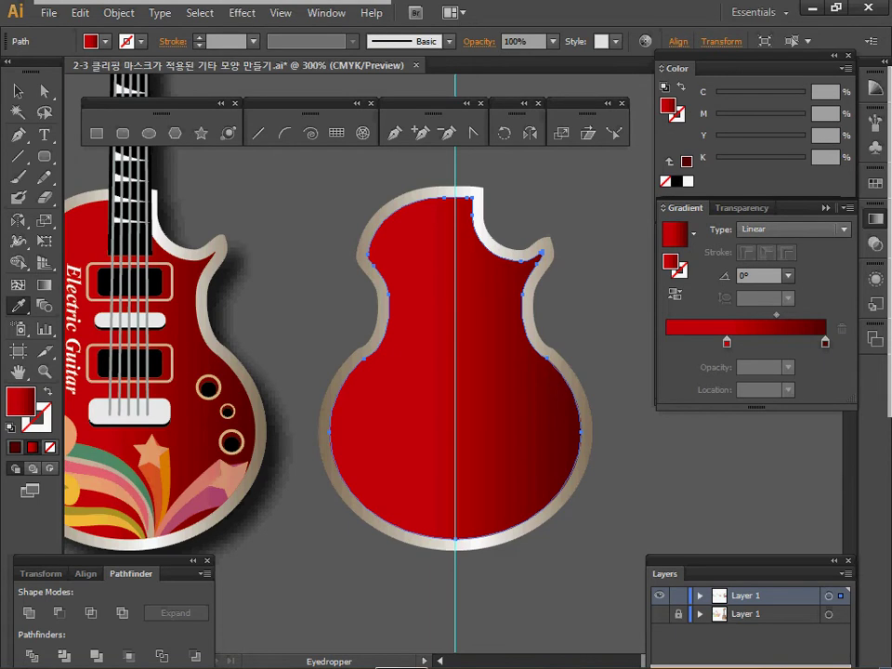
{"action": "left_click", "coordinate": [825, 343]}
{"action": "double_click", "coordinate": [825, 343]}
{"action": "left_click_drag", "start_coordinate": [695, 475], "coordinate": [749, 475]}
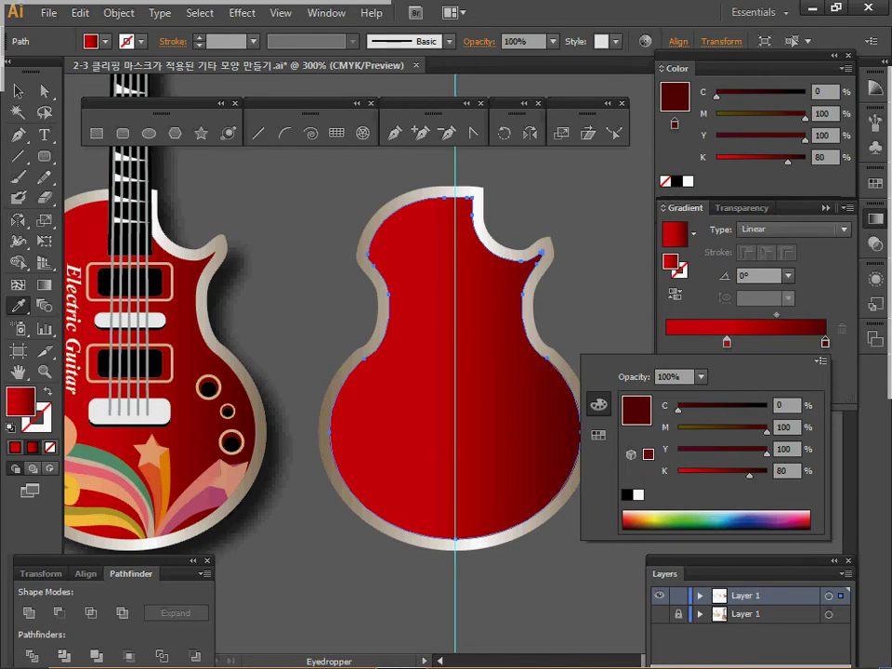
{"action": "key", "text": "Escape"}
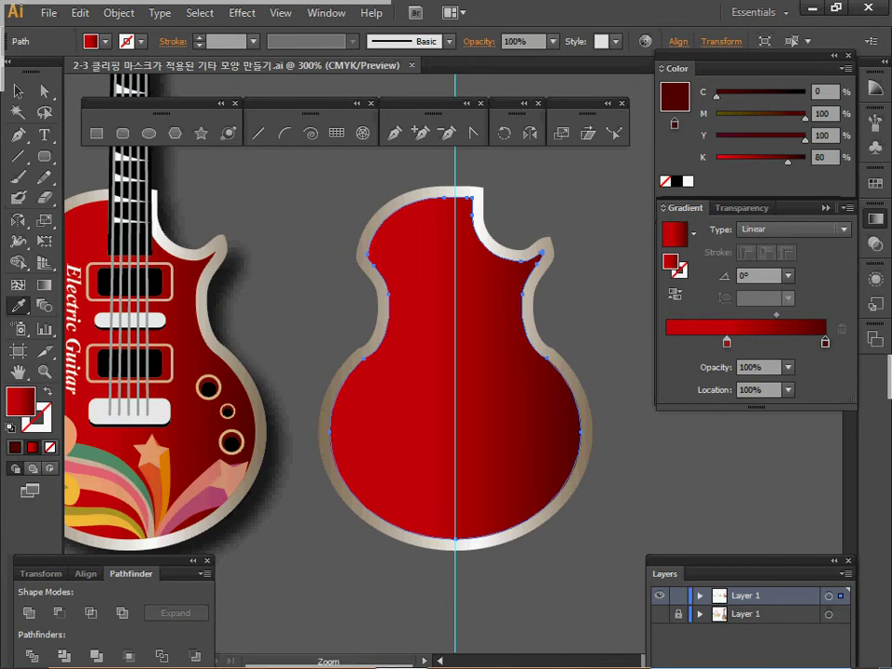
Step: Pick up the no-fill, 1 pt beige stroke style from the reference guitar's upper pickup frame for new shapes
{"action": "key", "text": "ctrl+minus"}
{"action": "key", "text": "ctrl+plus"}
{"action": "left_click_drag", "start_coordinate": [446, 372], "coordinate": [499, 327]}
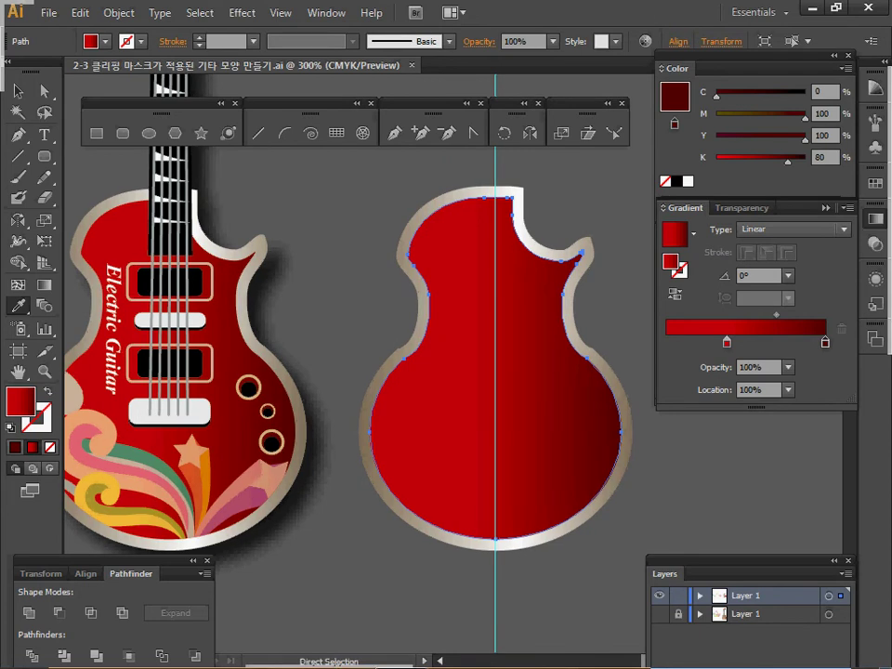
{"action": "key", "text": "ctrl+shift+a"}
{"action": "left_click", "coordinate": [154, 225], "text": "ctrl"}
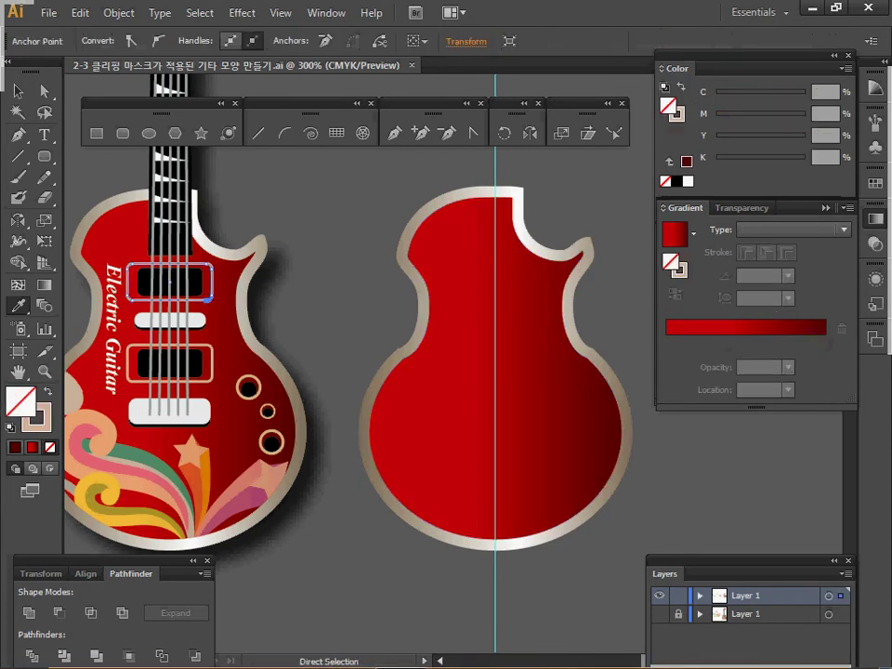
{"action": "key", "text": "ctrl+shift+a"}
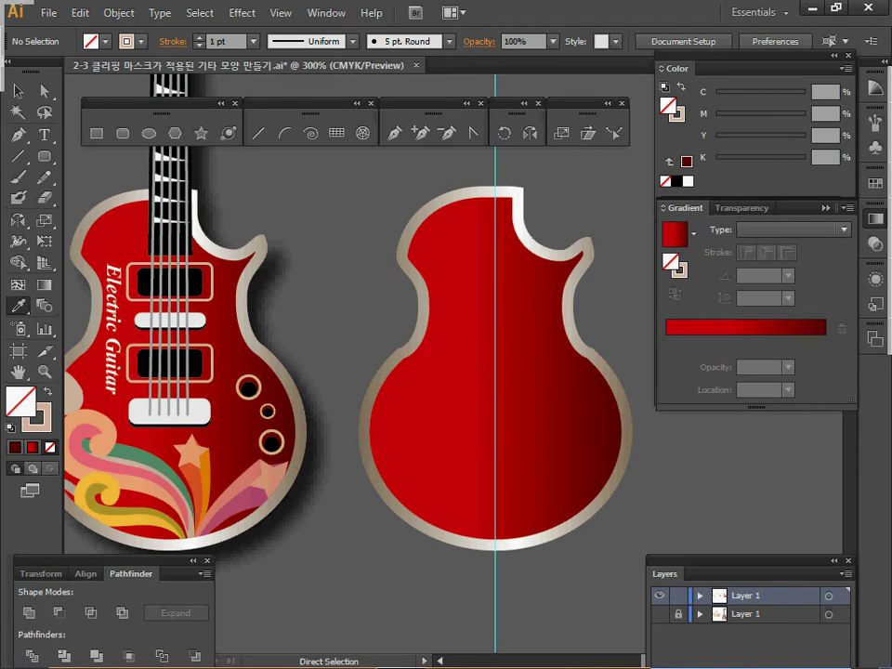
Step: Draw a beige-outlined rounded rectangle centred on the vertical guide in the upper body as the pickup frame, with small corner radii
{"action": "left_click", "coordinate": [122, 133]}
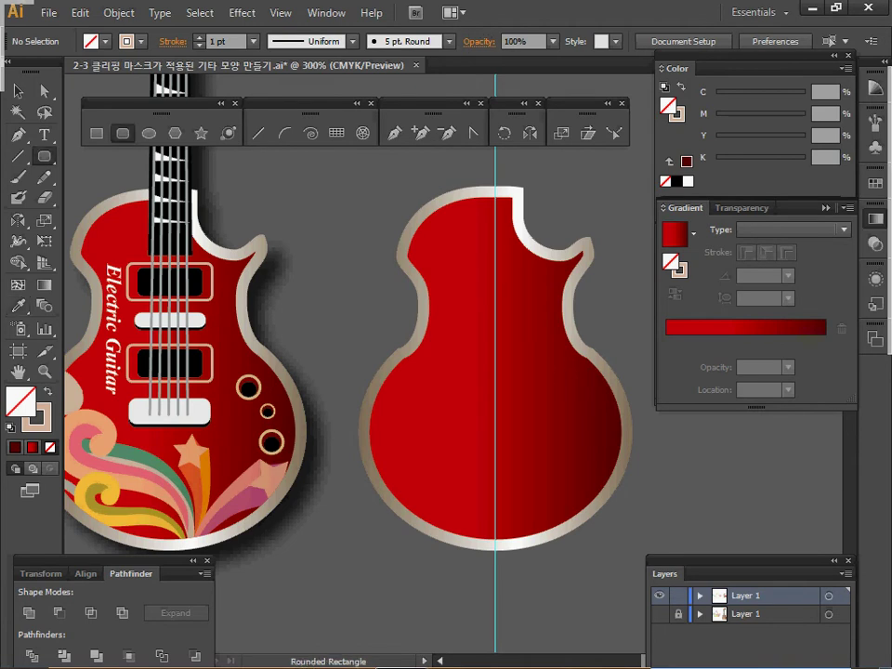
{"action": "key", "text": "alt"}
{"action": "left_click_drag", "start_coordinate": [495, 287], "coordinate": [543, 309]}
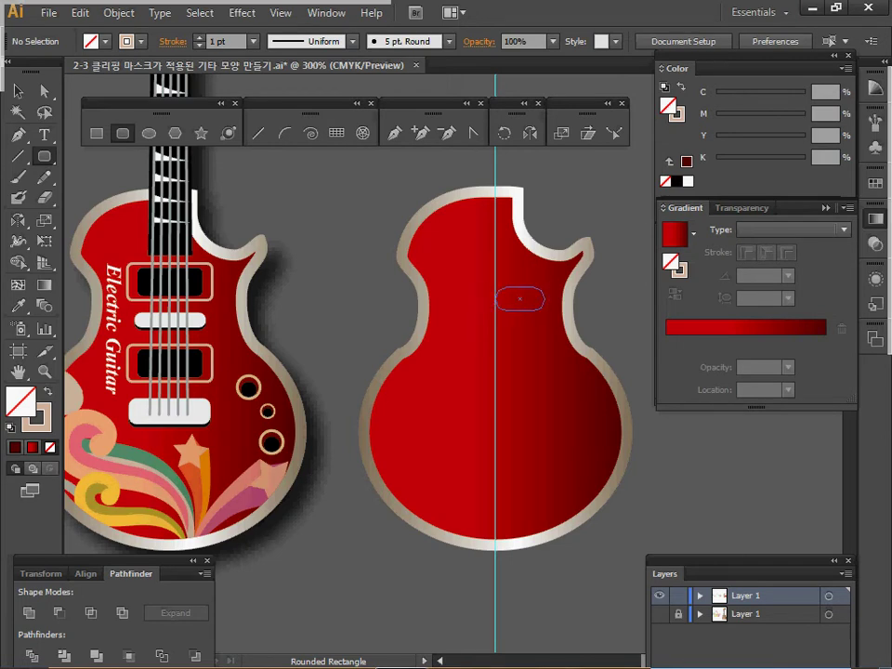
{"action": "key", "text": "Left"}
{"action": "left_click_drag", "start_coordinate": [544, 310], "coordinate": [544, 309]}
{"action": "key", "text": "Right"}
{"action": "mouse_move", "coordinate": [496, 287]}
{"action": "left_mouse_down"}
{"action": "mouse_move", "coordinate": [447, 235]}
{"action": "mouse_move", "coordinate": [447, 268]}
{"action": "mouse_move", "coordinate": [456, 272]}
{"action": "left_mouse_up"}
{"action": "key", "text": "Up"}
{"action": "key", "text": "Up"}
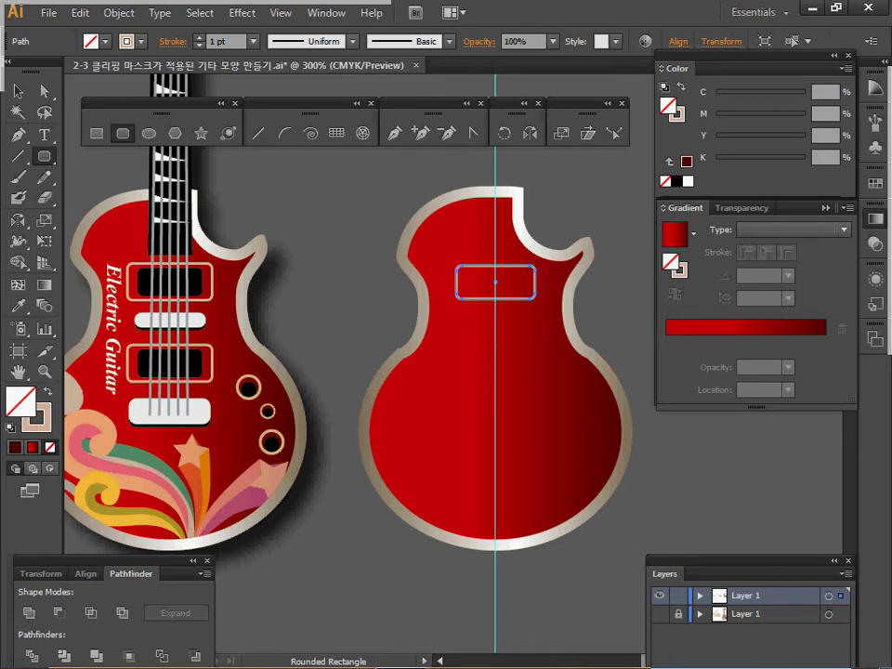
{"action": "key", "text": "Down"}
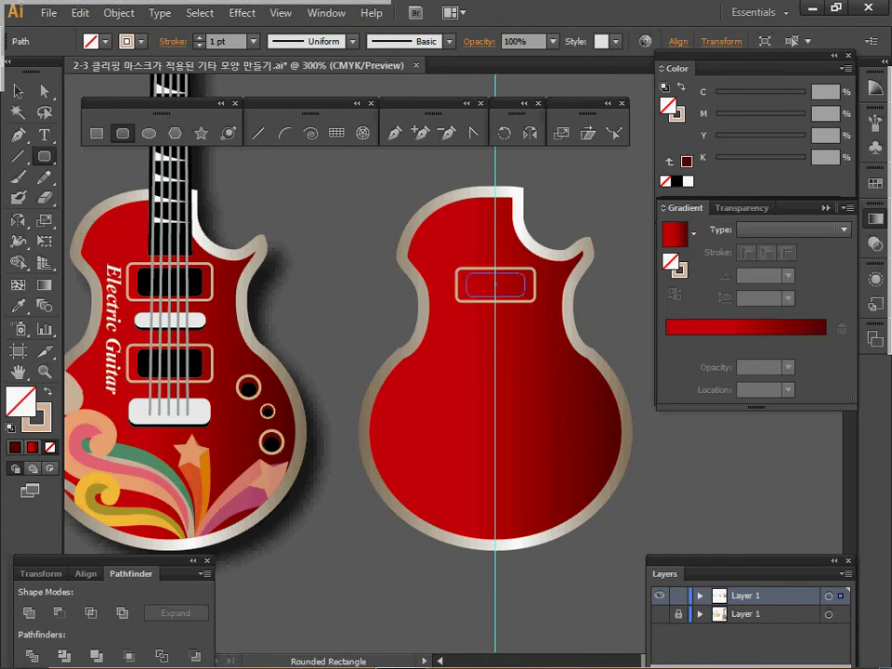
Step: Draw a smaller rounded rectangle centred inside the pickup frame and give it a black fill without stroke
{"action": "key", "text": "Up"}
{"action": "key", "text": "Up"}
{"action": "key", "text": "d"}
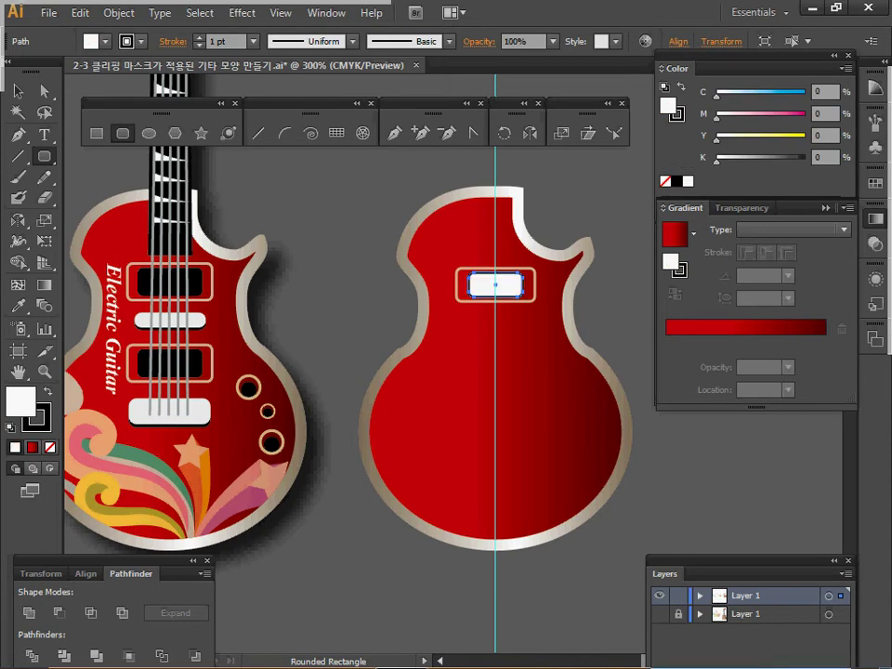
{"action": "key", "text": "shift+x"}
{"action": "key", "text": "x"}
{"action": "key", "text": "/"}
Step: Duplicate the pickup frame together with its black inner rectangle straight down along the guide to the middle of the body
{"action": "key", "text": "a"}
{"action": "key", "text": "v"}
{"action": "left_click", "coordinate": [372, 213]}
{"action": "left_click", "coordinate": [495, 285]}
{"action": "left_click", "coordinate": [458, 286], "text": "shift"}
{"action": "key", "text": "a"}
{"action": "left_click_drag", "start_coordinate": [495, 285], "coordinate": [495, 375]}
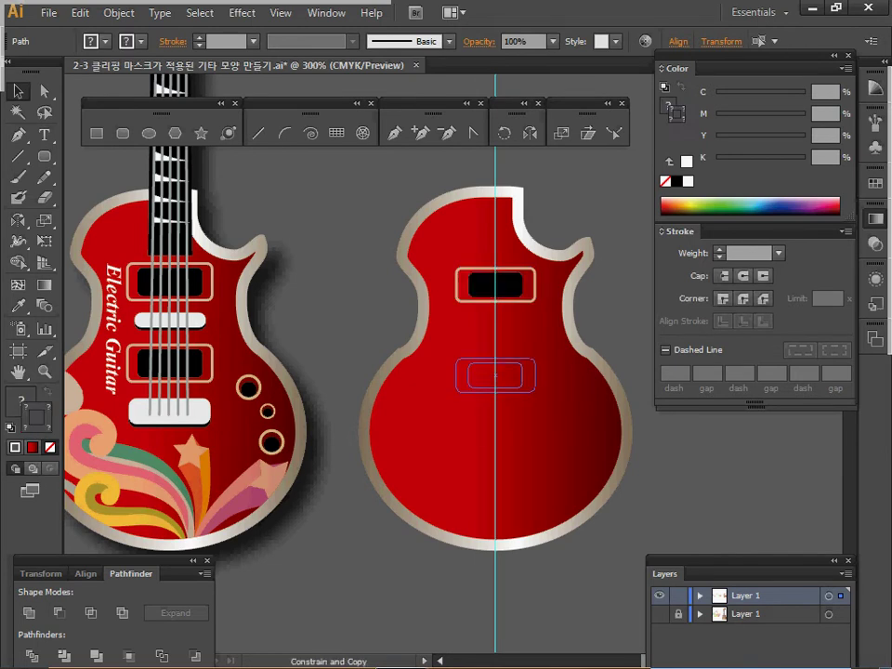
{"action": "left_click_drag", "start_coordinate": [495, 375], "coordinate": [495, 374]}
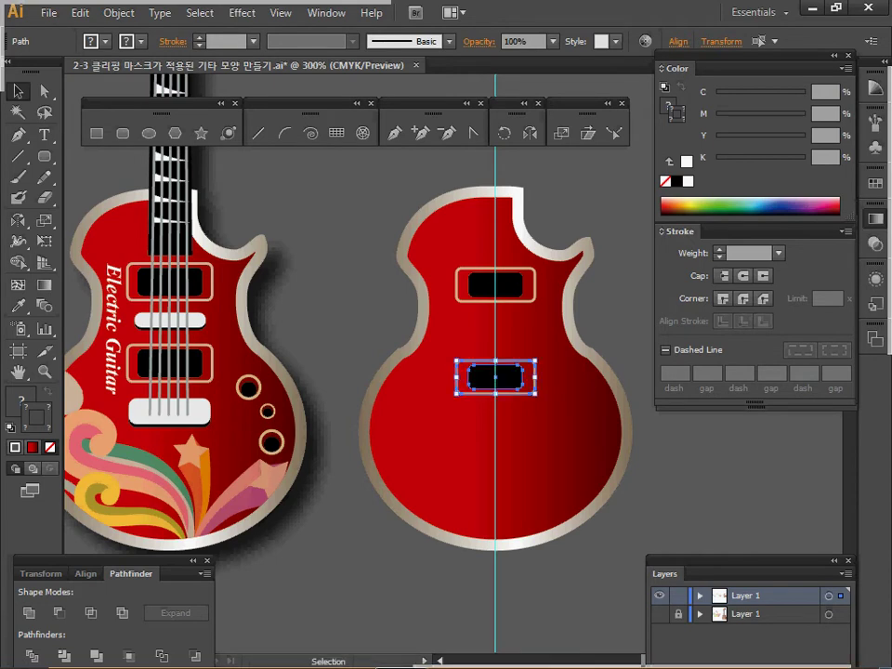
{"action": "key", "text": "a"}
{"action": "left_click", "coordinate": [399, 278]}
{"action": "key", "text": "v"}
{"action": "key", "text": "ctrl+shift+a"}
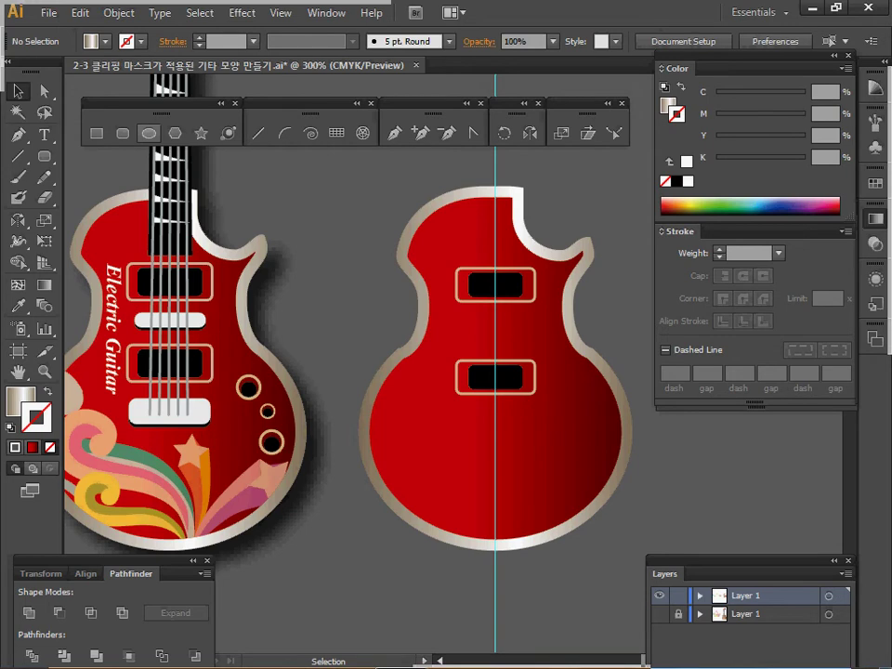
Step: Draw a pill-shaped rounded bar between the two pickups and fill it with black without stroke
{"action": "left_click", "coordinate": [148, 133]}
{"action": "left_click", "coordinate": [121, 133]}
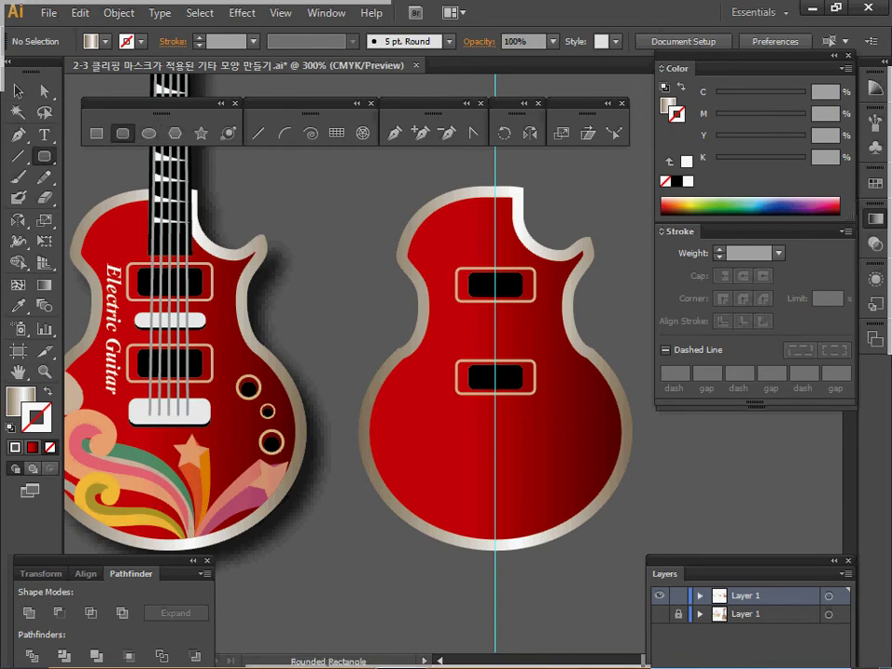
{"action": "left_click_drag", "start_coordinate": [472, 320], "coordinate": [536, 336]}
{"action": "key", "text": "Right"}
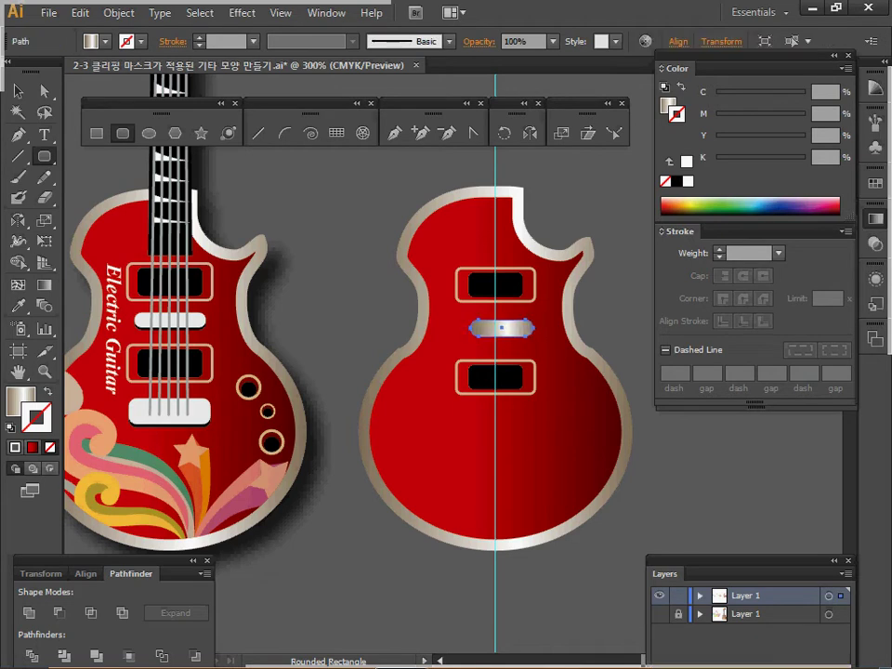
{"action": "key", "text": "Left"}
{"action": "key", "text": "Left"}
{"action": "key", "text": "Left"}
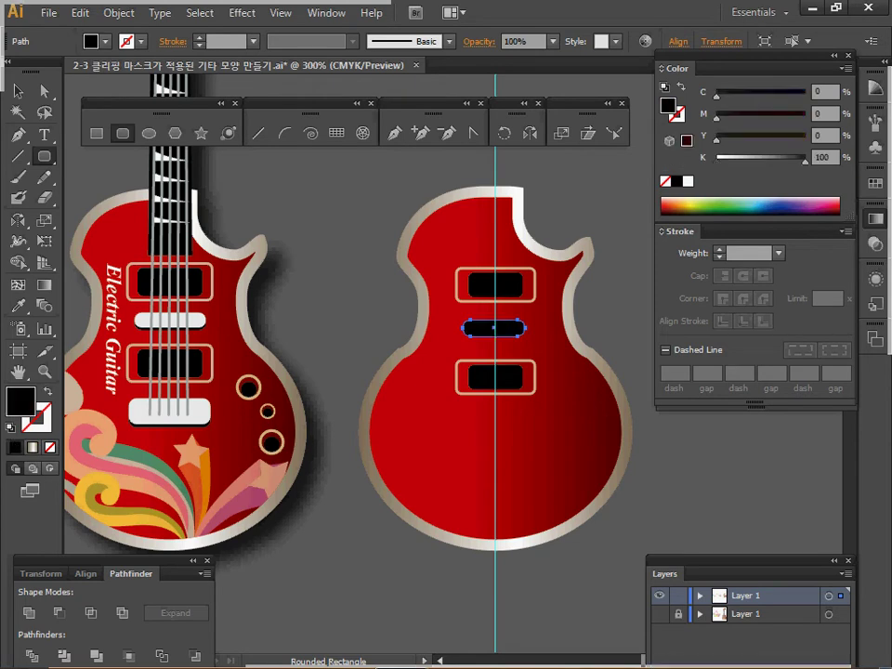
Step: Widen the black bar between the pickups so it extends about evenly on both sides of the guide
{"action": "key", "text": "v"}
{"action": "left_click_drag", "start_coordinate": [526, 326], "coordinate": [539, 327]}
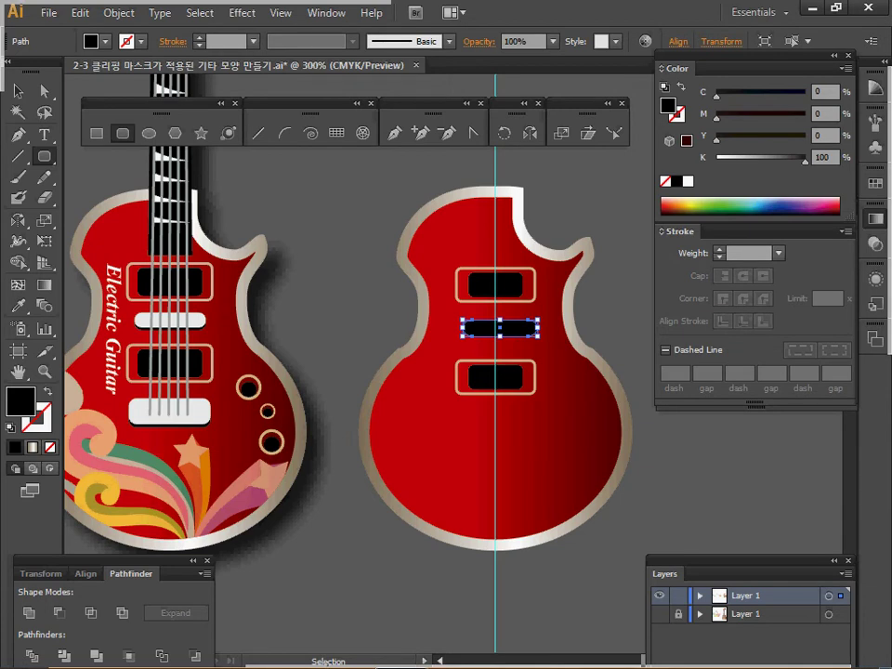
{"action": "left_click", "coordinate": [396, 245], "text": "ctrl"}
{"action": "left_click_drag", "start_coordinate": [395, 245], "coordinate": [565, 225]}
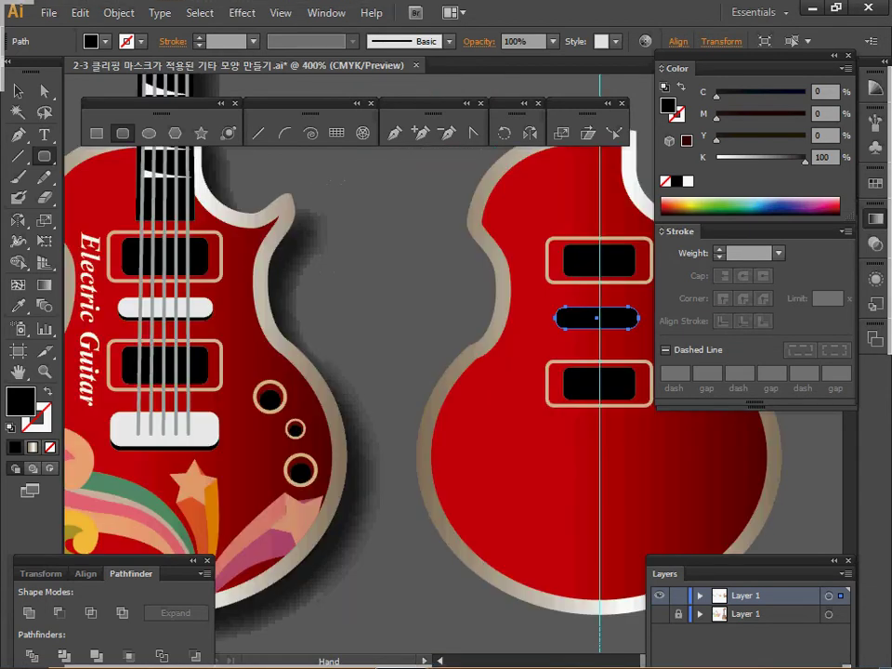
{"action": "key", "text": "ctrl+F9"}
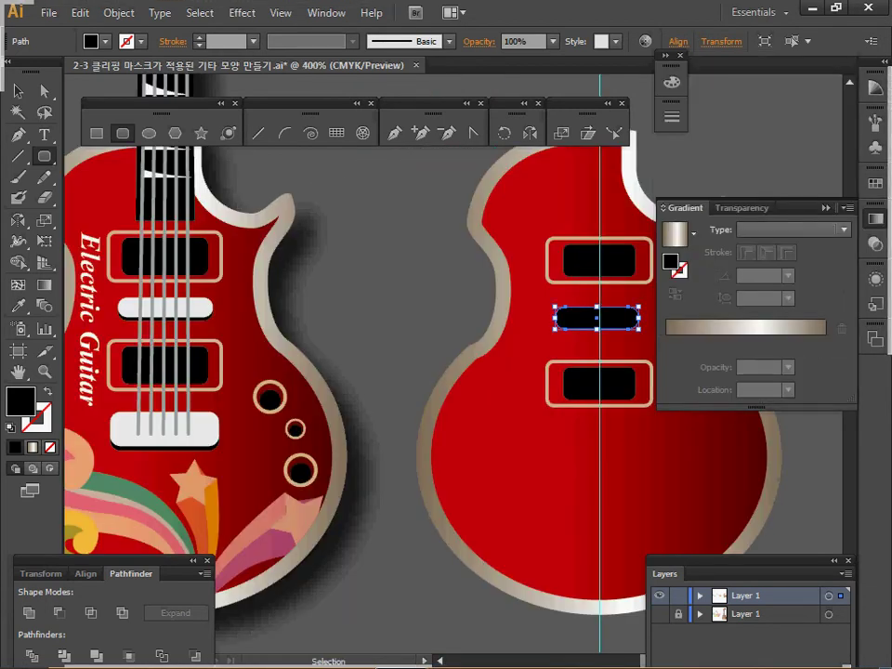
{"action": "key", "text": "ctrl+F9"}
{"action": "left_click_drag", "start_coordinate": [638, 317], "coordinate": [599, 318]}
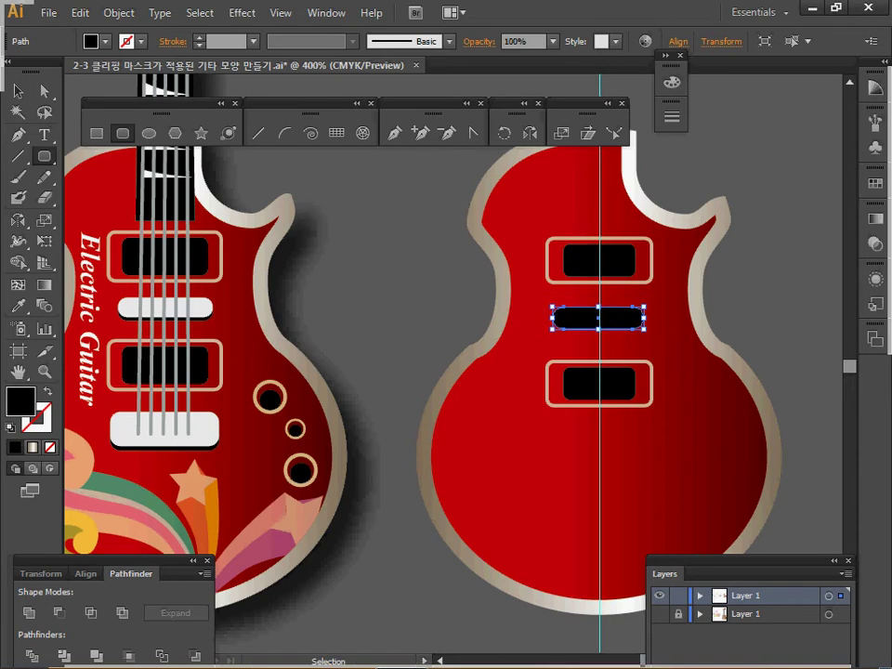
Step: Shift the black bar slightly right and down as a shadow, and duplicate it just above itself
{"action": "key", "text": "ctrl+alt+bracketleft"}
{"action": "key", "text": "ctrl+alt+bracketleft"}
{"action": "key", "text": "ctrl+alt+bracketleft"}
{"action": "key", "text": "Right"}
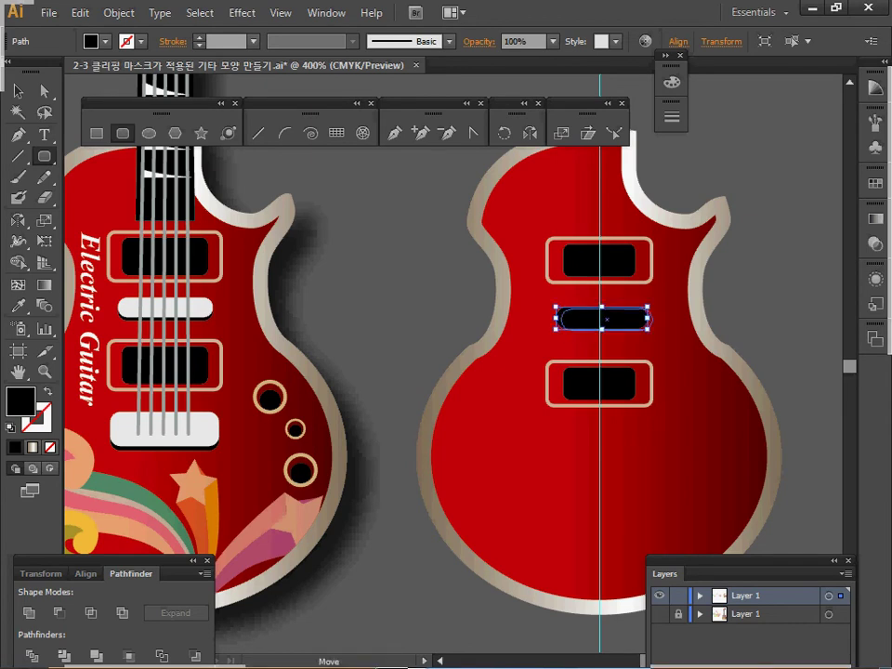
{"action": "key", "text": "Right"}
{"action": "key", "text": "Right"}
{"action": "key", "text": "alt+Left"}
{"action": "key", "text": "alt+Left"}
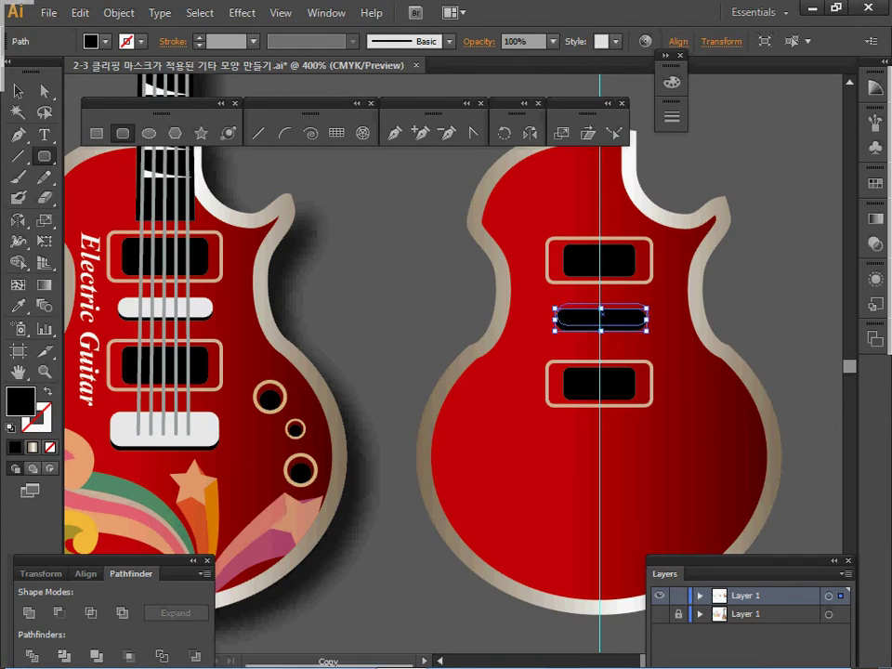
Step: Fill the upper bar copy with the reference bar's light grey and centre it on the guide over the black shadow bar
{"action": "key", "text": "Down"}
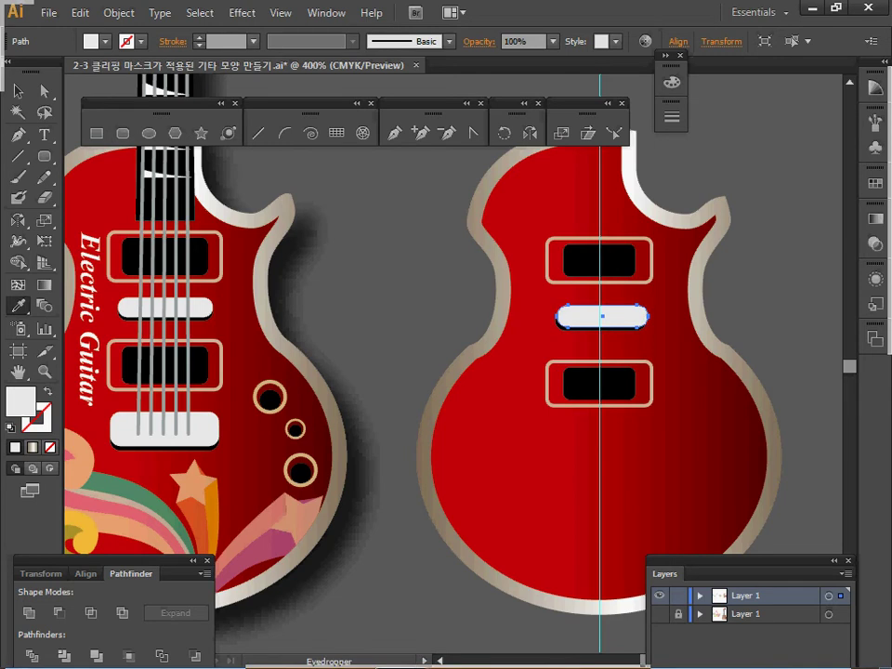
{"action": "key", "text": "v"}
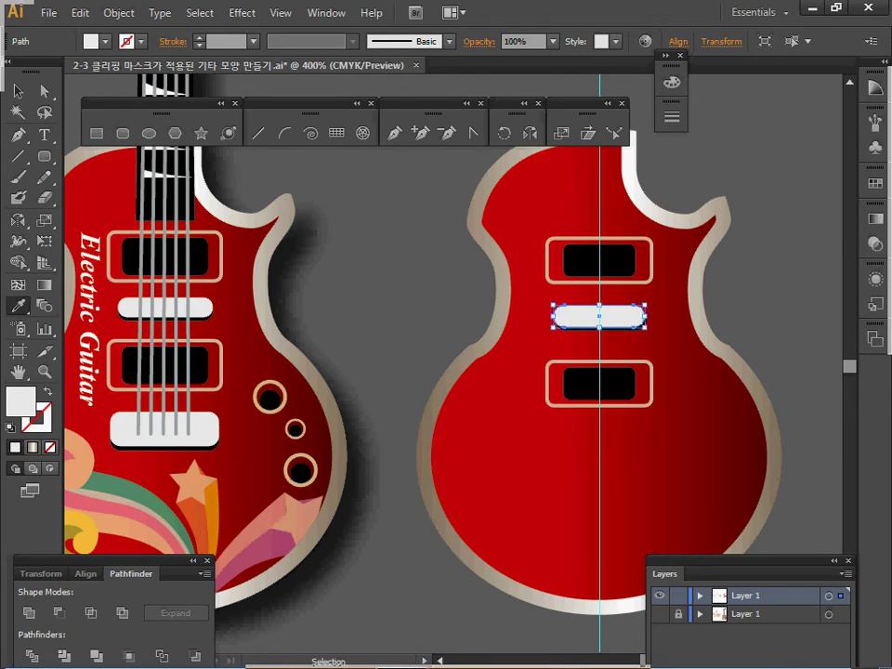
{"action": "key", "text": "ctrl+b"}
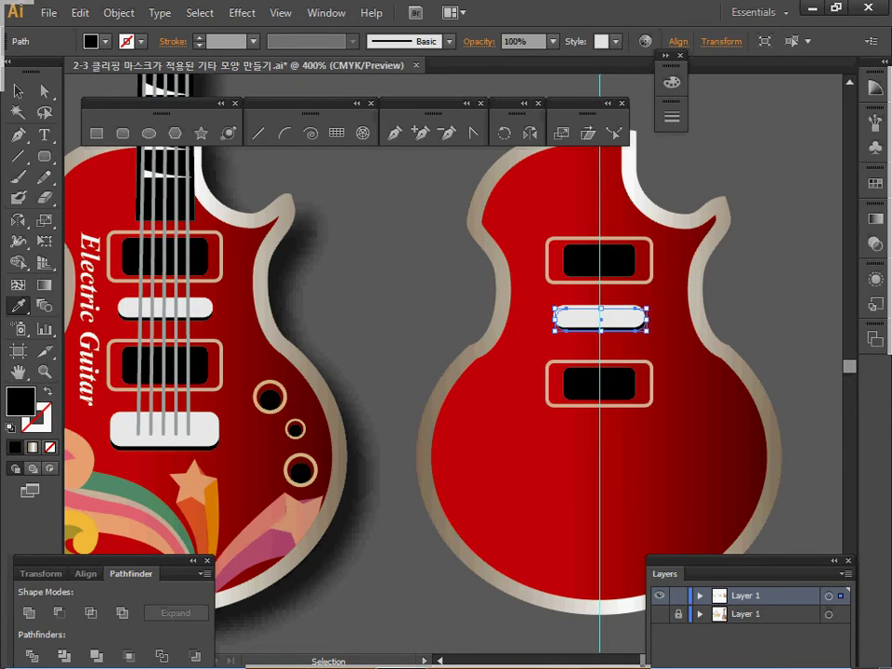
Step: Try placing a copy of the light-grey bar on the guide below the lower pickup, and remove it
{"action": "left_click_drag", "start_coordinate": [600, 319], "coordinate": [600, 443]}
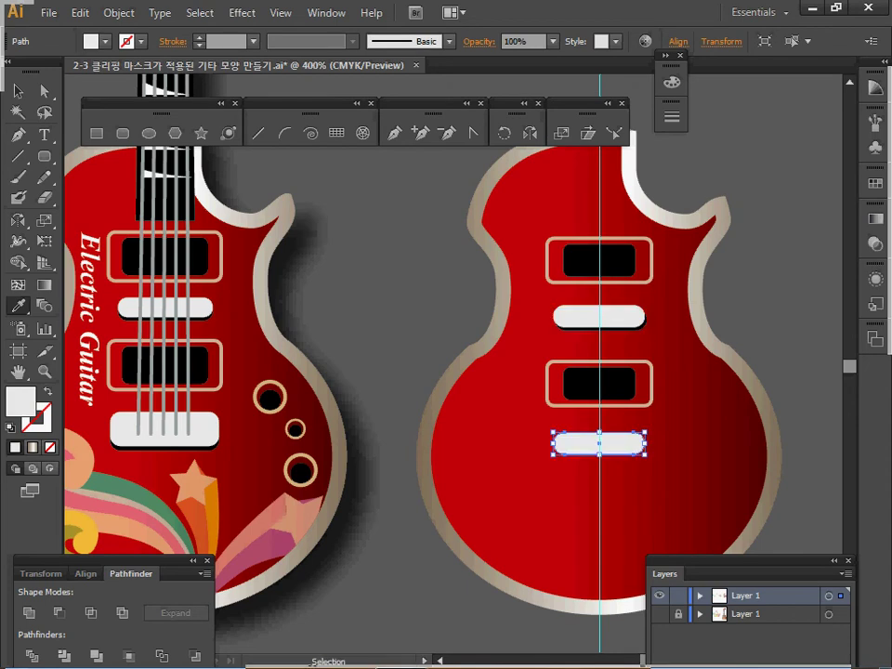
{"action": "key", "text": "Delete"}
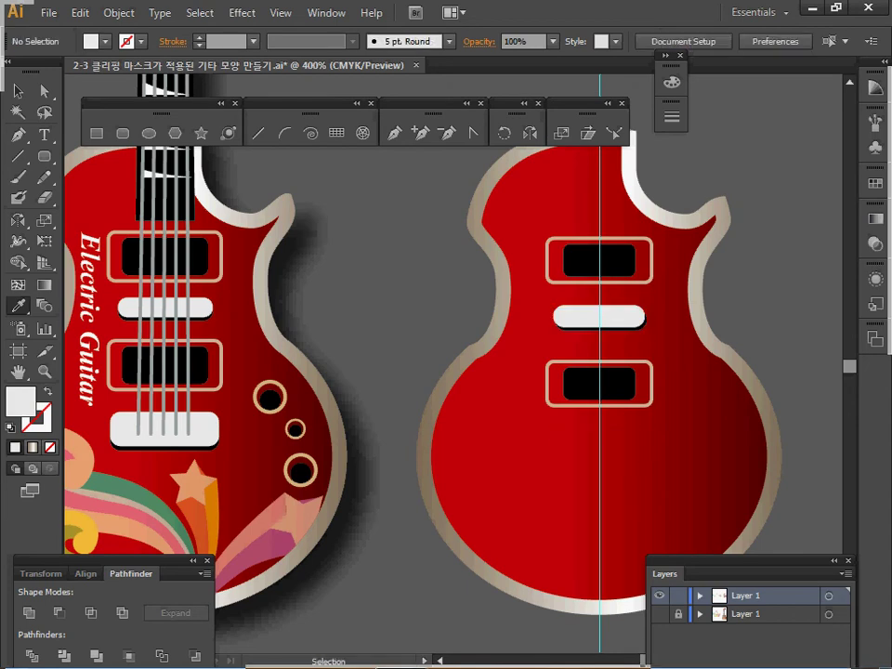
Step: Draw a wide rounded rectangle roughly centred on the guide below the lower pickup and fill it black
{"action": "left_click", "coordinate": [121, 133]}
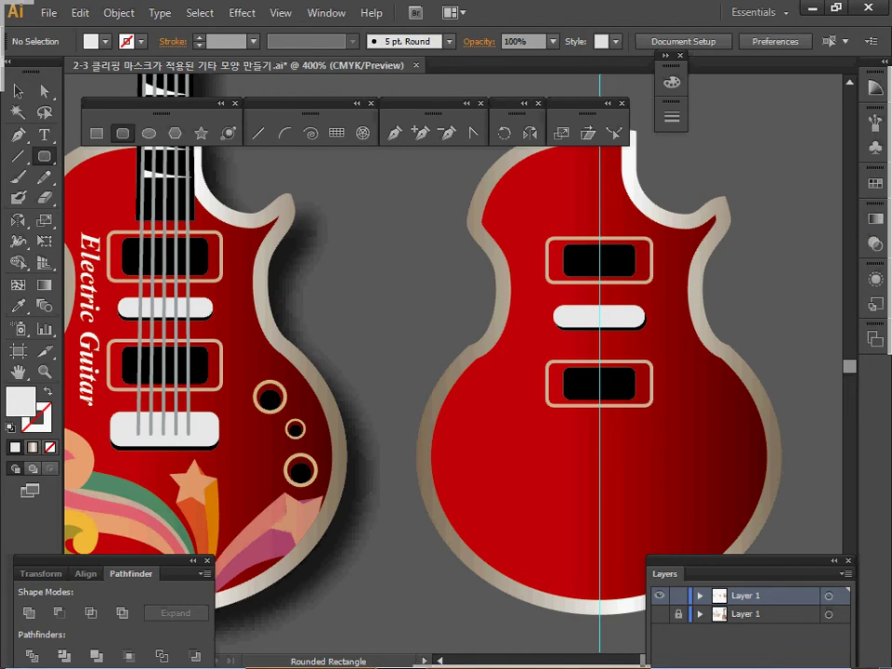
{"action": "key", "text": "alt"}
{"action": "left_click_drag", "start_coordinate": [599, 437], "coordinate": [654, 455]}
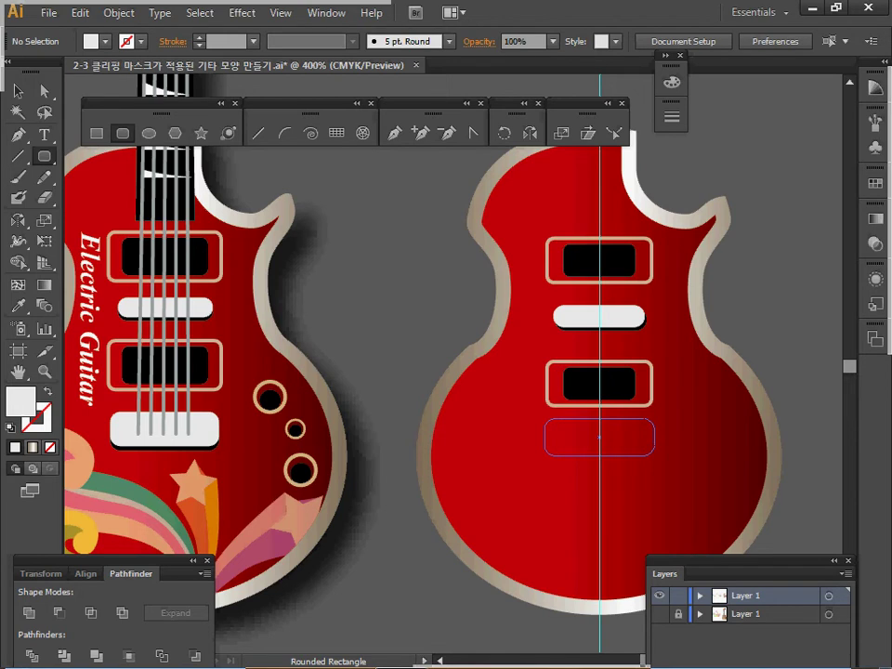
{"action": "left_click_drag", "start_coordinate": [654, 455], "coordinate": [654, 462]}
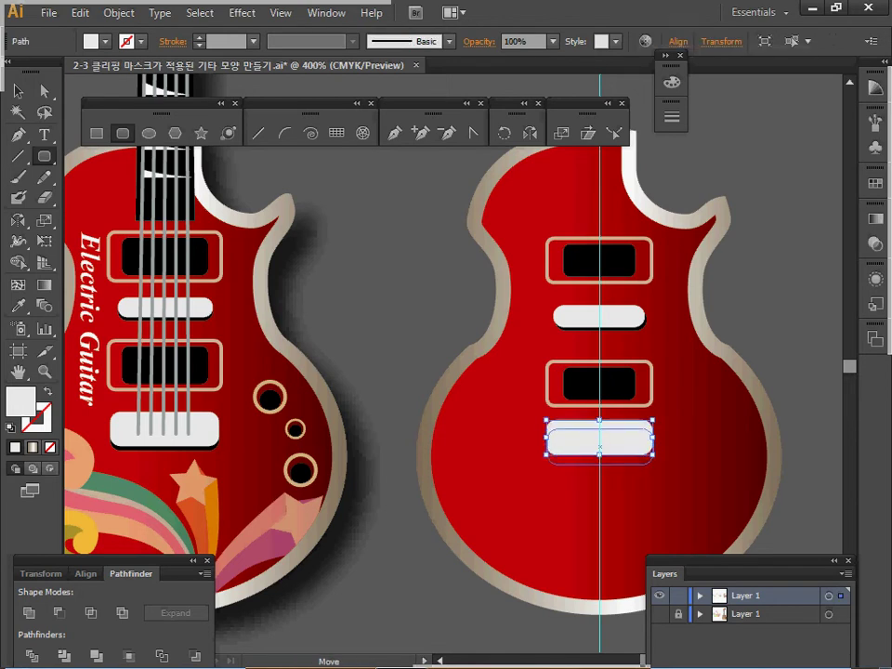
{"action": "key", "text": "ctrl+z"}
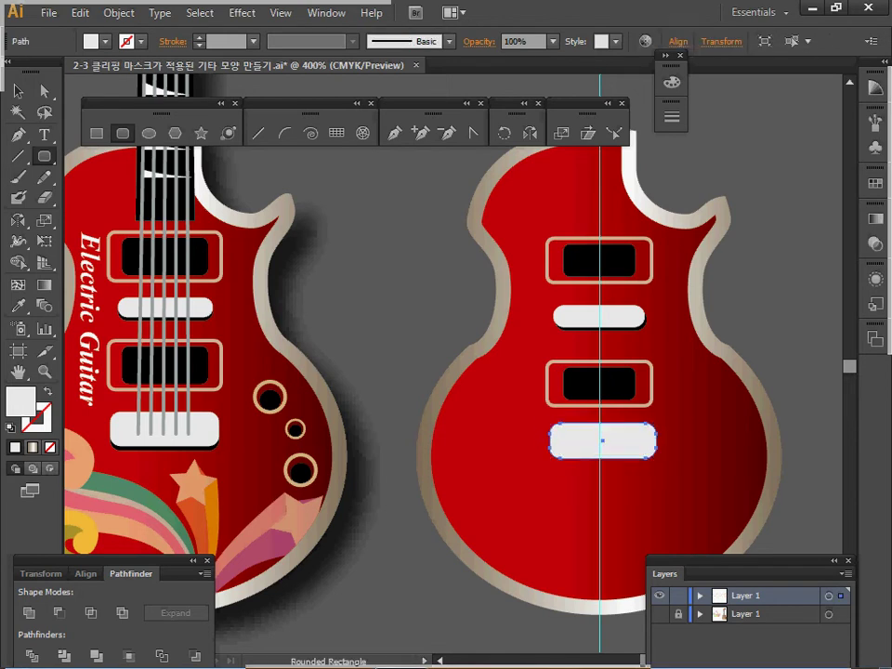
{"action": "left_click", "coordinate": [91, 40]}
{"action": "left_click", "coordinate": [47, 70]}
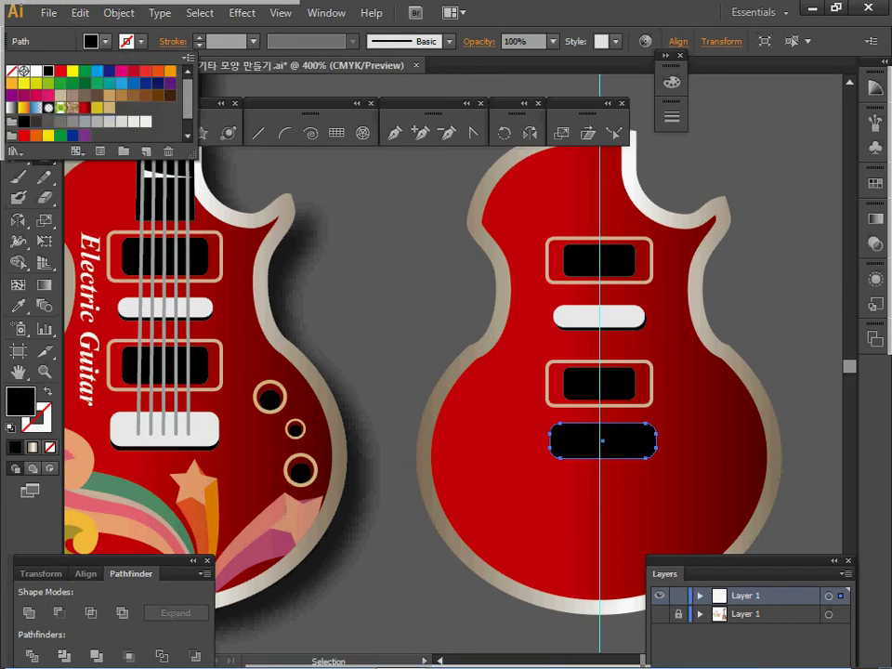
{"action": "key", "text": "Escape"}
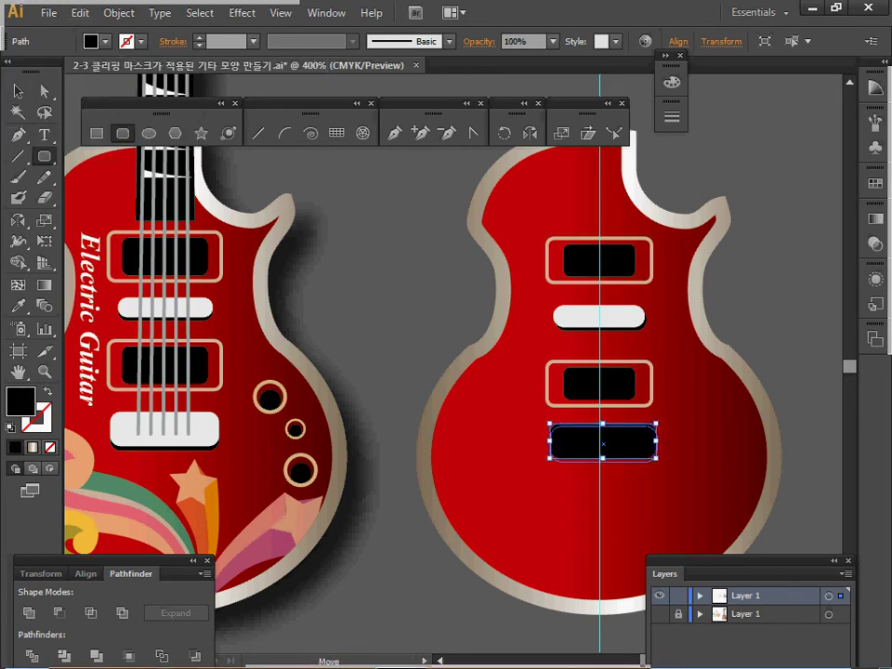
Step: Duplicate the black bridge bar slightly up and left, and give the copy a white fill without stroke
{"action": "key", "text": "alt+Left"}
{"action": "key", "text": "Up"}
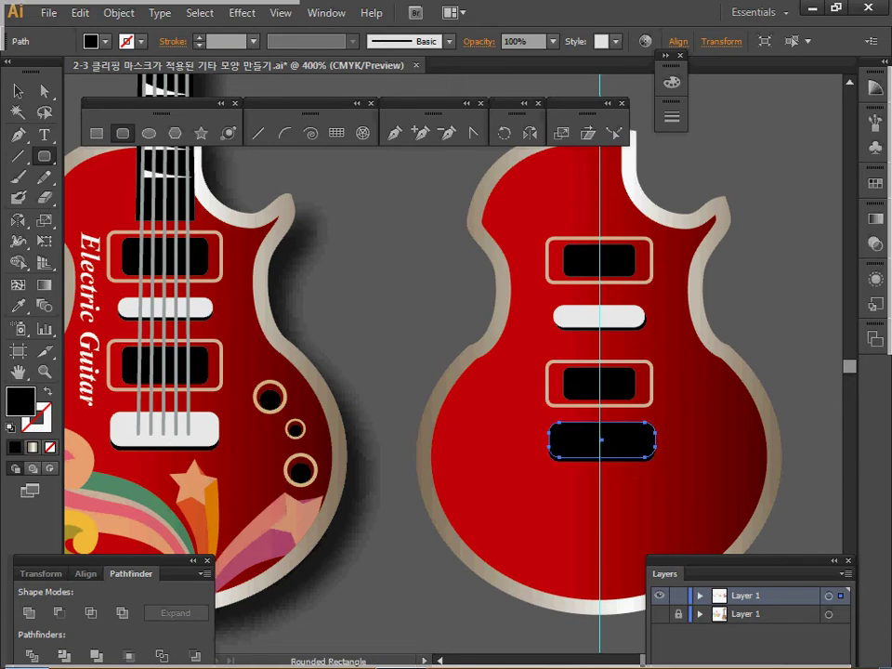
{"action": "left_click", "coordinate": [12, 426]}
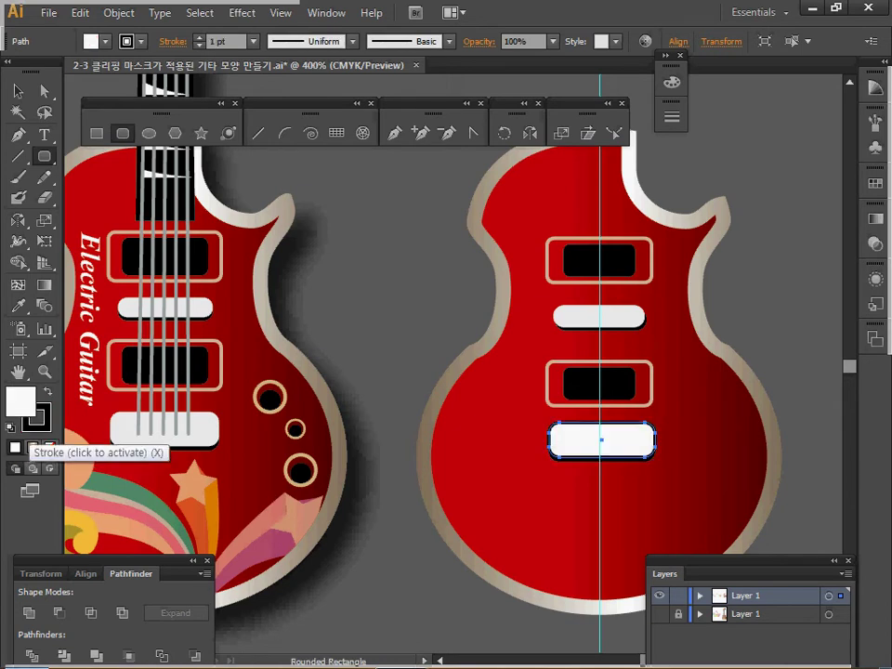
{"action": "left_click", "coordinate": [37, 420]}
{"action": "left_click", "coordinate": [51, 447]}
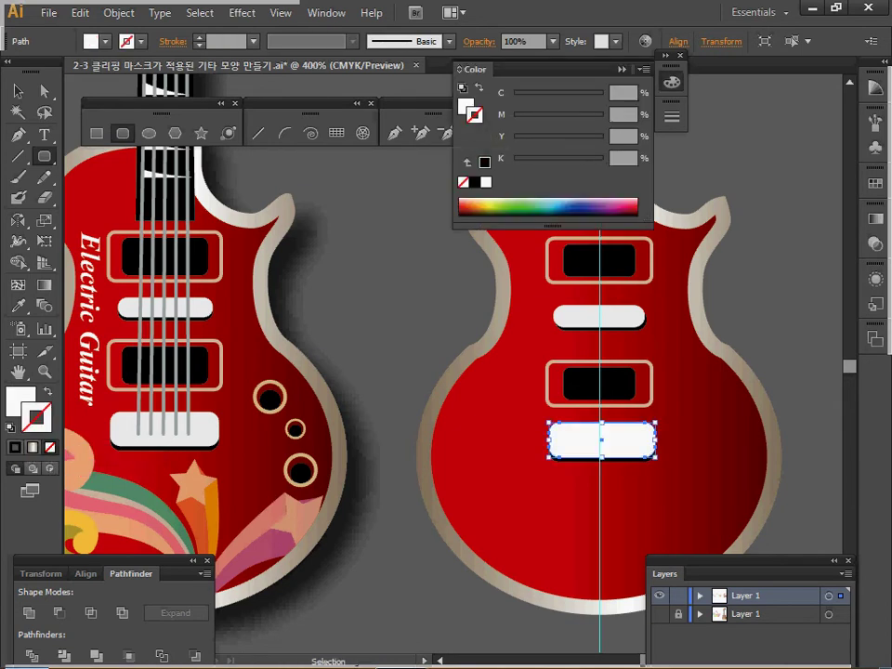
{"action": "key", "text": "ctrl+shift+a"}
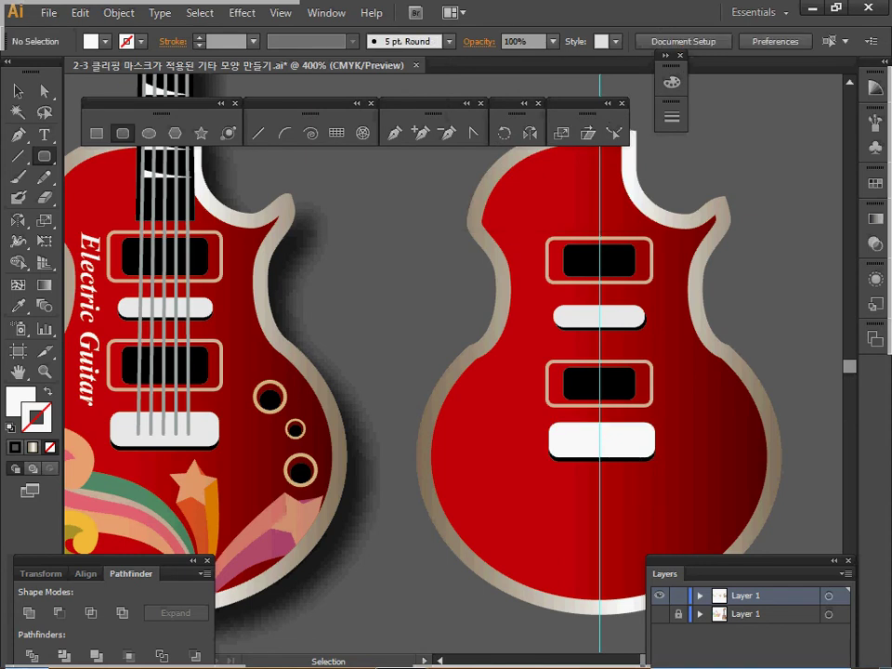
Step: Pick up the tan colour of the reference guitar's upper knob ring and make it the stroke colour with no fill
{"action": "key", "text": "ctrl+minus"}
{"action": "key", "text": "ctrl+plus"}
{"action": "left_click_drag", "start_coordinate": [418, 325], "coordinate": [501, 357]}
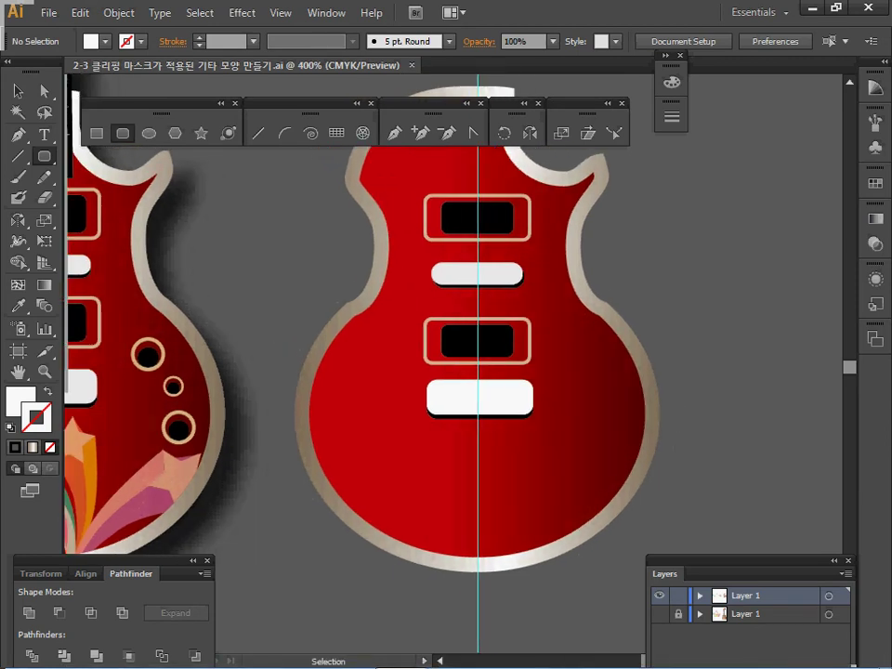
{"action": "key", "text": "ctrl+a"}
{"action": "key", "text": "ctrl+shift+a"}
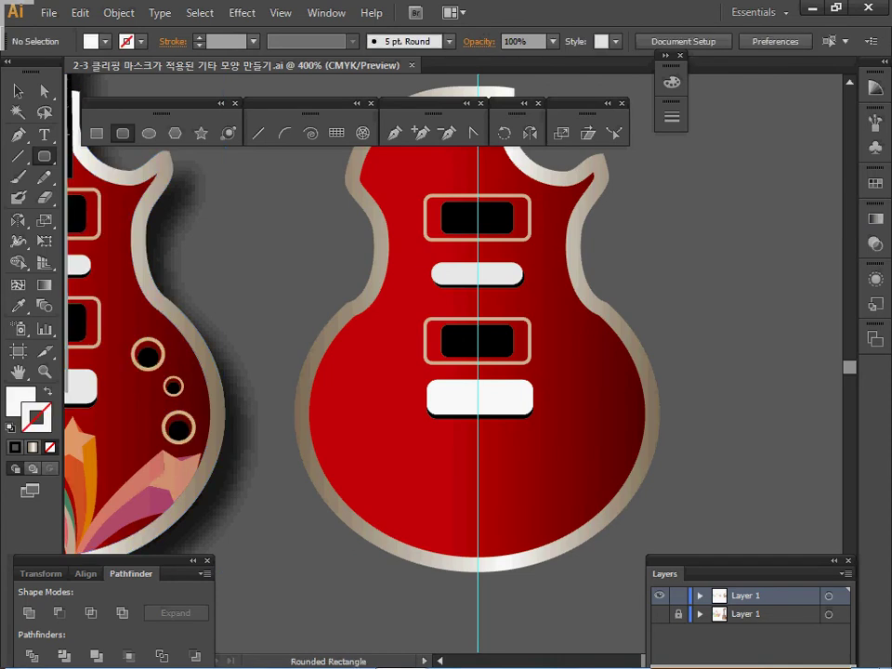
{"action": "double_click", "coordinate": [148, 353]}
{"action": "left_click", "coordinate": [148, 354]}
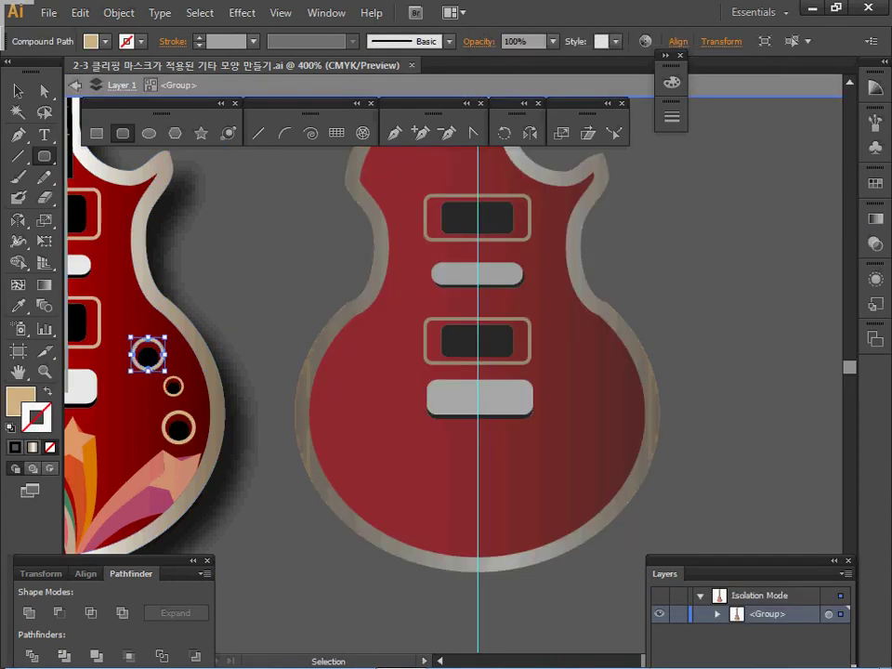
{"action": "key", "text": "Escape"}
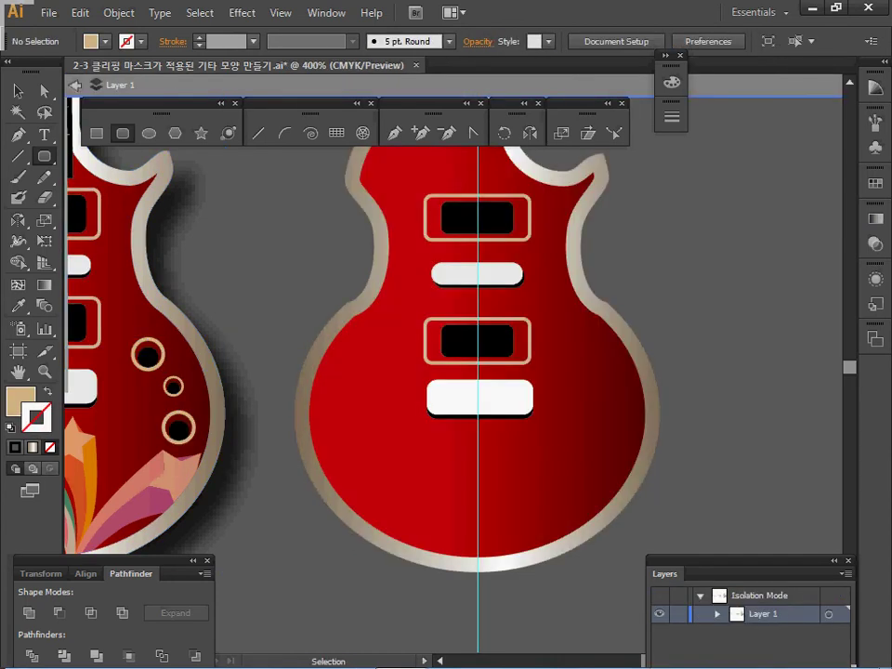
{"action": "key", "text": "shift+x"}
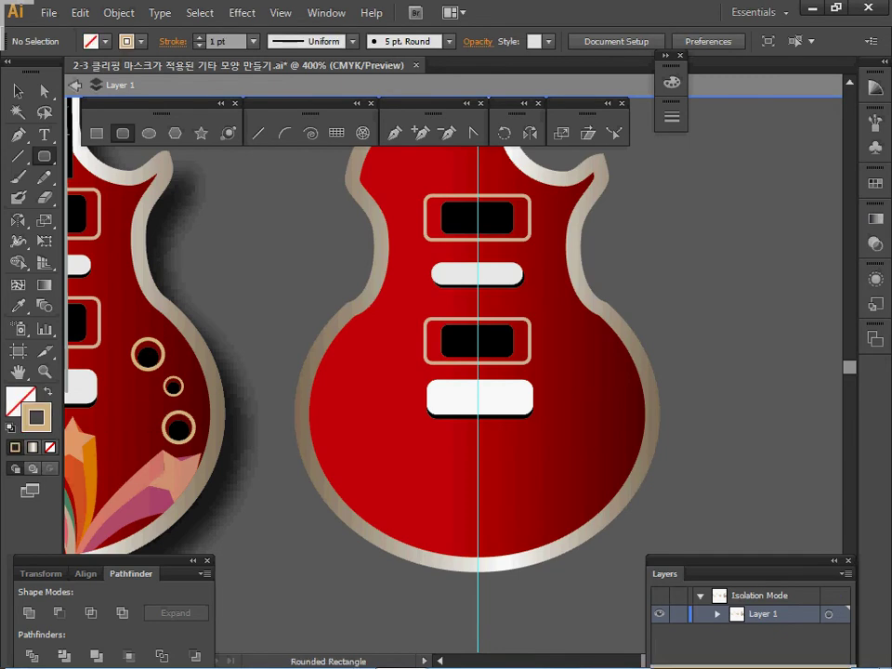
Step: Draw a circle with a 1 pt tan stroke on the body to the right of the lower pickup, and exit isolation mode
{"action": "left_click_drag", "start_coordinate": [591, 365], "coordinate": [611, 383]}
{"action": "key", "text": "ctrl+z"}
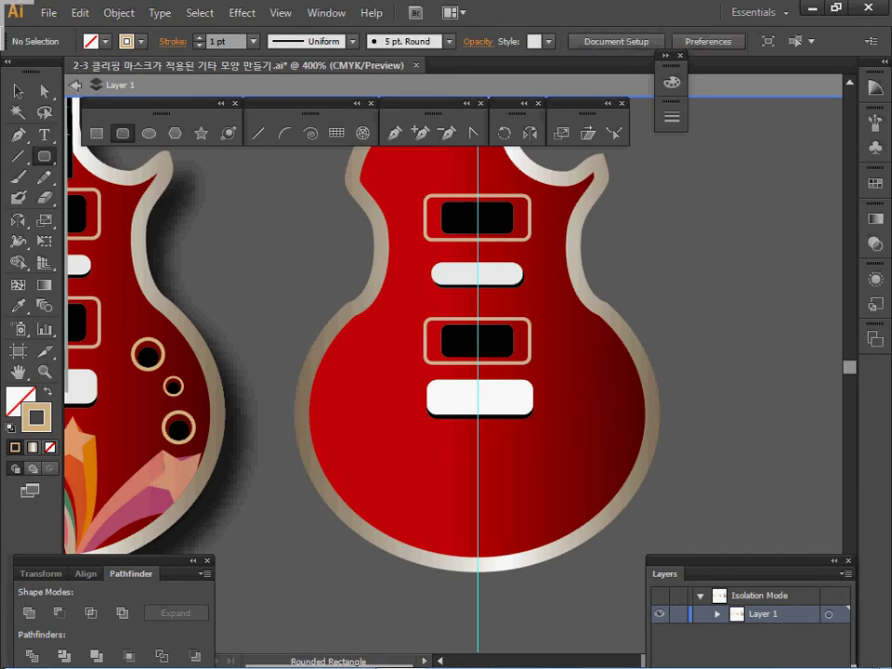
{"action": "key", "text": "l"}
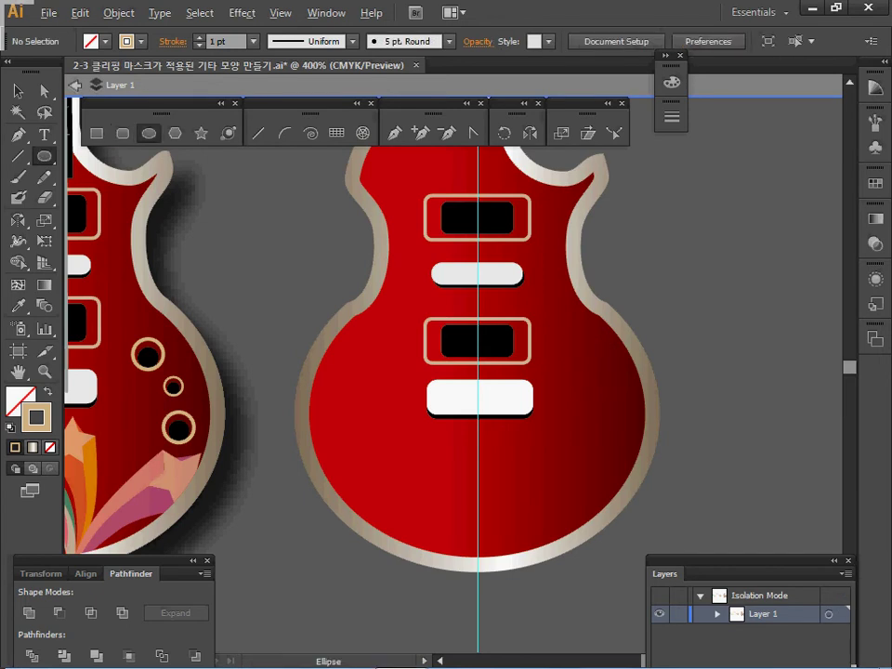
{"action": "left_click_drag", "start_coordinate": [567, 341], "coordinate": [600, 374]}
{"action": "left_click_drag", "start_coordinate": [600, 373], "coordinate": [601, 374]}
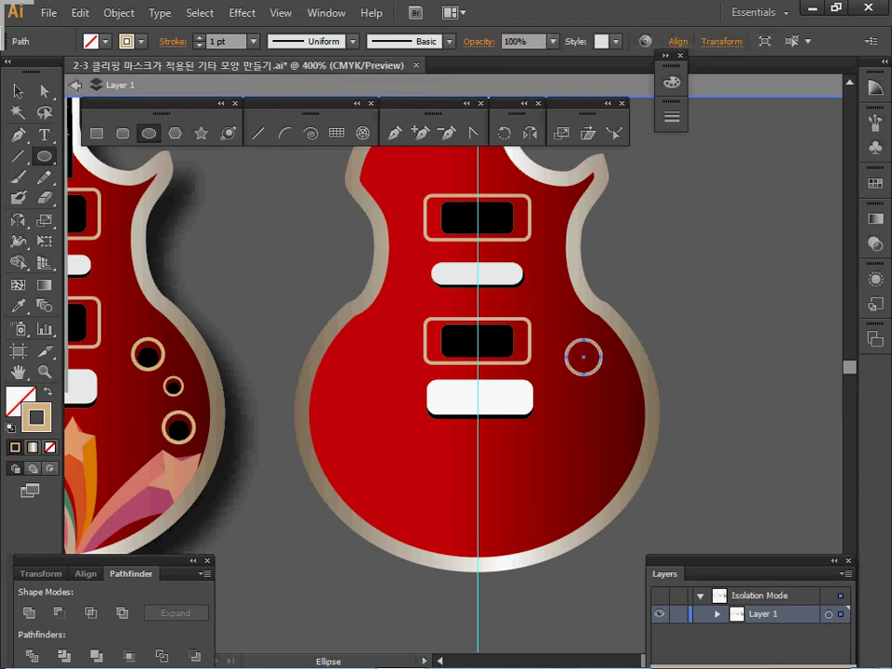
{"action": "left_click", "coordinate": [671, 116]}
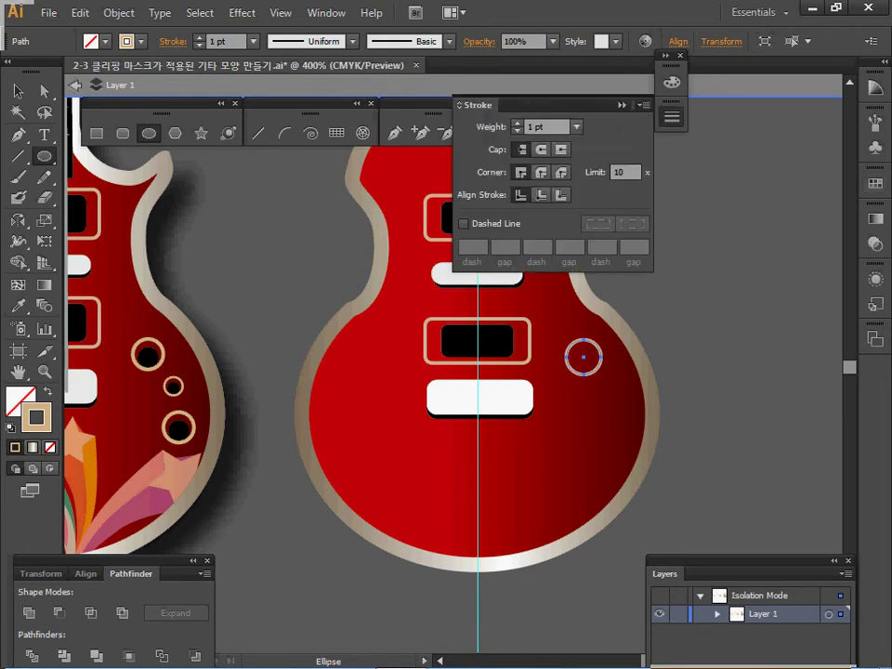
{"action": "key", "text": "ctrl+F10"}
{"action": "key", "text": "Escape"}
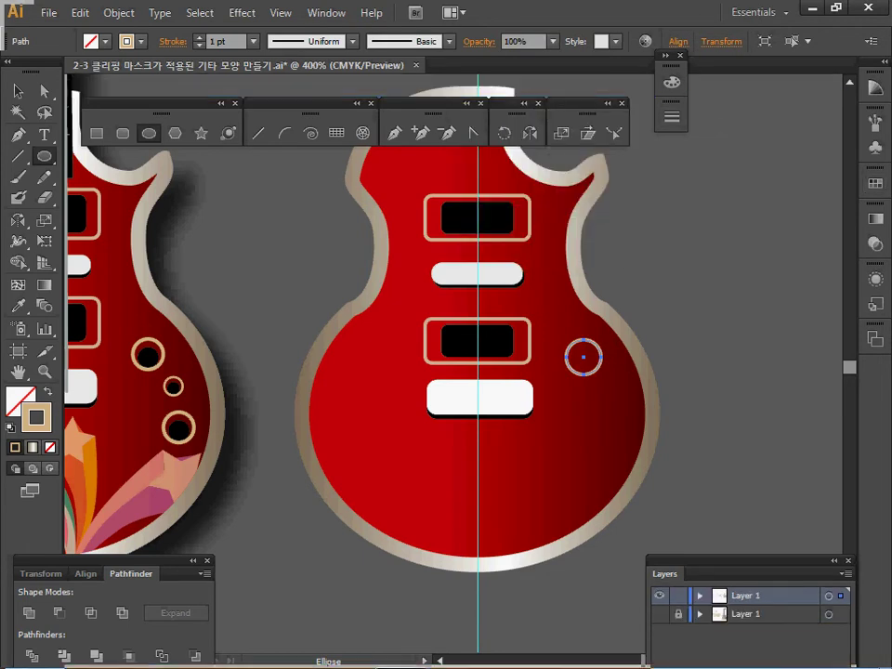
Step: Convert the knob circle's stroke into a filled ring shape with Outline Stroke
{"action": "key", "text": "alt+o"}
{"action": "key", "text": "Down"}
{"action": "key", "text": "Down"}
{"action": "key", "text": "Down"}
{"action": "key", "text": "Down"}
{"action": "key", "text": "Down"}
{"action": "key", "text": "Down"}
{"action": "key", "text": "Down"}
{"action": "key", "text": "Down"}
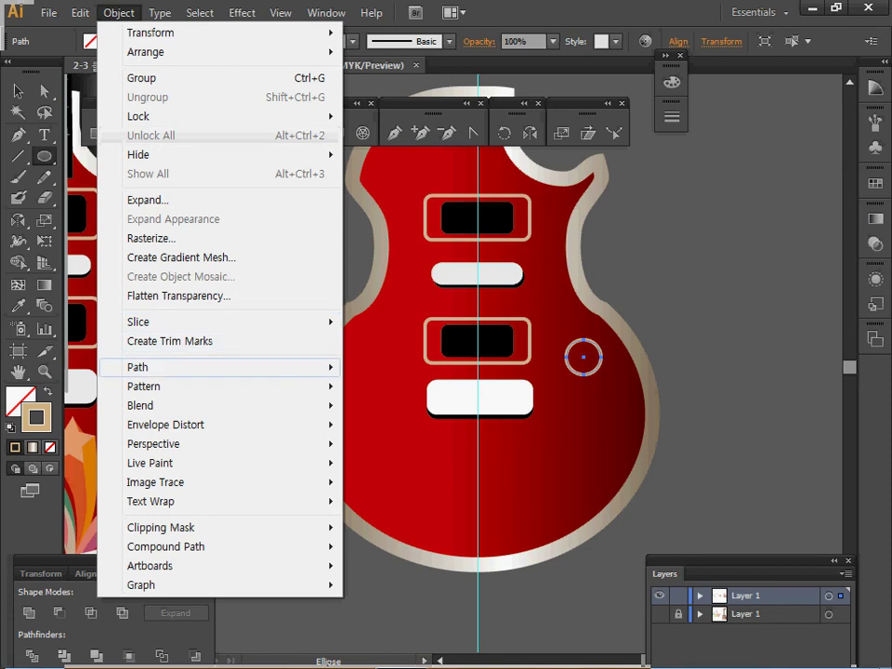
{"action": "key", "text": "Right"}
{"action": "key", "text": "Down"}
{"action": "key", "text": "Down"}
{"action": "key", "text": "Return"}
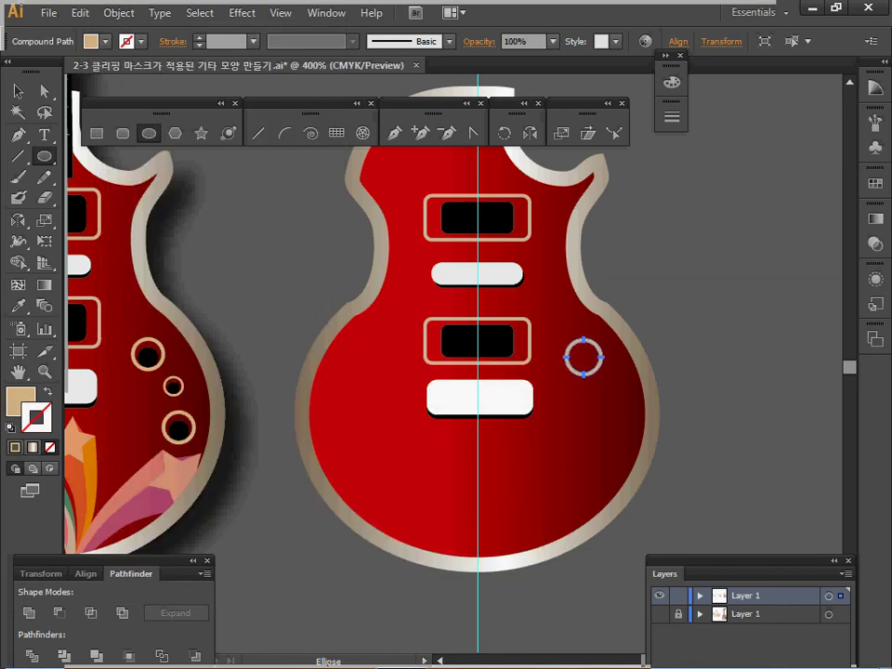
Step: Draw a small circle inside the beige ring on the new guitar body and fill it with black
{"action": "key", "text": "alt"}
{"action": "key", "text": "ctrl+shift+a"}
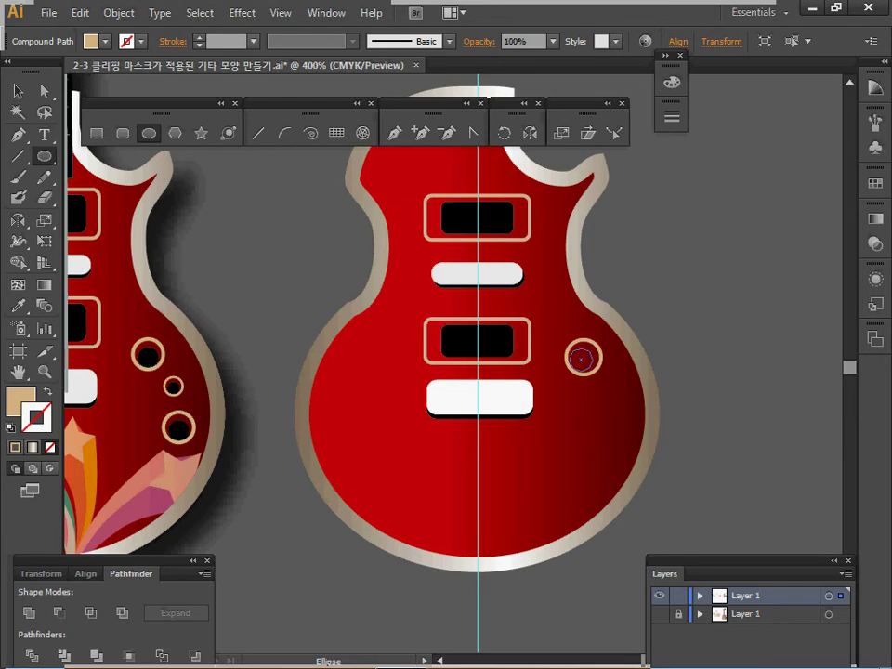
{"action": "left_click", "coordinate": [581, 358]}
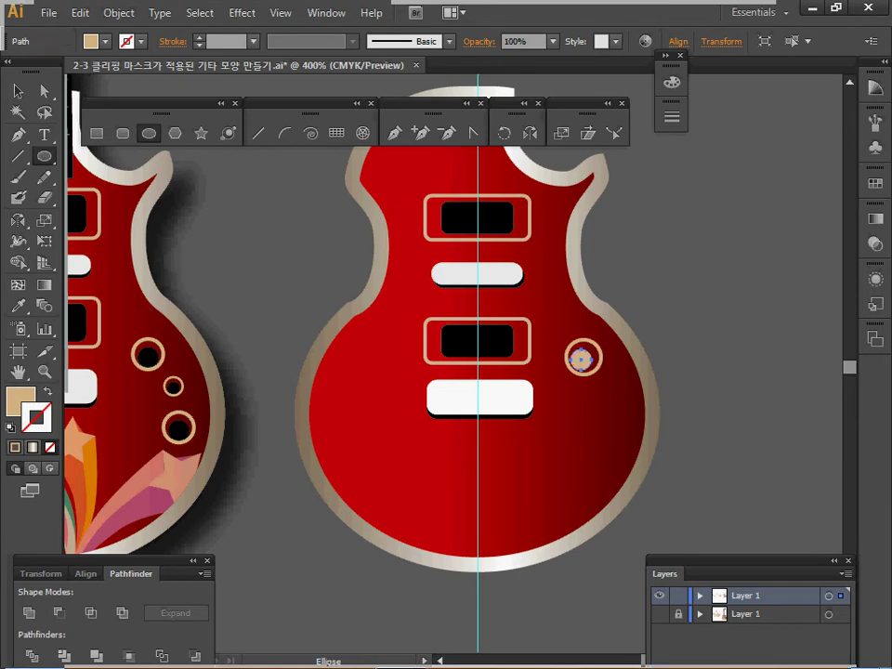
{"action": "left_click", "coordinate": [671, 82]}
{"action": "left_click", "coordinate": [90, 41]}
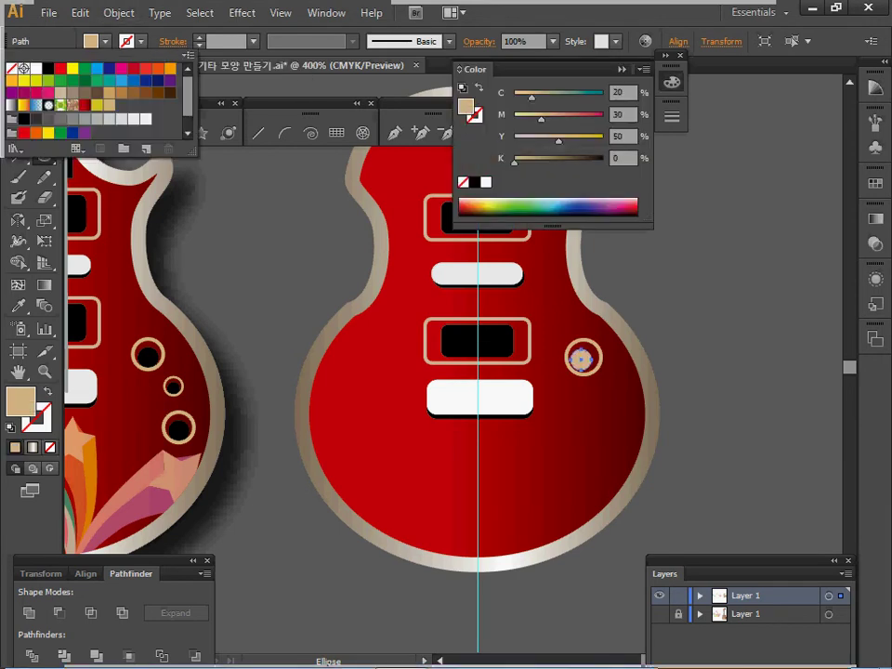
{"action": "left_click", "coordinate": [47, 68]}
{"action": "key", "text": "Escape"}
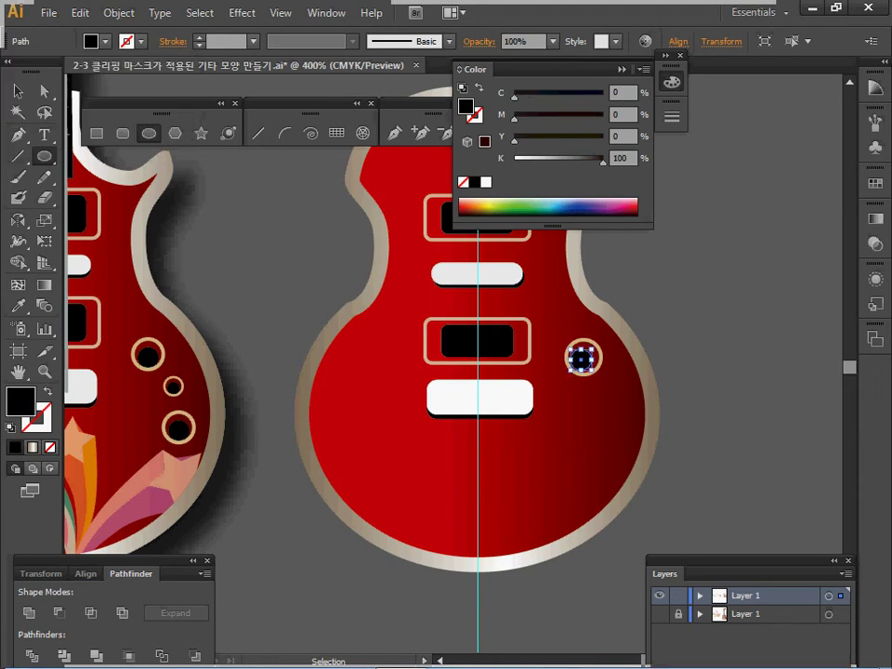
Step: Nudge the black circle slightly downward inside the beige ring to match the reference knob
{"action": "left_click", "coordinate": [580, 359], "text": "shift"}
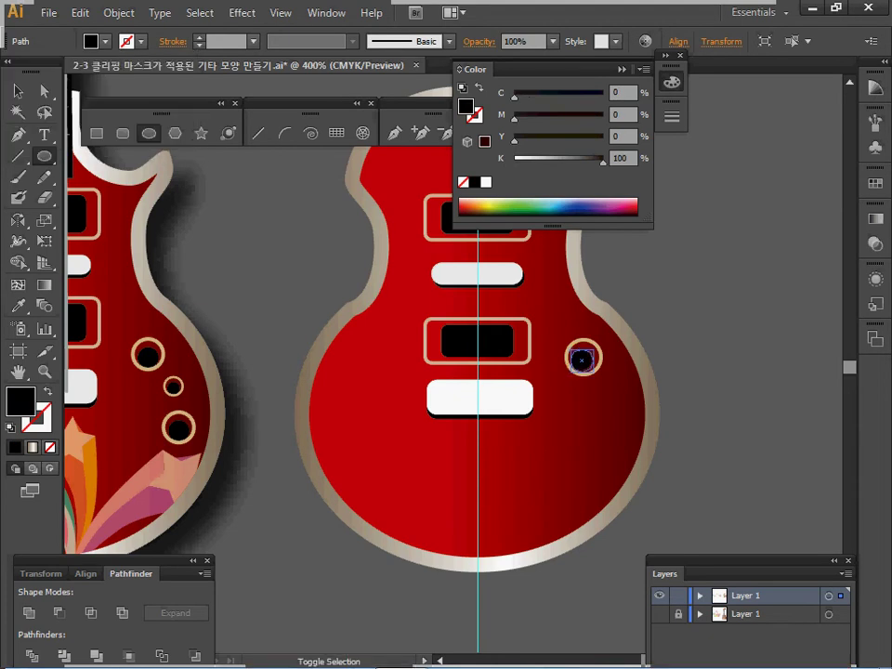
{"action": "key", "text": "ctrl+plus"}
{"action": "left_click_drag", "start_coordinate": [288, 252], "coordinate": [460, 270]}
{"action": "key", "text": "ctrl+shift+a"}
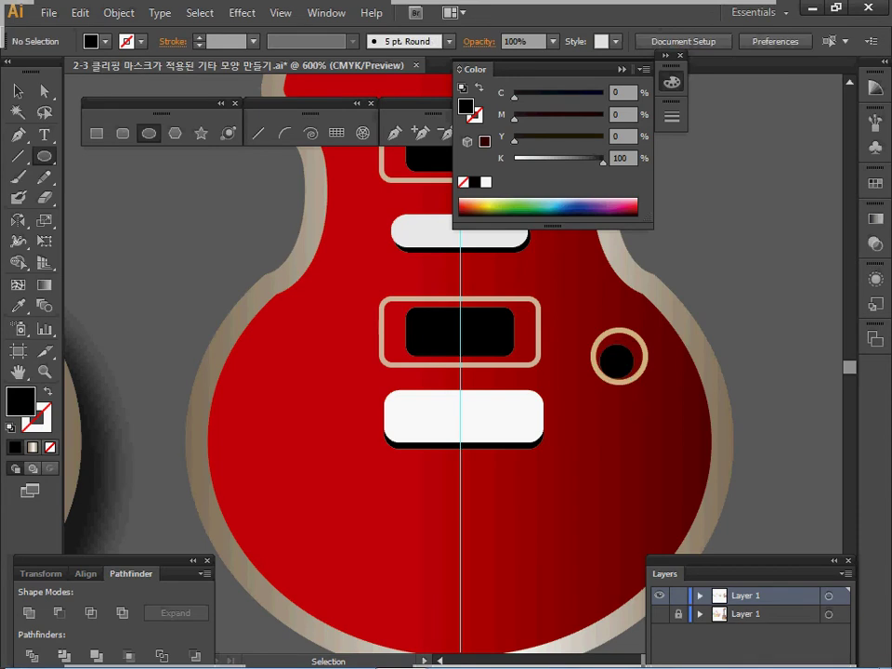
{"action": "left_click", "coordinate": [616, 360]}
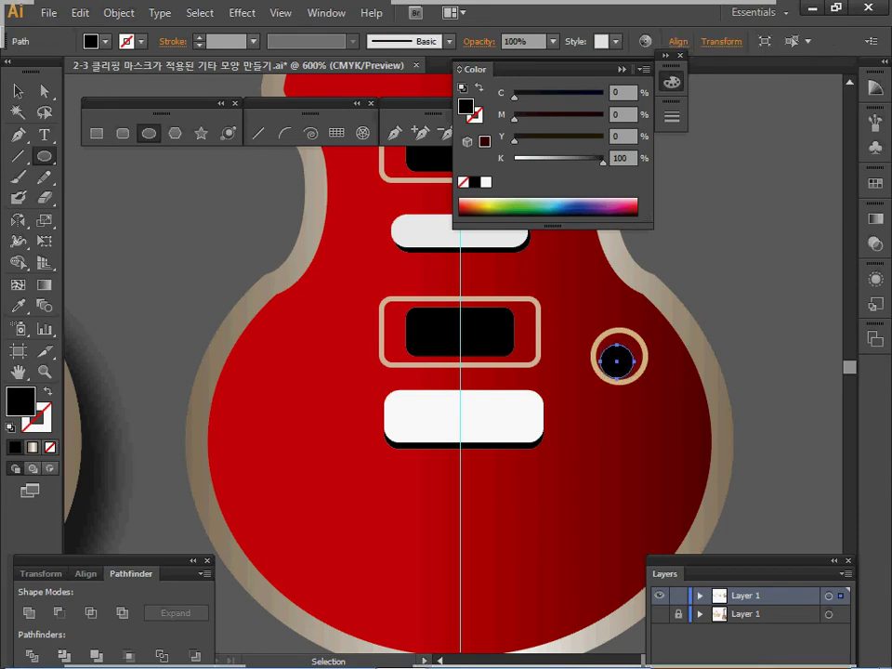
{"action": "key", "text": "ctrl+minus"}
{"action": "left_click_drag", "start_coordinate": [446, 334], "coordinate": [638, 344]}
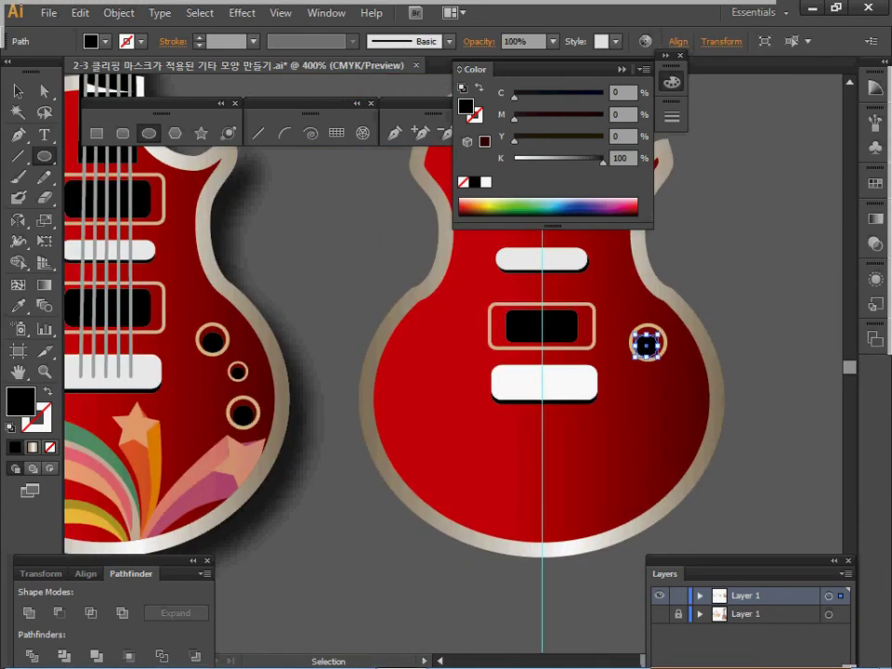
Step: Duplicate the beige ring with its black circle to a second knob position lower along the body's right edge
{"action": "key", "text": "ctrl+shift+a"}
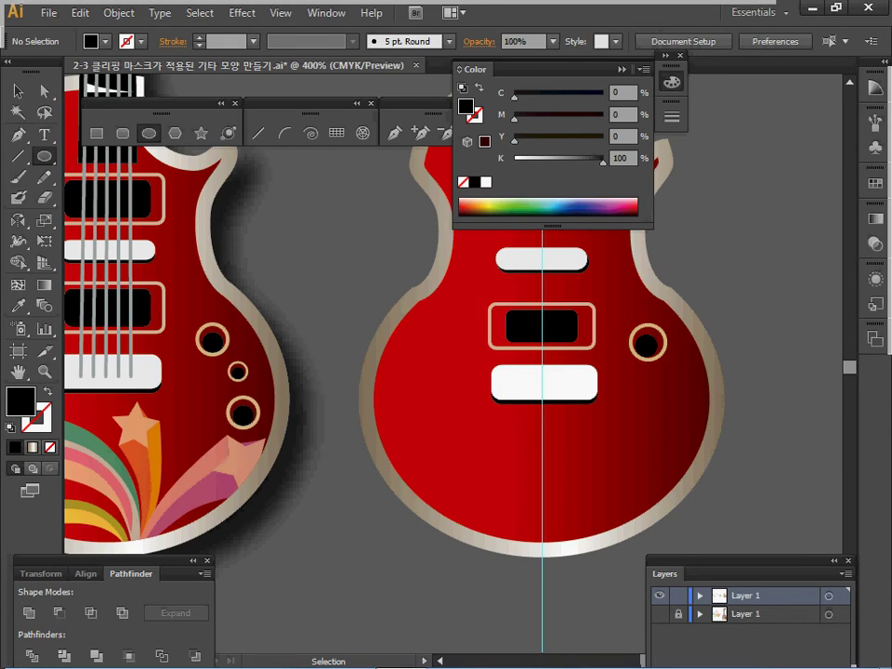
{"action": "left_click_drag", "start_coordinate": [734, 299], "coordinate": [633, 368]}
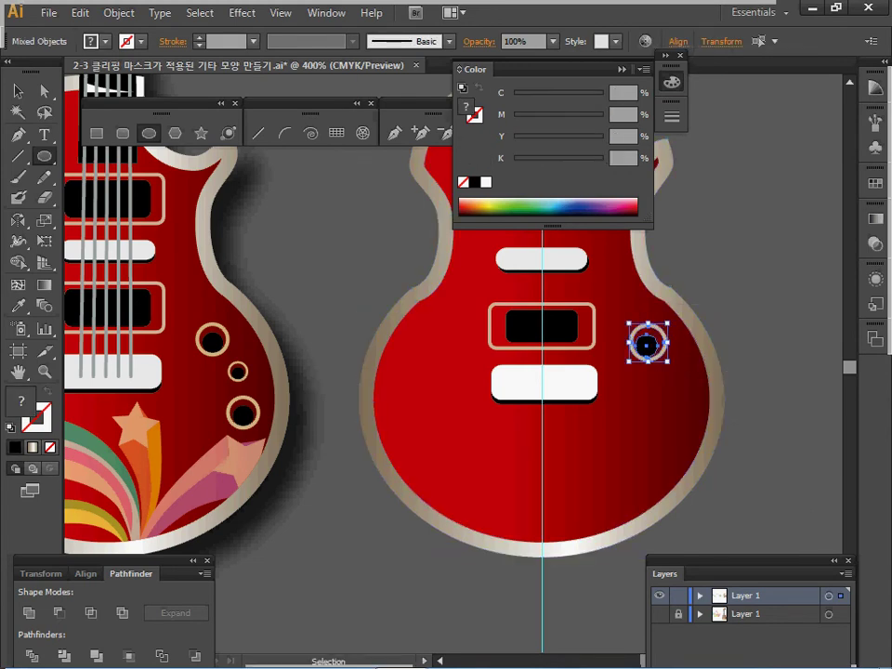
{"action": "left_click_drag", "start_coordinate": [647, 344], "coordinate": [676, 424]}
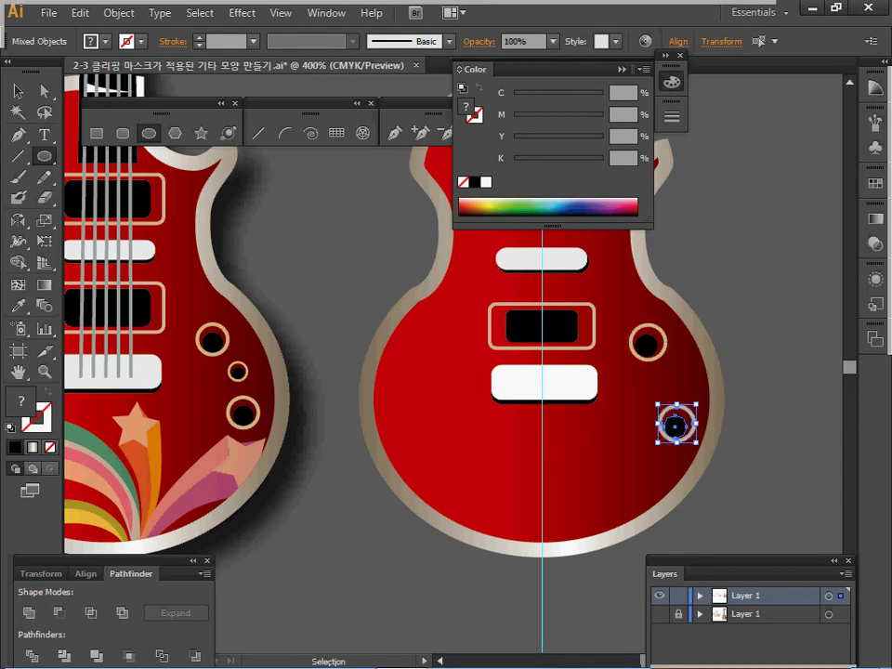
Step: Make a 60% uniformly scaled copy of the lower knob and place it between the two large knobs
{"action": "key", "text": "ctrl"}
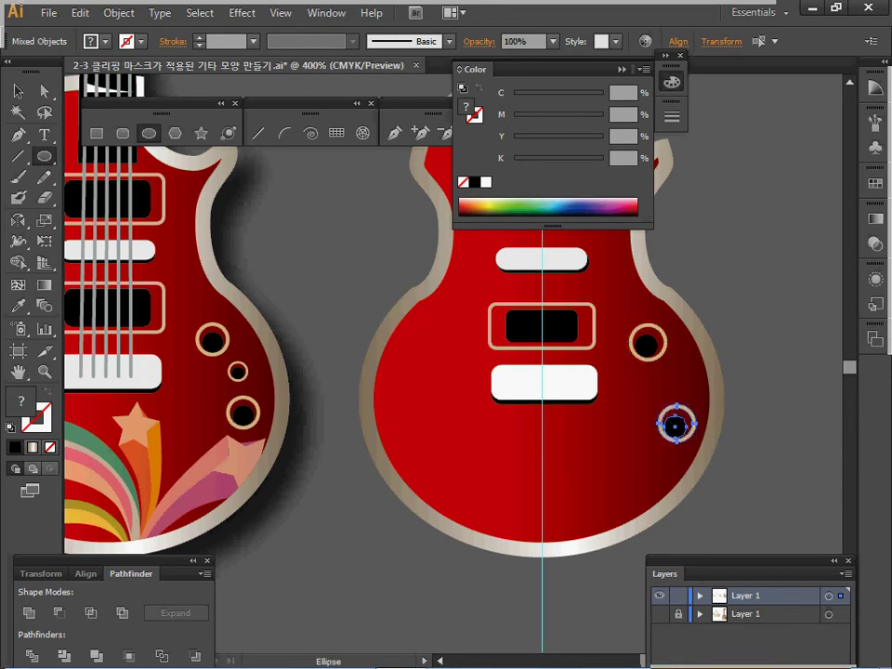
{"action": "key", "text": "s"}
{"action": "left_click", "coordinate": [676, 425], "text": "alt"}
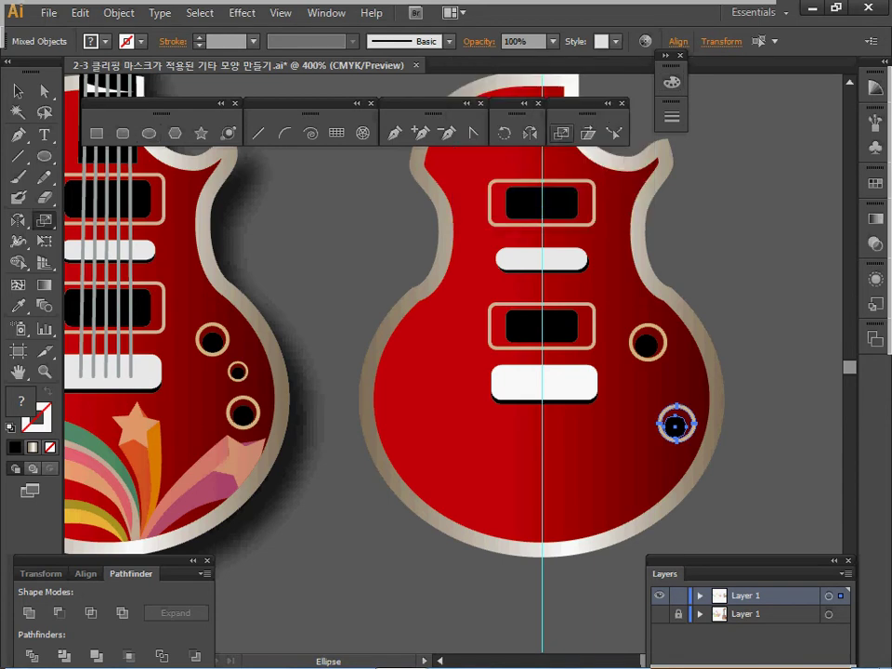
{"action": "type", "text": "60"}
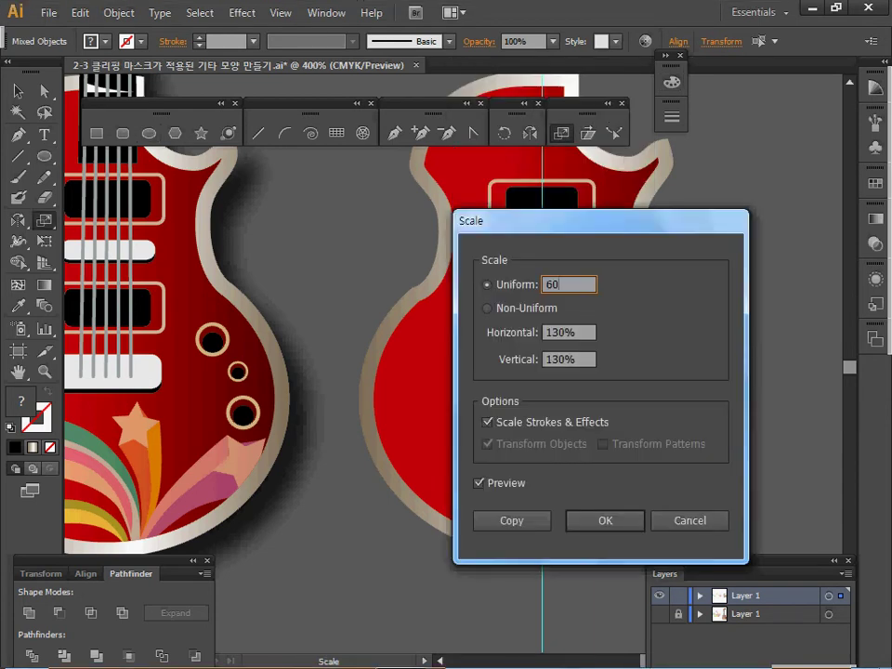
{"action": "key", "text": "Return"}
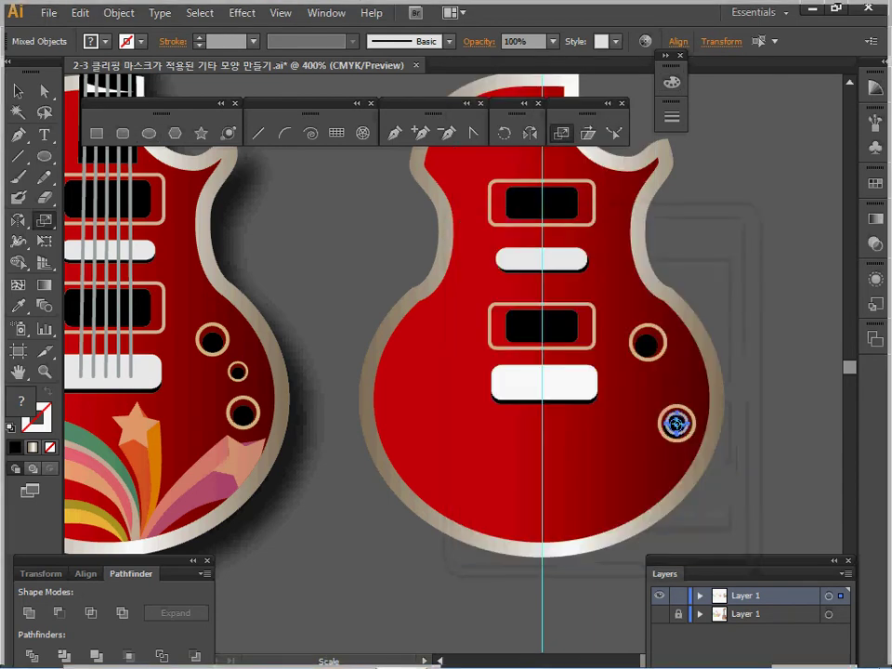
{"action": "left_click_drag", "start_coordinate": [675, 424], "coordinate": [679, 376]}
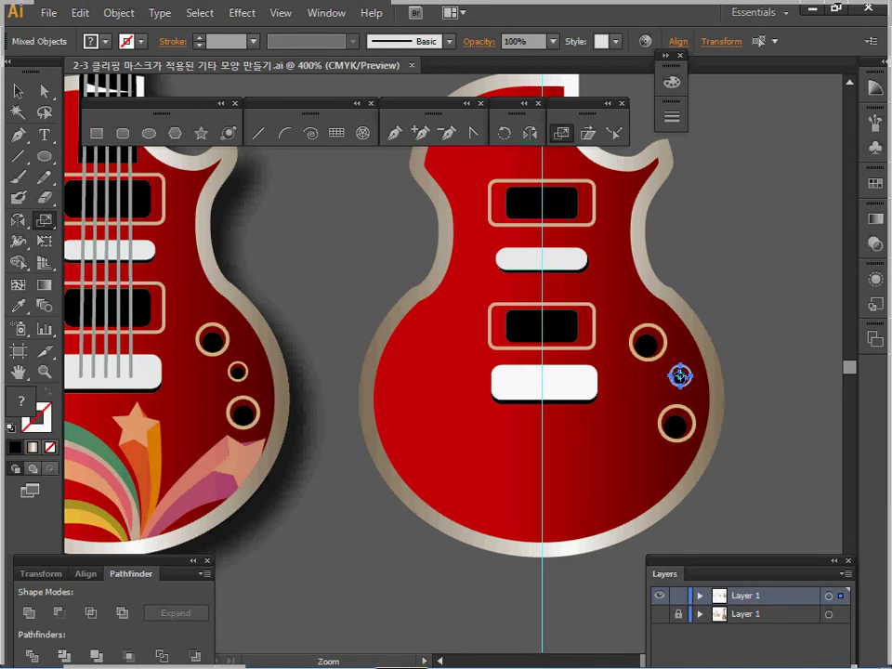
Step: Move the white headstock outline slightly right and down, away from the reference headstock
{"action": "key", "text": "ctrl+minus"}
{"action": "scroll", "coordinate": [371, 362], "scroll_direction": "up", "scroll_amount": 1}
{"action": "key", "text": "ctrl+equal"}
{"action": "scroll", "coordinate": [371, 363], "scroll_direction": "up", "scroll_amount": 5}
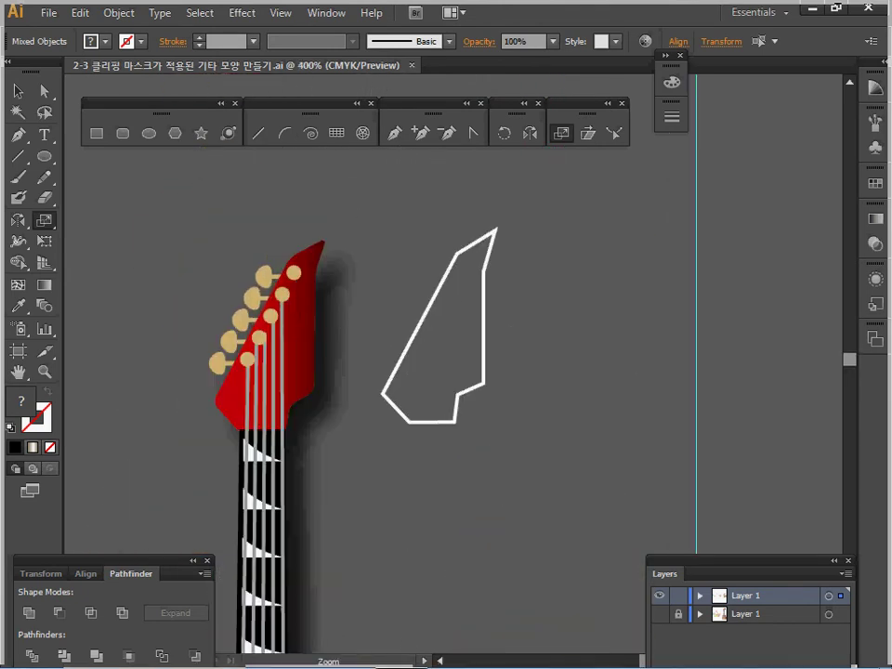
{"action": "key", "text": "ctrl+equal"}
{"action": "scroll", "coordinate": [446, 363], "scroll_direction": "left", "scroll_amount": 2}
{"action": "scroll", "coordinate": [371, 362], "scroll_direction": "right", "scroll_amount": 1}
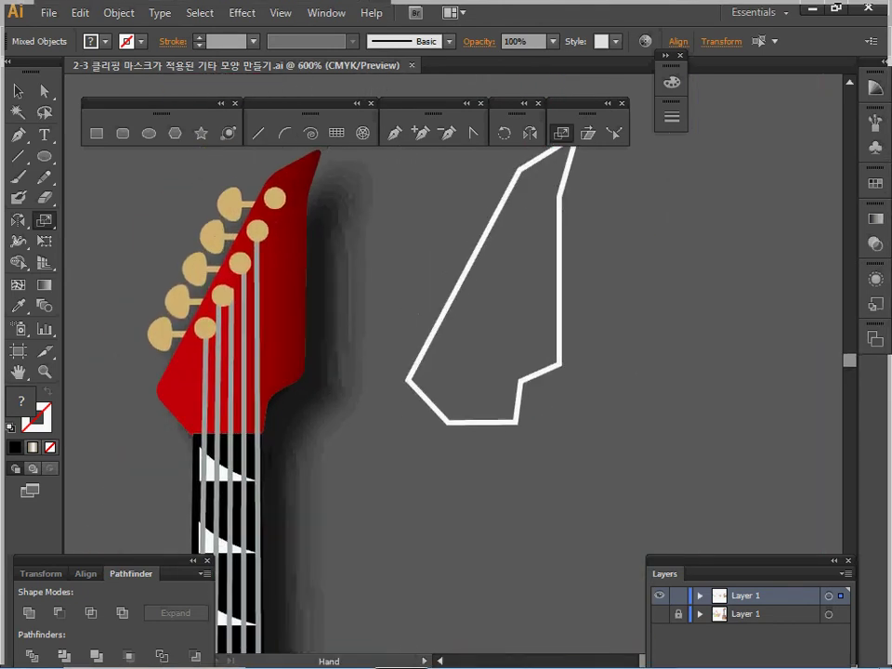
{"action": "scroll", "coordinate": [372, 362], "scroll_direction": "up", "scroll_amount": 1}
{"action": "key", "text": "ctrl"}
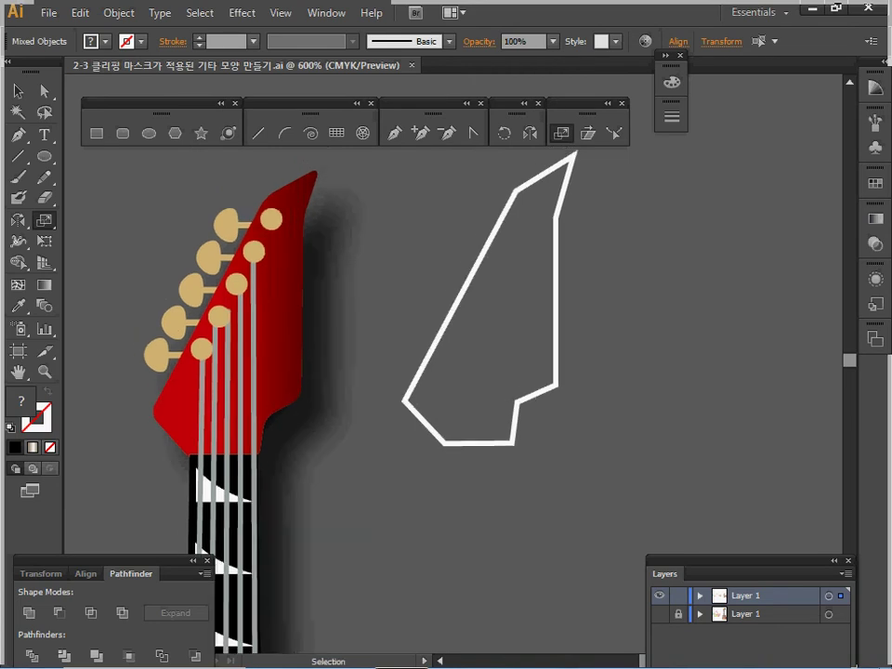
{"action": "mouse_move", "coordinate": [454, 225]}
{"action": "left_mouse_down"}
{"action": "mouse_move", "coordinate": [489, 259]}
{"action": "mouse_move", "coordinate": [497, 294]}
{"action": "left_mouse_up"}
{"action": "key", "text": "space"}
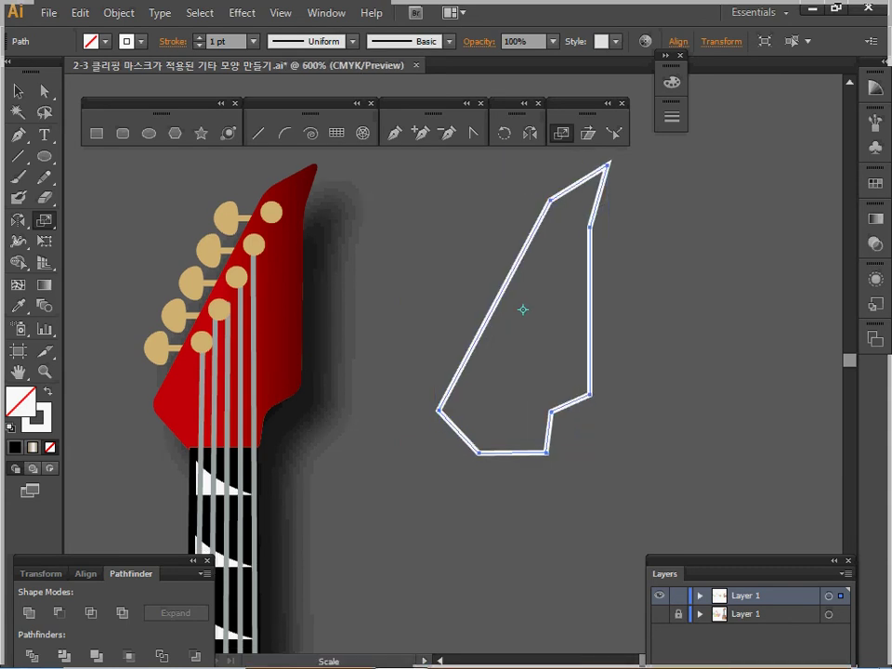
Step: Apply a 0.7 mm Round Corners effect to the headstock outline and expand its appearance into editable paths
{"action": "left_click", "coordinate": [242, 12]}
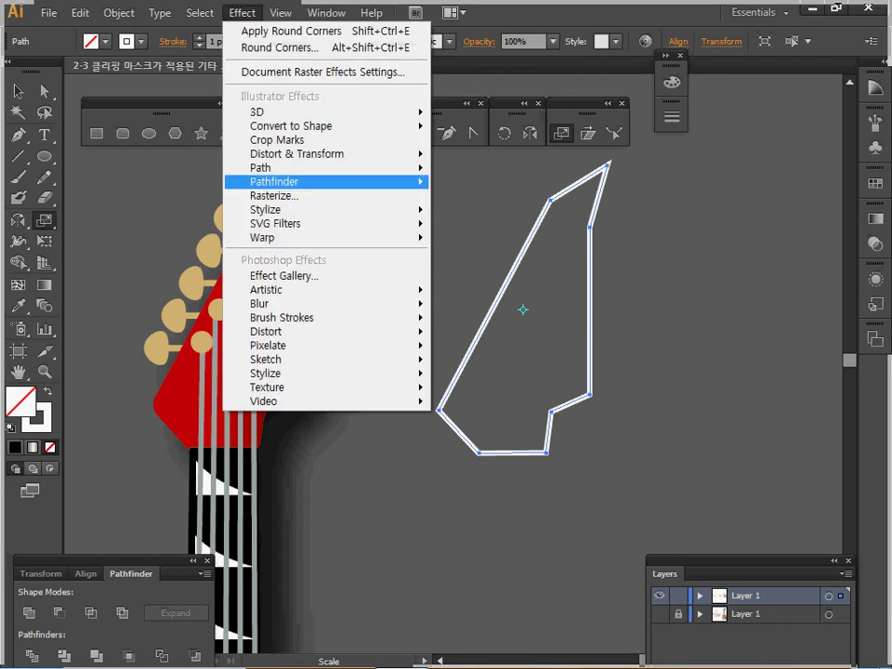
{"action": "mouse_move", "coordinate": [371, 209]}
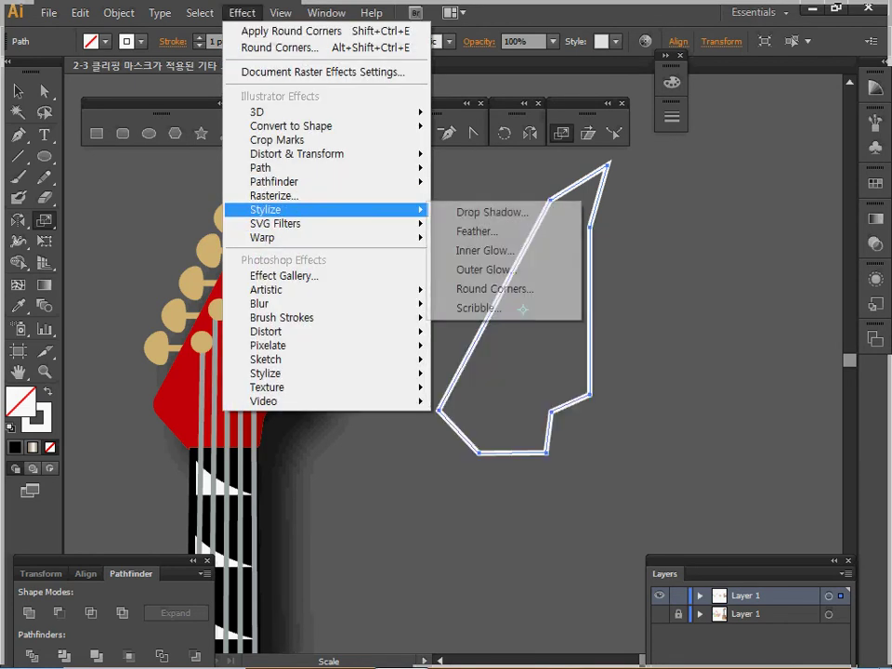
{"action": "left_click", "coordinate": [494, 287]}
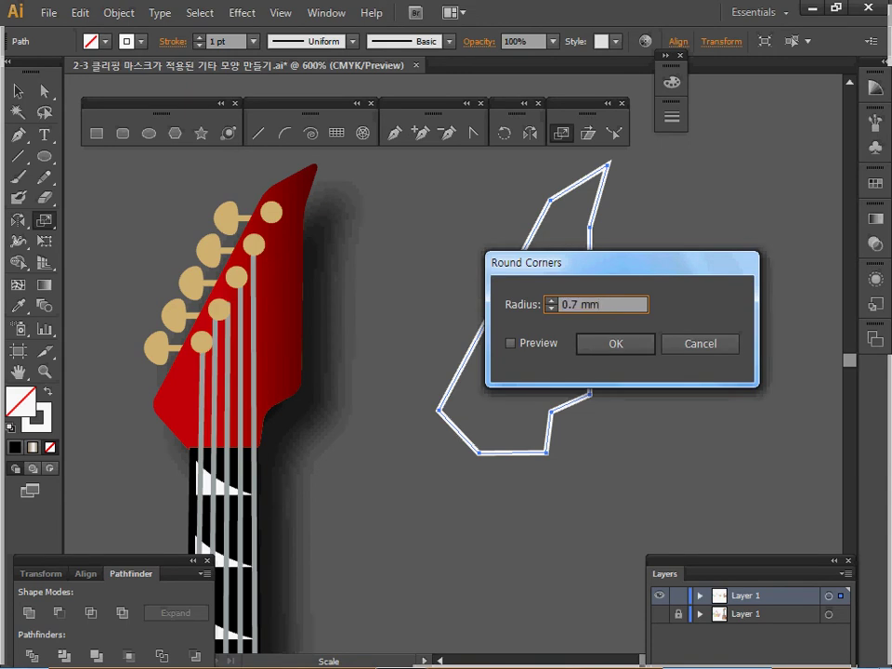
{"action": "left_click", "coordinate": [510, 342]}
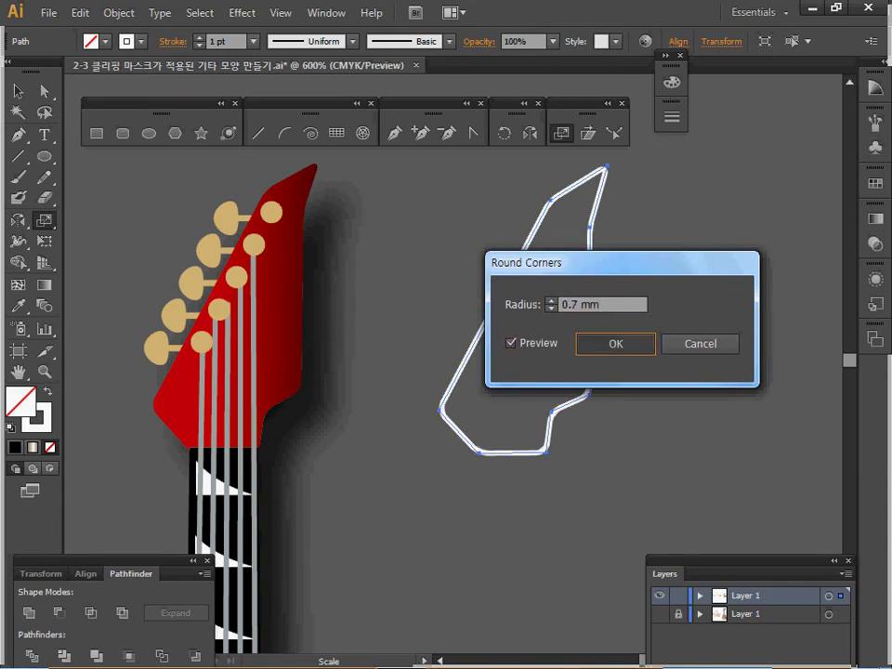
{"action": "left_click", "coordinate": [615, 343]}
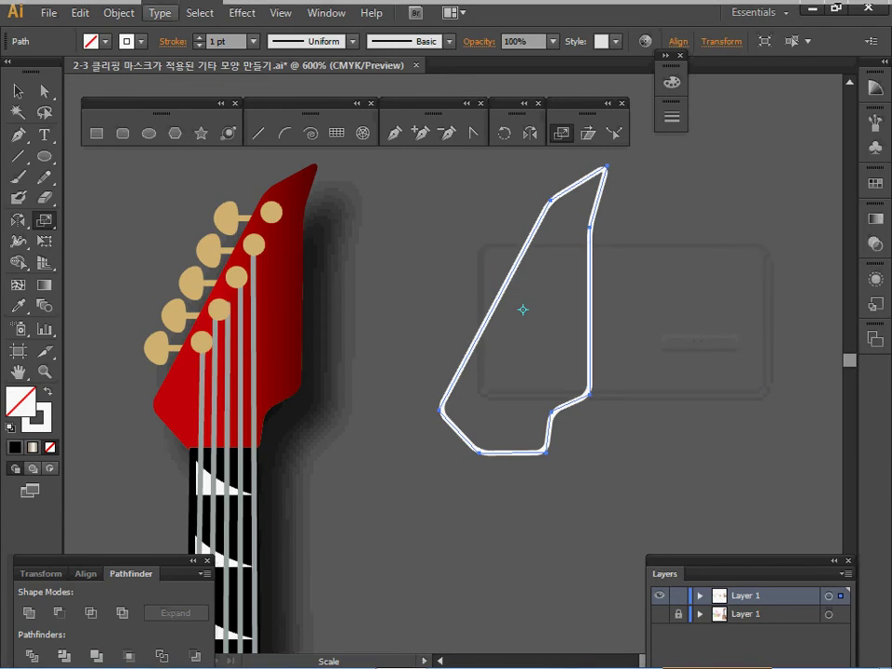
{"action": "left_click", "coordinate": [119, 12]}
{"action": "left_click", "coordinate": [172, 219]}
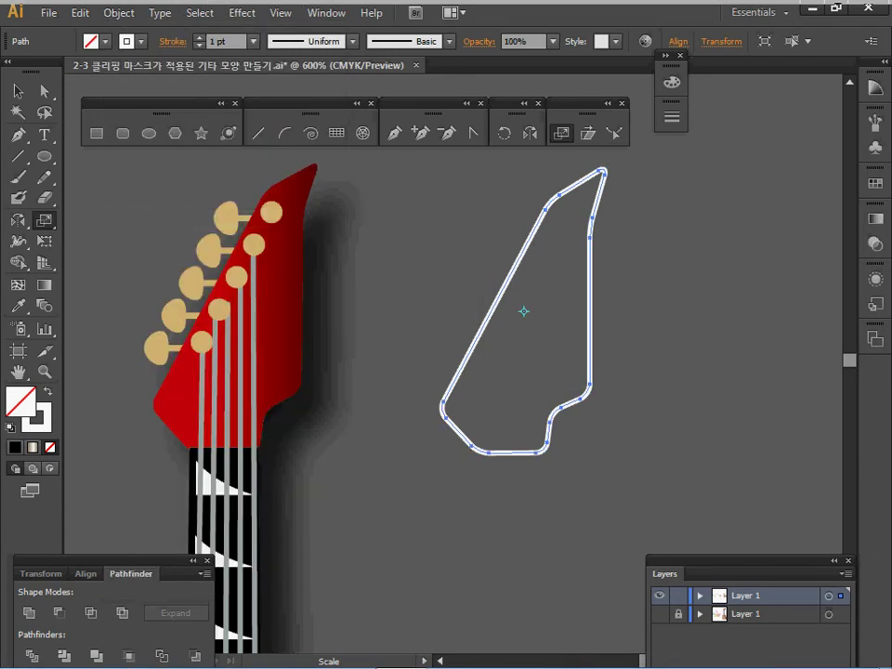
Step: Sample the reference headstock's red gradient fill onto the new headstock shape with the Eyedropper and deselect it
{"action": "key", "text": "ctrl+minus"}
{"action": "key", "text": "ctrl+minus"}
{"action": "key", "text": "ctrl+minus"}
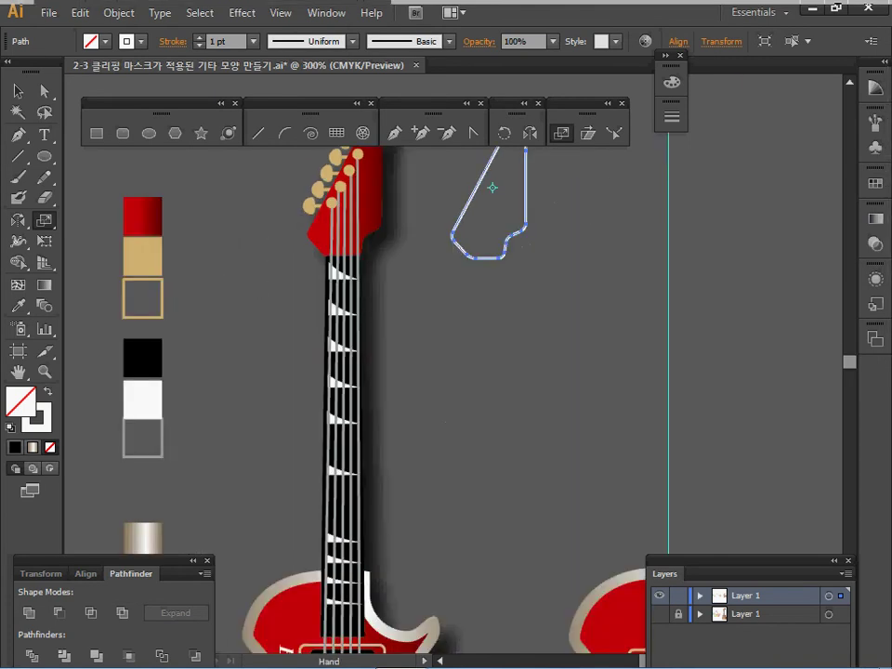
{"action": "left_click_drag", "start_coordinate": [446, 371], "coordinate": [404, 368]}
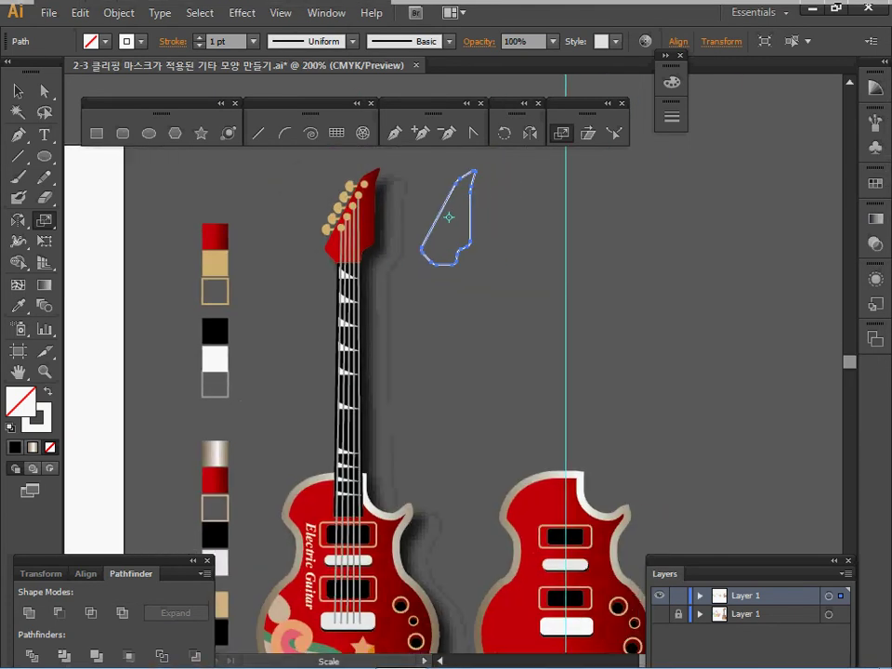
{"action": "key", "text": "i"}
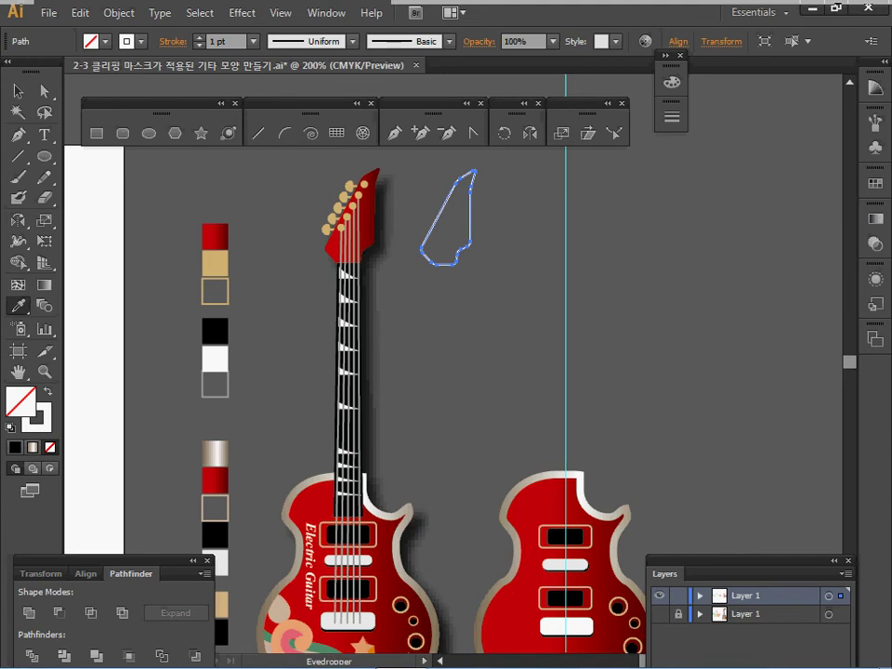
{"action": "left_click", "coordinate": [355, 206]}
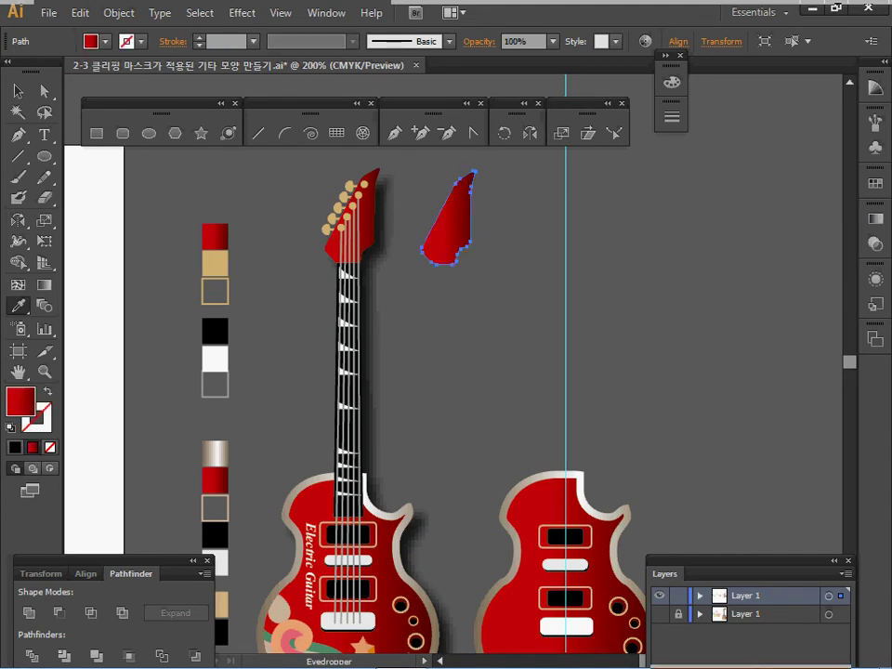
{"action": "key", "text": "v"}
{"action": "key", "text": "ctrl+shift+a"}
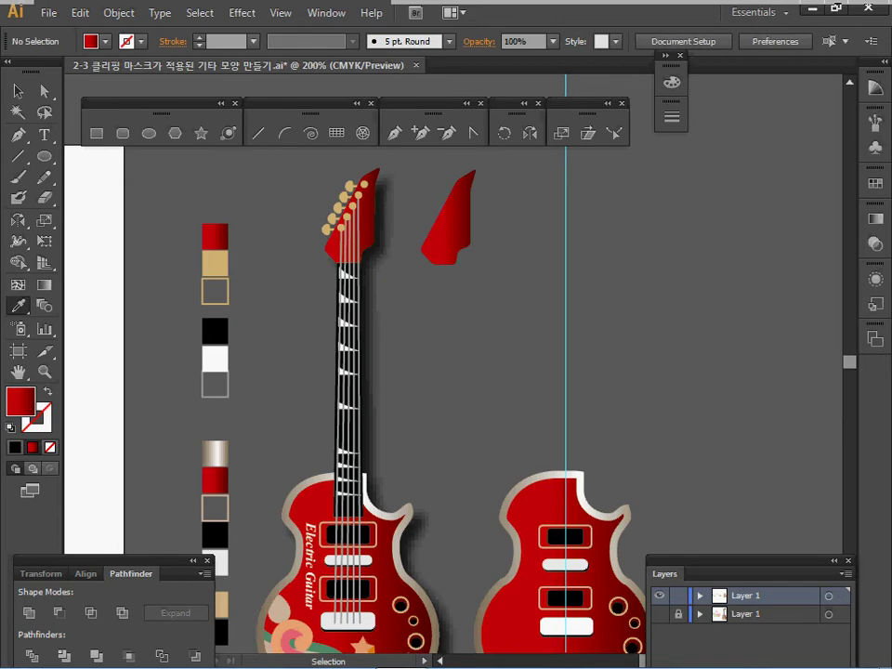
Step: Move the red headstock onto the vertical guide above the new guitar body and save the document
{"action": "key", "text": "i"}
{"action": "left_click_drag", "start_coordinate": [451, 223], "coordinate": [563, 224]}
{"action": "key", "text": "ctrl+shift+a"}
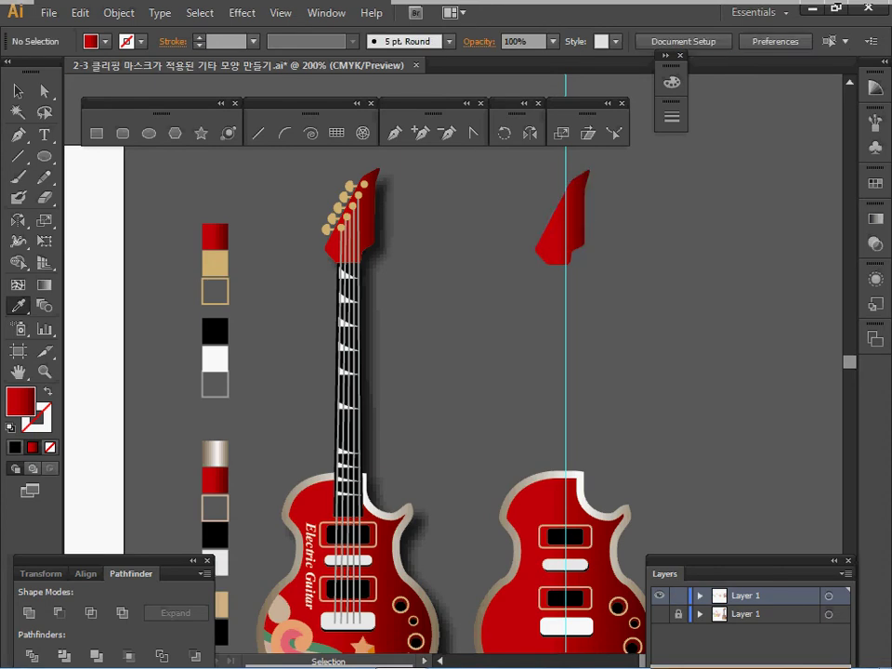
{"action": "key", "text": "i"}
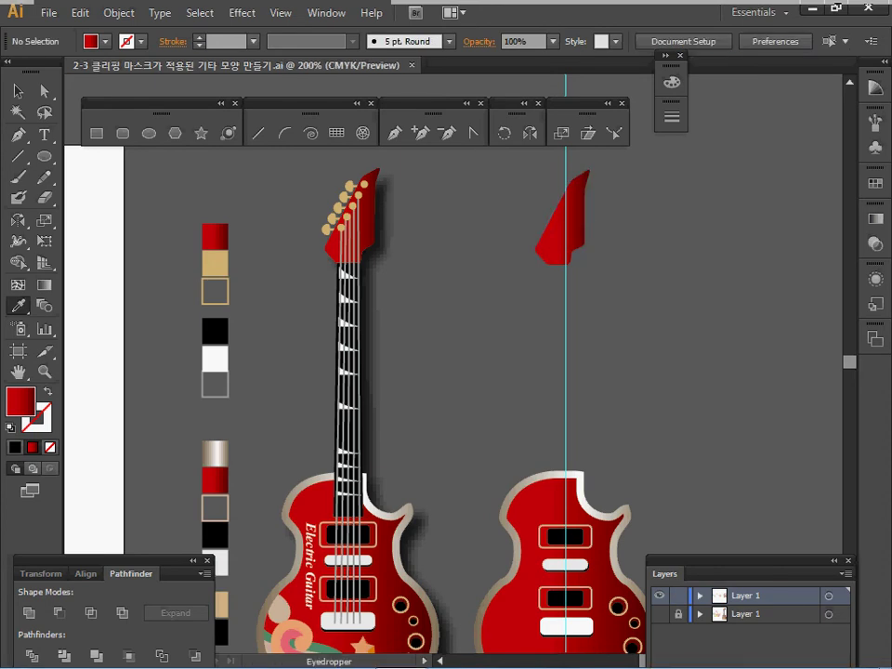
Step: Load the tan fill of the reference guitar's tuning-peg circle as the current fill, leaving nothing selected
{"action": "key", "text": "ctrl+plus"}
{"action": "key", "text": "ctrl+plus"}
{"action": "scroll", "coordinate": [446, 352], "scroll_direction": "left", "scroll_amount": 5}
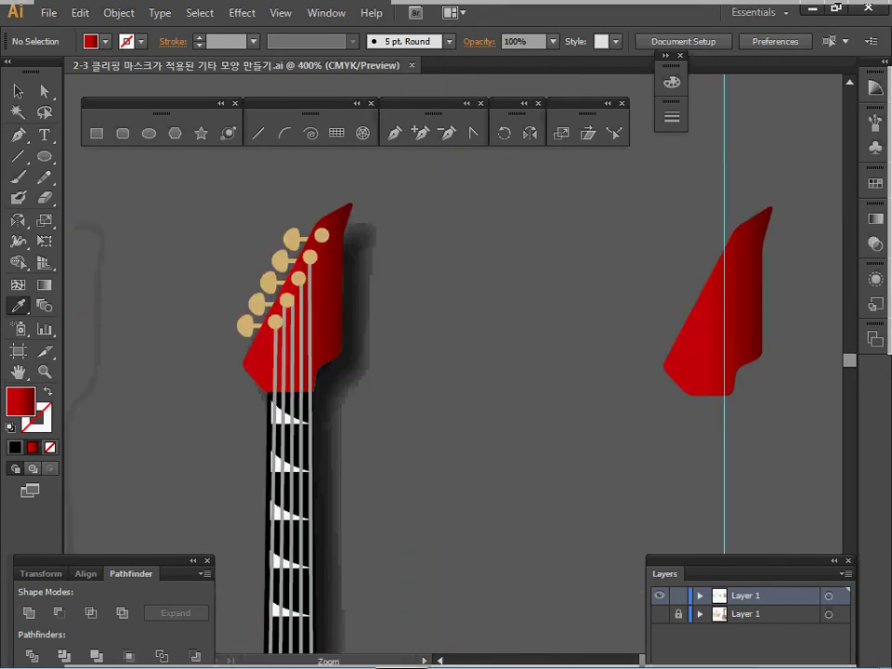
{"action": "left_click", "coordinate": [288, 464], "text": "ctrl"}
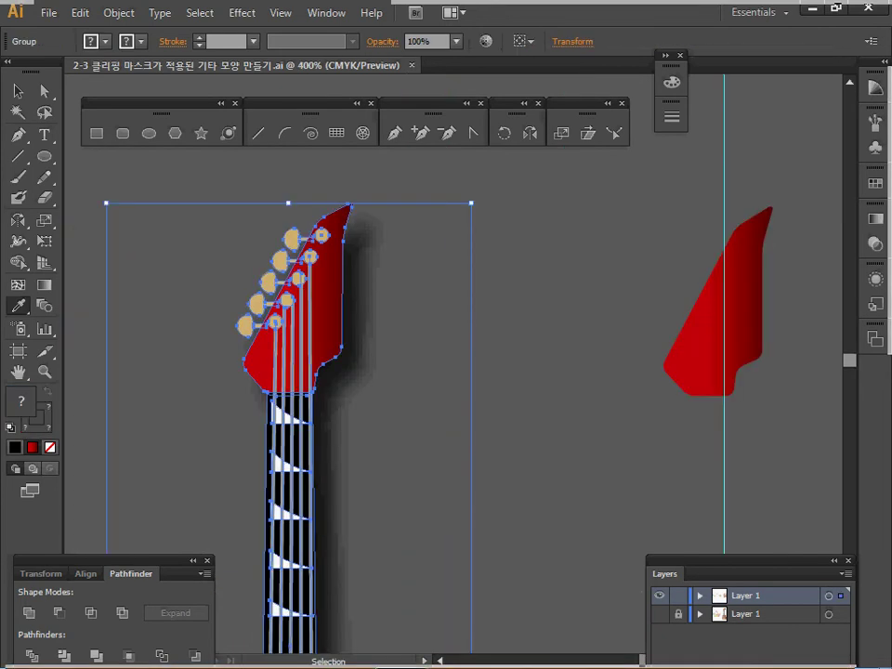
{"action": "key", "text": "ctrl+shift+a"}
{"action": "key", "text": "a"}
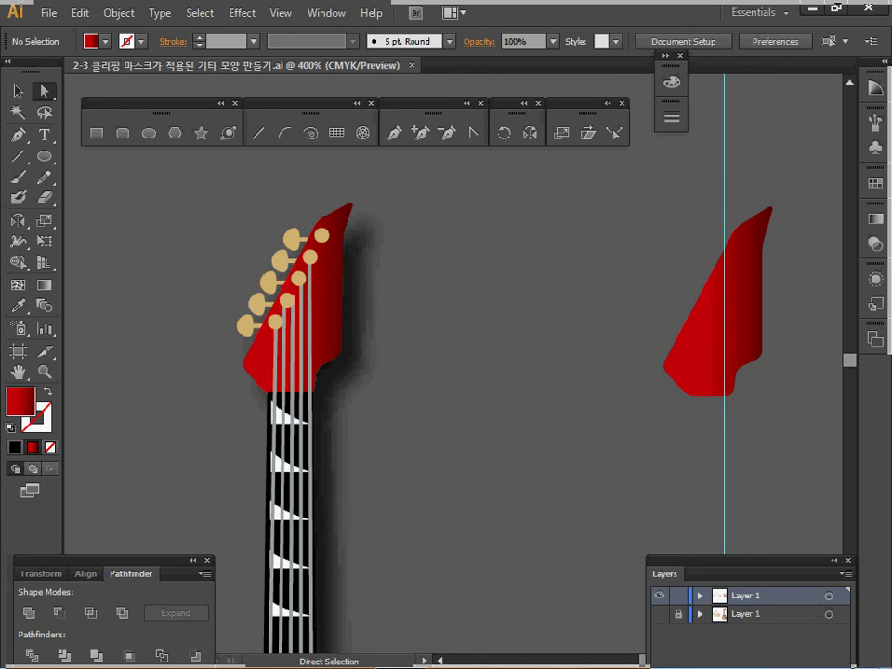
{"action": "left_click", "coordinate": [321, 236]}
{"action": "key", "text": "ctrl+shift+a"}
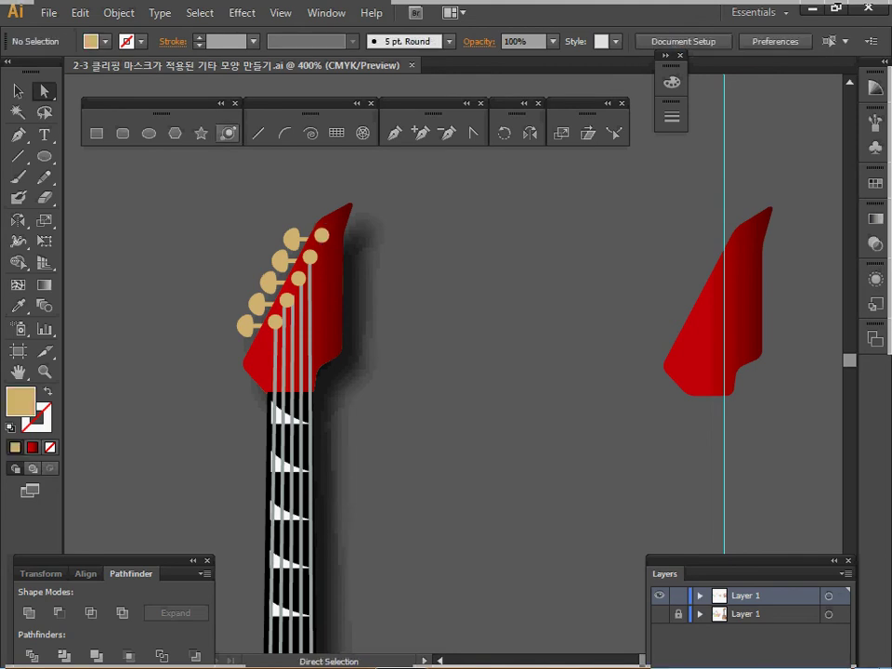
Step: Draw a small upright tan ellipse beside the reference headstock and flatten its right side into a tuning-peg knob shape
{"action": "key", "text": "l"}
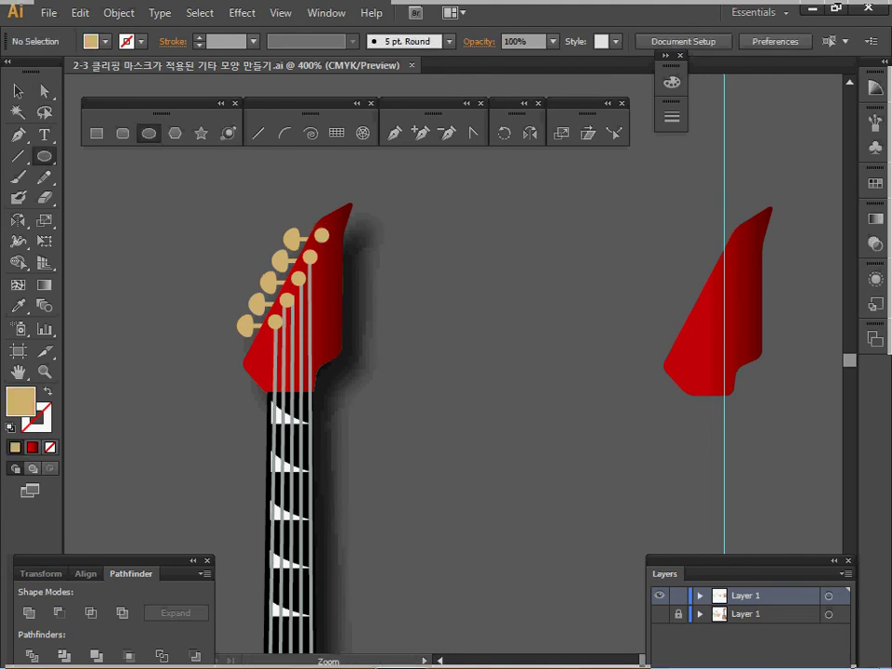
{"action": "key", "text": "ctrl+plus"}
{"action": "left_click_drag", "start_coordinate": [371, 371], "coordinate": [571, 346]}
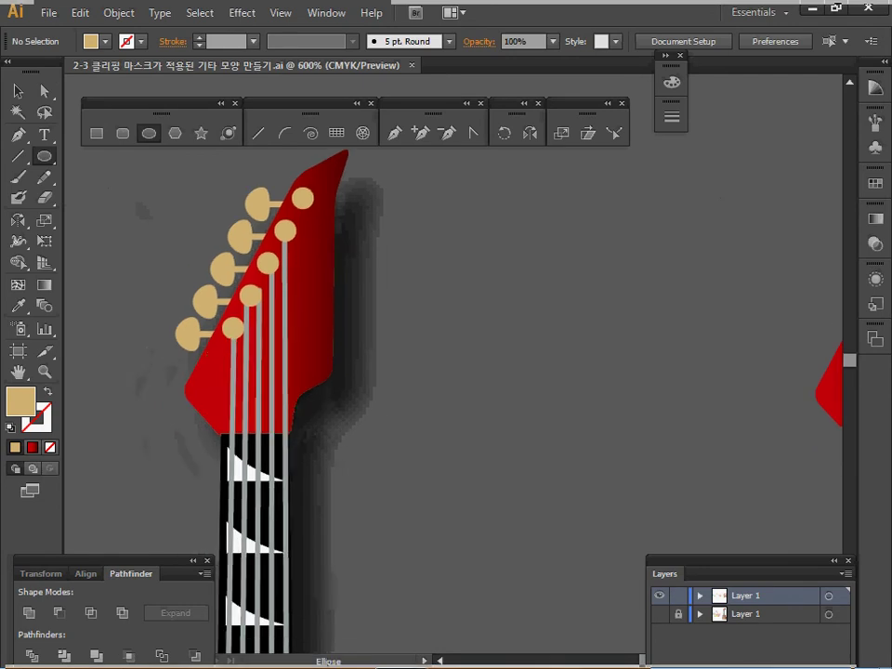
{"action": "left_click_drag", "start_coordinate": [522, 242], "coordinate": [522, 243]}
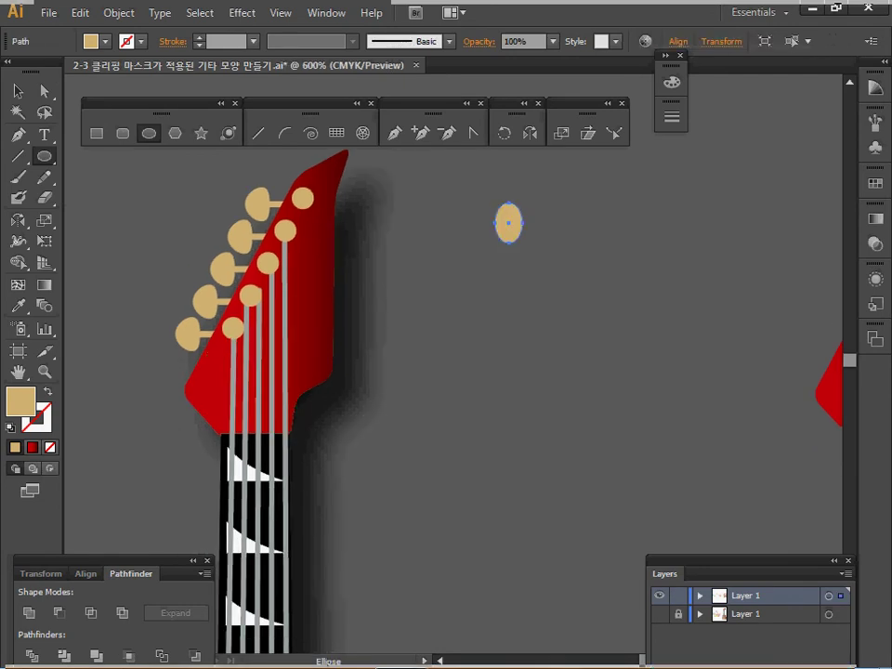
{"action": "key", "text": "a"}
{"action": "left_click", "coordinate": [508, 223]}
{"action": "key", "text": "Left"}
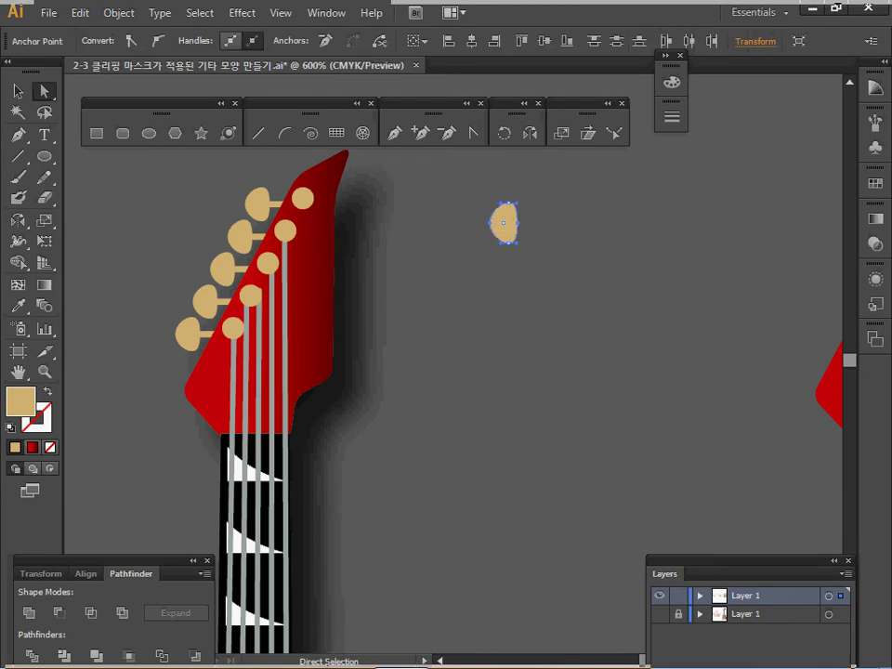
Step: Draw a thin horizontal tan rectangle extending right from the knob as the tuning-peg stem
{"action": "key", "text": "ctrl+shift+a"}
{"action": "key", "text": "m"}
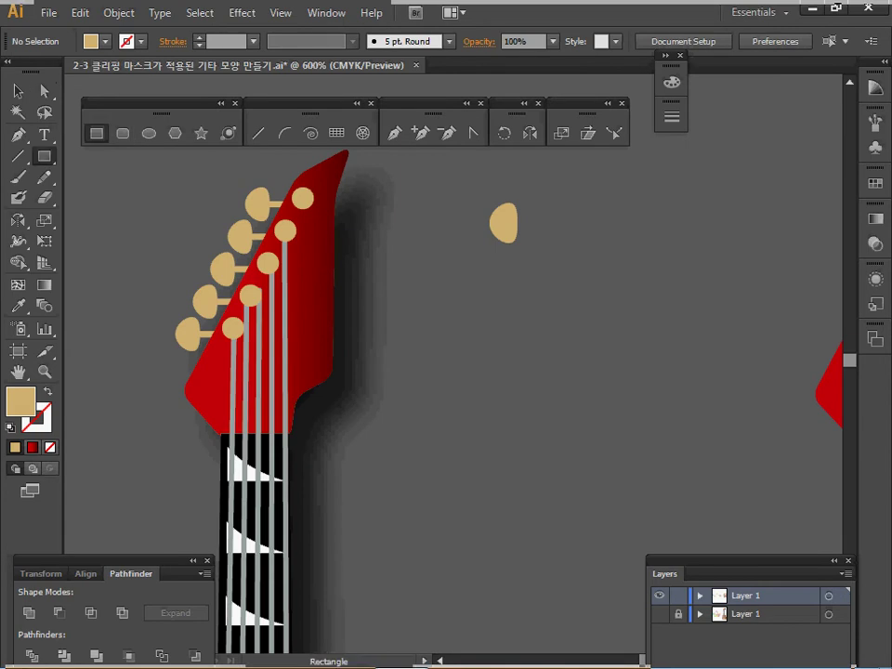
{"action": "left_click_drag", "start_coordinate": [506, 220], "coordinate": [551, 227]}
Step: Align the knob and stem on their vertical centres and unite them into one peg shape
{"action": "left_click_drag", "start_coordinate": [462, 177], "coordinate": [575, 266]}
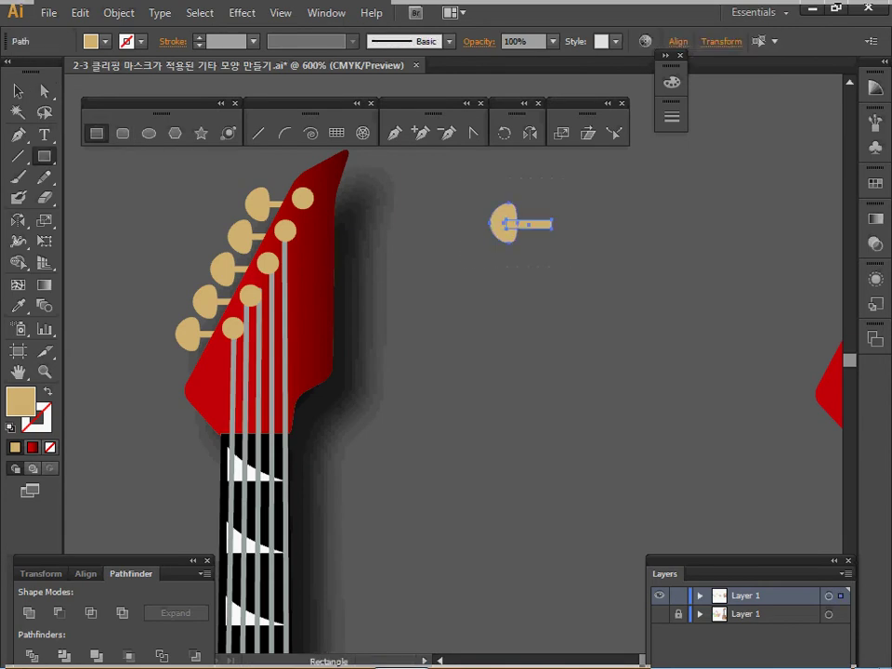
{"action": "key", "text": "shift+F7"}
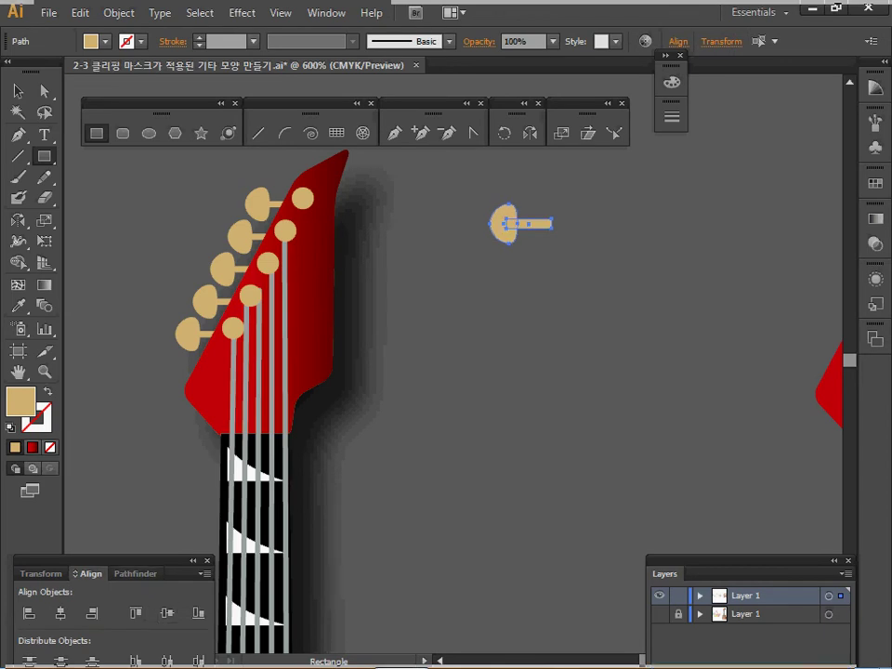
{"action": "key", "text": "ctrl+shift+a"}
{"action": "key", "text": "ctrl+a"}
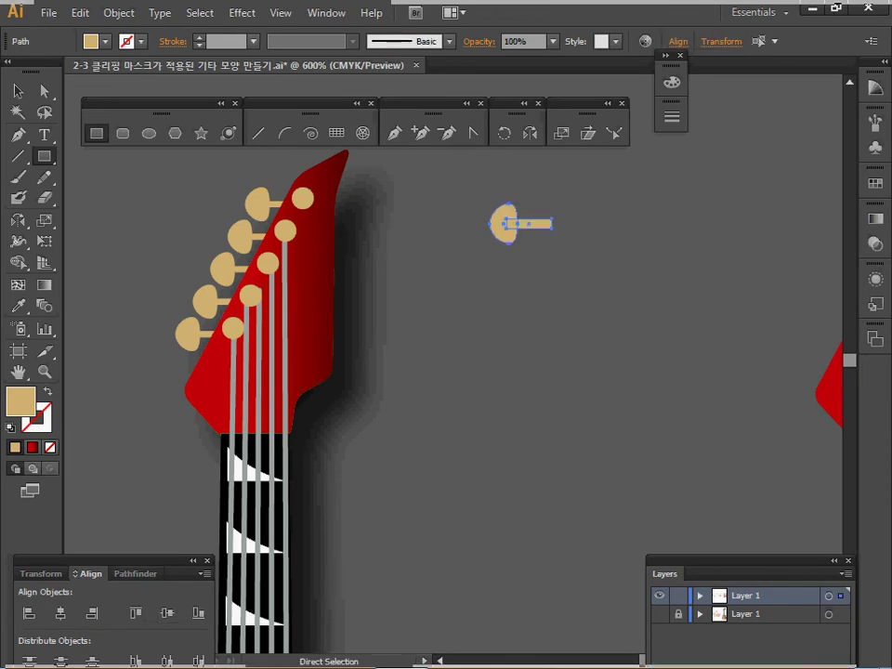
{"action": "key", "text": "ctrl+shift+F9"}
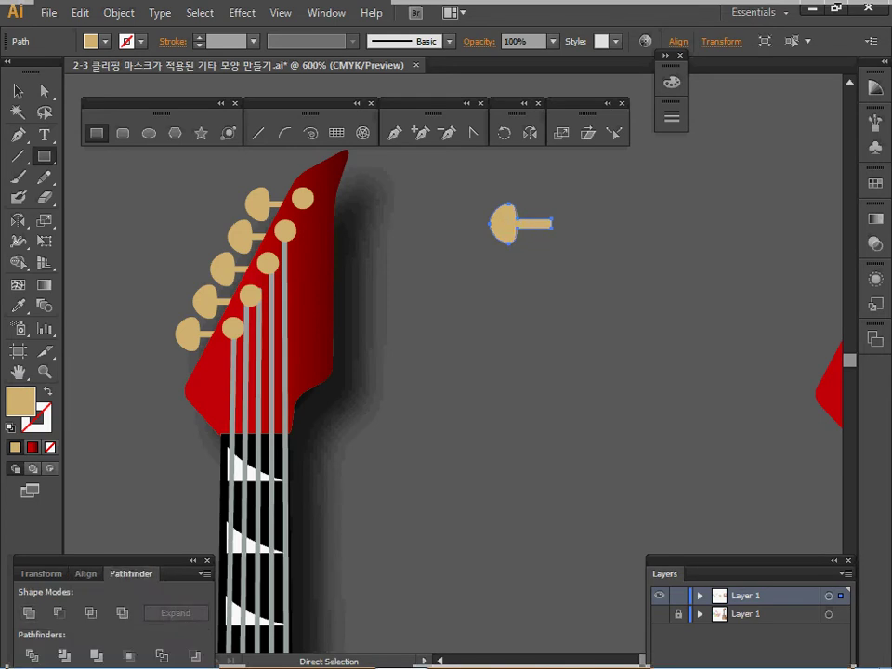
Step: Draw a small tan circle just to the right of the peg stem
{"action": "key", "text": "ctrl+shift+a"}
{"action": "key", "text": "l"}
{"action": "key", "text": "alt"}
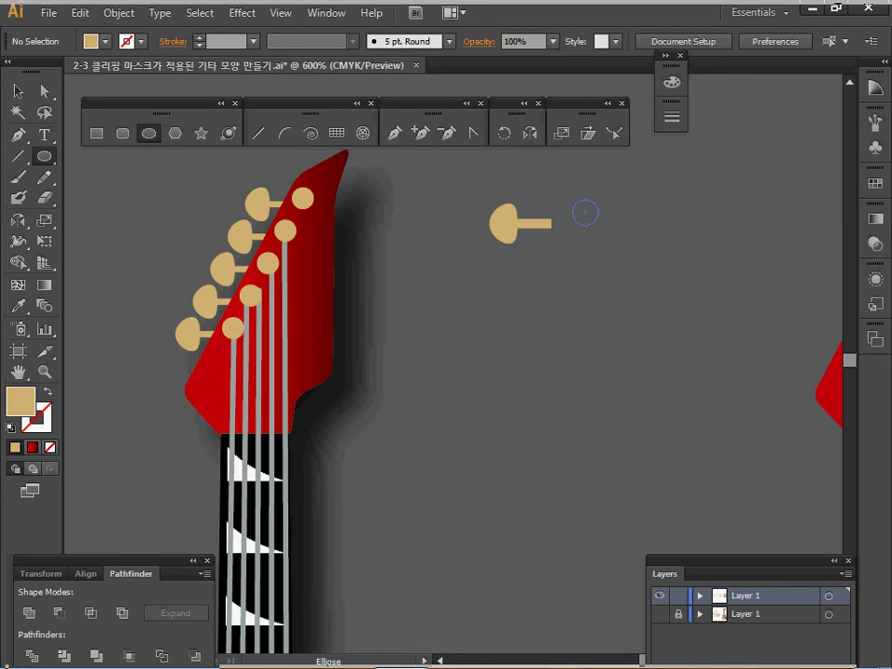
{"action": "left_click_drag", "start_coordinate": [596, 225], "coordinate": [596, 225]}
Step: Align the top edges of the peg shape and the small circle, then deselect them
{"action": "key", "text": "v"}
{"action": "left_click_drag", "start_coordinate": [458, 187], "coordinate": [613, 253]}
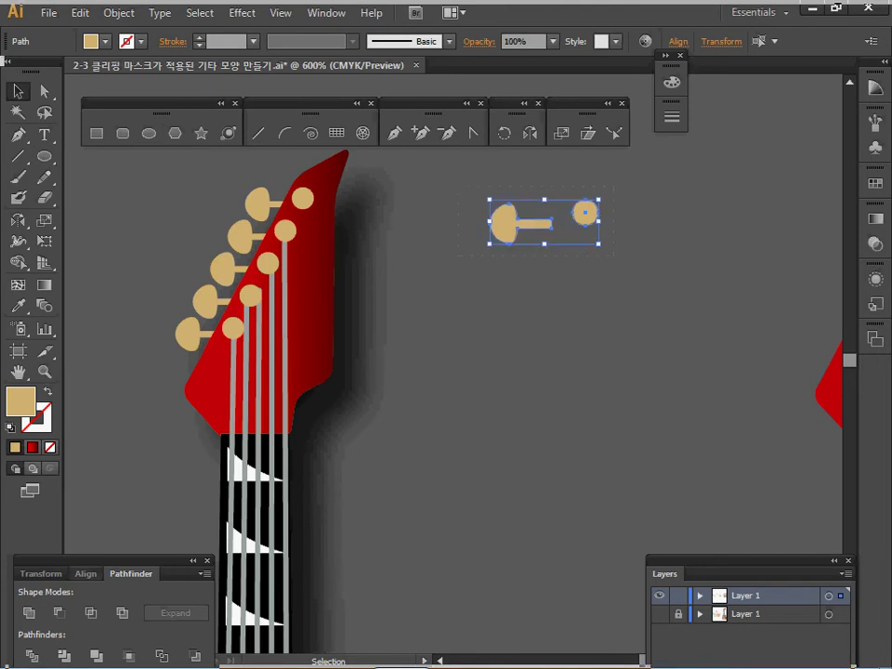
{"action": "key", "text": "shift+F7"}
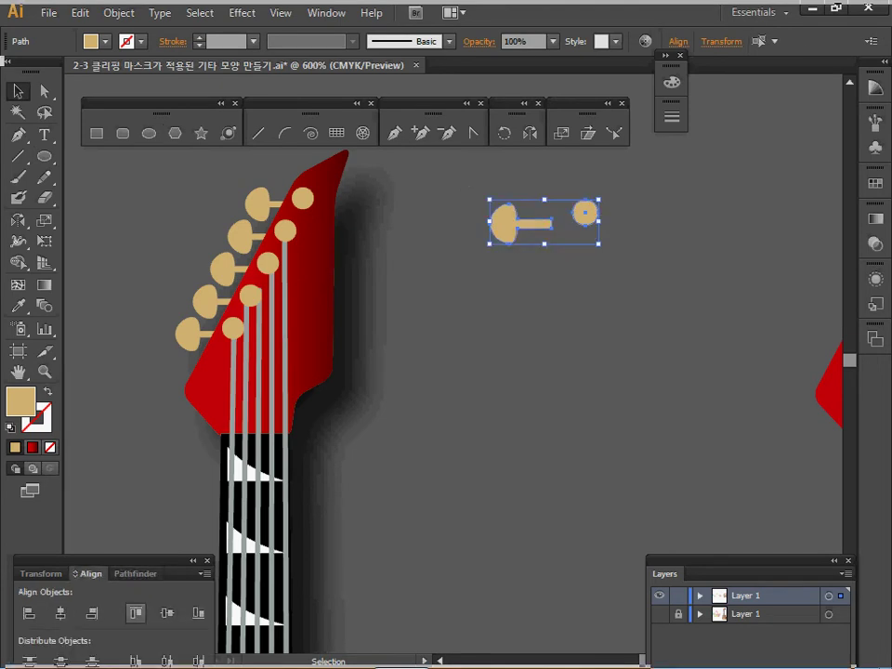
{"action": "left_click", "coordinate": [135, 612]}
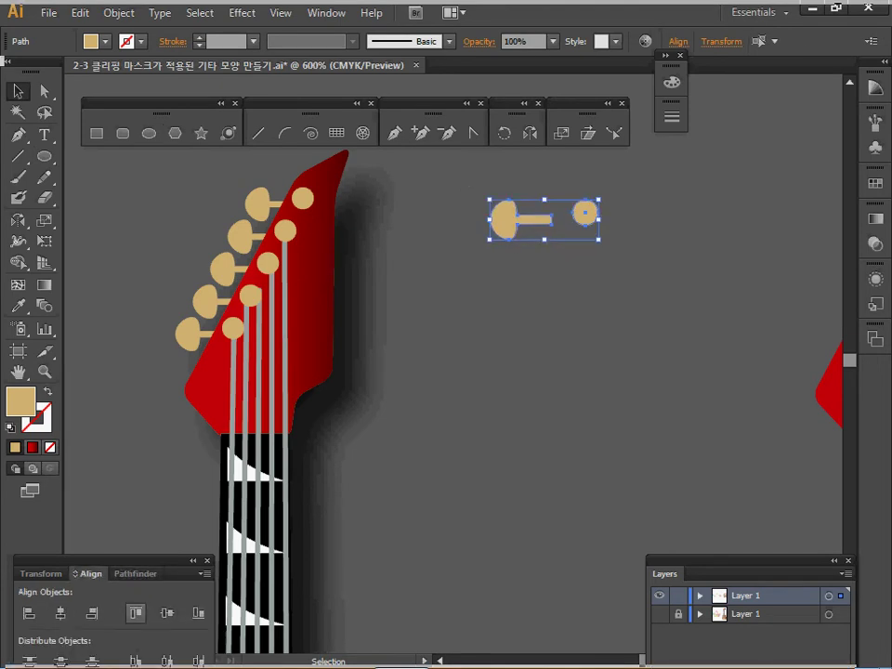
{"action": "left_click_drag", "start_coordinate": [484, 168], "coordinate": [618, 251]}
{"action": "key", "text": "ctrl+shift+a"}
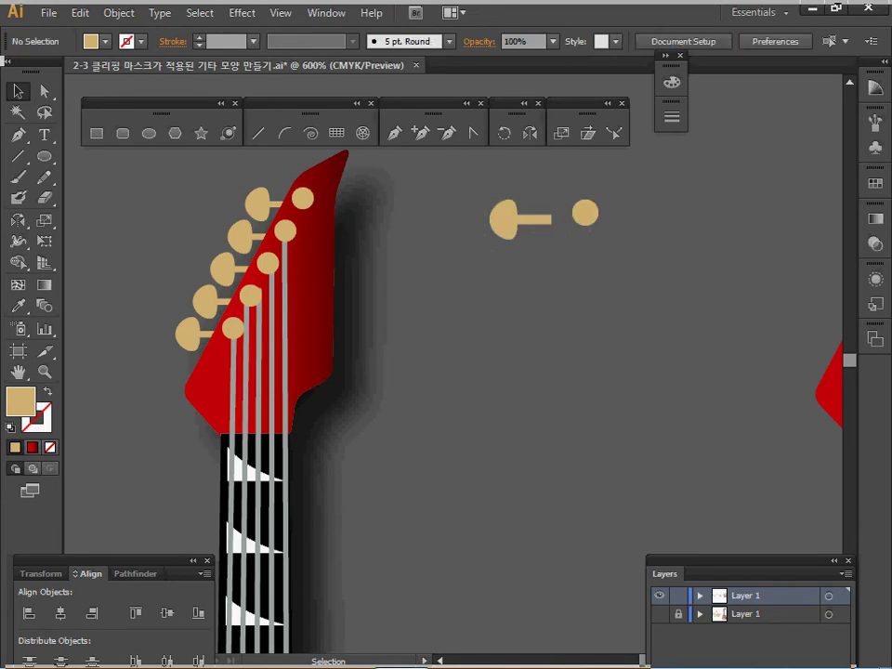
Step: Move the small circle slightly closer to the stem and group it with the peg shape
{"action": "left_click", "coordinate": [581, 213]}
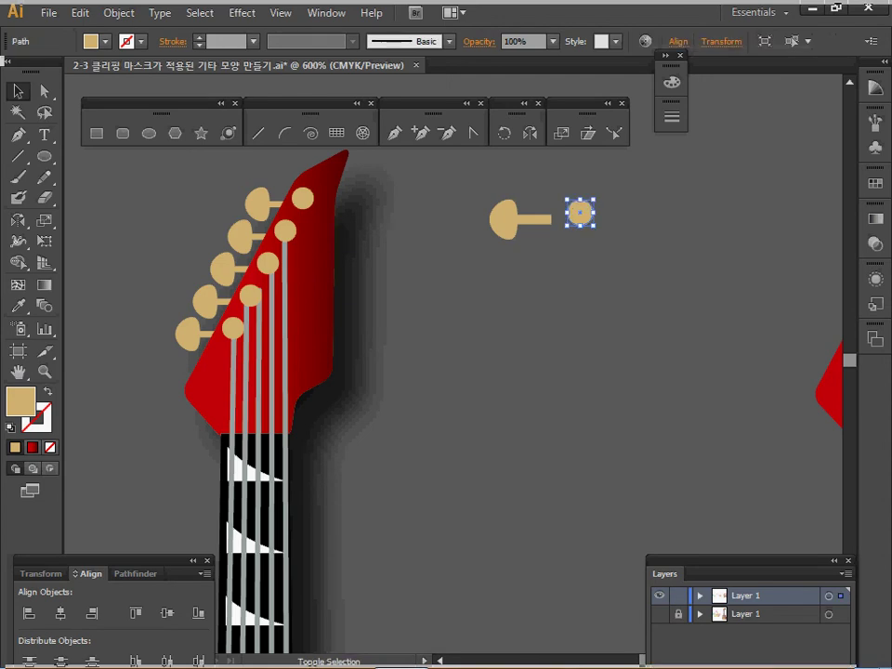
{"action": "left_click_drag", "start_coordinate": [506, 178], "coordinate": [634, 255]}
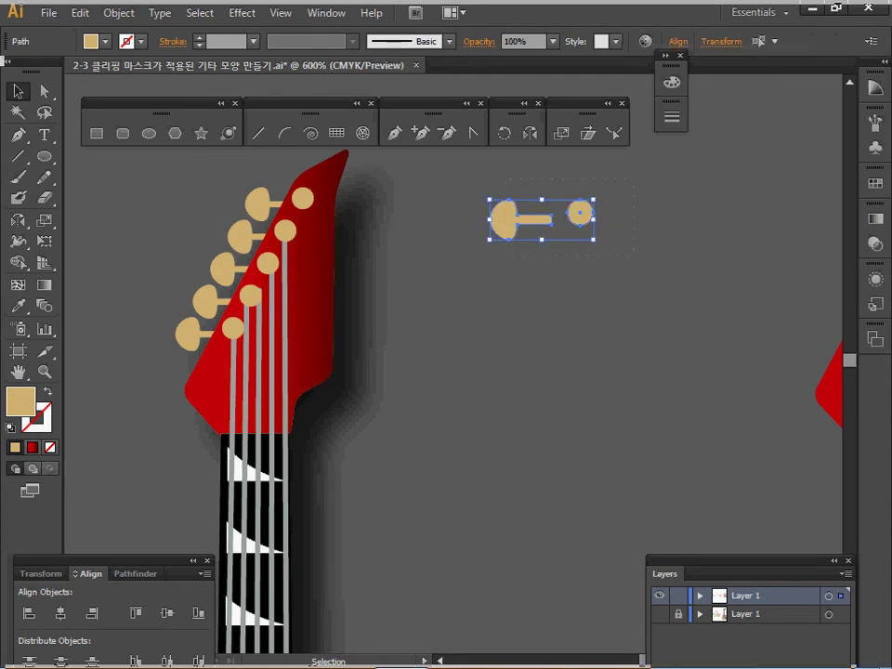
{"action": "key", "text": "ctrl+g"}
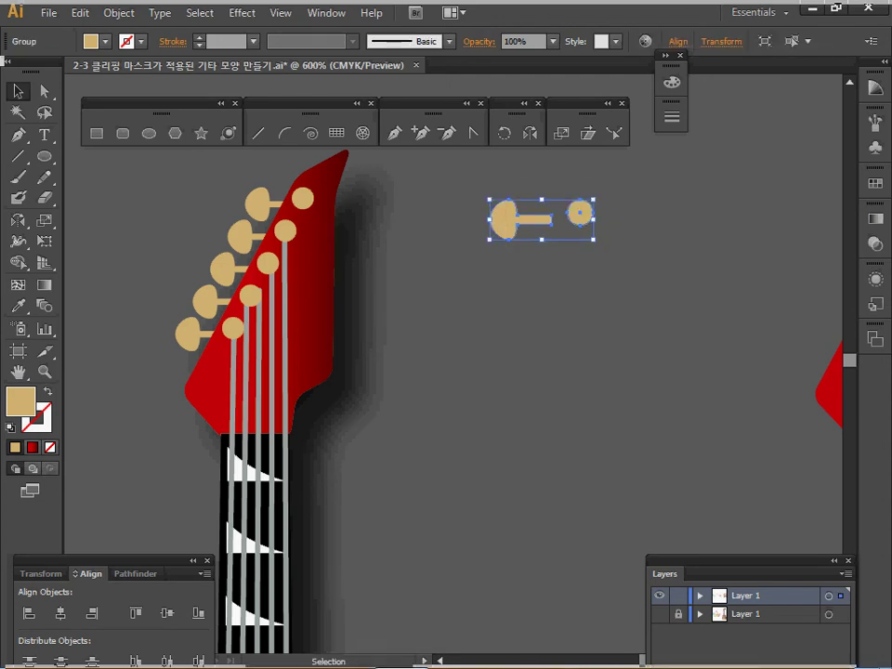
Step: Move the grouped tuning peg onto the upper part of the new red headstock
{"action": "key", "text": "ctrl+minus"}
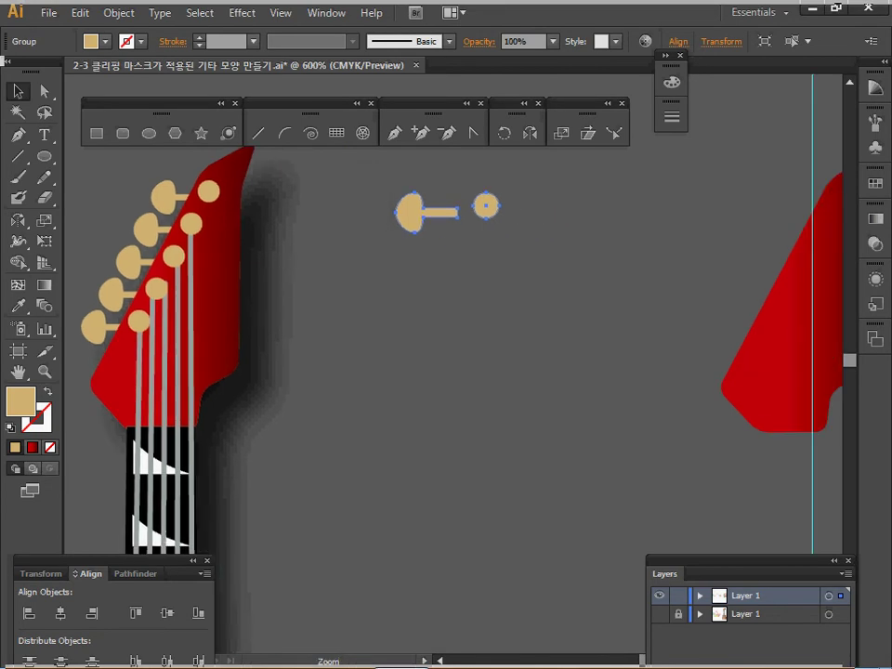
{"action": "left_click", "coordinate": [399, 255]}
{"action": "left_click_drag", "start_coordinate": [400, 254], "coordinate": [641, 245]}
{"action": "key", "text": "ctrl+shift+a"}
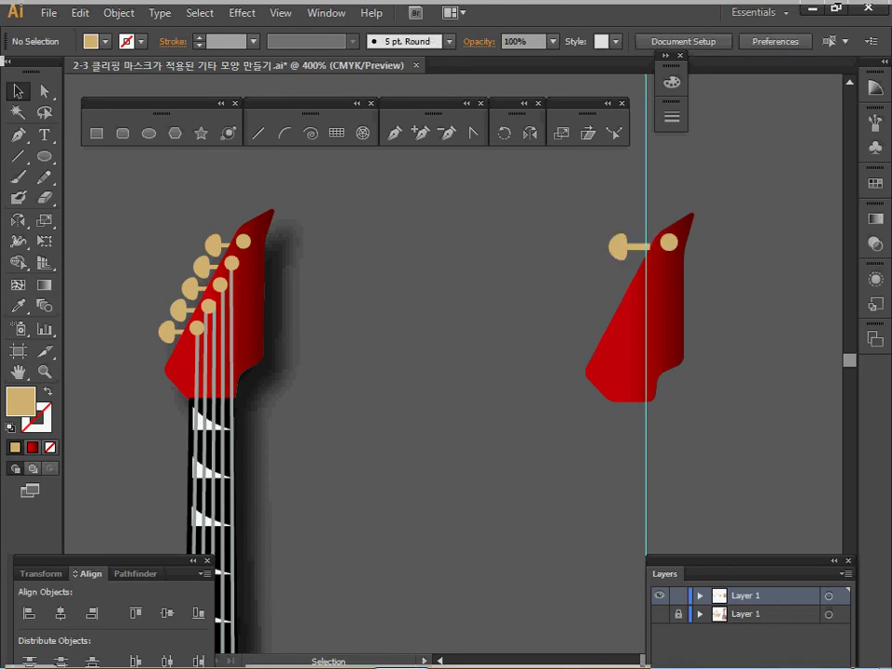
Step: Bring the circle closer to the stem inside the peg group and fine-tune the group's position on the headstock's upper edge
{"action": "left_click", "coordinate": [650, 246]}
{"action": "key", "text": "ctrl+shift+a"}
{"action": "left_click", "coordinate": [650, 246]}
{"action": "double_click", "coordinate": [654, 247]}
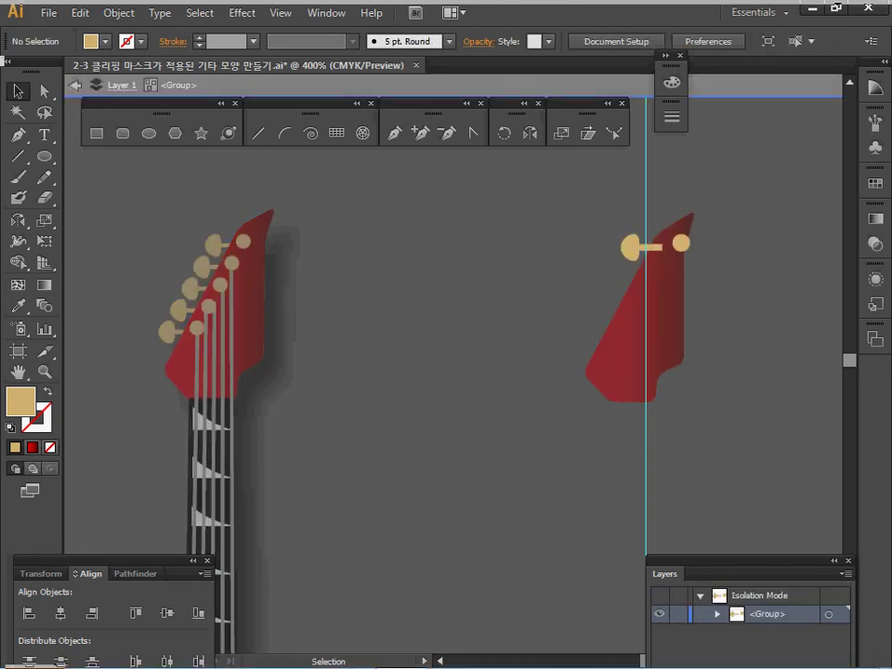
{"action": "left_click", "coordinate": [672, 243]}
{"action": "key", "text": "ctrl+shift+a"}
{"action": "key", "text": "Escape"}
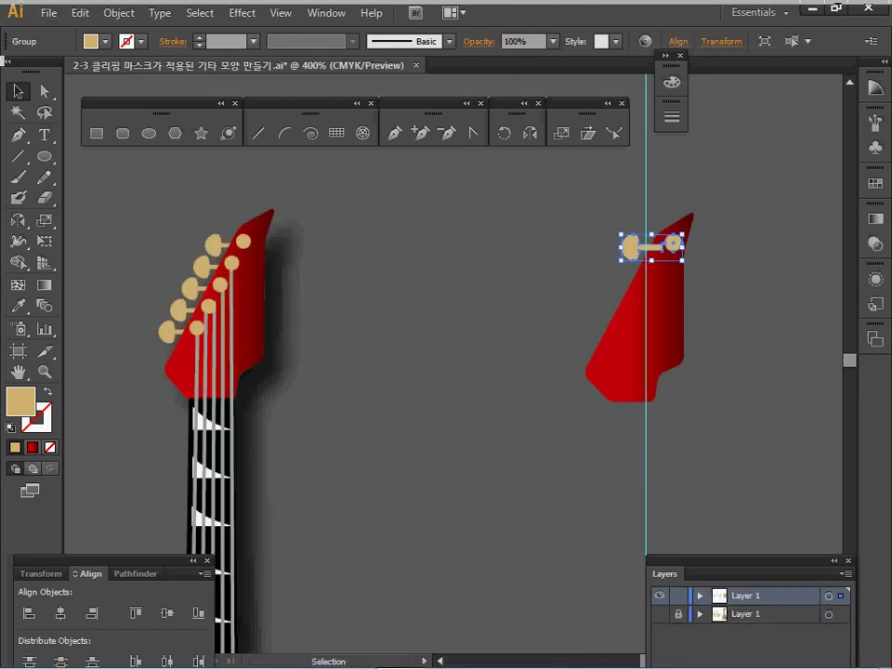
{"action": "key", "text": "Left"}
{"action": "key", "text": "shift"}
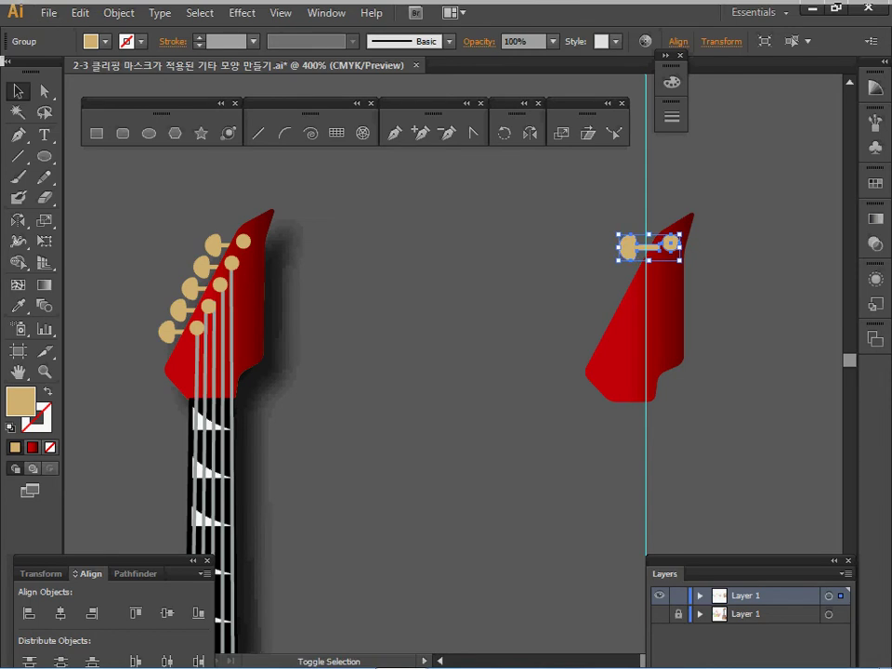
{"action": "key", "text": "ctrl+shift+a"}
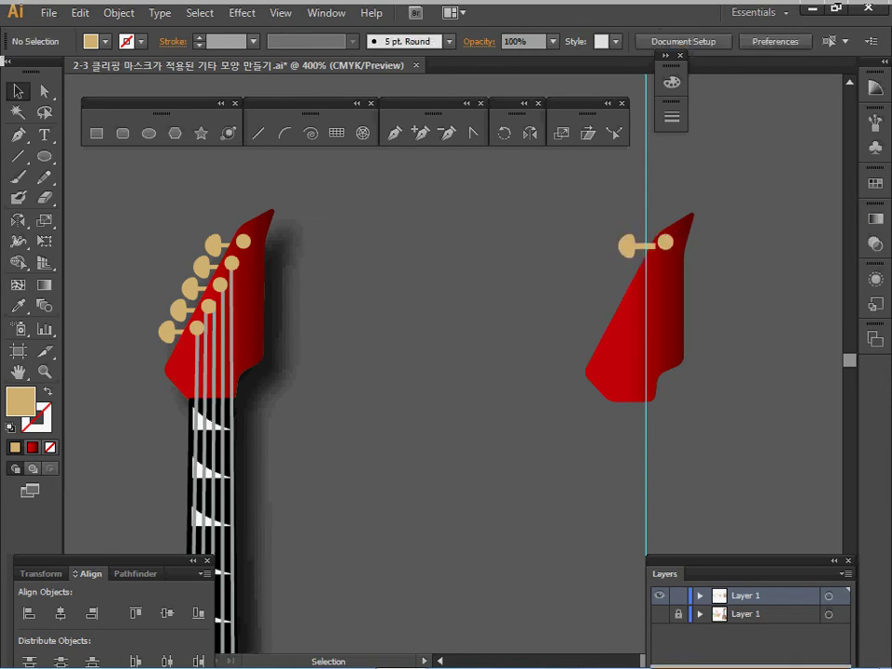
Step: Duplicate the tuning peg diagonally down to the lower part of the new headstock's slanted edge
{"action": "left_click", "coordinate": [665, 242]}
{"action": "left_click_drag", "start_coordinate": [665, 242], "coordinate": [621, 333]}
{"action": "key", "text": "ctrl+shift+a"}
Step: Blend the upper and lower tuning pegs to fill in the pegs between them along the slanted edge
{"action": "left_click", "coordinate": [641, 245]}
{"action": "left_click", "coordinate": [599, 335], "text": "shift"}
{"action": "left_click", "coordinate": [118, 13]}
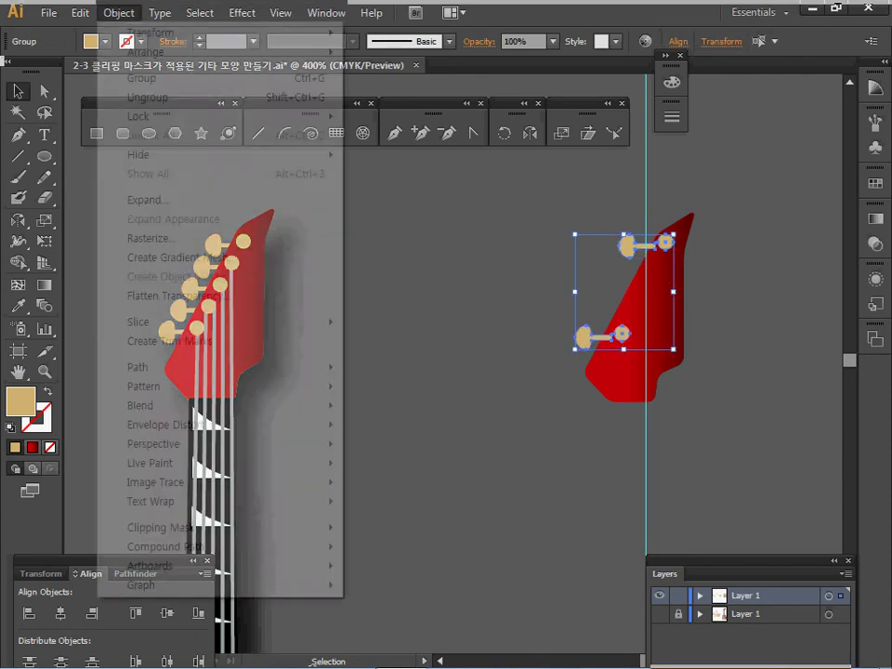
{"action": "mouse_move", "coordinate": [139, 404]}
{"action": "left_click", "coordinate": [381, 404]}
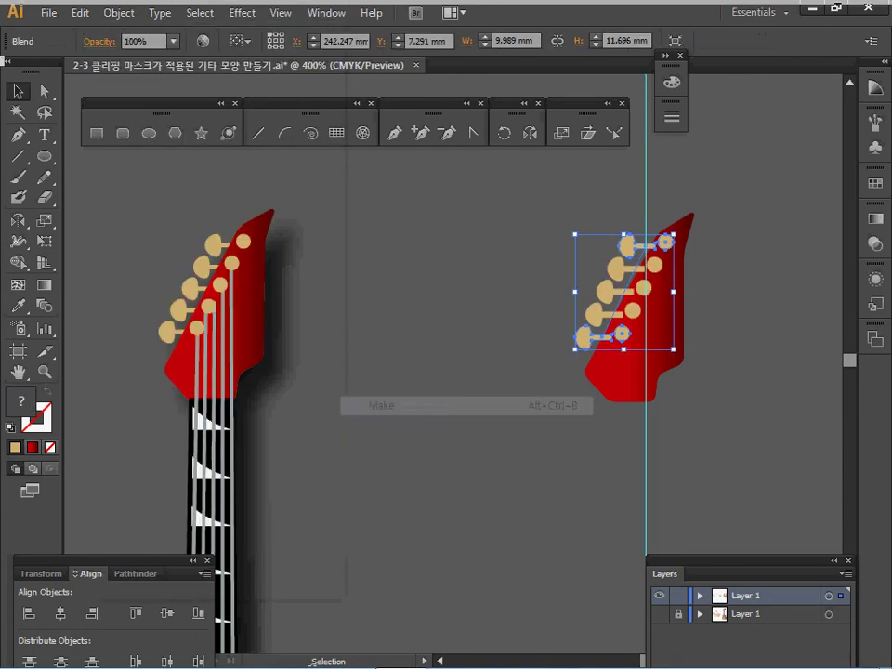
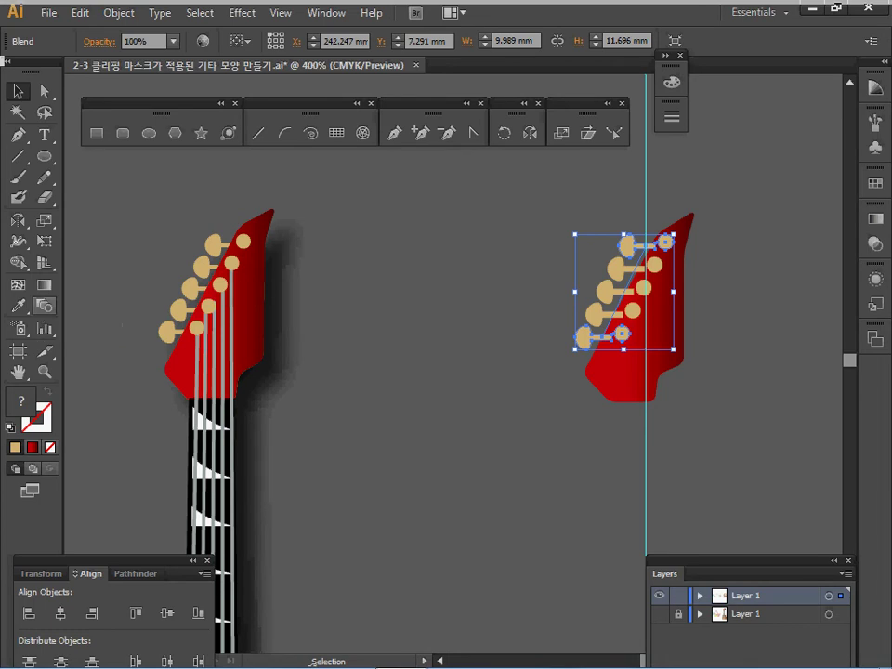
Step: Apply the tuning-peg blend's spacing as Specified Steps with 3 steps, with the preview turned on
{"action": "double_click", "coordinate": [43, 306]}
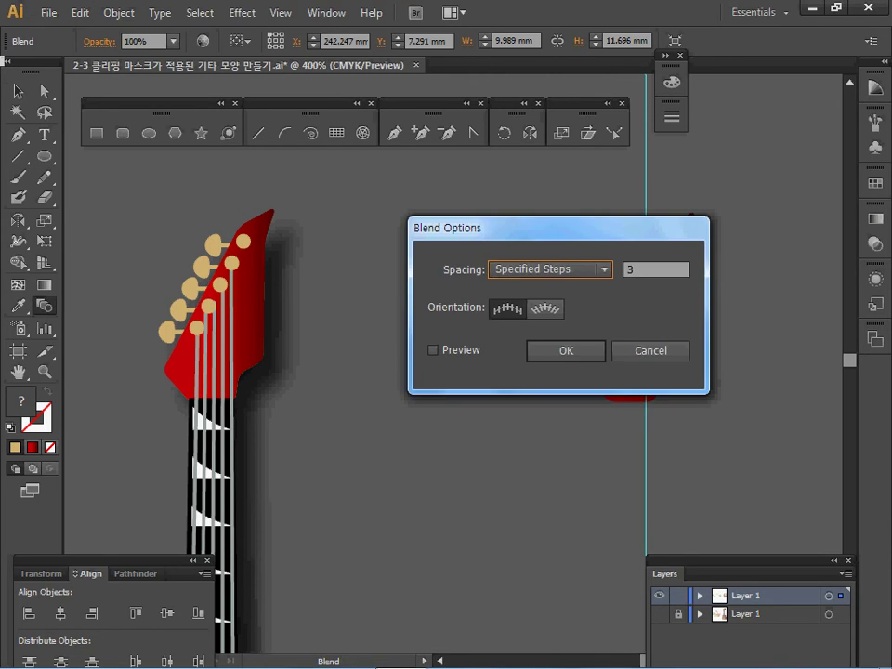
{"action": "left_click_drag", "start_coordinate": [371, 238], "coordinate": [229, 243]}
{"action": "left_click", "coordinate": [183, 366]}
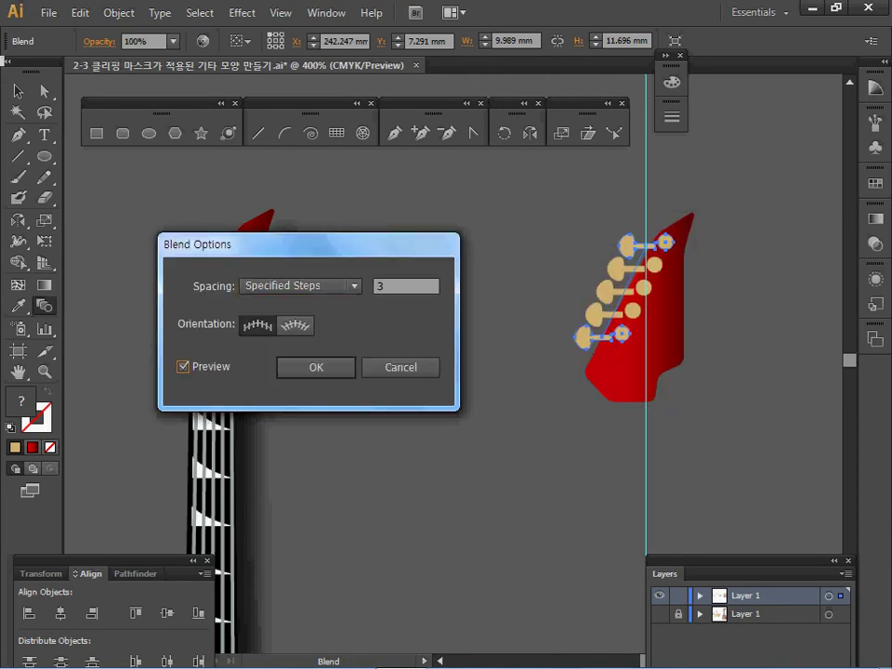
{"action": "left_click", "coordinate": [302, 285]}
{"action": "key", "text": "Return"}
{"action": "key", "text": "Tab"}
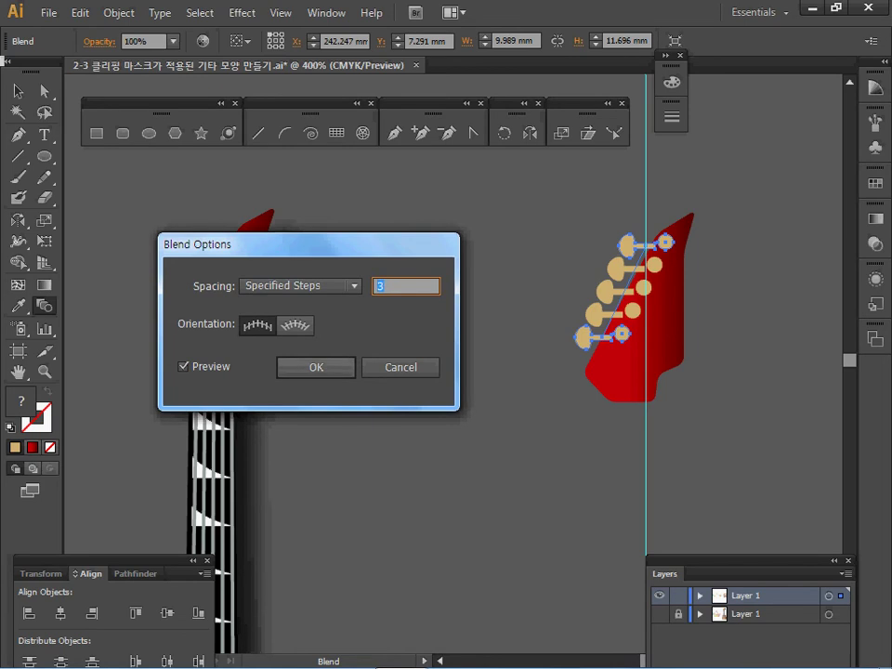
{"action": "key", "text": "Tab"}
{"action": "key", "text": "Return"}
Step: Expand the tuning-peg blend into editable objects and ungroup it twice down to the separate paths
{"action": "left_click", "coordinate": [118, 12]}
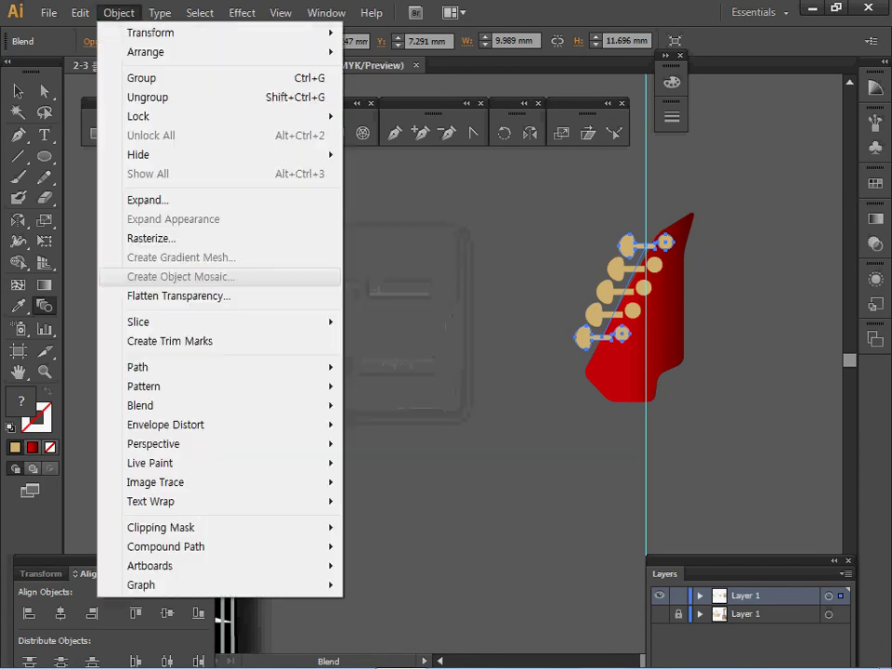
{"action": "mouse_move", "coordinate": [279, 405]}
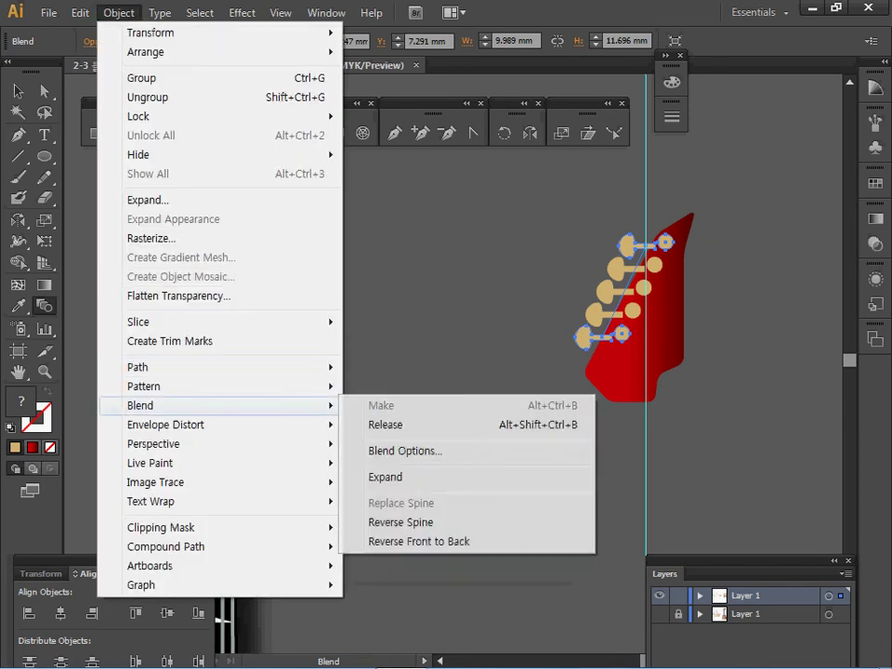
{"action": "left_click", "coordinate": [386, 477]}
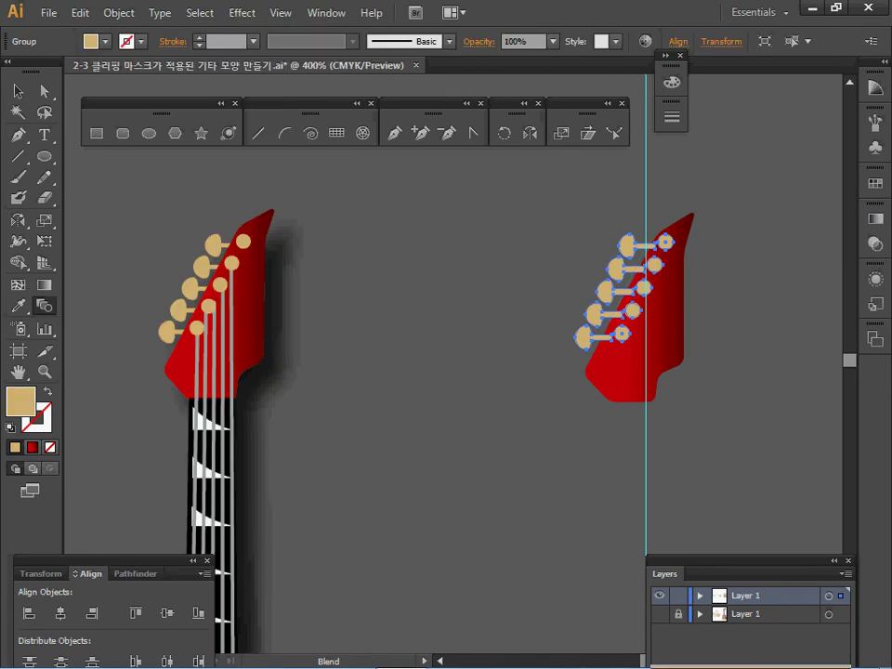
{"action": "right_click", "coordinate": [607, 316]}
{"action": "left_click", "coordinate": [650, 417]}
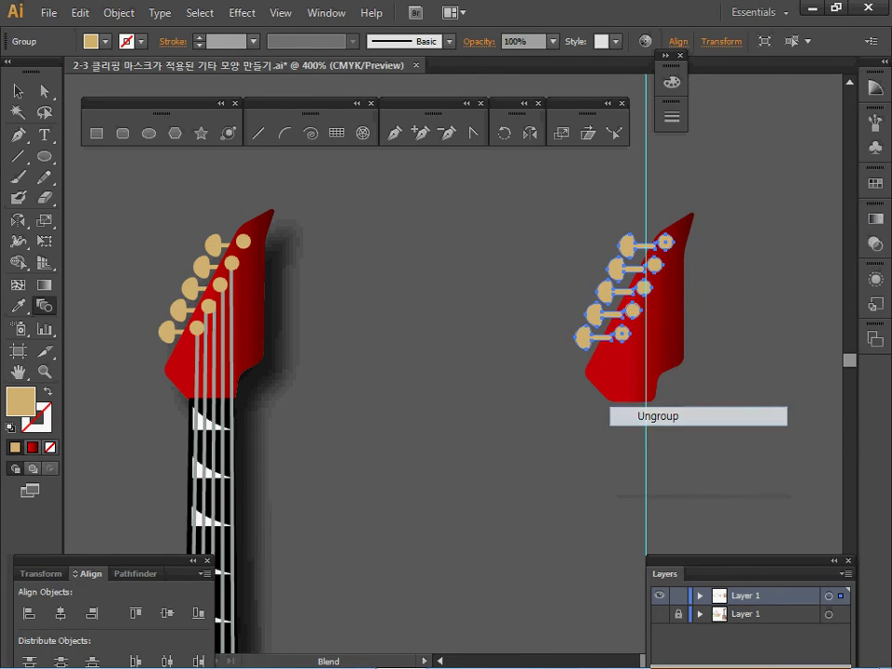
{"action": "right_click", "coordinate": [589, 315]}
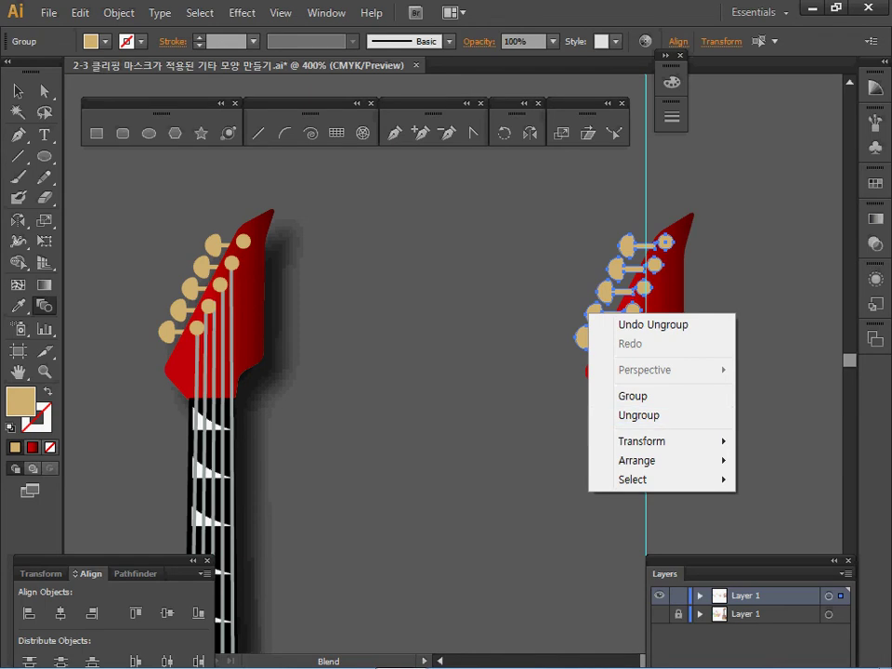
{"action": "left_click", "coordinate": [639, 415]}
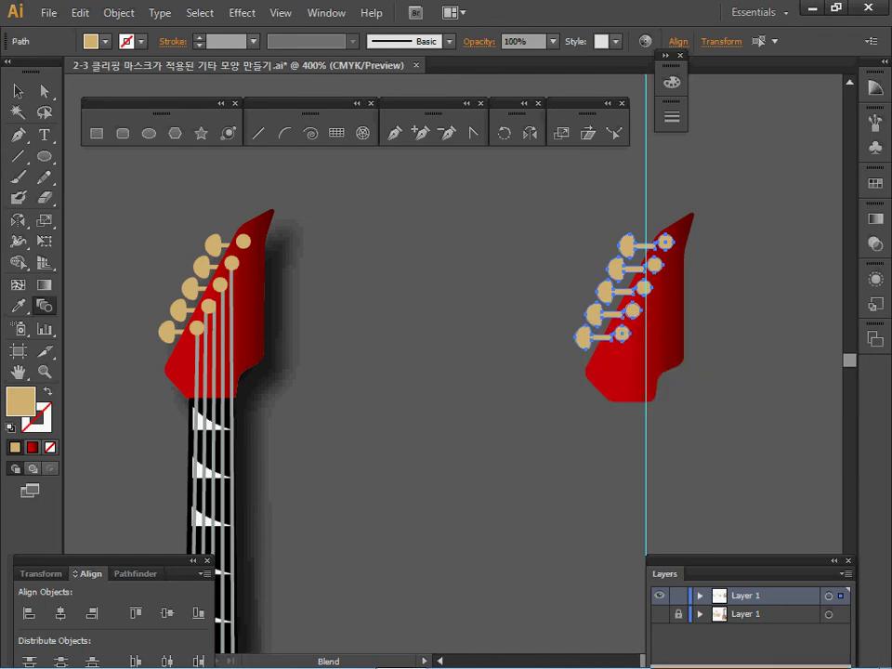
Step: Send the five peg knobs with their stems behind the red headstock, leaving the round posts in front
{"action": "left_click", "coordinate": [465, 223]}
{"action": "left_click", "coordinate": [627, 245]}
{"action": "left_click", "coordinate": [615, 269], "text": "shift"}
{"action": "left_click", "coordinate": [605, 290], "text": "shift"}
{"action": "left_click", "coordinate": [594, 313], "text": "shift"}
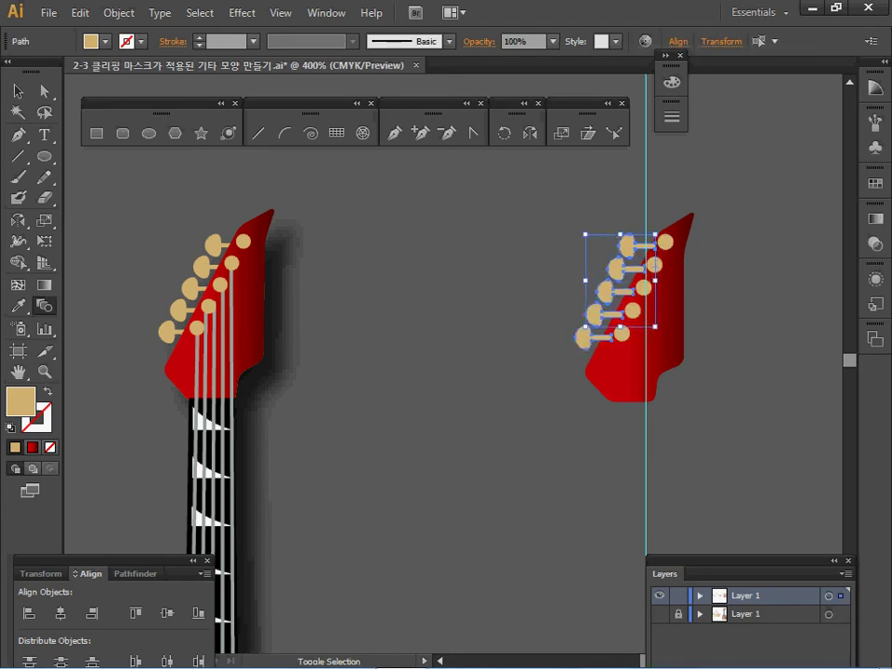
{"action": "left_click", "coordinate": [583, 336], "text": "shift"}
{"action": "right_click", "coordinate": [584, 336]}
{"action": "mouse_move", "coordinate": [632, 563]}
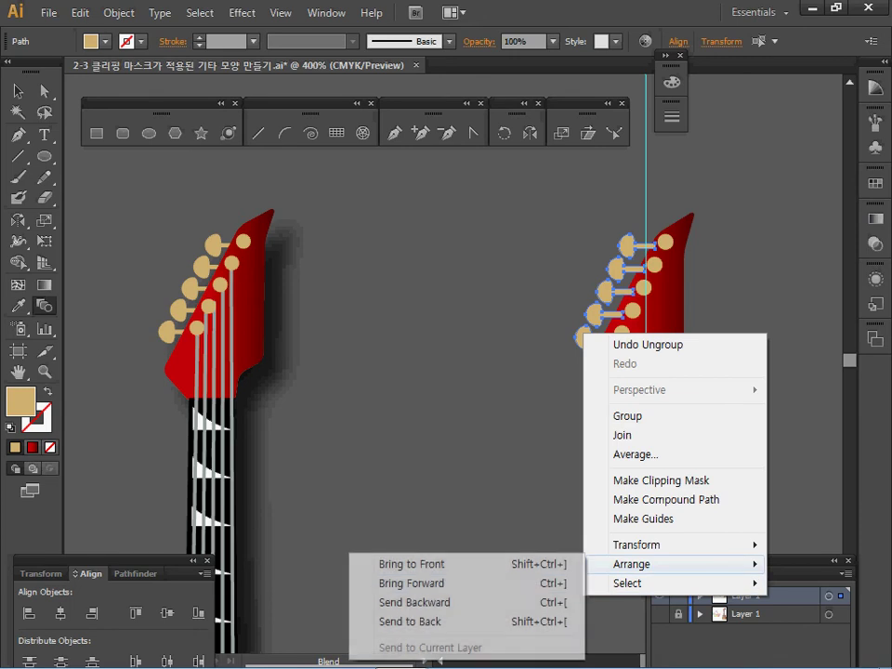
{"action": "left_click", "coordinate": [436, 619]}
{"action": "key", "text": "ctrl+shift+a"}
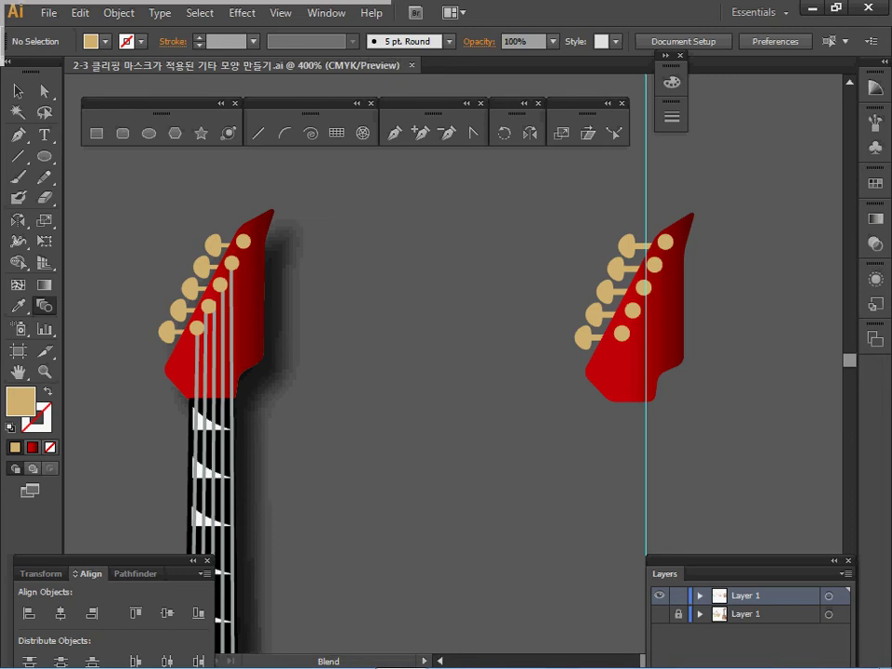
Step: Draw a long narrow rectangle for the neck from the headstock's base down into the body and fill it with the black swatch's colour
{"action": "key", "text": "ctrl+space"}
{"action": "key", "text": "ctrl+minus"}
{"action": "key", "text": "ctrl+minus"}
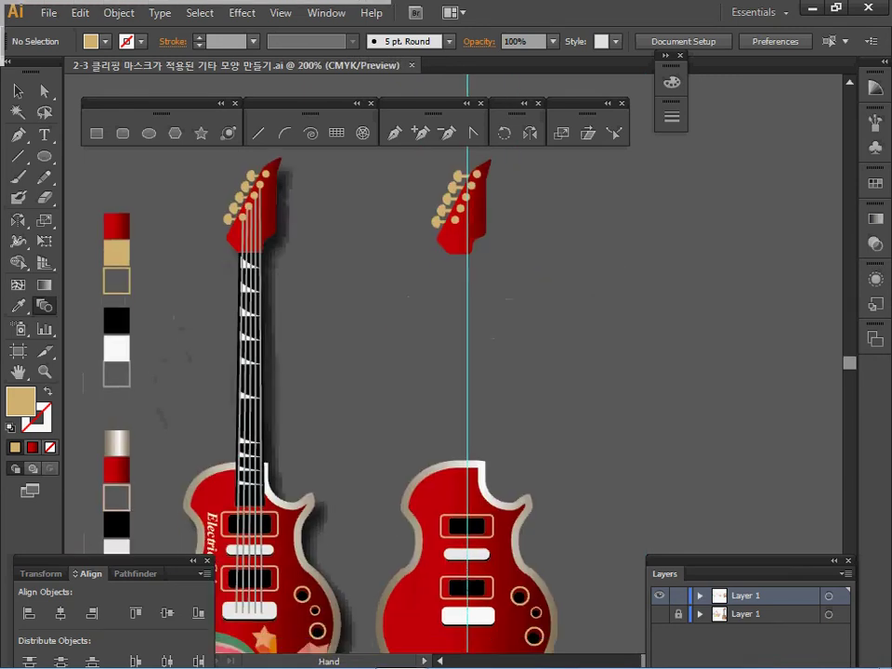
{"action": "key", "text": "m"}
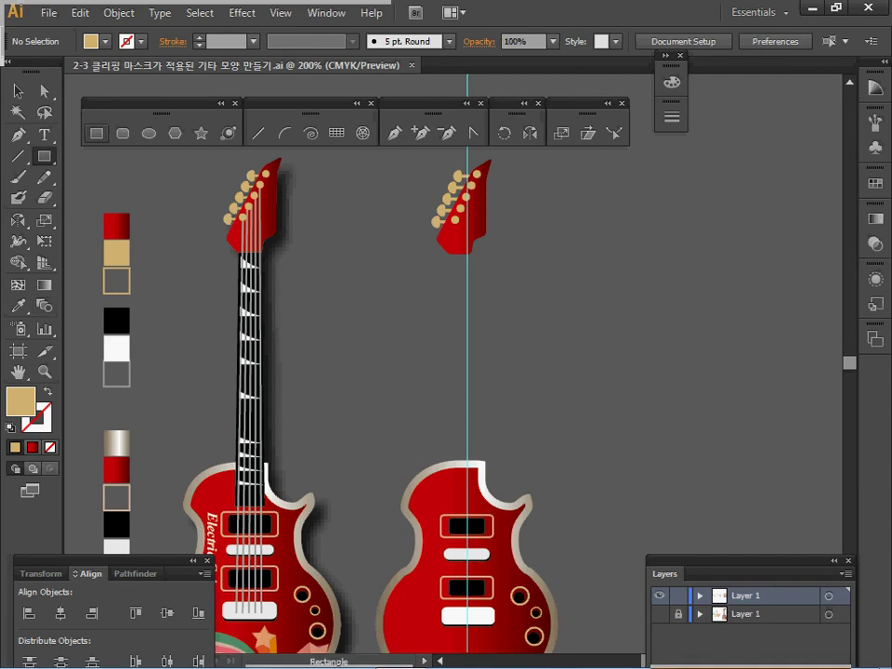
{"action": "left_click_drag", "start_coordinate": [449, 251], "coordinate": [476, 503]}
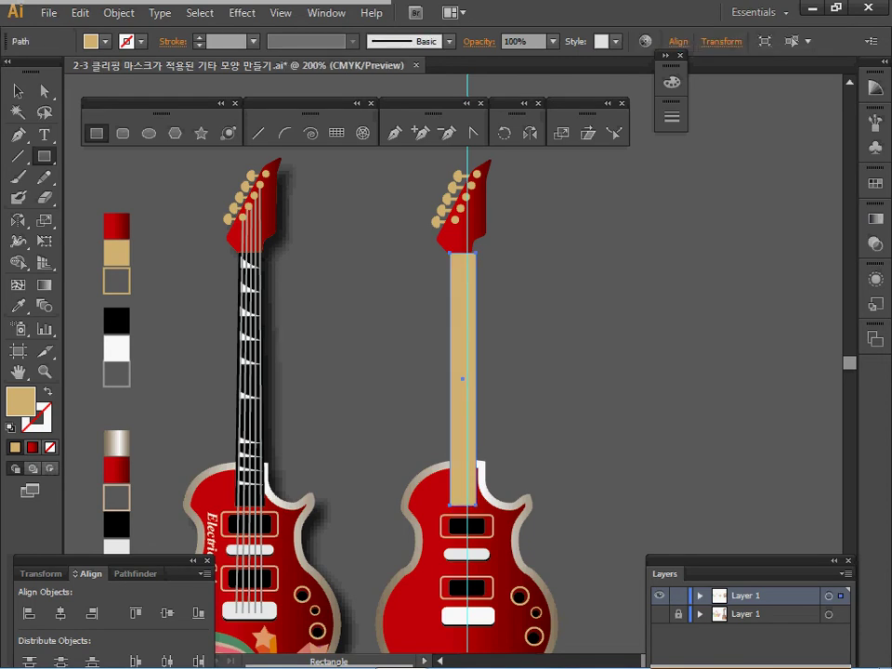
{"action": "key", "text": "i"}
{"action": "left_click", "coordinate": [116, 320]}
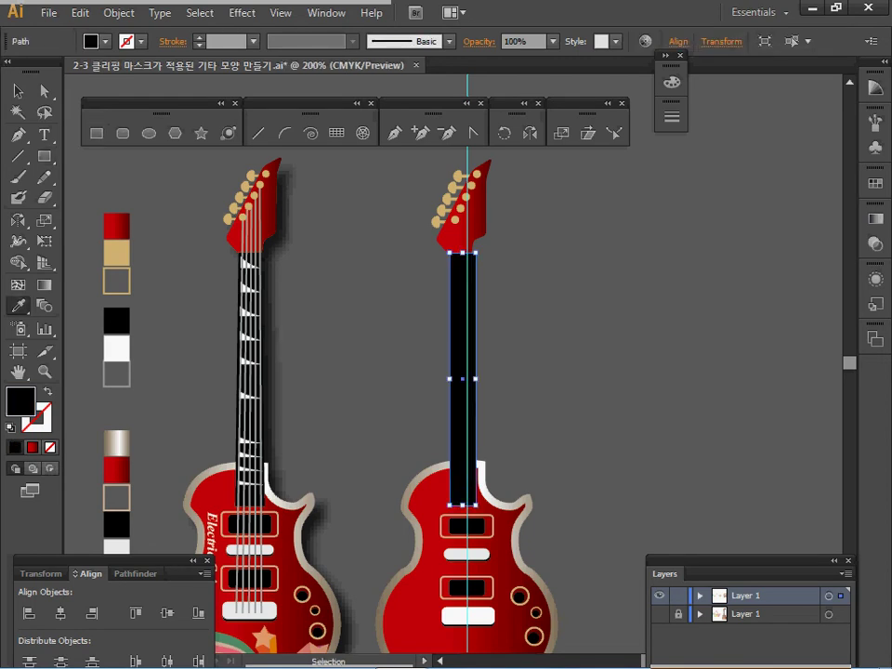
Step: Narrow the black neck rectangle slightly and align it with the headstock's lower edge
{"action": "left_click", "coordinate": [503, 265], "text": "ctrl"}
{"action": "left_click", "coordinate": [503, 264], "text": "ctrl"}
{"action": "left_click", "coordinate": [441, 433], "text": "ctrl"}
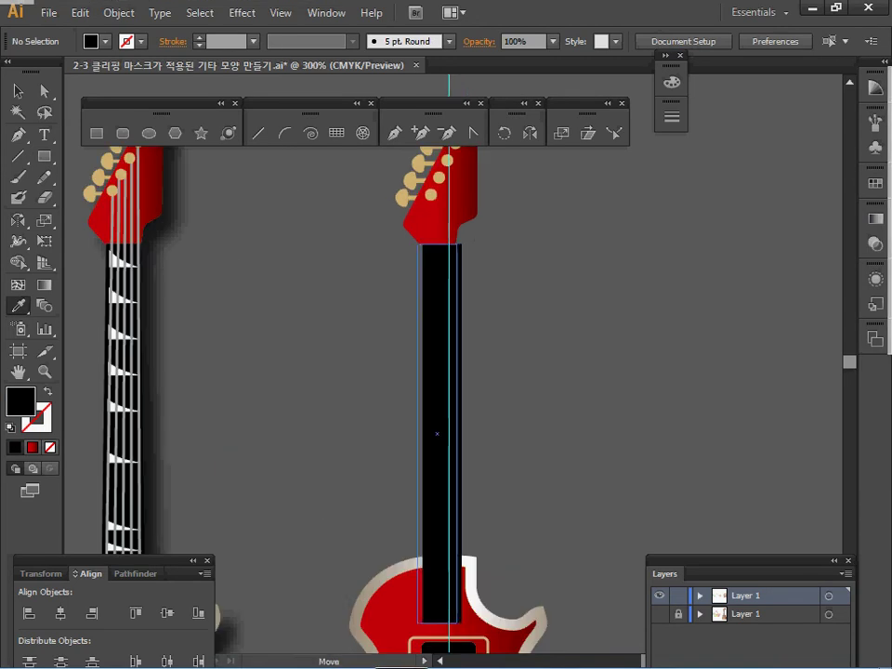
{"action": "left_click", "coordinate": [460, 372]}
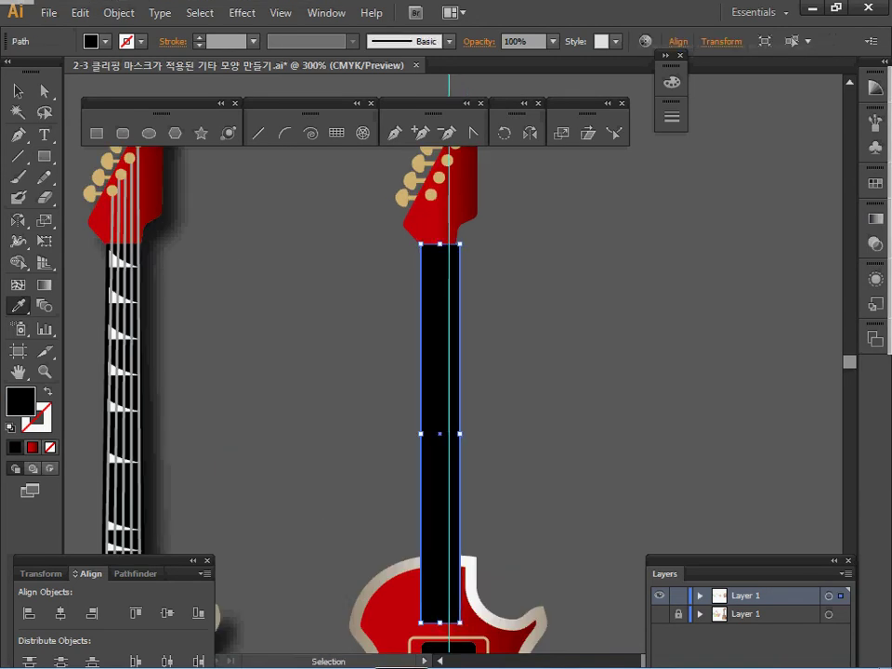
{"action": "left_click_drag", "start_coordinate": [459, 372], "coordinate": [458, 372]}
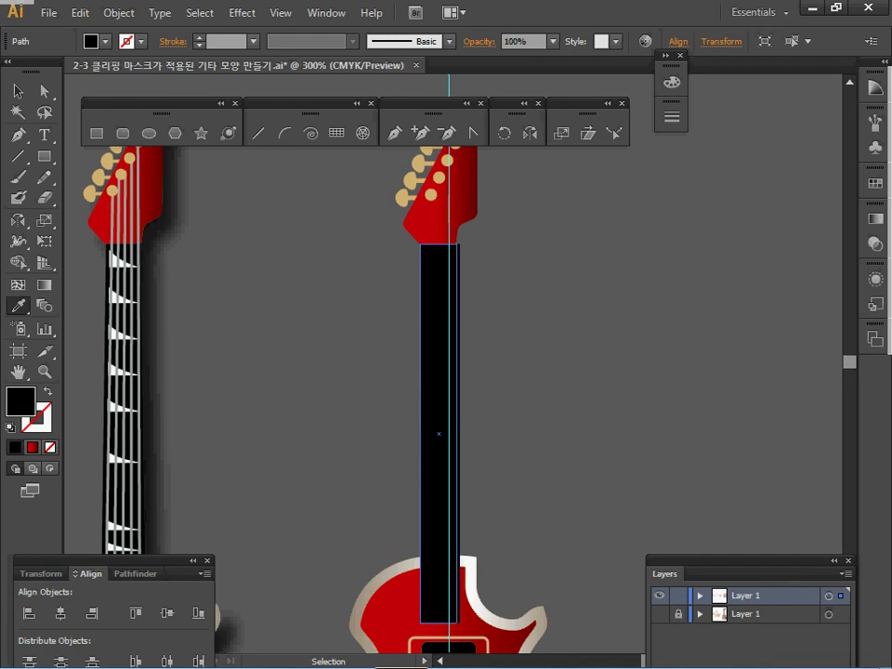
{"action": "key", "text": "ctrl+shift+a"}
Step: Isolate the neck path and scale its two lower anchor points outward so the neck widens toward the body
{"action": "double_click", "coordinate": [438, 433]}
{"action": "left_click_drag", "start_coordinate": [446, 372], "coordinate": [458, 227]}
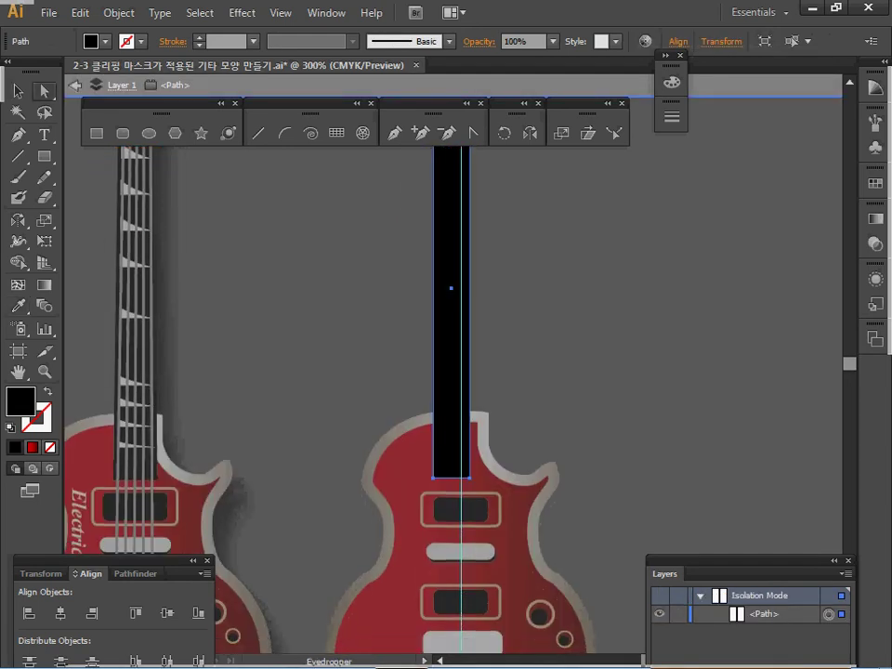
{"action": "left_click_drag", "start_coordinate": [355, 430], "coordinate": [534, 521]}
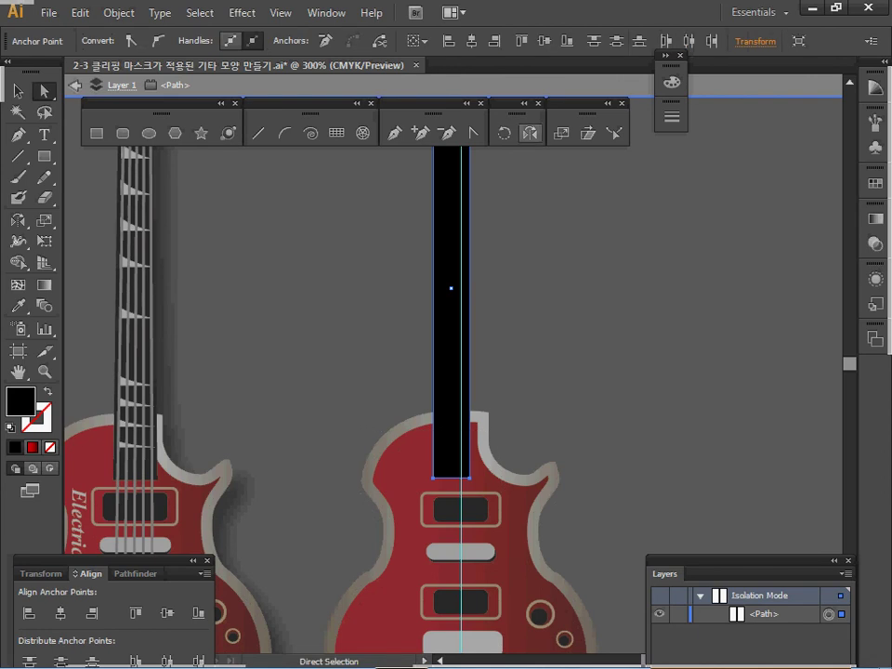
{"action": "left_click", "coordinate": [561, 133]}
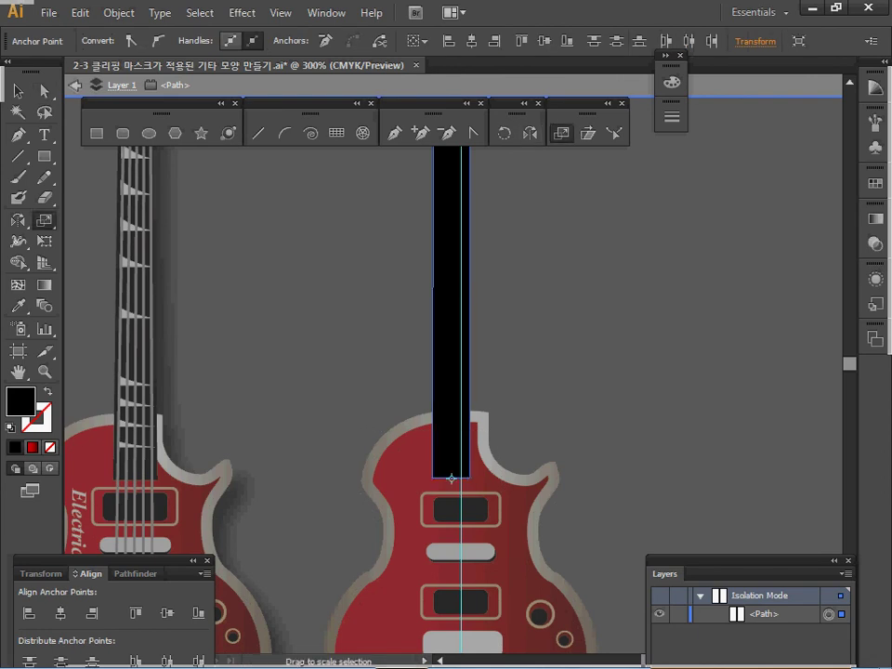
{"action": "left_click_drag", "start_coordinate": [470, 464], "coordinate": [476, 464]}
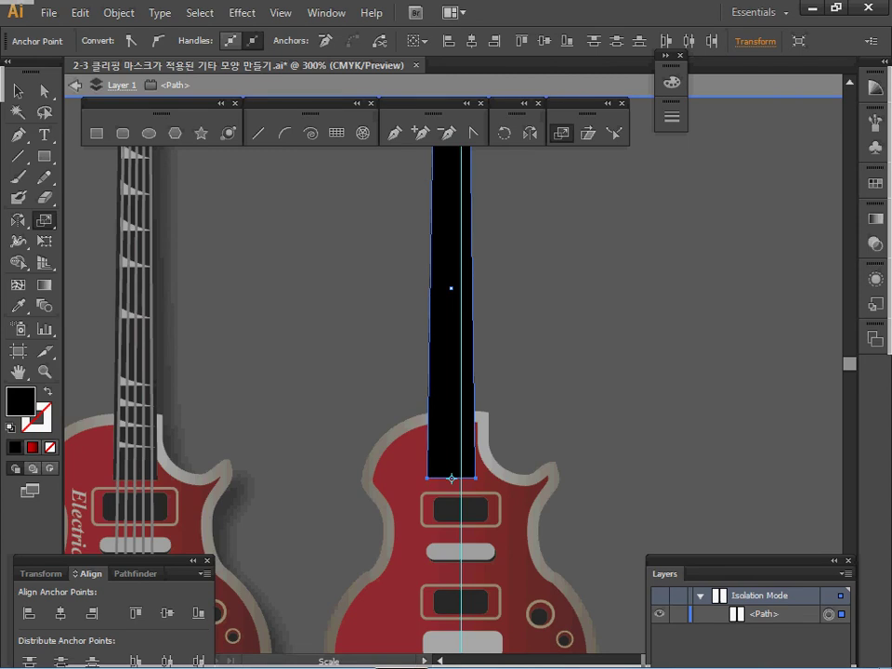
{"action": "left_click_drag", "start_coordinate": [452, 371], "coordinate": [452, 553]}
{"action": "key", "text": "ctrl+plus"}
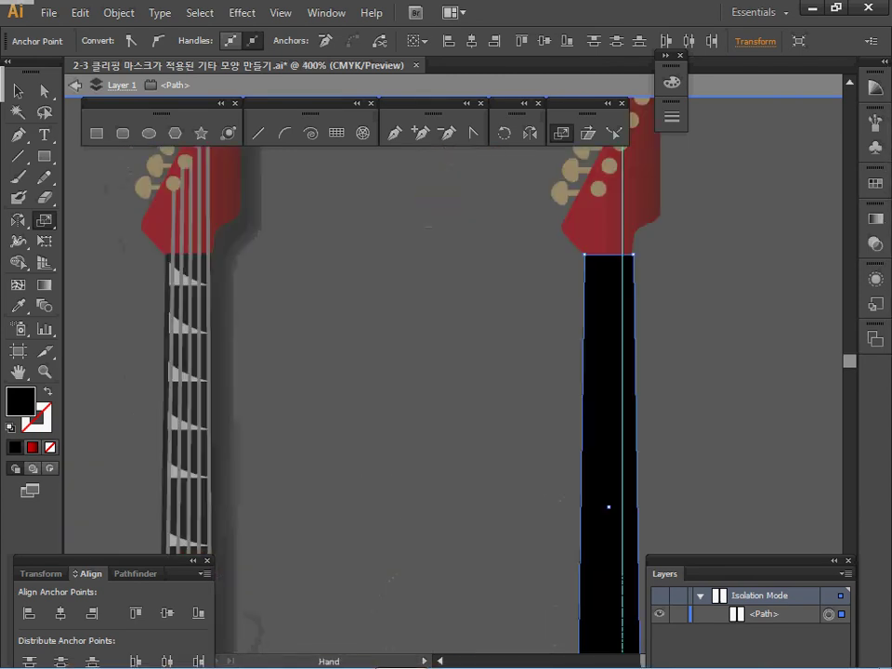
{"action": "left_click_drag", "start_coordinate": [446, 372], "coordinate": [455, 346]}
{"action": "key", "text": "ctrl+shift+a"}
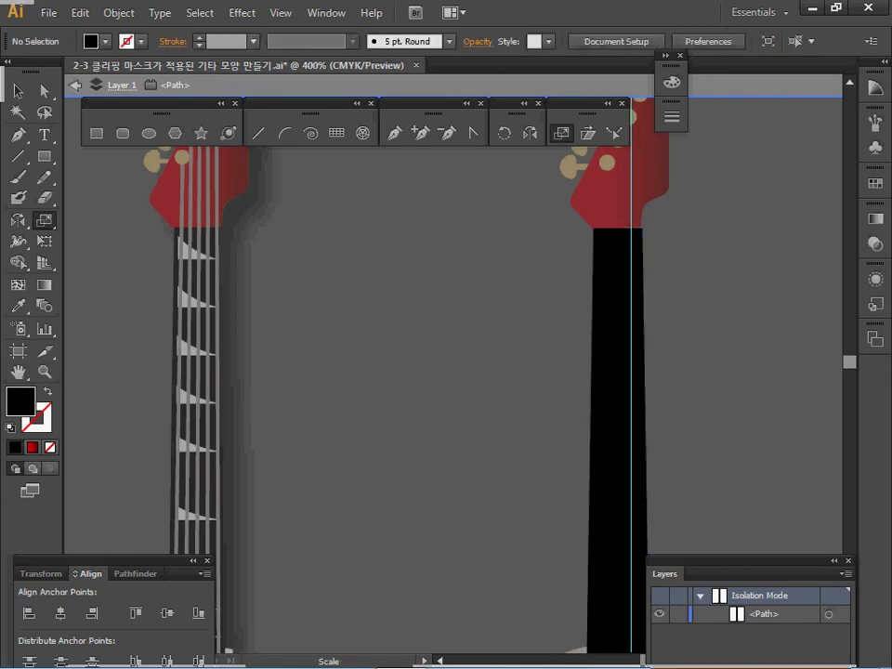
Step: Draw a white triangular fret inlay without stroke and with a concave sloping edge at the upper end of the neck
{"action": "key", "text": "a"}
{"action": "key", "text": "p"}
{"action": "key", "text": "d"}
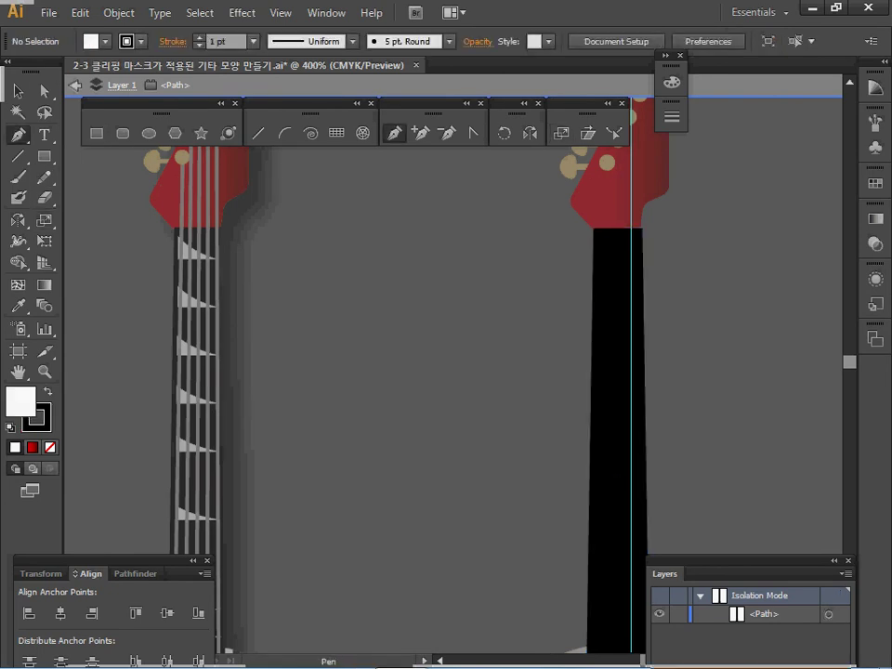
{"action": "key", "text": "x"}
{"action": "key", "text": "F6"}
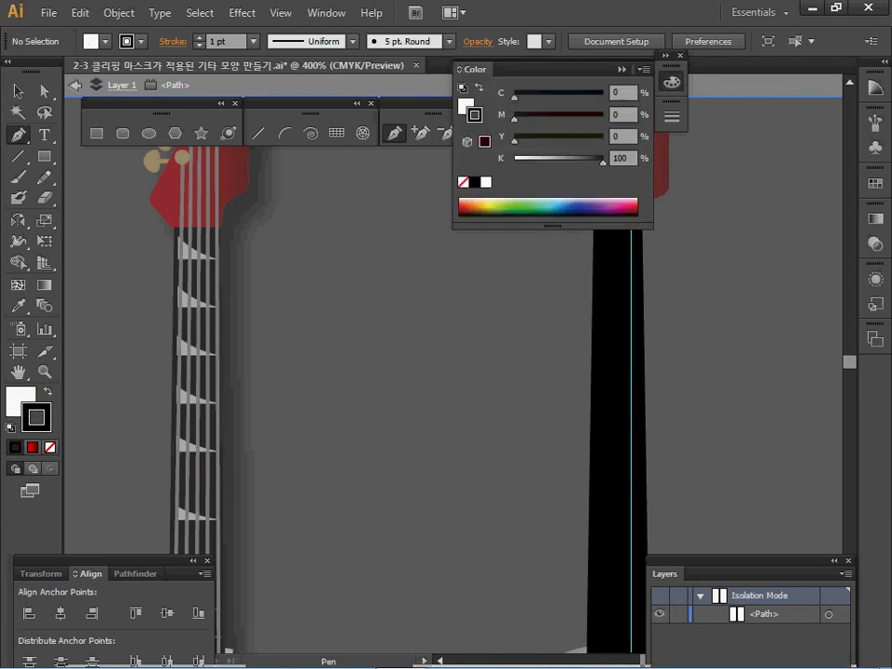
{"action": "key", "text": "slash"}
{"action": "key", "text": "F6"}
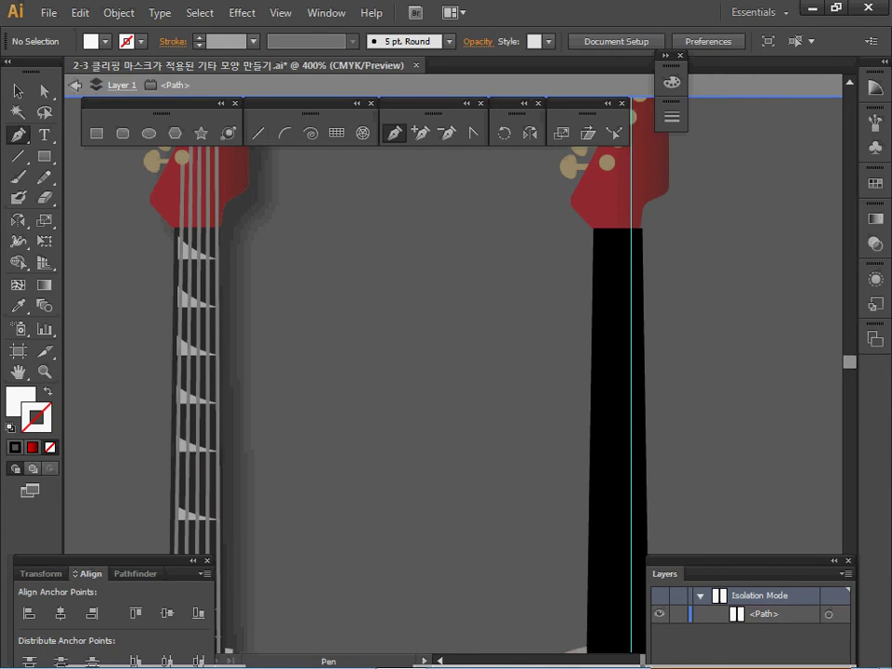
{"action": "left_click", "coordinate": [598, 237]}
{"action": "left_click", "coordinate": [597, 262]}
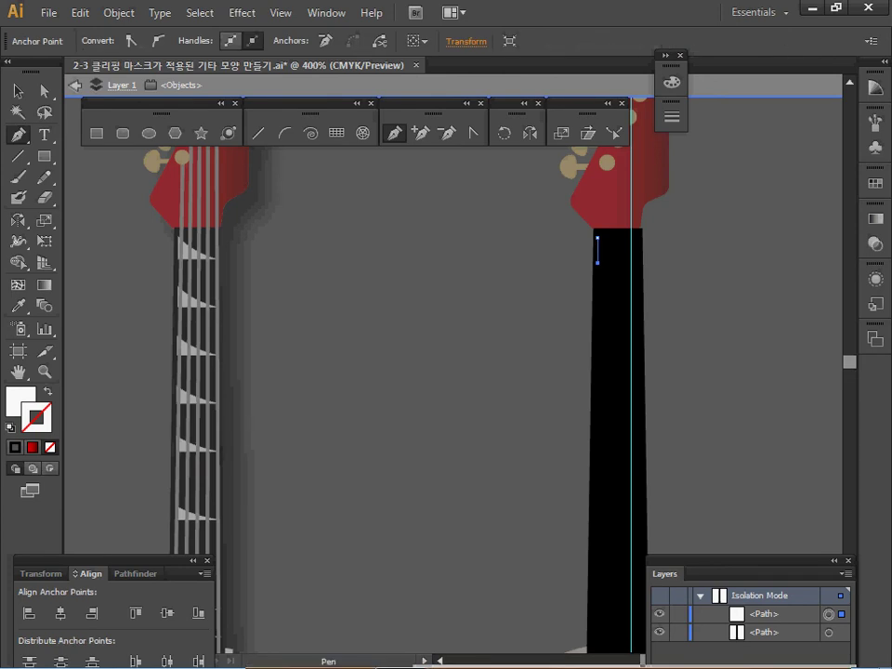
{"action": "left_click", "coordinate": [641, 262]}
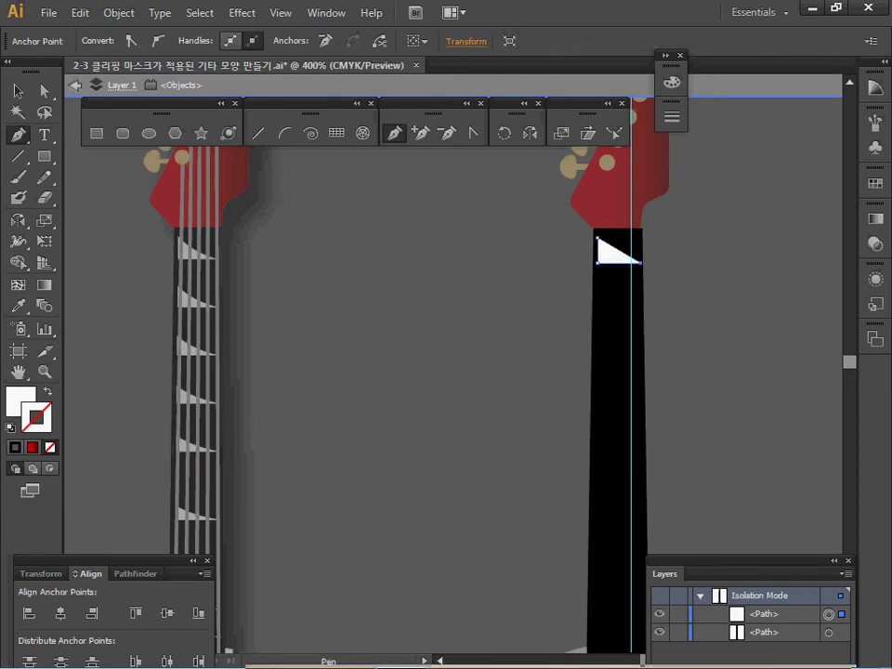
{"action": "left_click_drag", "start_coordinate": [597, 236], "coordinate": [608, 257]}
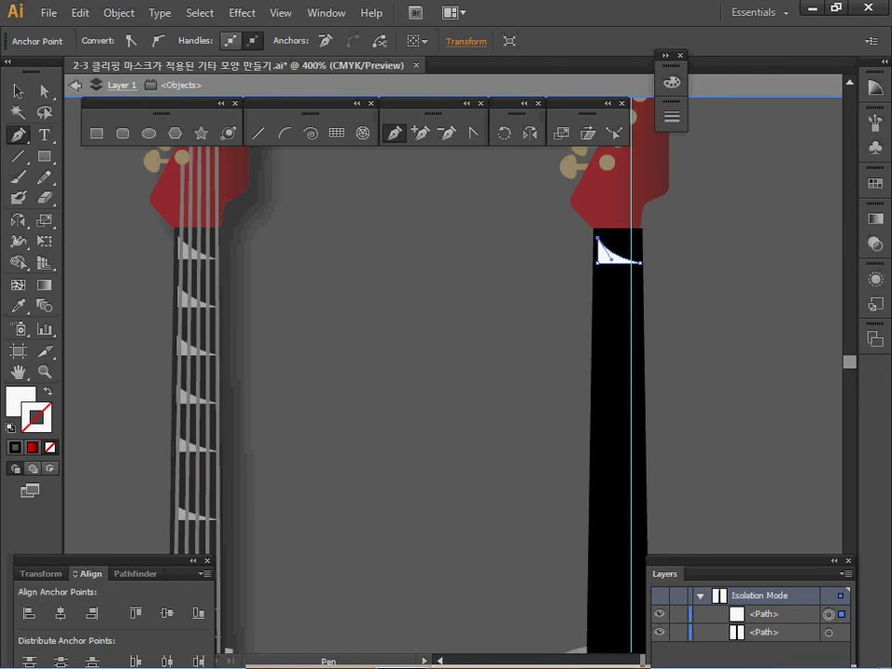
{"action": "key", "text": "ctrl+shift+a"}
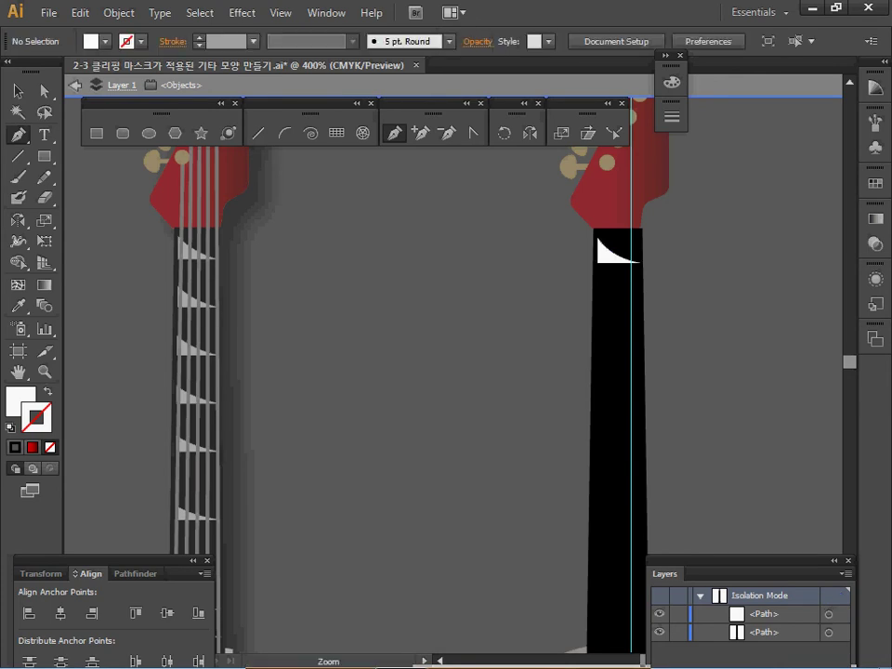
Step: Duplicate the white fret inlay straight down to the lower end of the neck
{"action": "key", "text": "ctrl+minus"}
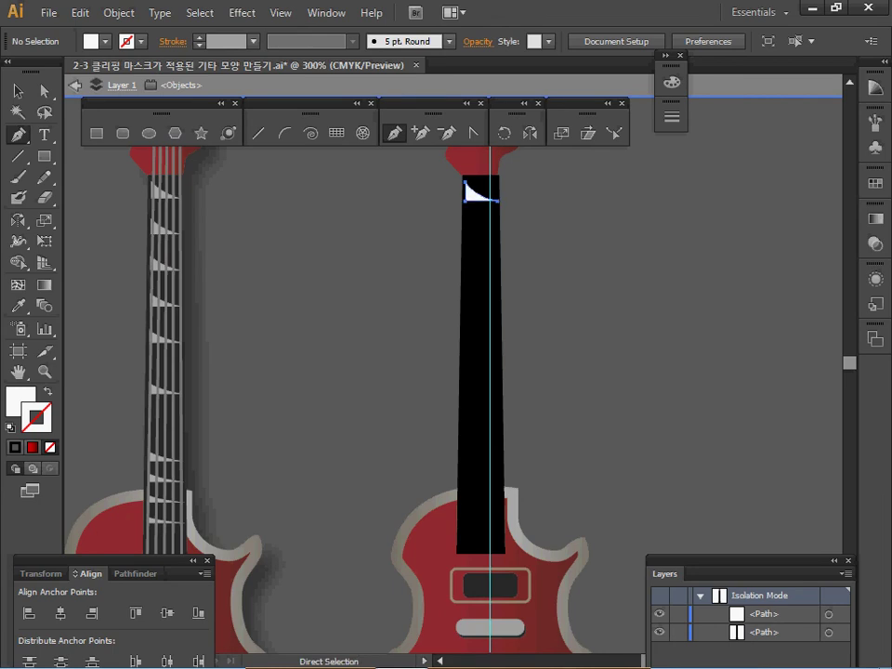
{"action": "left_click", "coordinate": [471, 190], "text": "alt"}
{"action": "left_click_drag", "start_coordinate": [472, 190], "coordinate": [473, 506]}
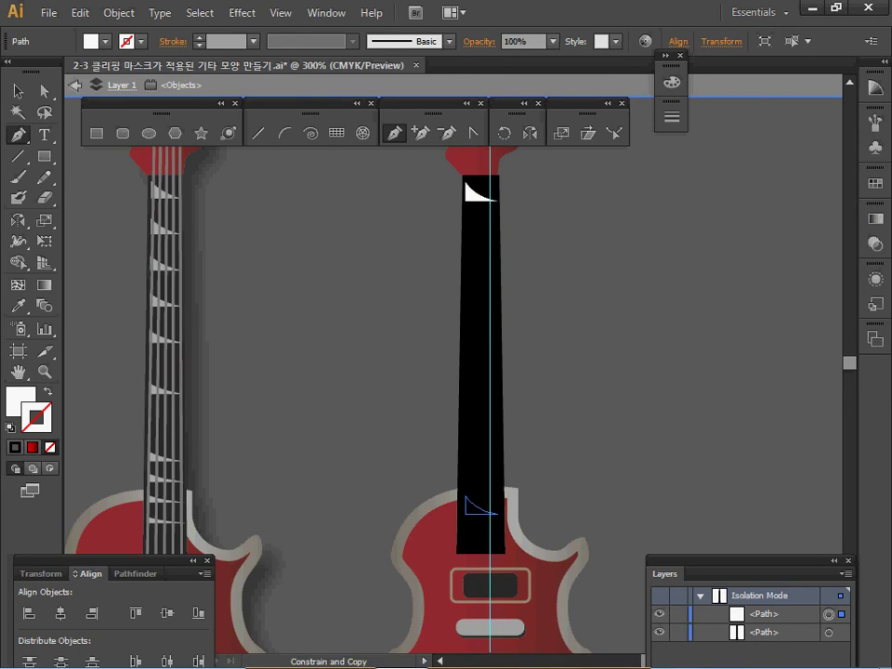
{"action": "left_click_drag", "start_coordinate": [473, 506], "coordinate": [474, 511]}
{"action": "key", "text": "ctrl+shift+a"}
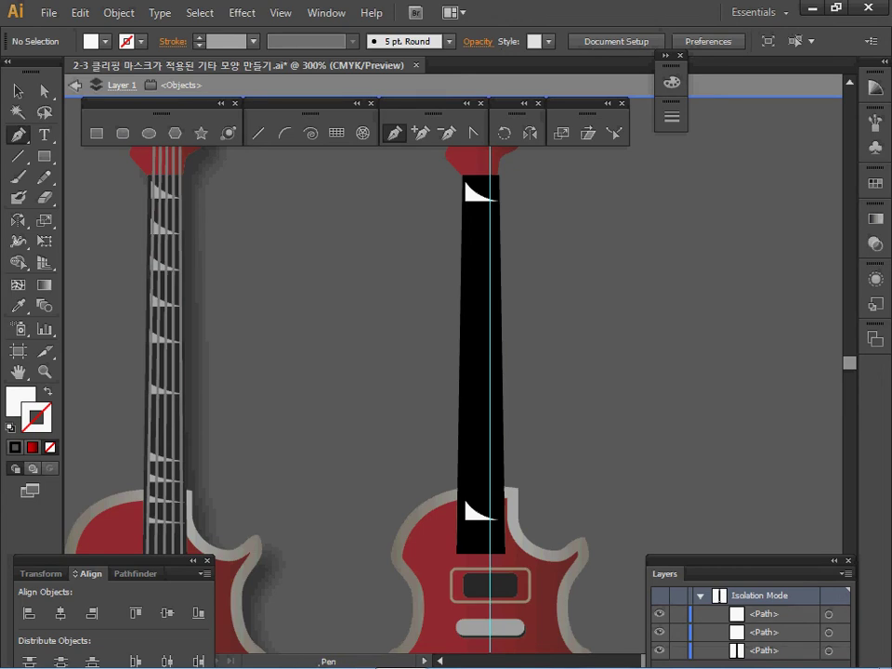
Step: Reduce the height of the lower fret inlay to make it flatter than the upper one
{"action": "left_click", "coordinate": [17, 90]}
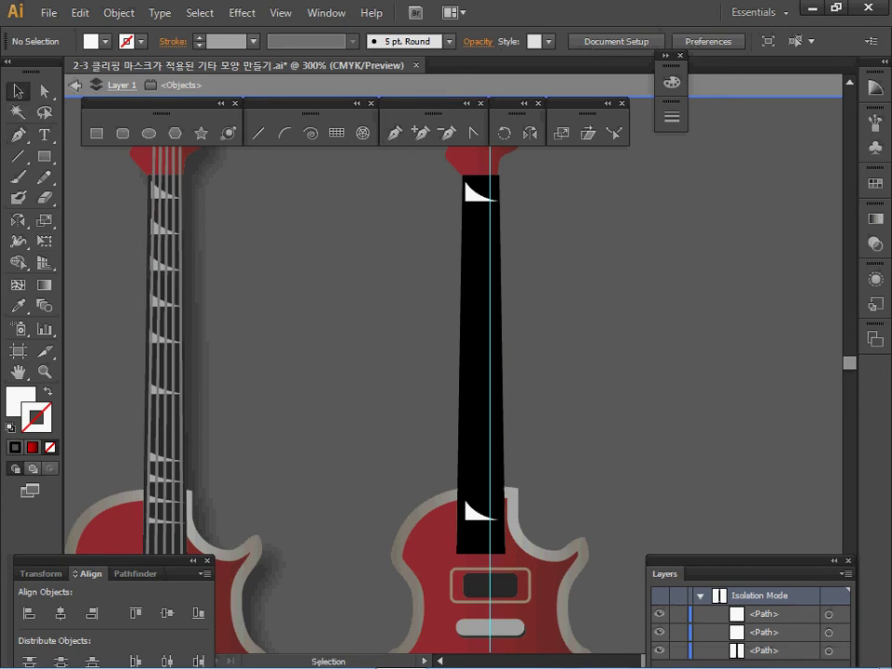
{"action": "left_click", "coordinate": [474, 511]}
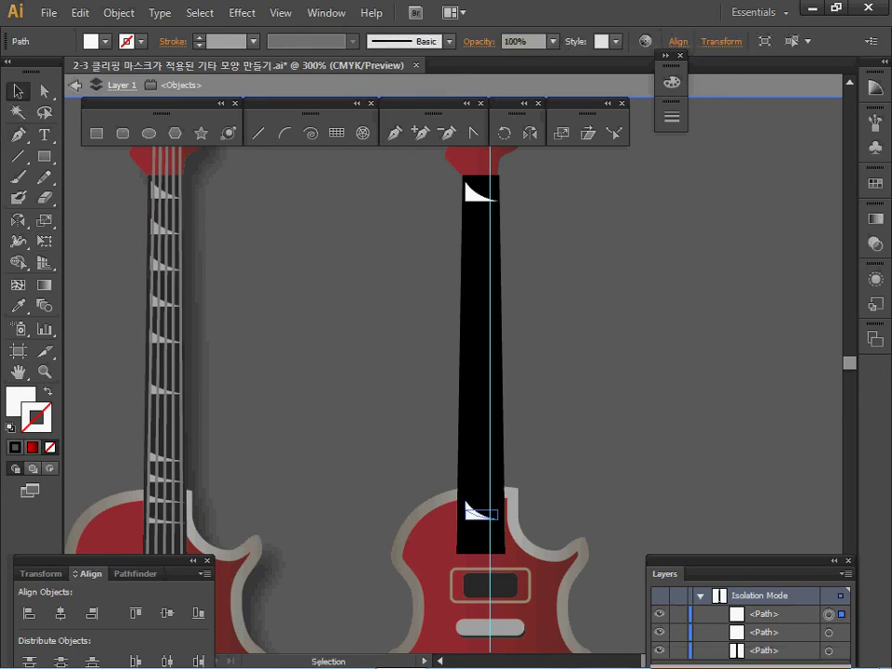
{"action": "left_click_drag", "start_coordinate": [478, 511], "coordinate": [480, 515]}
{"action": "key", "text": "Up"}
{"action": "key", "text": "Up"}
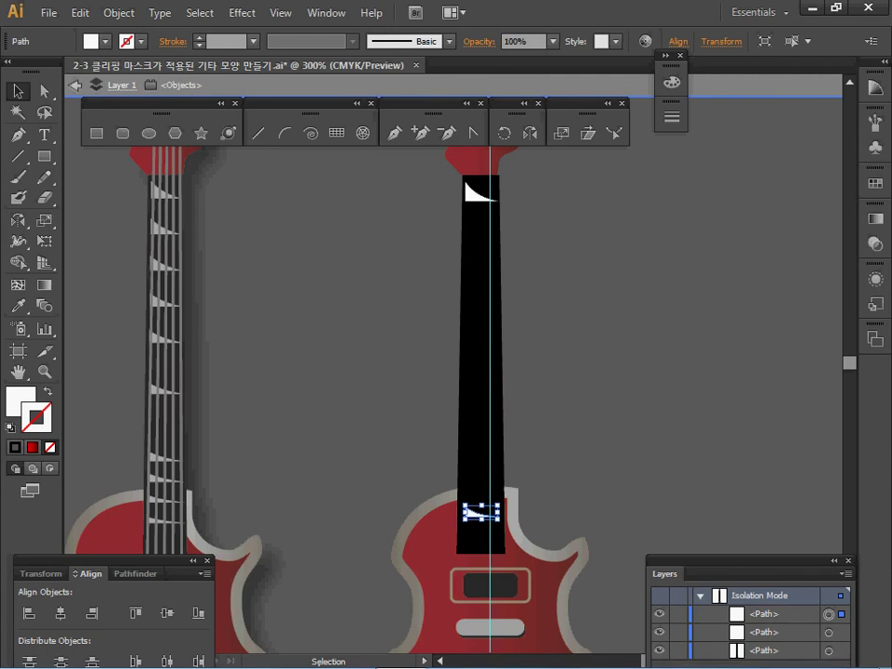
Step: Nudge the lower fret inlay up slightly and blend it with the upper inlay along the neck
{"action": "key", "text": "Up"}
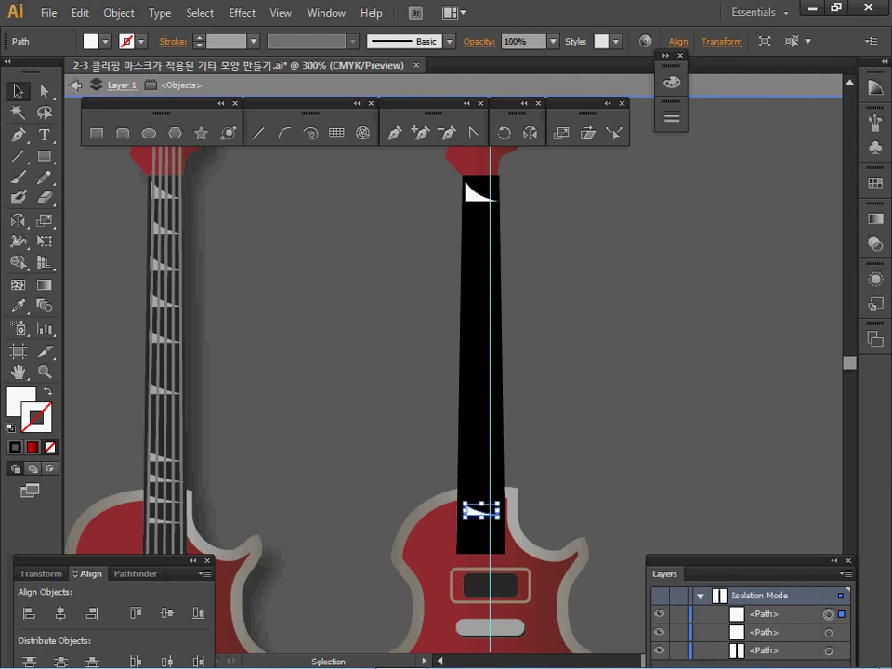
{"action": "key", "text": "shift"}
{"action": "left_click", "coordinate": [472, 192], "text": "shift"}
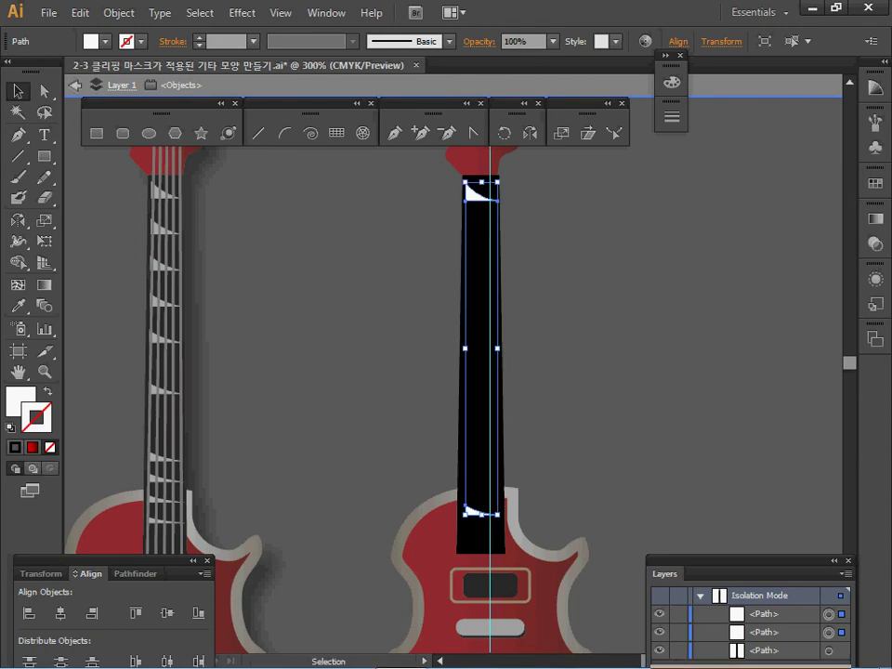
{"action": "left_click", "coordinate": [119, 13]}
{"action": "mouse_move", "coordinate": [186, 404]}
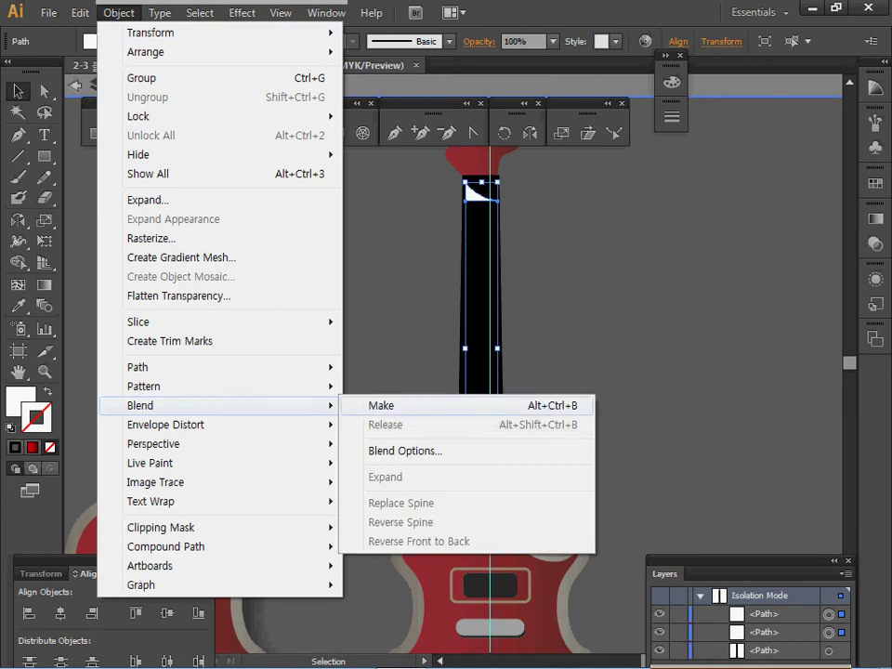
{"action": "left_click", "coordinate": [381, 405]}
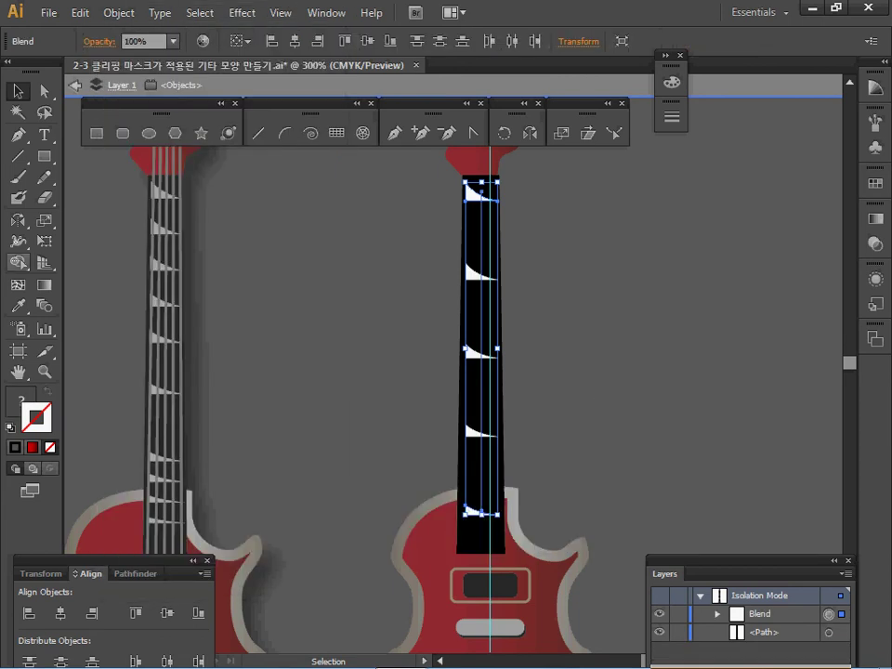
Step: Set the inlay blend to 8 intermediate steps and expand it into individual fret inlays
{"action": "key", "text": "Return"}
{"action": "key", "text": "Tab"}
{"action": "type", "text": "8"}
{"action": "key", "text": "Return"}
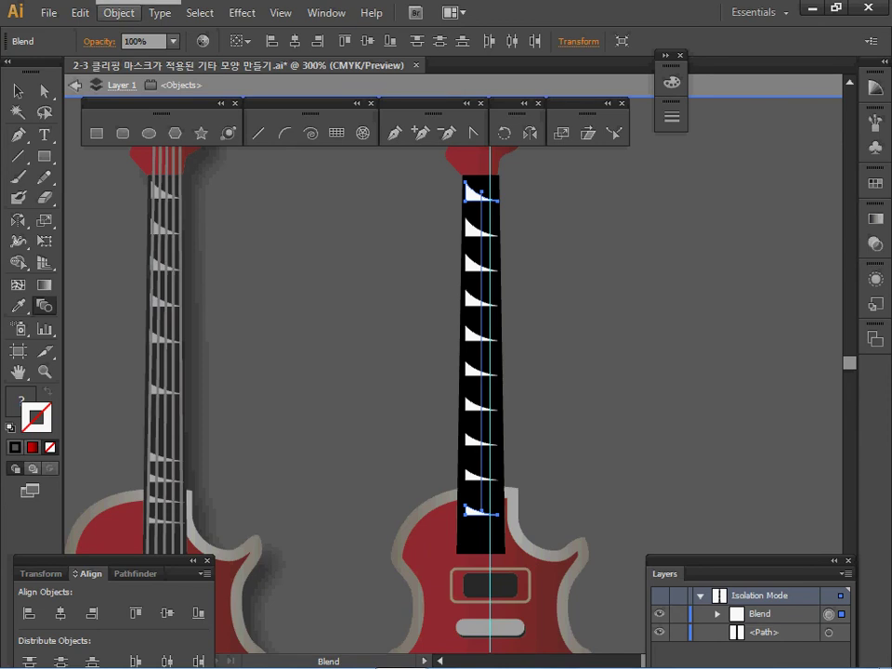
{"action": "left_click", "coordinate": [119, 12]}
{"action": "mouse_move", "coordinate": [148, 405]}
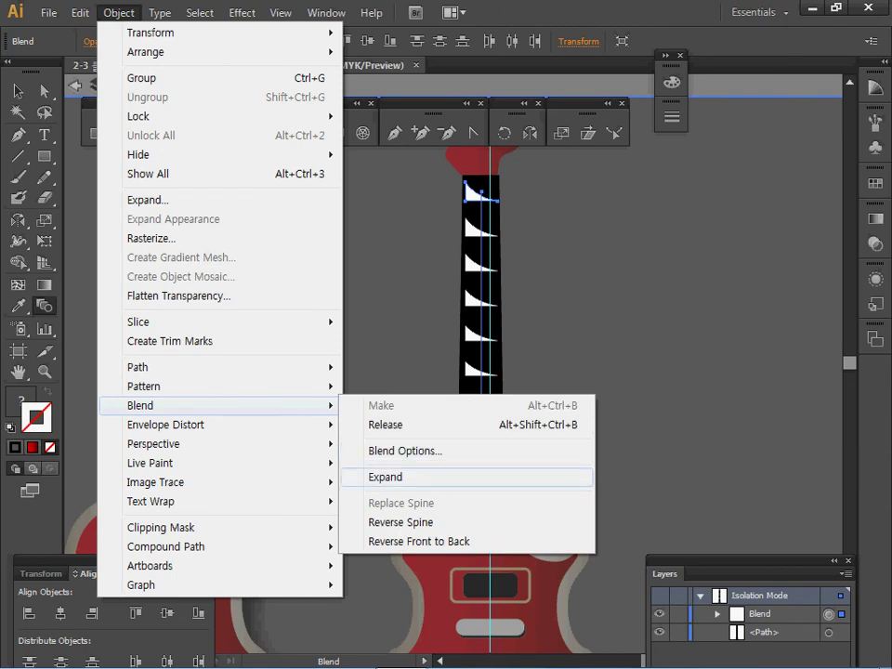
{"action": "left_click", "coordinate": [385, 477]}
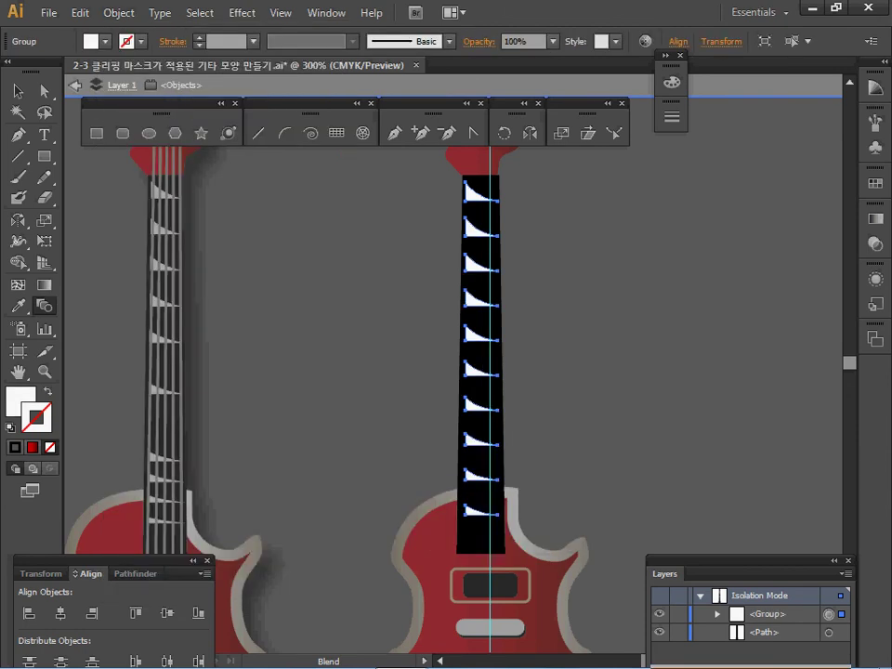
Step: Isolate the expanded inlay group and move the three inlays above the lowest one down into a tight cluster near the body
{"action": "key", "text": "space"}
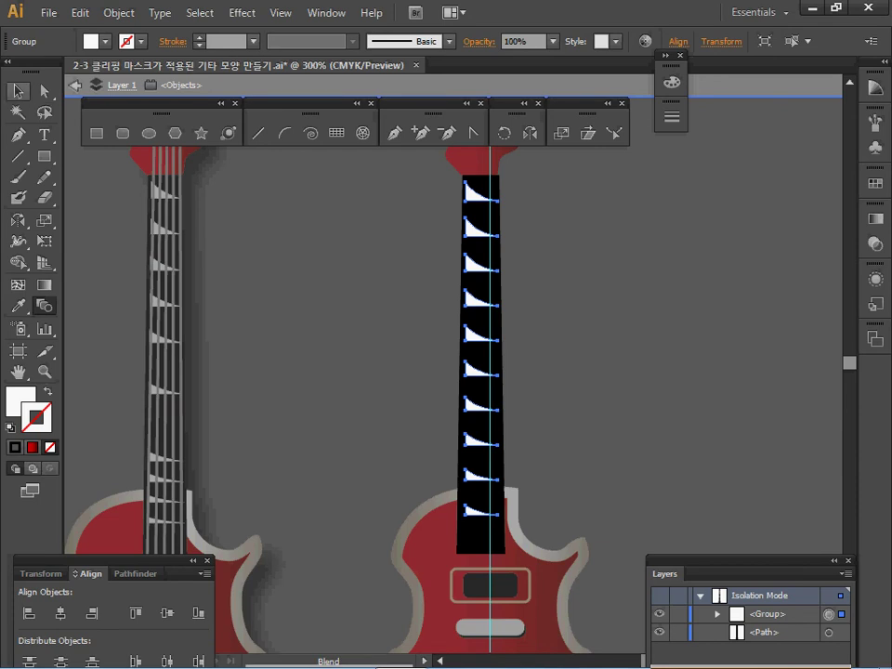
{"action": "key", "text": "v"}
{"action": "key", "text": "Delete"}
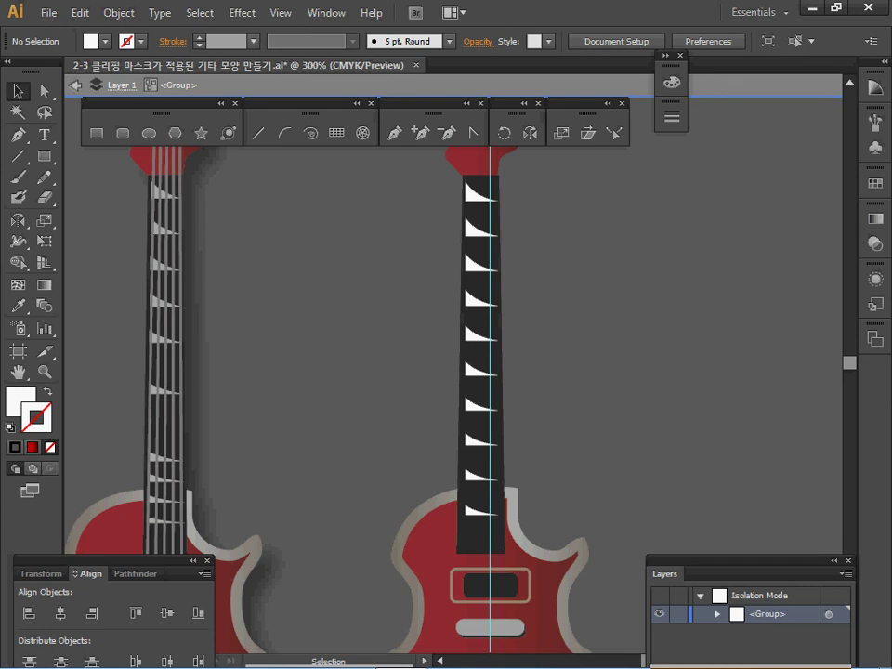
{"action": "left_click", "coordinate": [476, 475]}
{"action": "left_click", "coordinate": [476, 438], "text": "shift"}
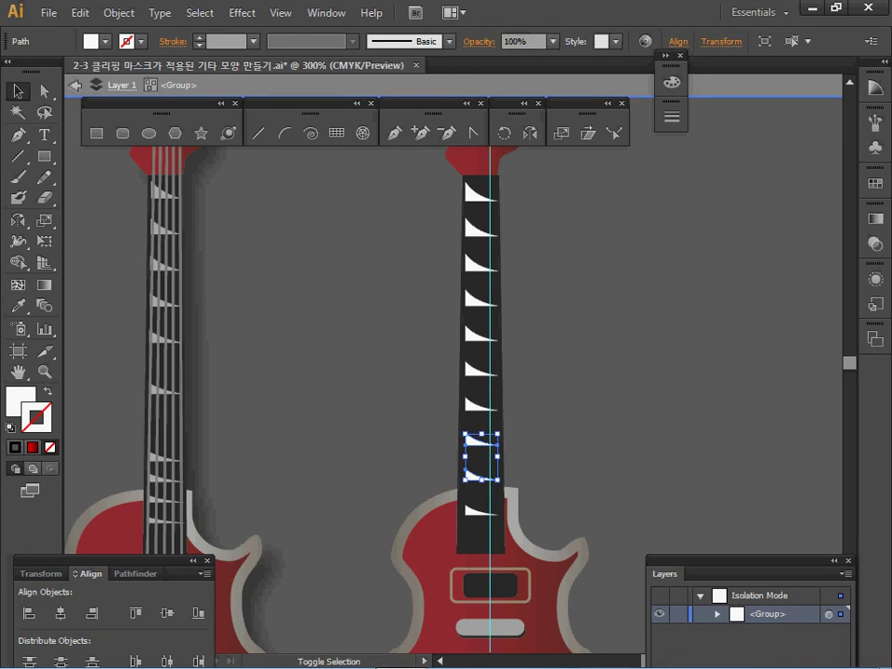
{"action": "key", "text": "ctrl+shift+a"}
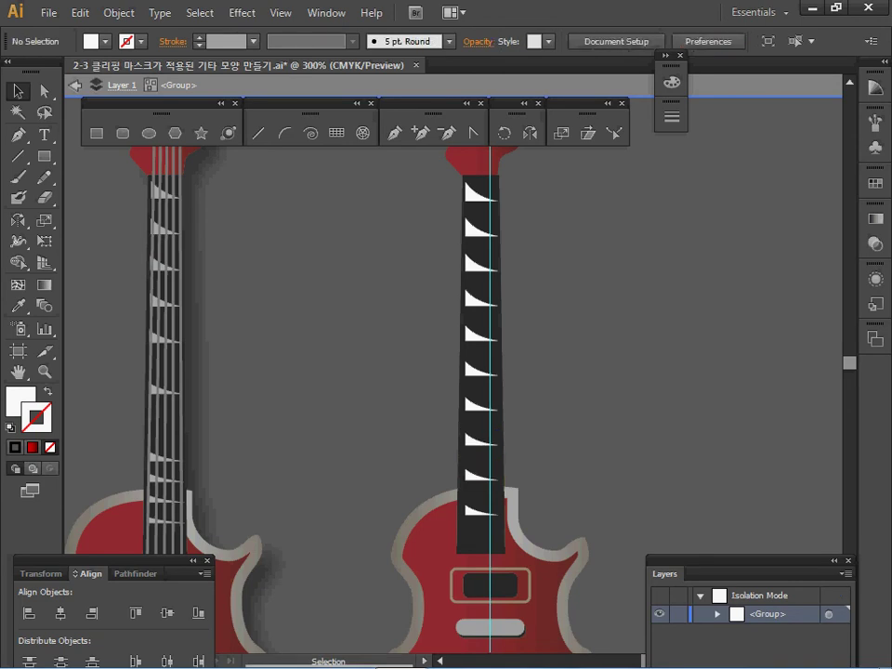
{"action": "left_click", "coordinate": [479, 487], "text": "shift"}
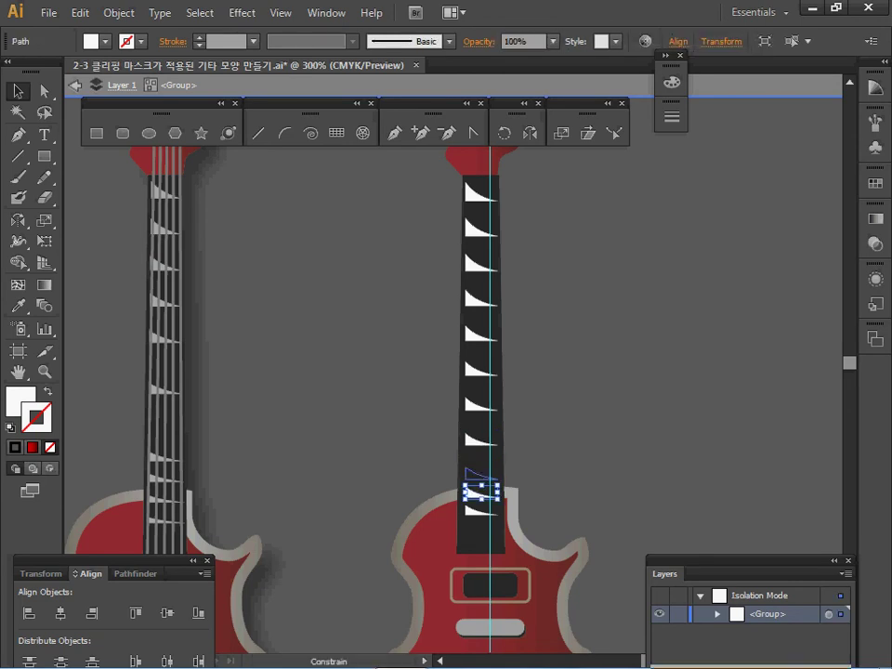
{"action": "left_click_drag", "start_coordinate": [479, 473], "coordinate": [479, 452]}
{"action": "key", "text": "ctrl+shift+a"}
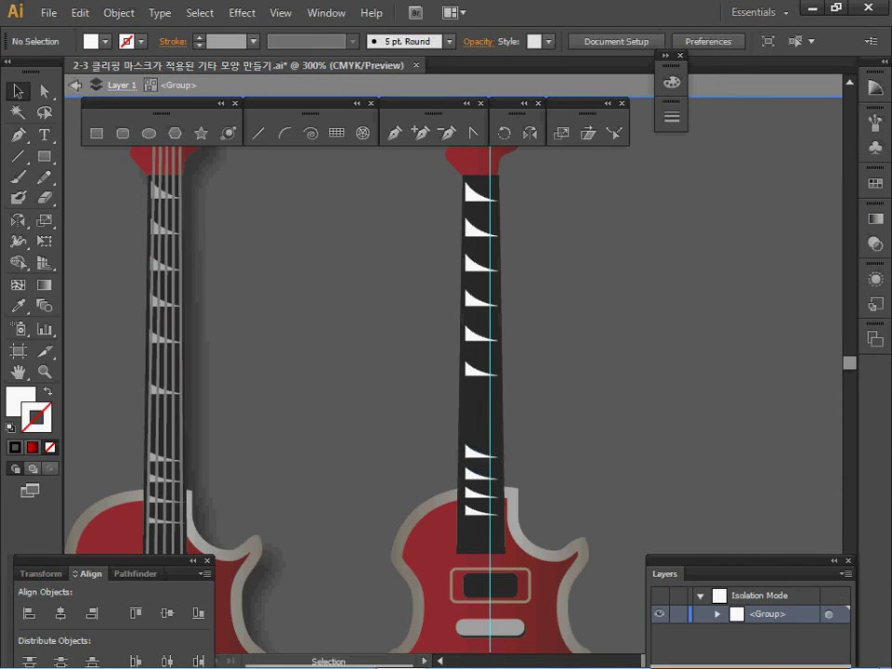
Step: Fine-tune the uppermost clustered inlay, lower the next inlay to about midway between it and the one above, and exit isolation
{"action": "left_click", "coordinate": [479, 453], "text": "shift"}
{"action": "key", "text": "ctrl+shift+a"}
{"action": "left_click_drag", "start_coordinate": [480, 453], "coordinate": [479, 399]}
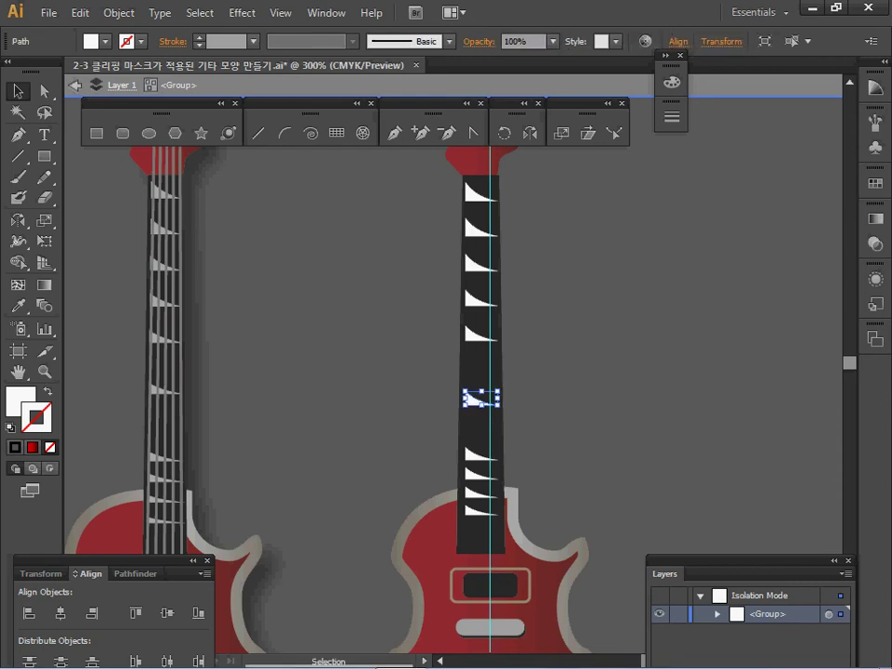
{"action": "key", "text": "Escape"}
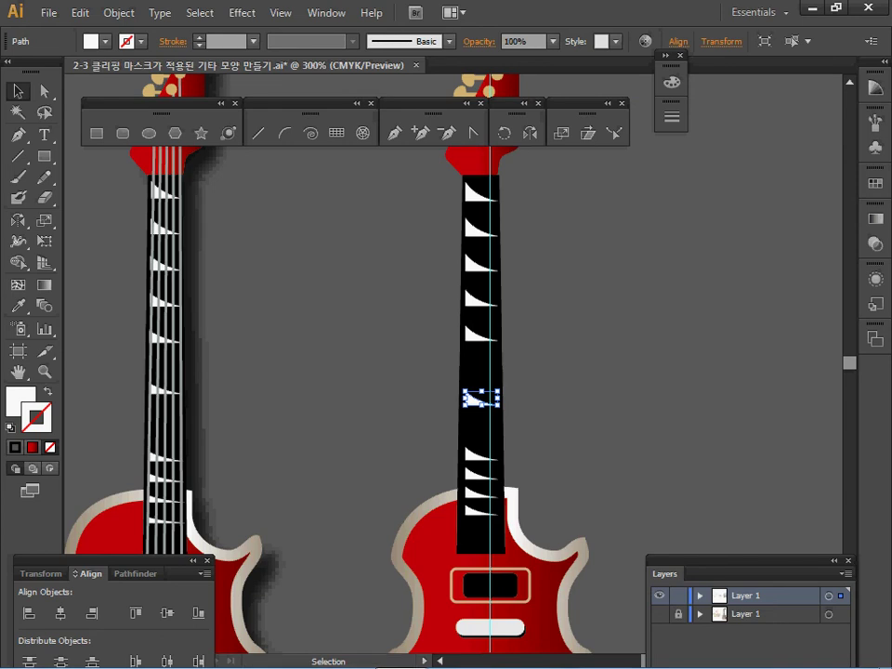
{"action": "key", "text": "ctrl+shift+a"}
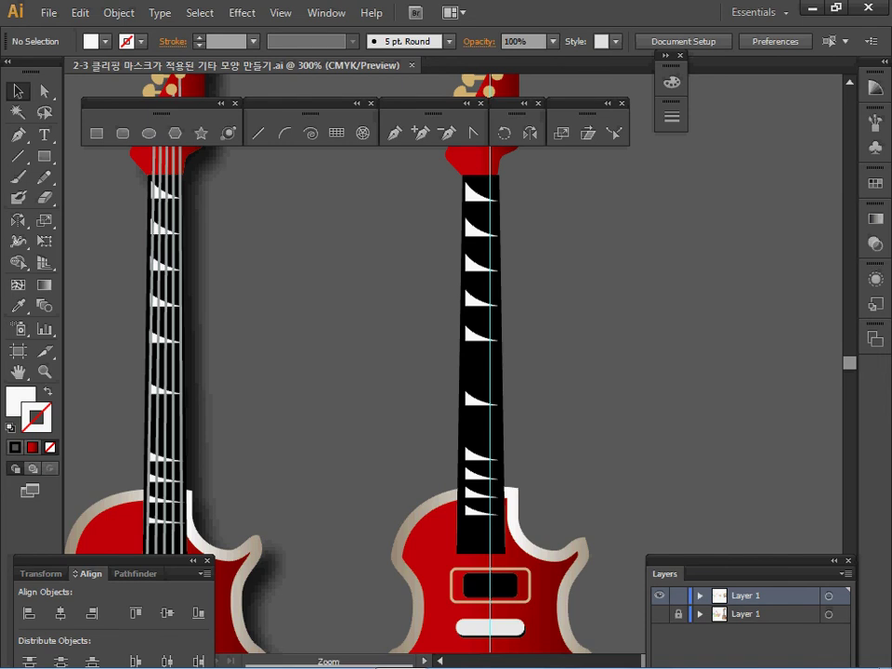
Step: Draw two grey 1 pt strings without fill, from the second-highest and the lowest tuning pegs down to the white bridge
{"action": "key", "text": "ctrl+minus"}
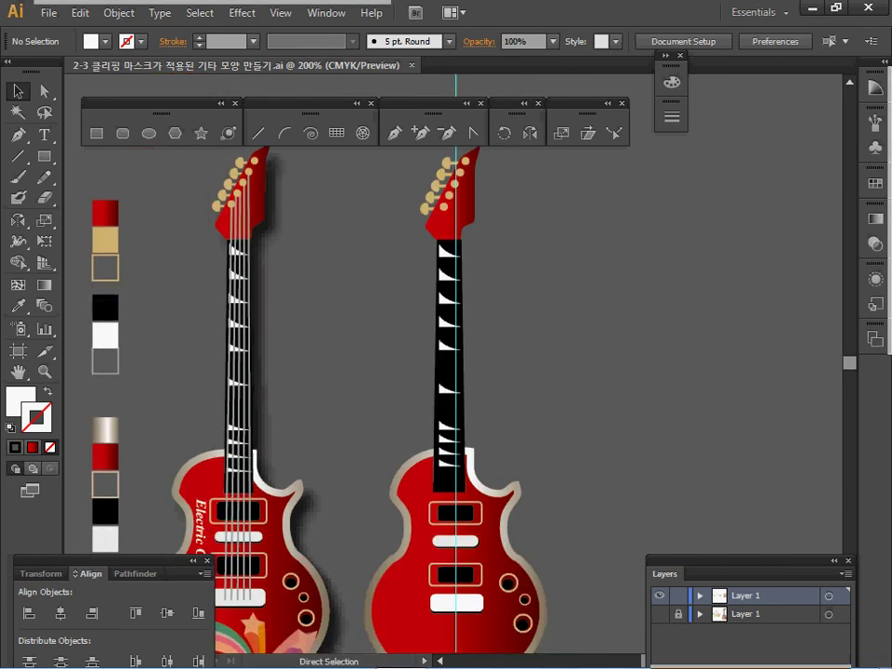
{"action": "left_click", "coordinate": [105, 360]}
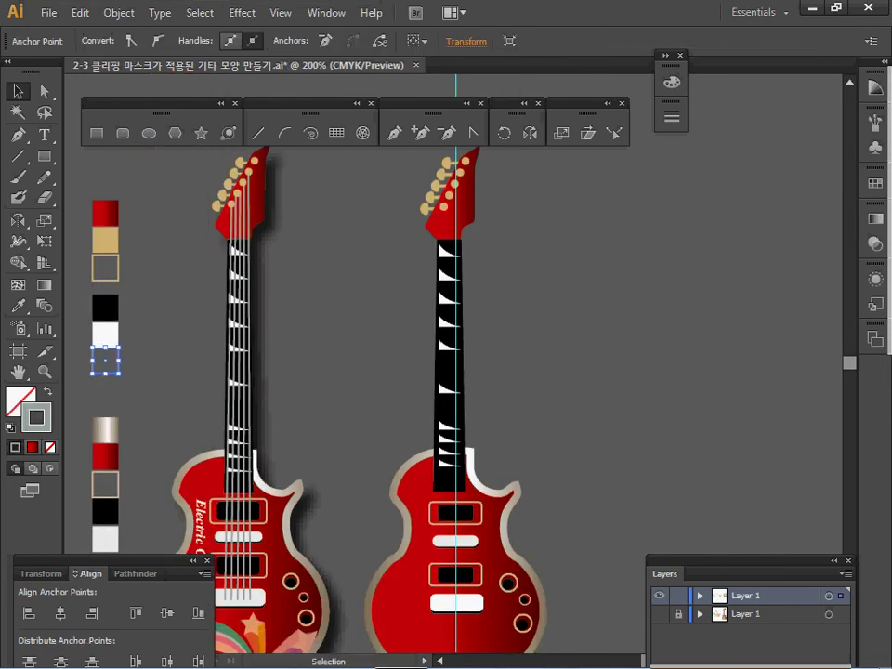
{"action": "key", "text": "ctrl+shift+a"}
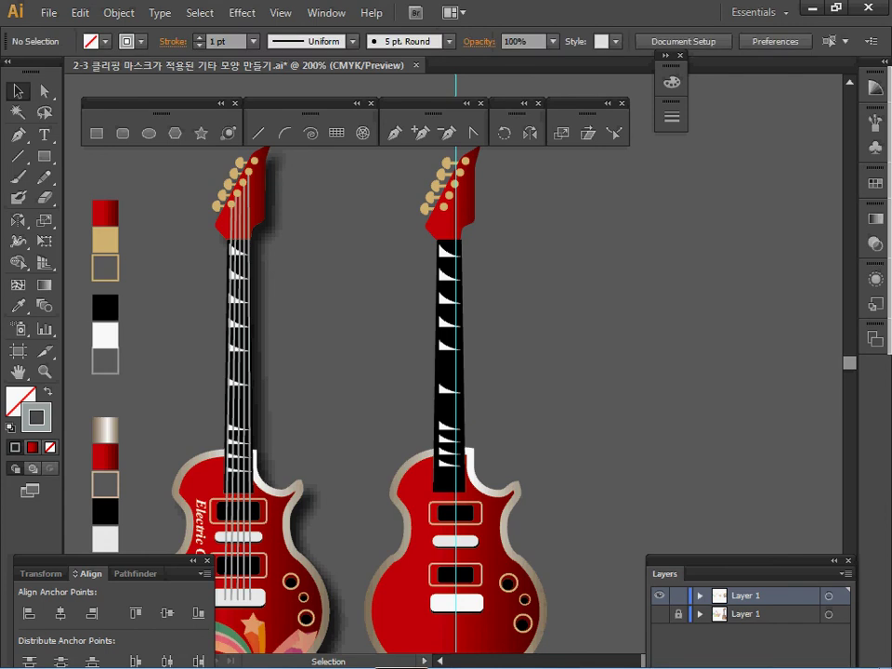
{"action": "key", "text": "backslash"}
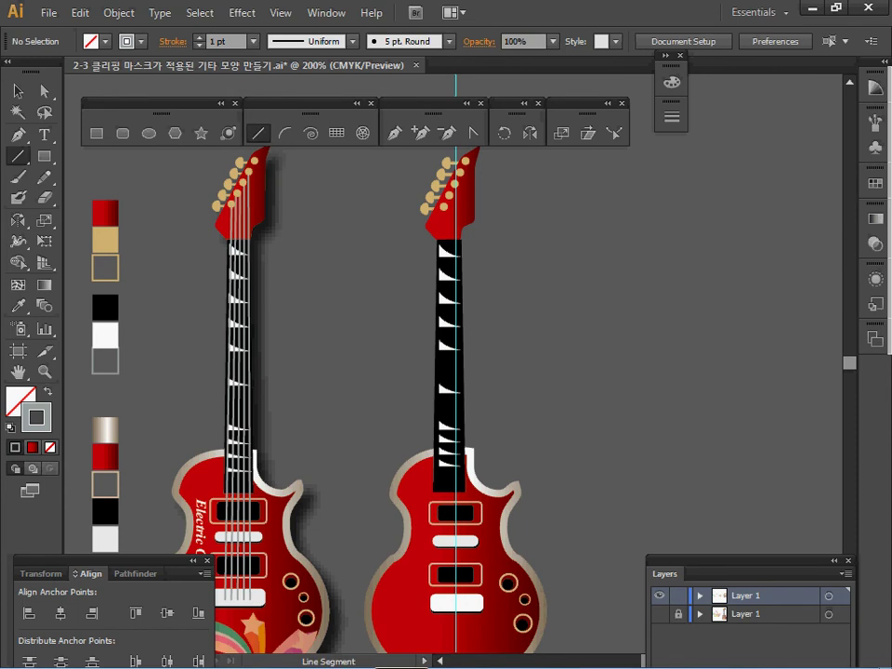
{"action": "left_click_drag", "start_coordinate": [459, 240], "coordinate": [460, 548]}
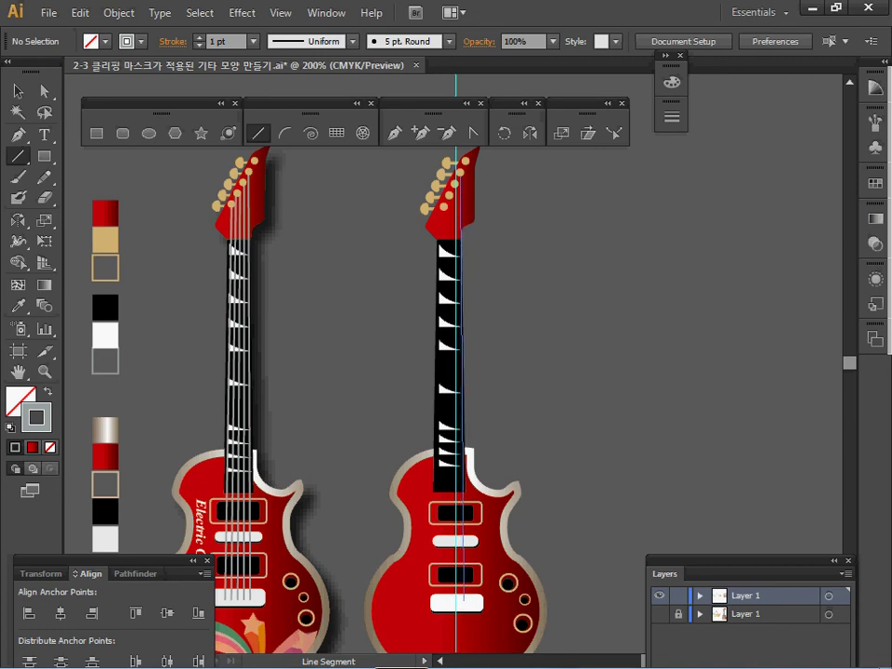
{"action": "key", "text": "ctrl+z"}
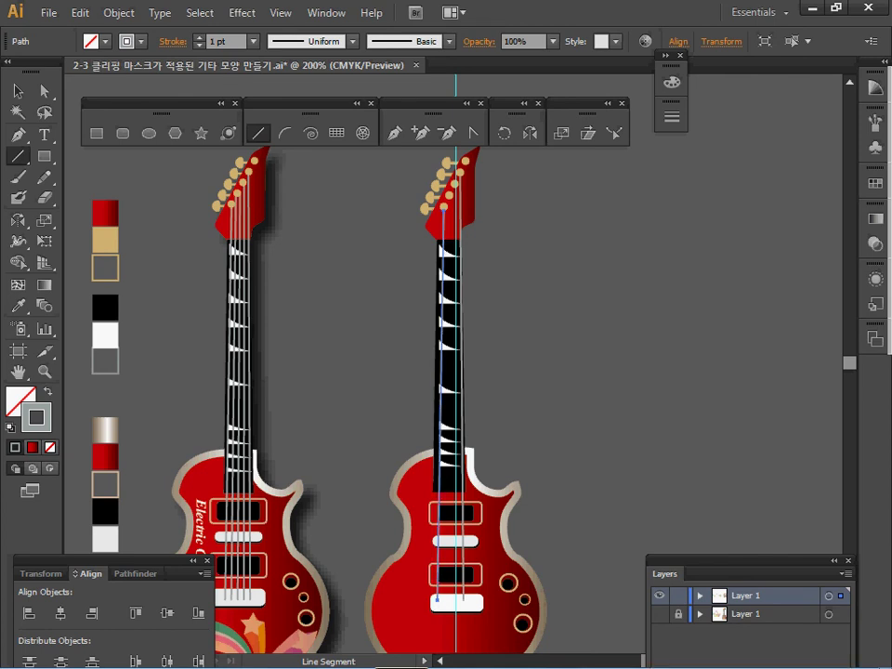
Step: Select all the beige tuning pegs without the headstock or strings and nudge them slightly left and down
{"action": "key", "text": "ctrl+d"}
{"action": "key", "text": "ctrl+d"}
{"action": "key", "text": "shift"}
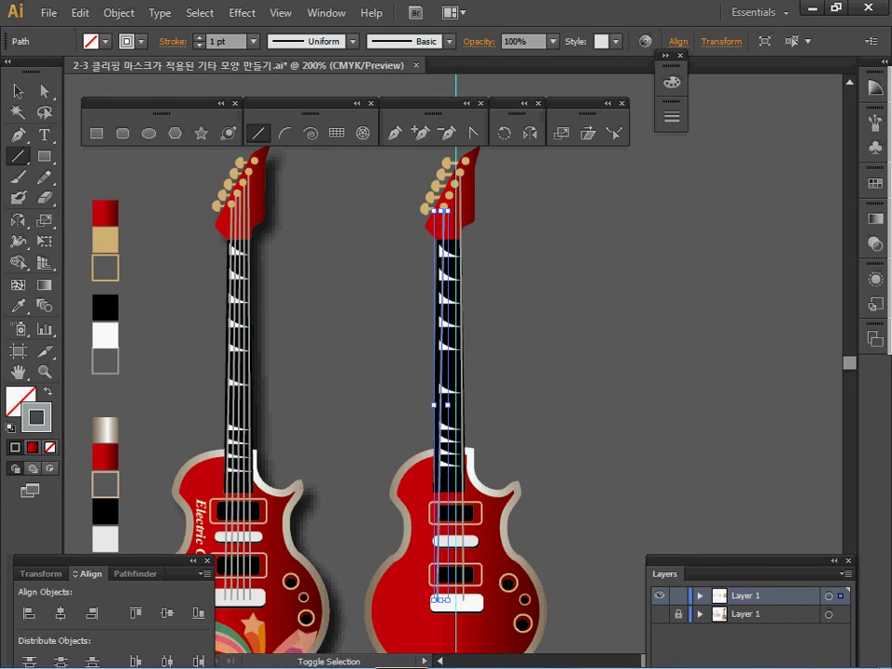
{"action": "left_click", "coordinate": [432, 116]}
{"action": "left_click", "coordinate": [431, 116]}
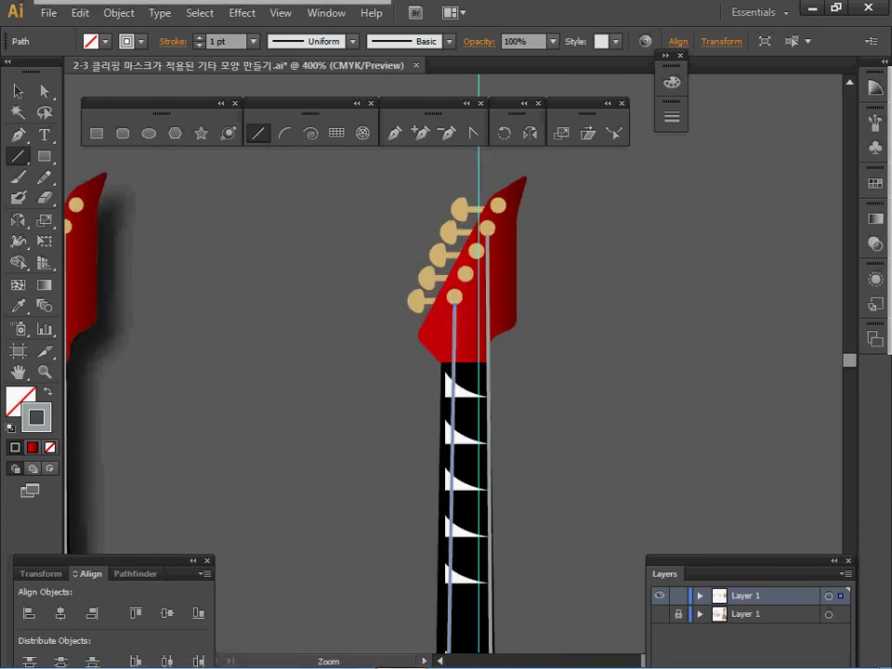
{"action": "key", "text": "ctrl+shift+a"}
{"action": "key", "text": "v"}
{"action": "left_click_drag", "start_coordinate": [400, 183], "coordinate": [506, 316]}
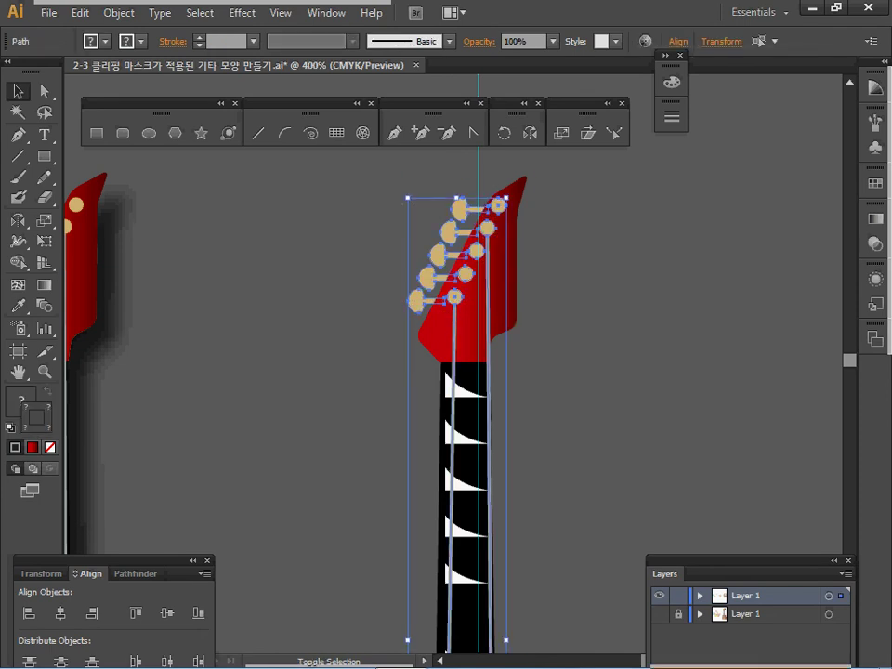
{"action": "left_click", "coordinate": [504, 312], "text": "shift"}
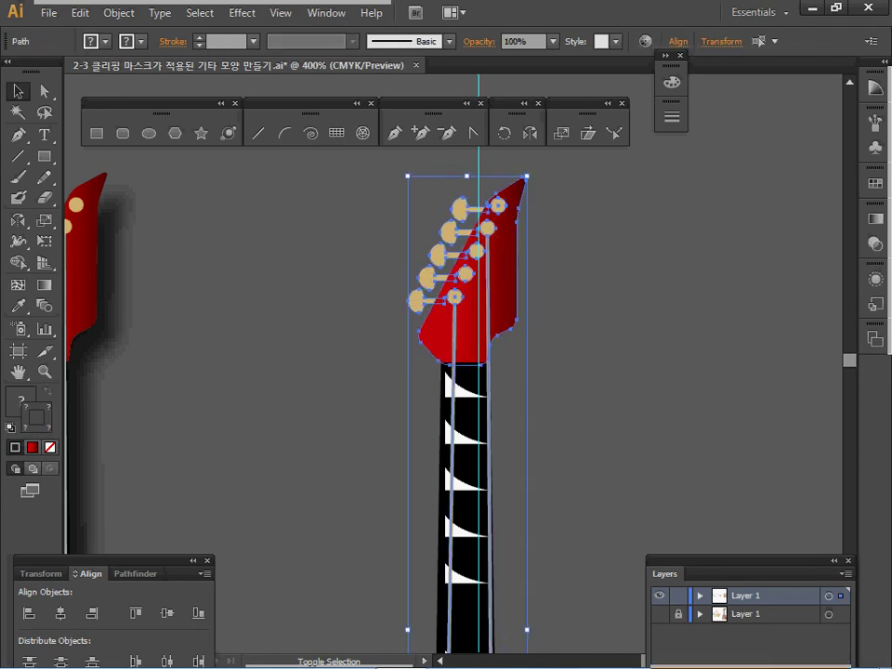
{"action": "key", "text": "ctrl+z"}
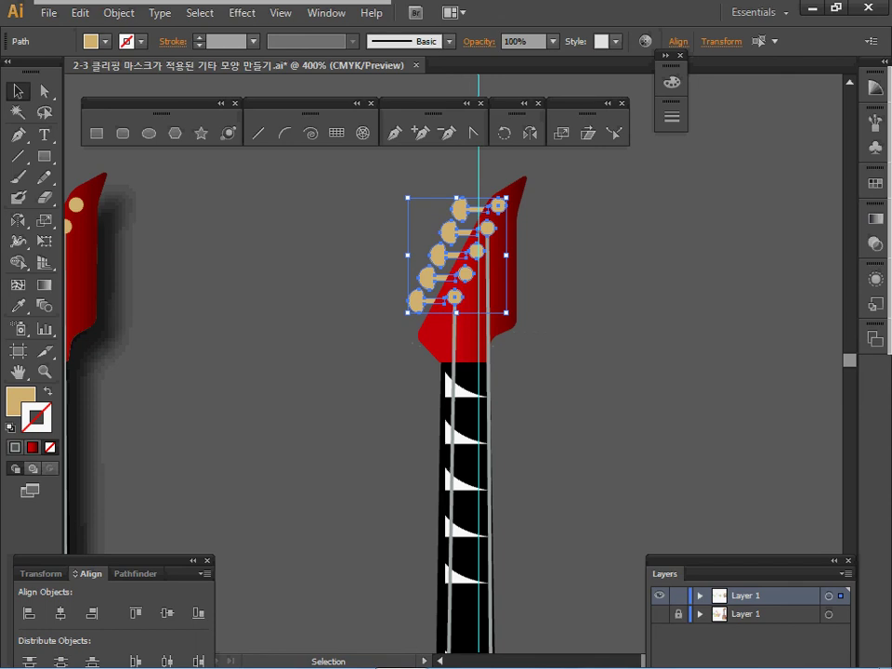
{"action": "key", "text": "Left"}
{"action": "key", "text": "Down"}
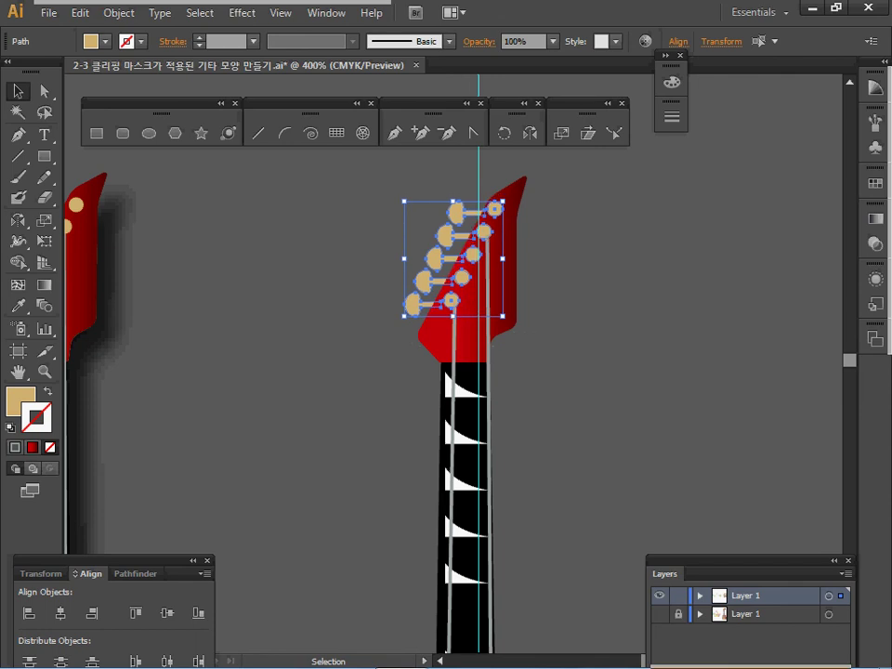
{"action": "key", "text": "ctrl+shift+a"}
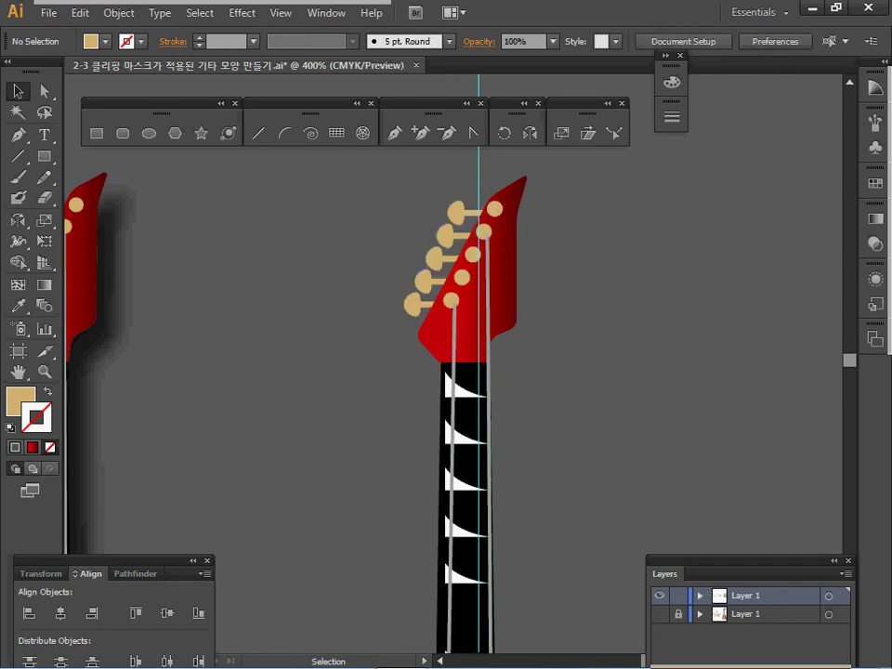
Step: Shift the left string left to line up with the lowest peg, and move its lower end slightly right on the bridge
{"action": "left_click", "coordinate": [455, 334]}
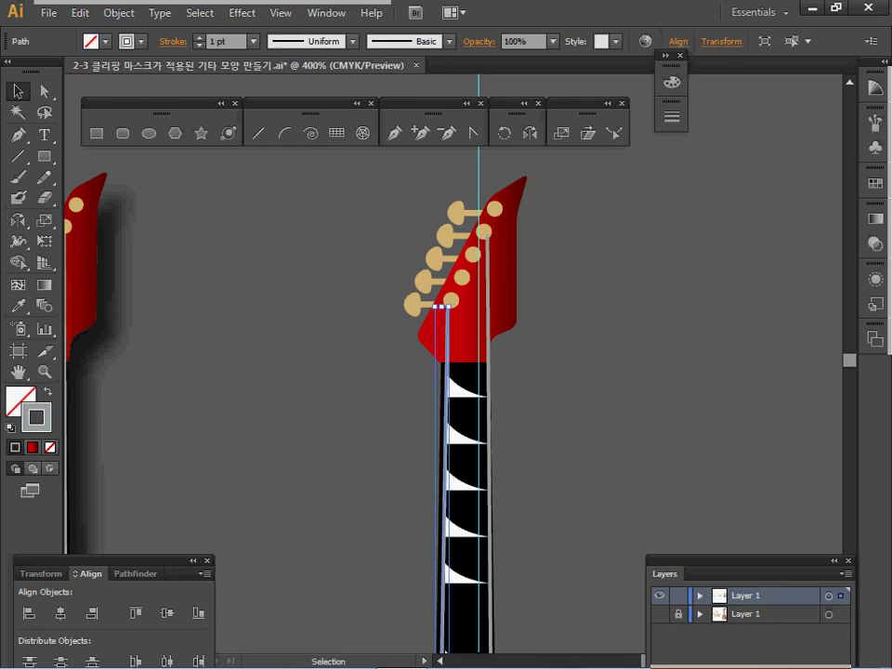
{"action": "key", "text": "ctrl+minus"}
{"action": "key", "text": "ctrl+minus"}
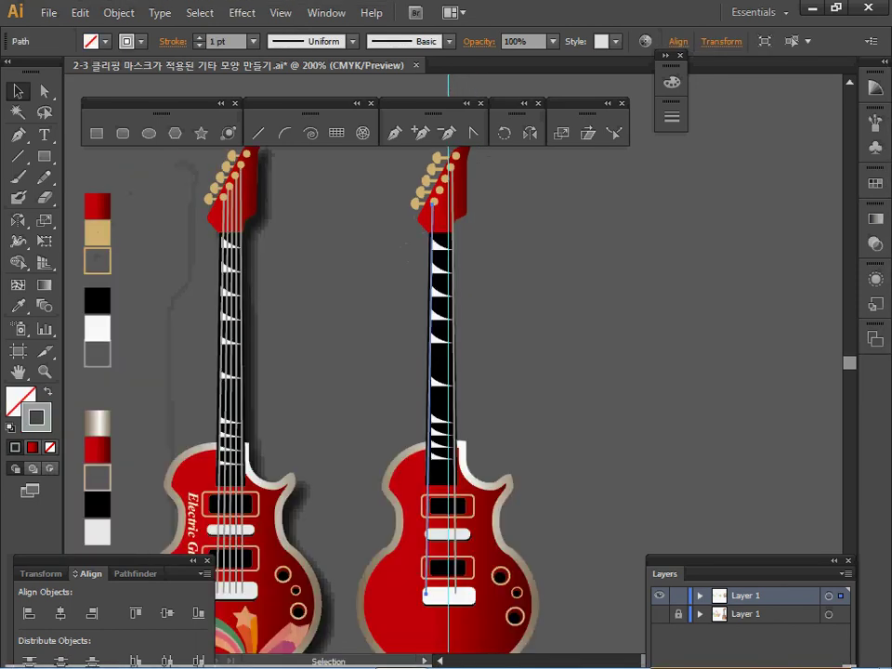
{"action": "key", "text": "a"}
{"action": "left_click", "coordinate": [429, 590]}
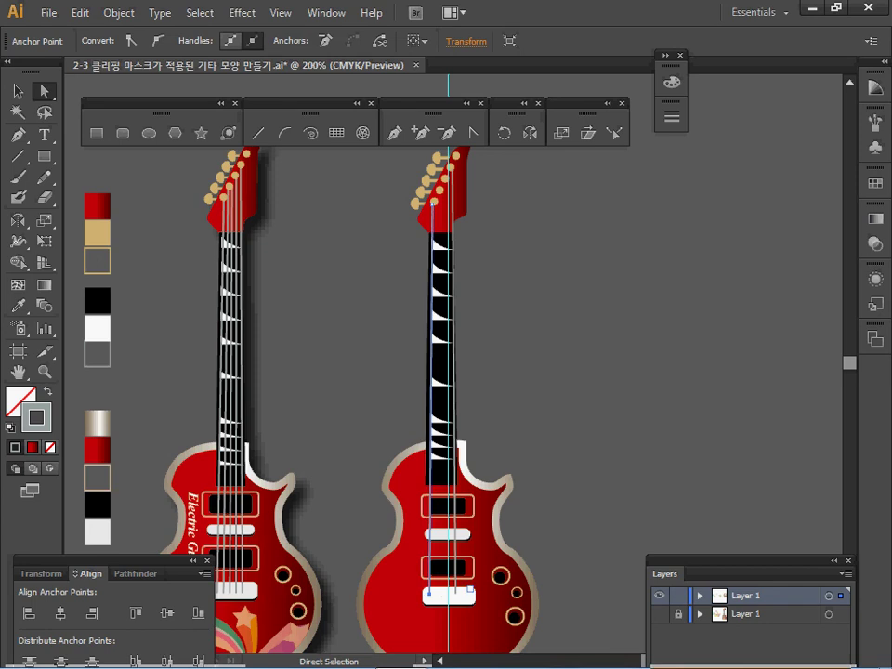
{"action": "key", "text": "shift+Right"}
{"action": "key", "text": "shift+Right"}
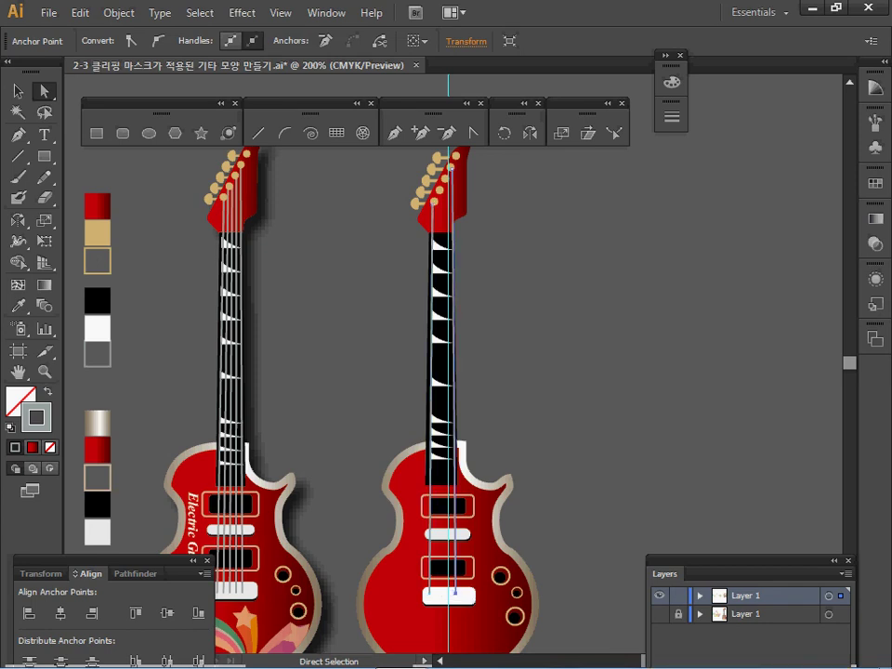
Step: Nudge the right string slightly to the right at the bridge and deselect it
{"action": "key", "text": "Right"}
{"action": "key", "text": "ctrl+shift+a"}
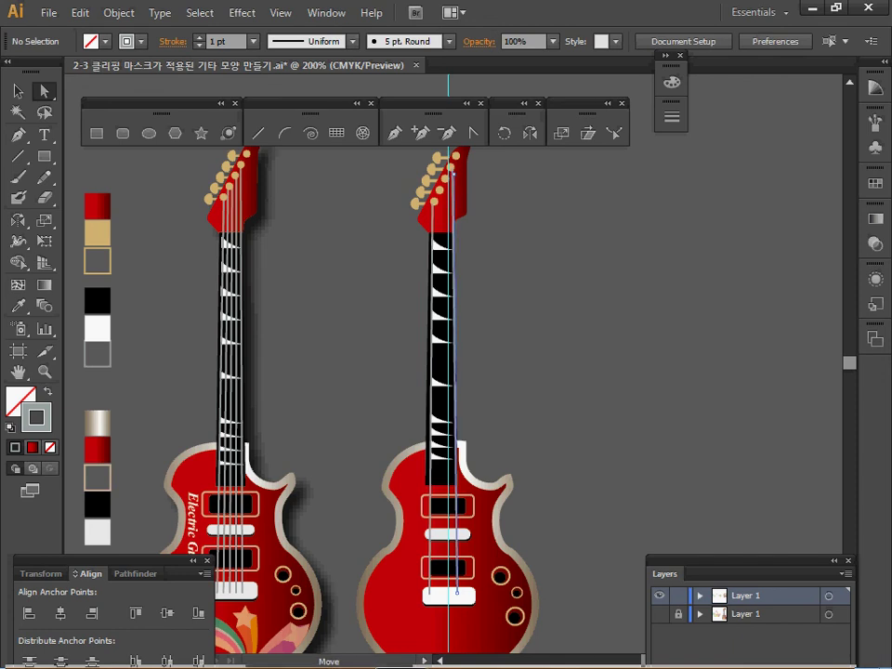
{"action": "left_click", "coordinate": [456, 591]}
{"action": "key", "text": "ctrl+shift+a"}
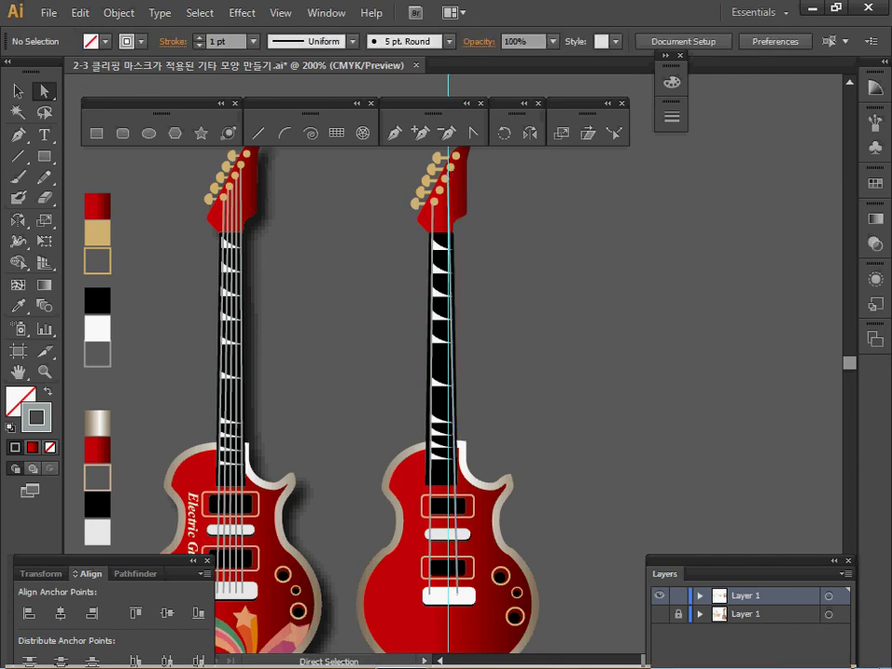
Step: Blend the two outer grey strings using Specified Steps spacing to produce five evenly spaced strings
{"action": "key", "text": "v"}
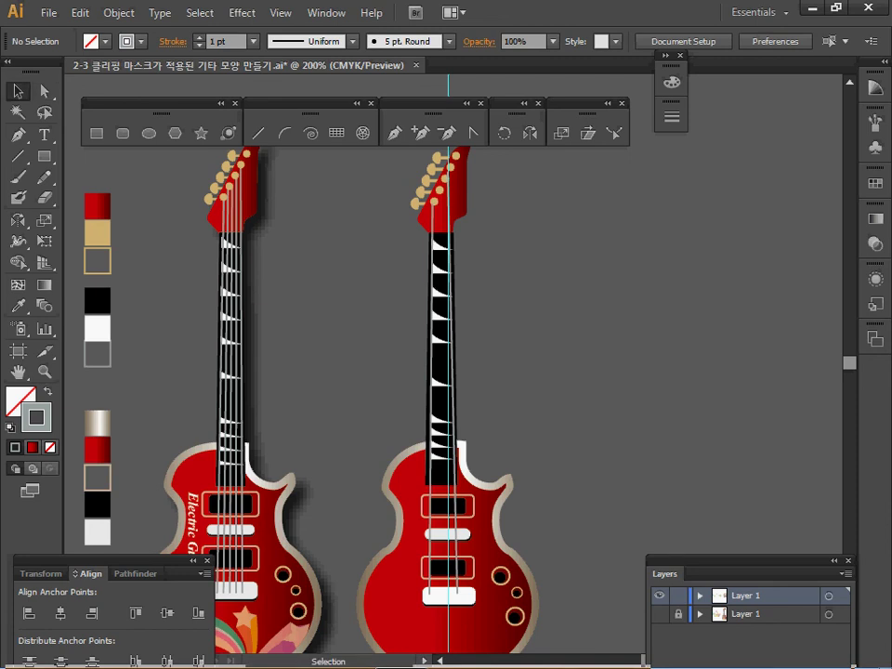
{"action": "left_click", "coordinate": [431, 394]}
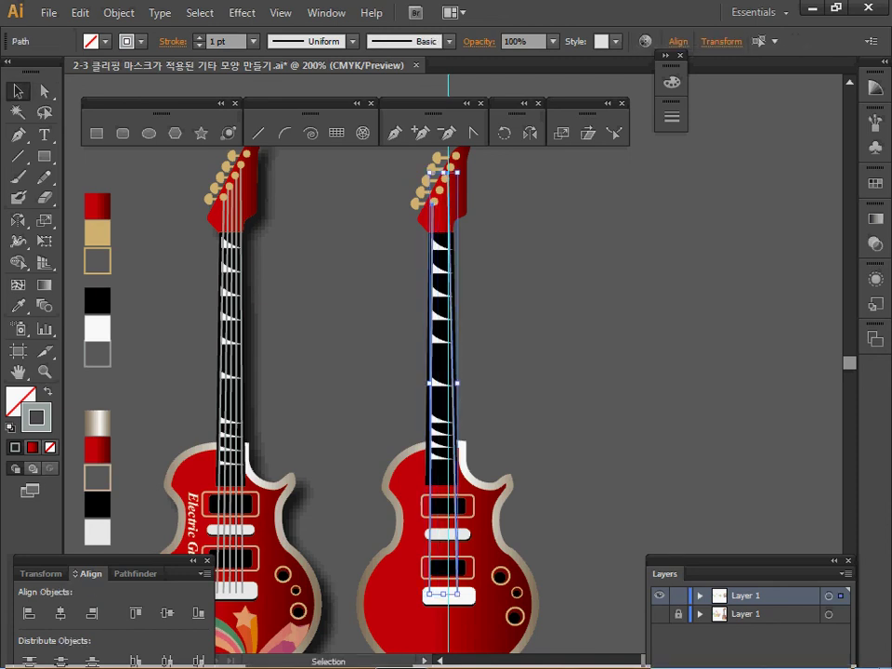
{"action": "left_click", "coordinate": [119, 13]}
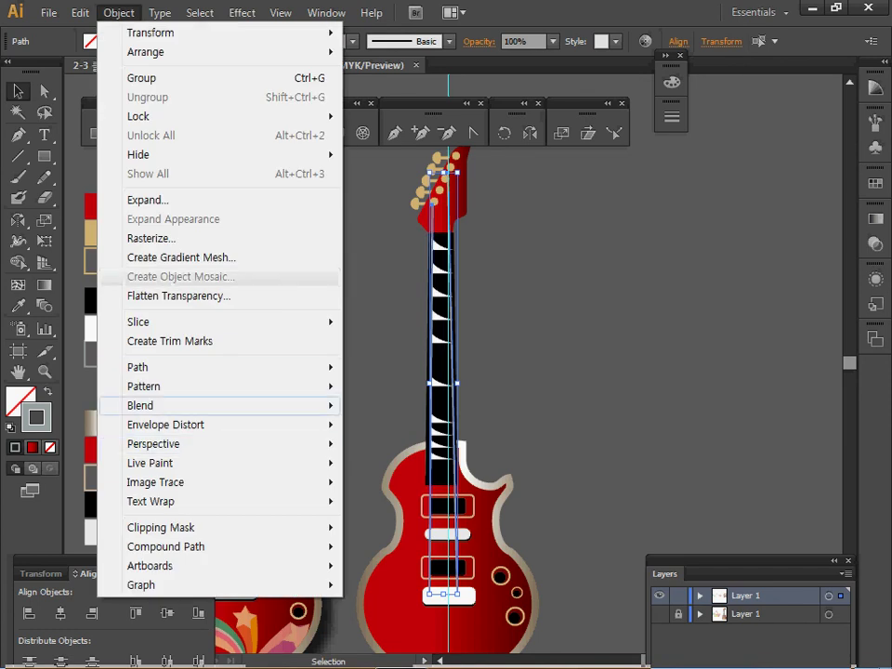
{"action": "mouse_move", "coordinate": [140, 405]}
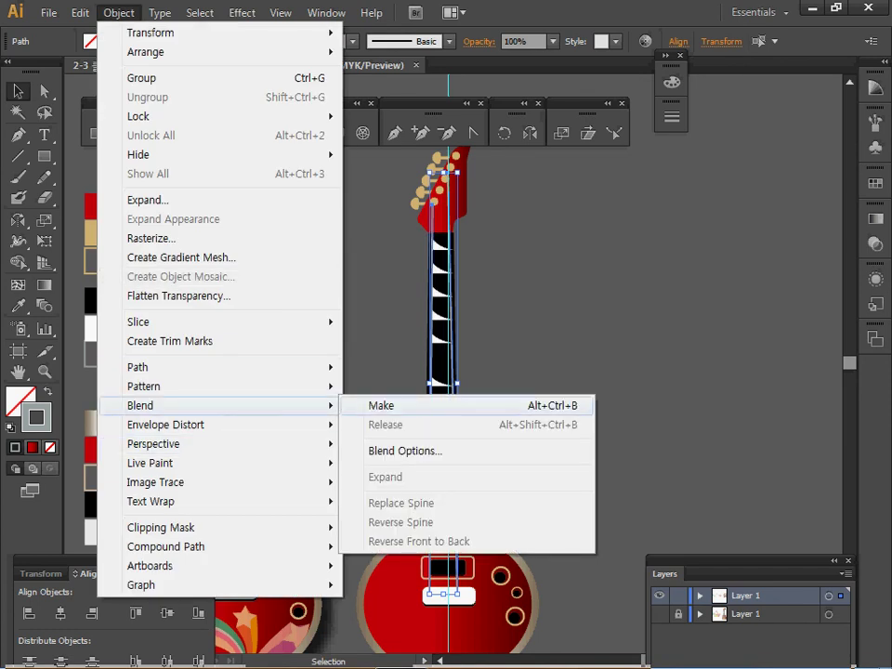
{"action": "left_click", "coordinate": [390, 405]}
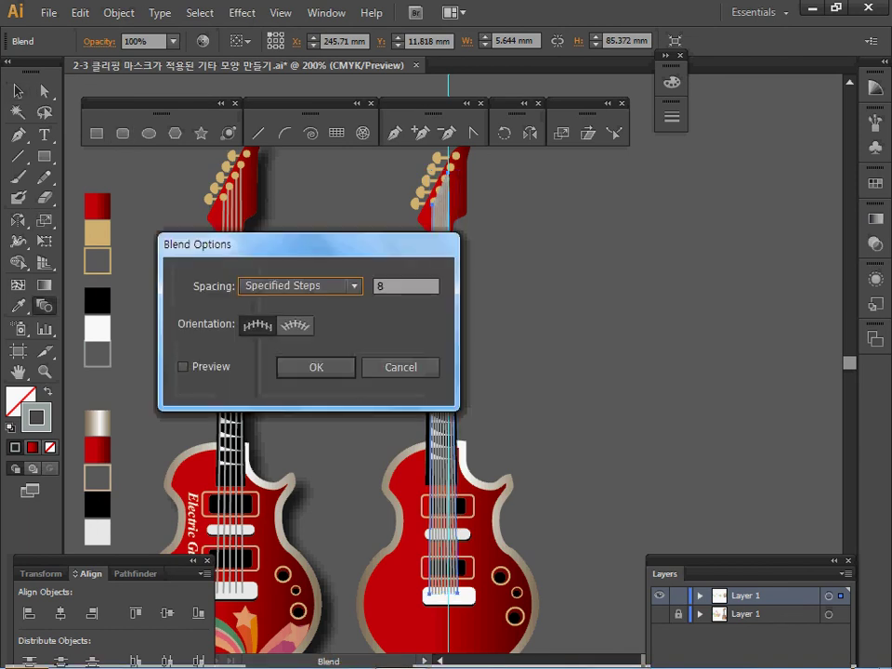
{"action": "key", "text": "Return"}
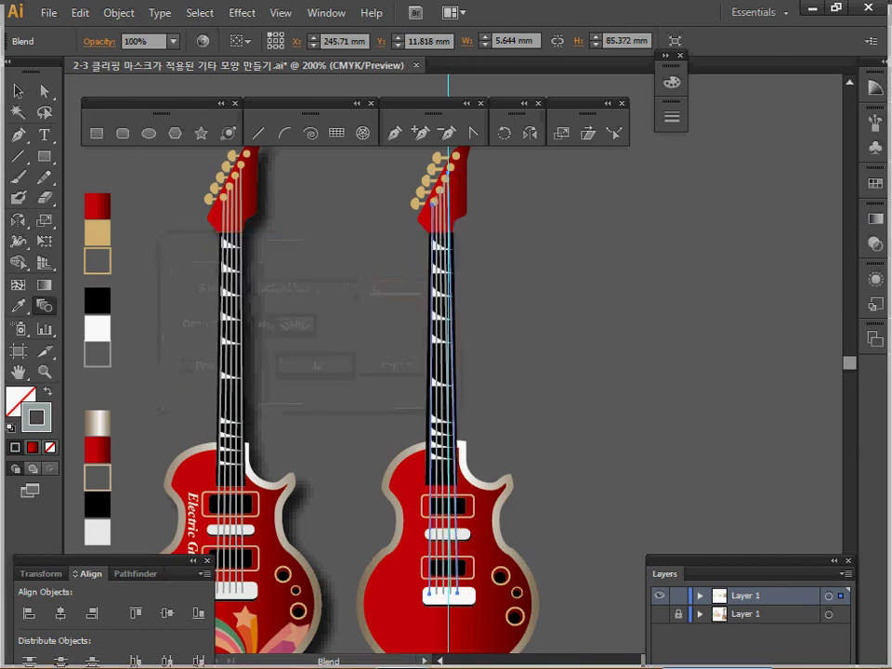
Step: Expand the string blend into separate editable paths
{"action": "left_click", "coordinate": [118, 12]}
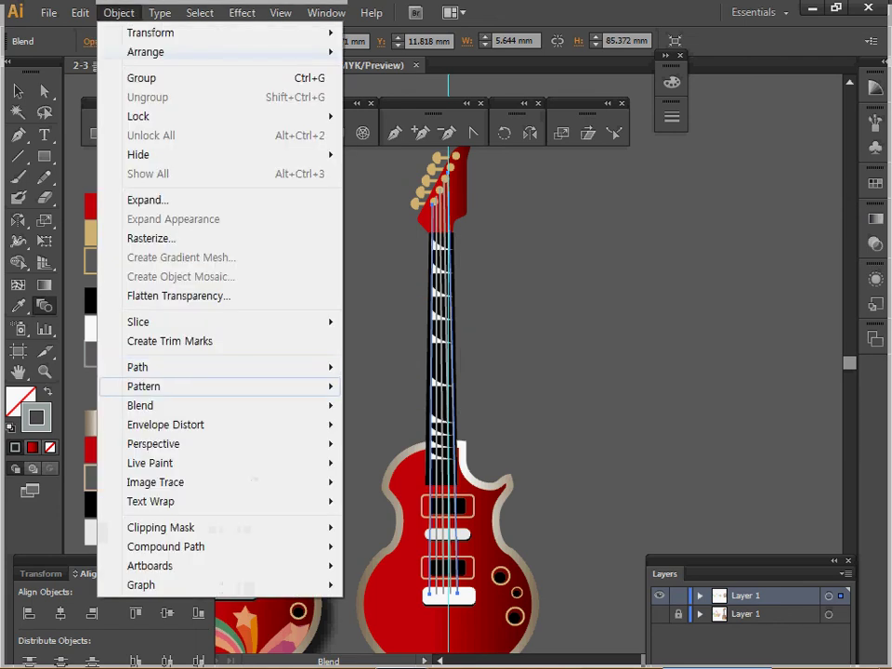
{"action": "mouse_move", "coordinate": [279, 405]}
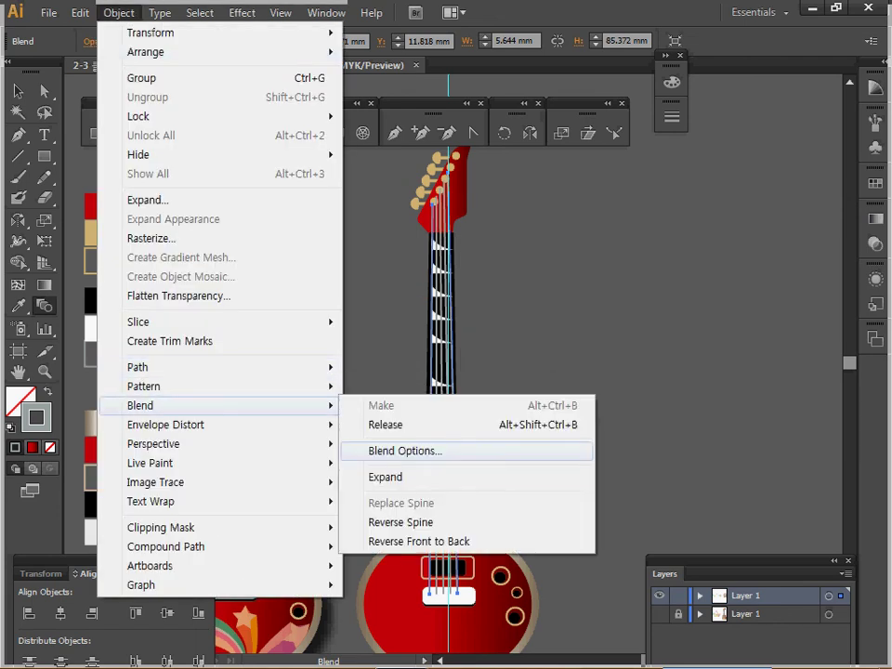
{"action": "left_click", "coordinate": [385, 475]}
{"action": "key", "text": "v"}
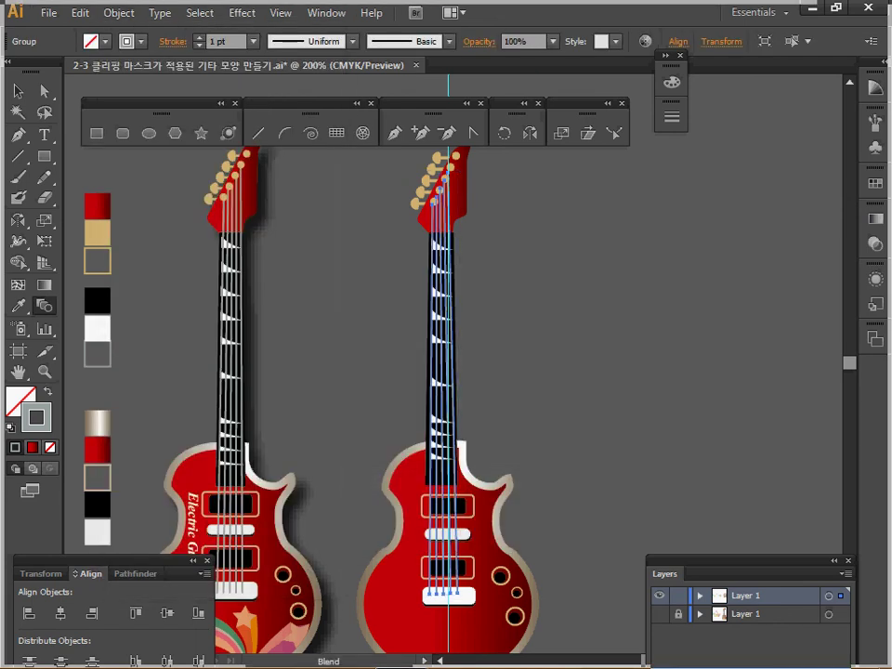
Step: Isolate the string group, average the strings' lower end anchor points to one common height on the white bridge, and exit isolation mode
{"action": "double_click", "coordinate": [444, 278]}
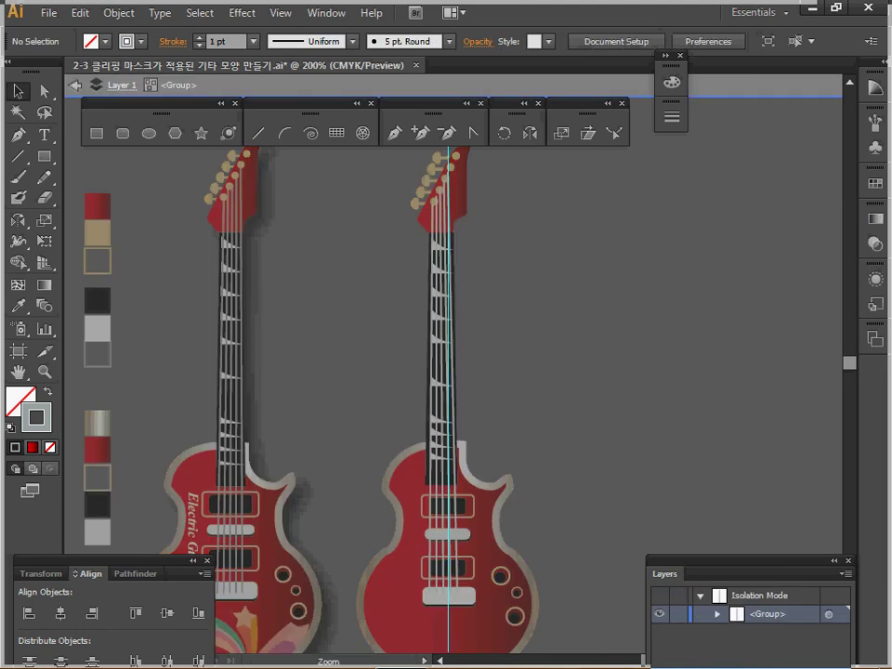
{"action": "key", "text": "ctrl+plus"}
{"action": "key", "text": "ctrl+plus"}
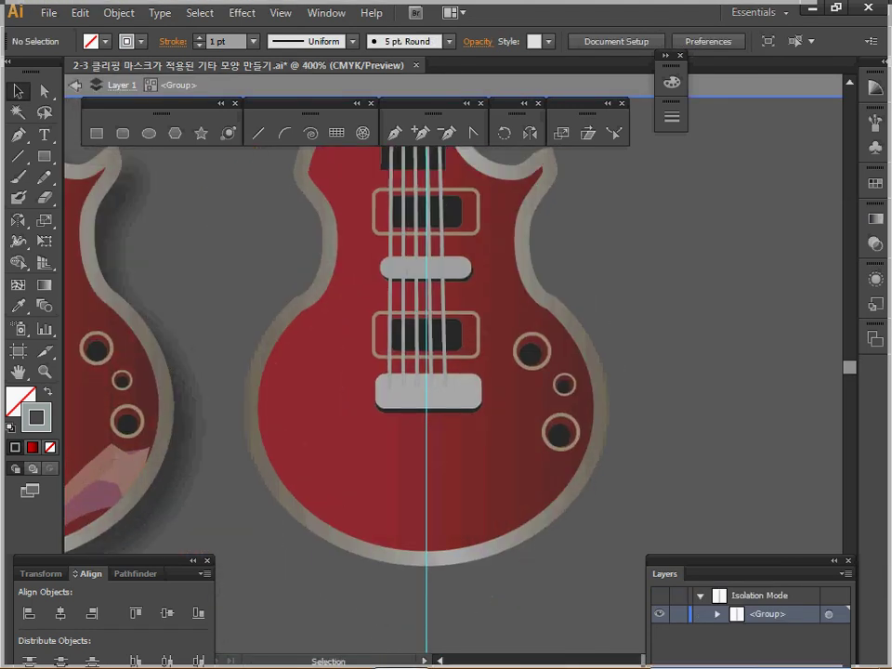
{"action": "key", "text": "a"}
{"action": "left_click_drag", "start_coordinate": [267, 270], "coordinate": [460, 386]}
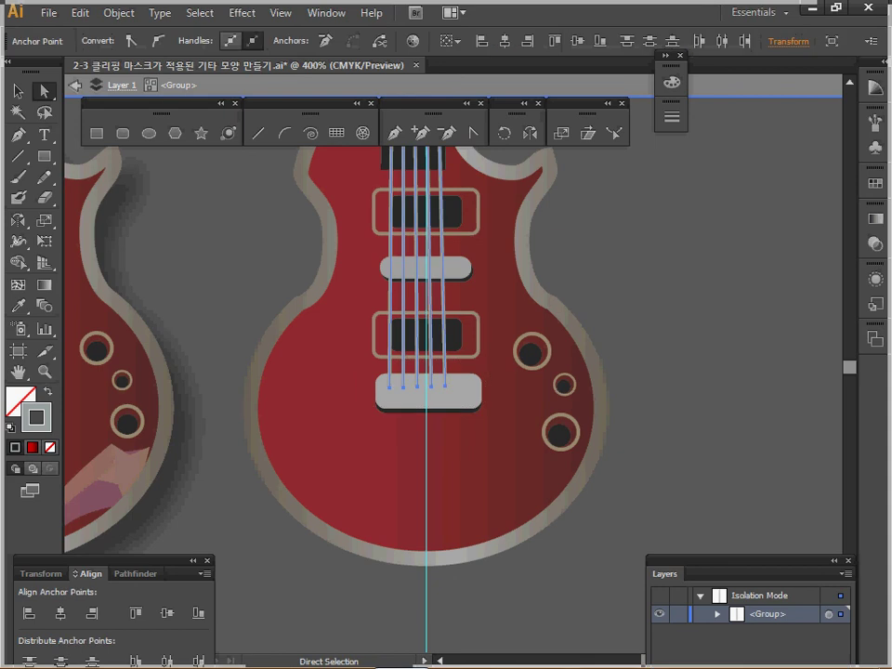
{"action": "left_click", "coordinate": [479, 455], "text": "ctrl+space"}
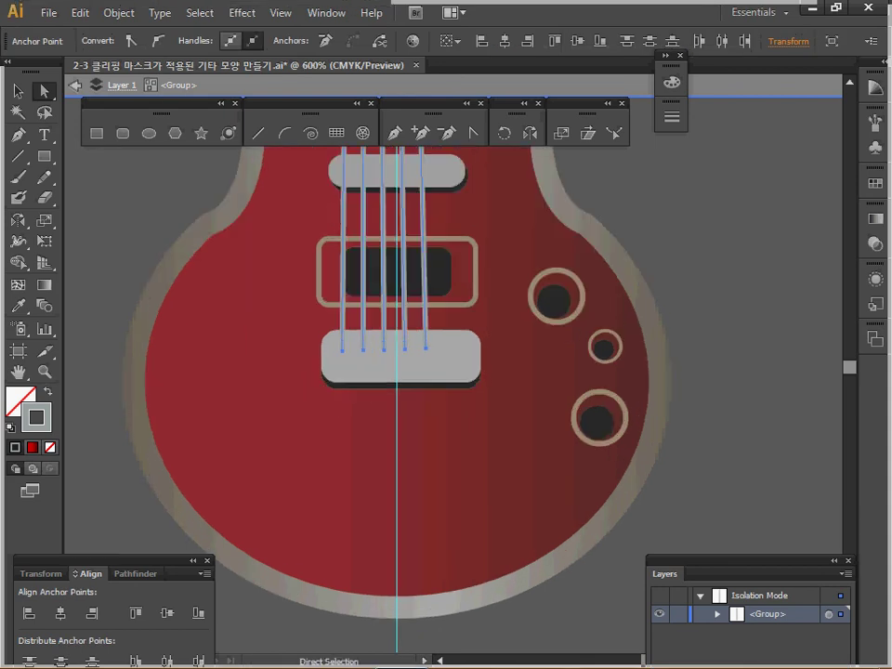
{"action": "right_click", "coordinate": [462, 364]}
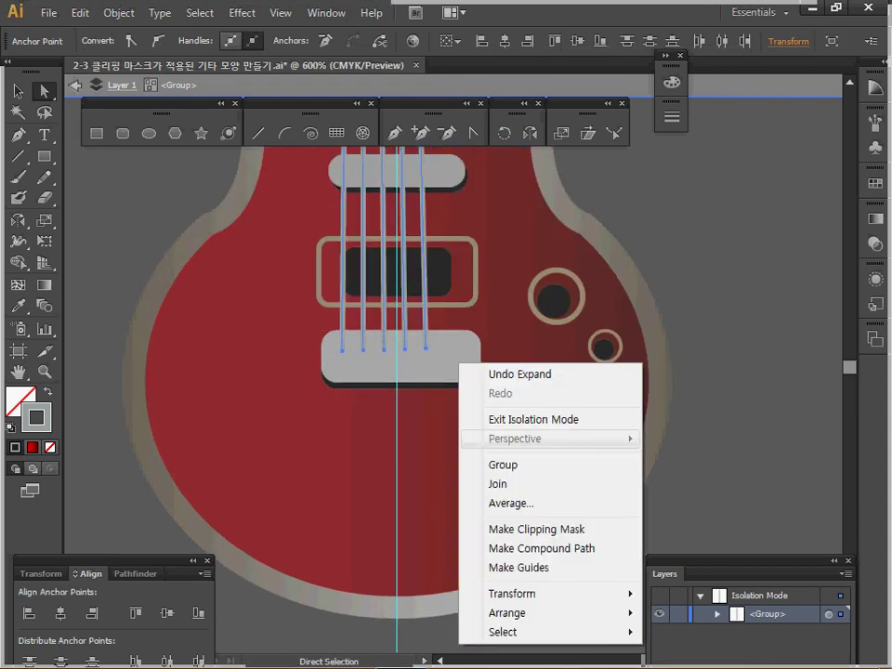
{"action": "left_click", "coordinate": [509, 502]}
{"action": "key", "text": "Down"}
{"action": "key", "text": "Down"}
{"action": "key", "text": "Return"}
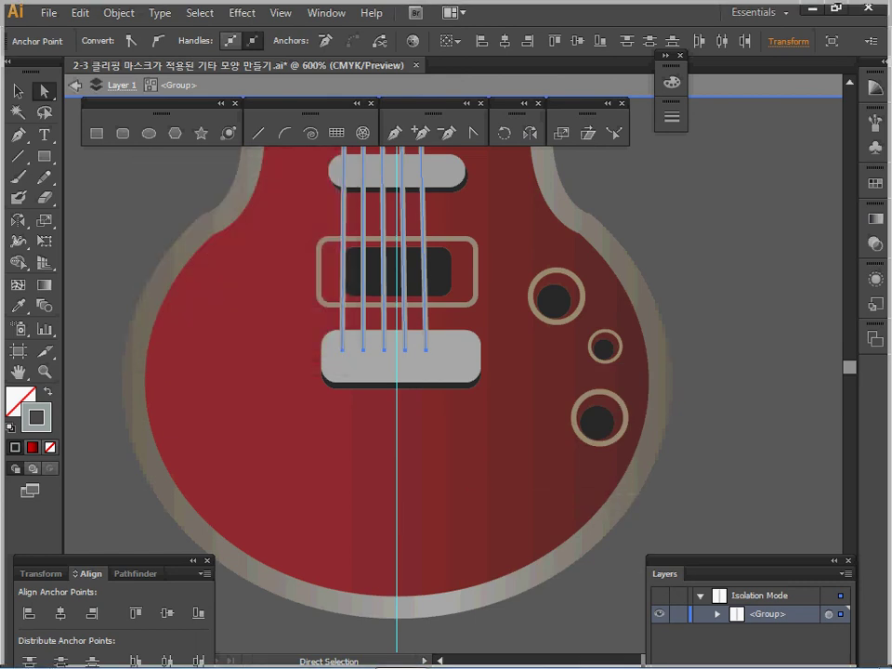
{"action": "key", "text": "ctrl+minus"}
{"action": "key", "text": "ctrl+minus"}
{"action": "key", "text": "ctrl+minus"}
{"action": "key", "text": "ctrl+minus"}
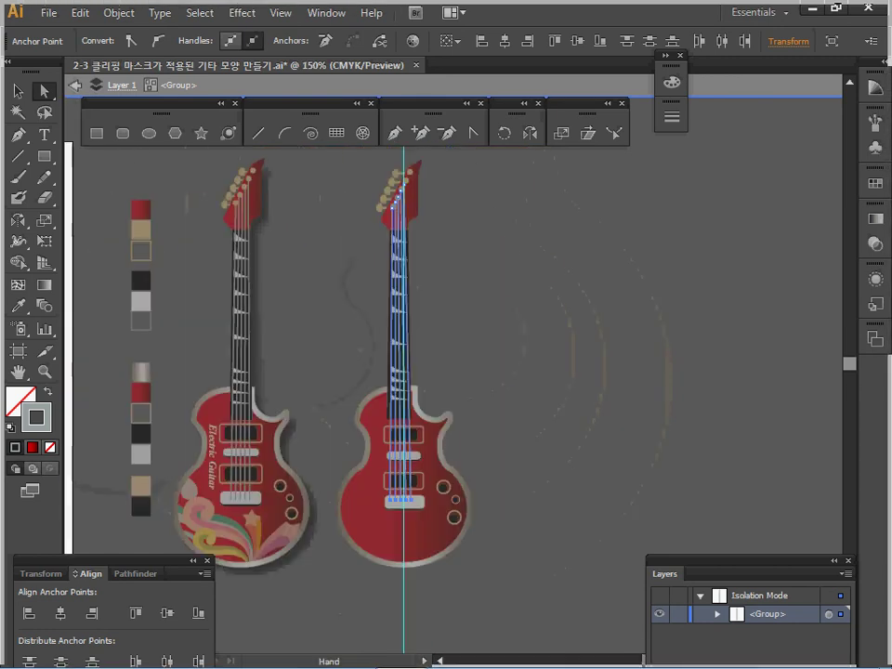
{"action": "key", "text": "Escape"}
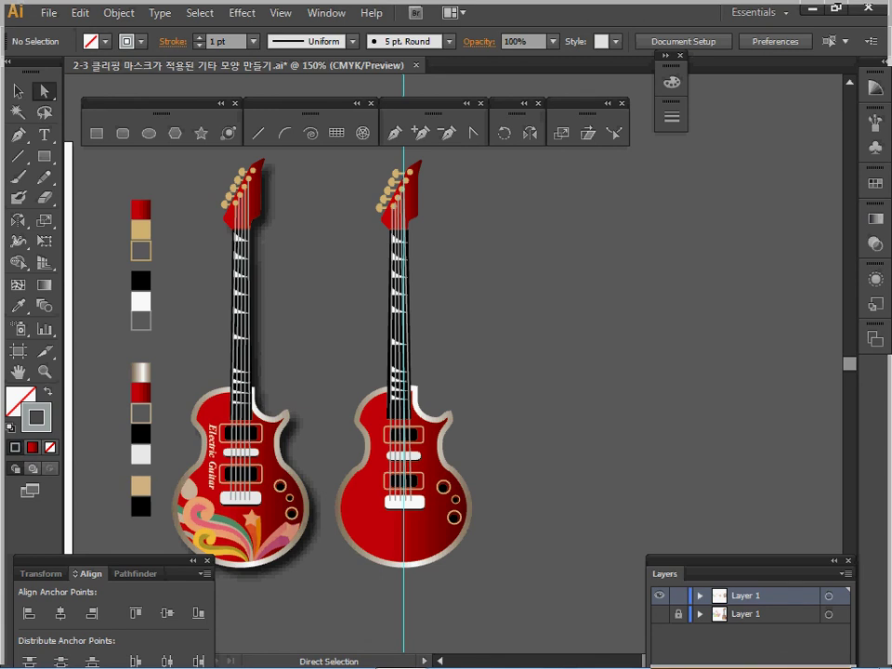
{"action": "key", "text": "ctrl+plus"}
{"action": "scroll", "coordinate": [445, 353], "scroll_direction": "up", "scroll_amount": 3}
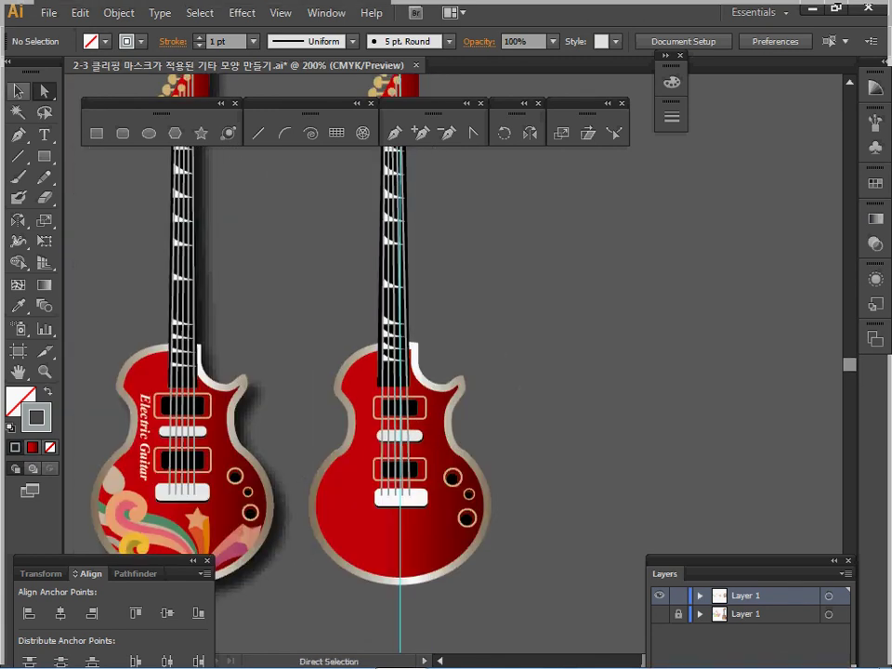
{"action": "left_click_drag", "start_coordinate": [354, 269], "coordinate": [442, 298]}
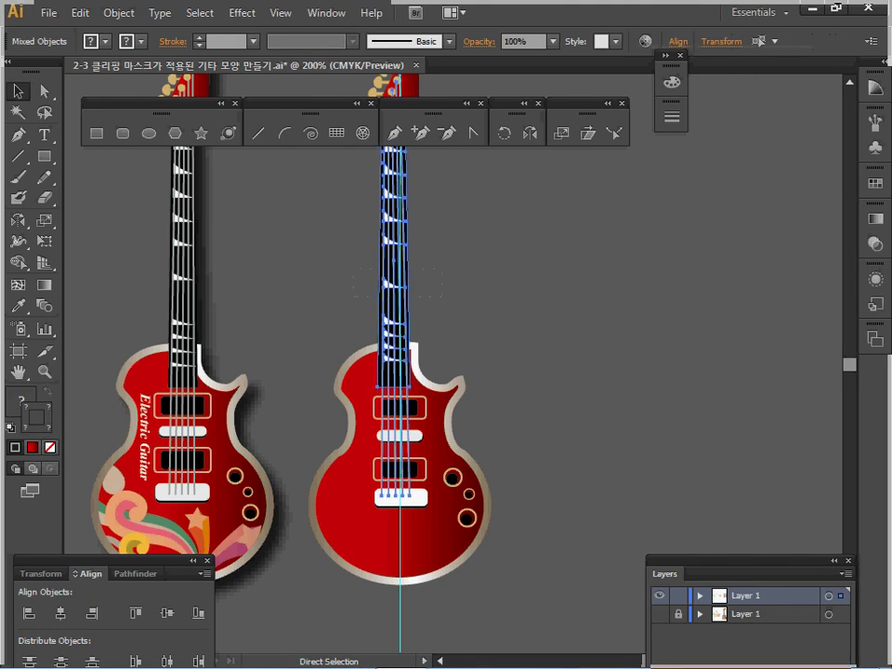
{"action": "key", "text": "v"}
{"action": "key", "text": "ctrl+shift+a"}
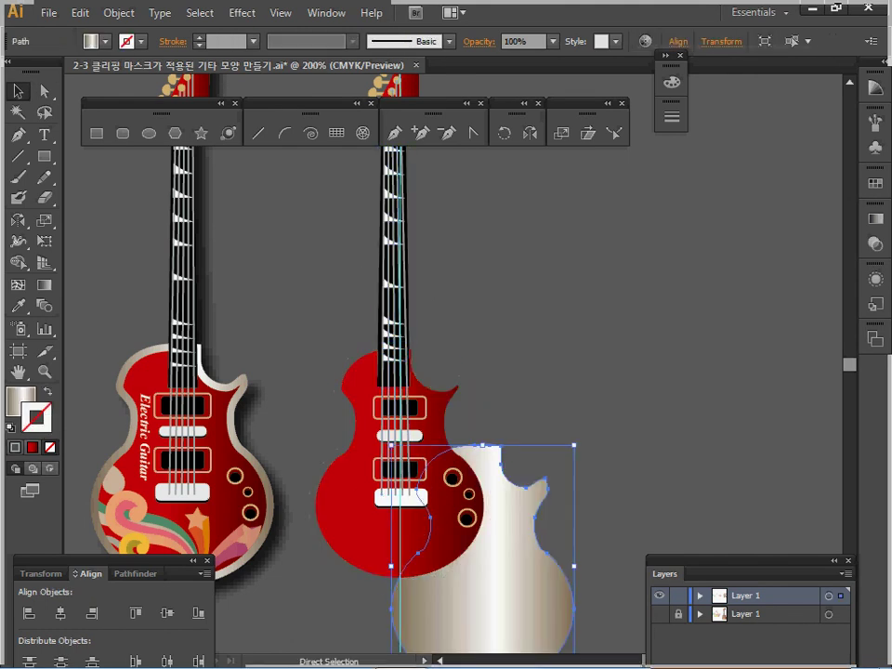
{"action": "key", "text": "ctrl+shift+a"}
{"action": "left_click_drag", "start_coordinate": [418, 418], "coordinate": [538, 529]}
{"action": "key", "text": "ctrl+shift+a"}
Step: Select the two pickups, the white bar between them and the bridge, and nudge them slightly left to centre them under the strings
{"action": "left_click_drag", "start_coordinate": [297, 392], "coordinate": [458, 512]}
{"action": "key", "text": "Left"}
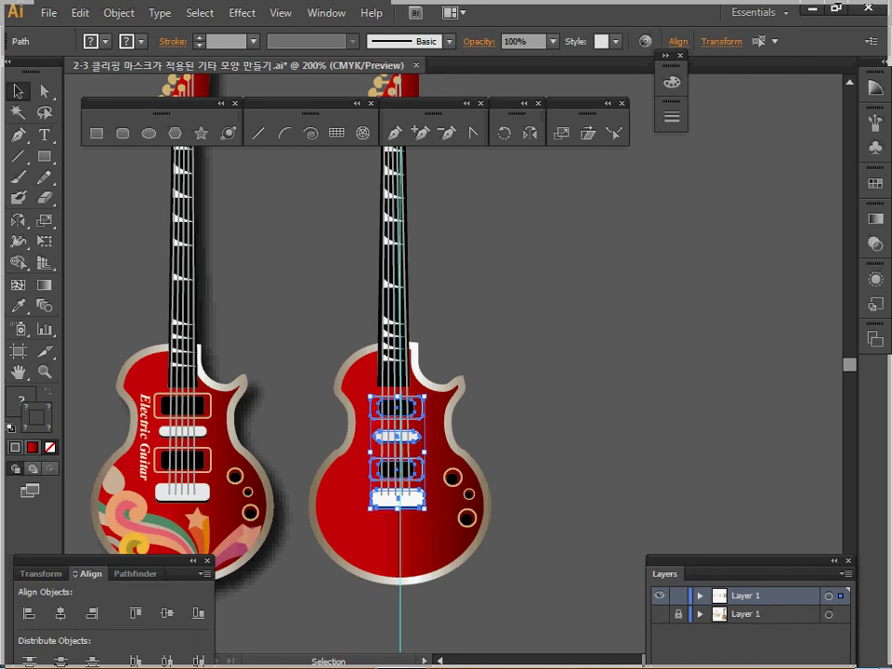
{"action": "key", "text": "Left"}
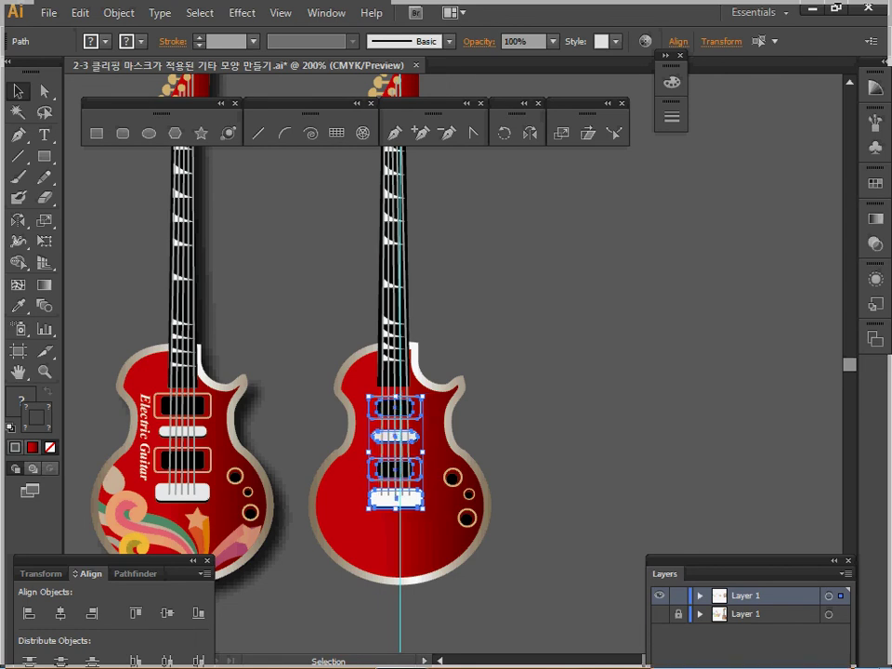
{"action": "key", "text": "ctrl+shift+a"}
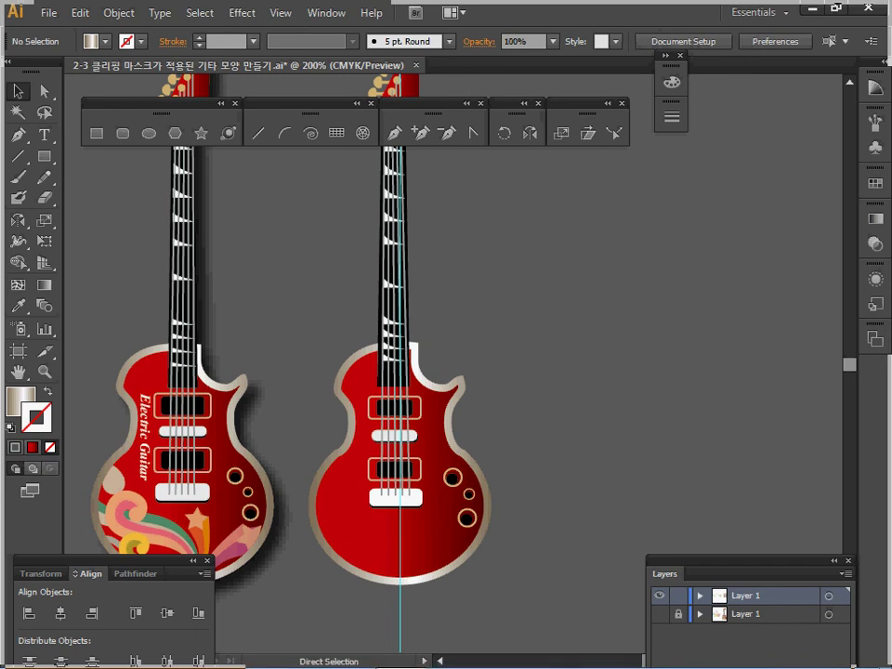
{"action": "key", "text": "ctrl+a"}
{"action": "key", "text": "ctrl+shift+a"}
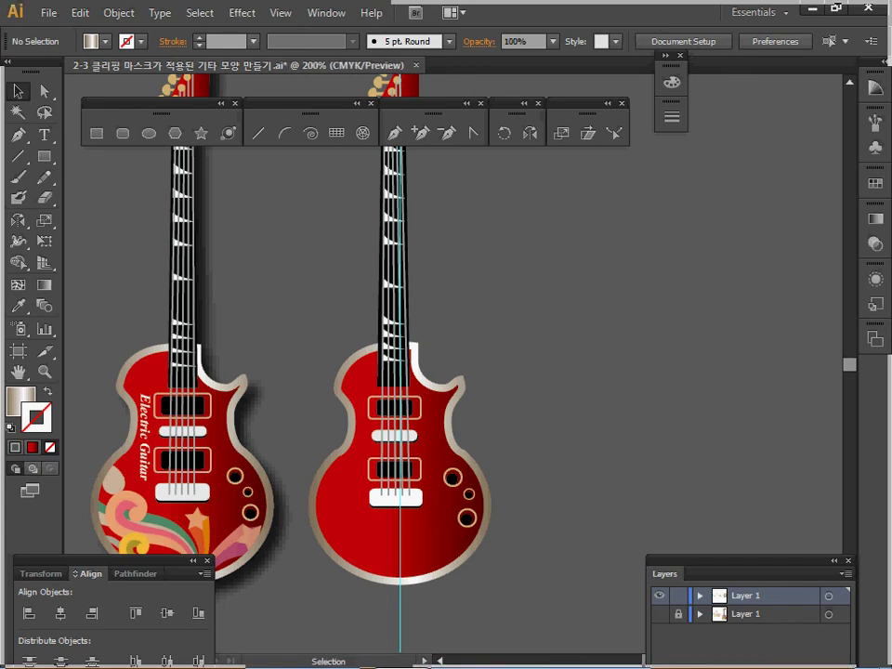
Step: Bring the four lower beige peg circles on the headstock to the front so they cover the string ends
{"action": "key", "text": "space"}
{"action": "left_click_drag", "start_coordinate": [307, 186], "coordinate": [301, 387]}
{"action": "left_click", "coordinate": [301, 388], "text": "ctrl"}
{"action": "left_click", "coordinate": [418, 181], "text": "ctrl"}
{"action": "left_click", "coordinate": [418, 181], "text": "ctrl"}
{"action": "left_click_drag", "start_coordinate": [418, 371], "coordinate": [358, 249]}
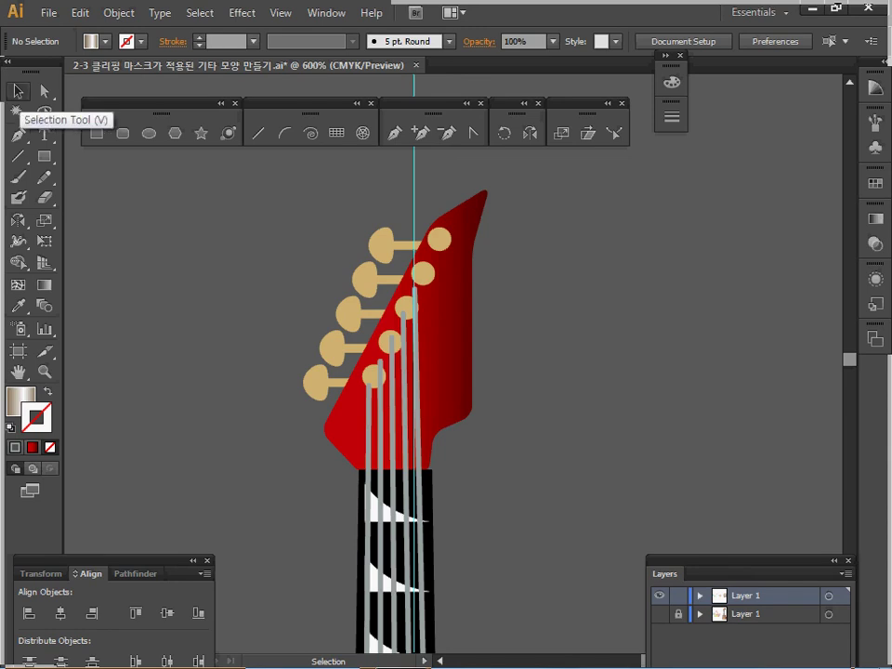
{"action": "left_click", "coordinate": [385, 244]}
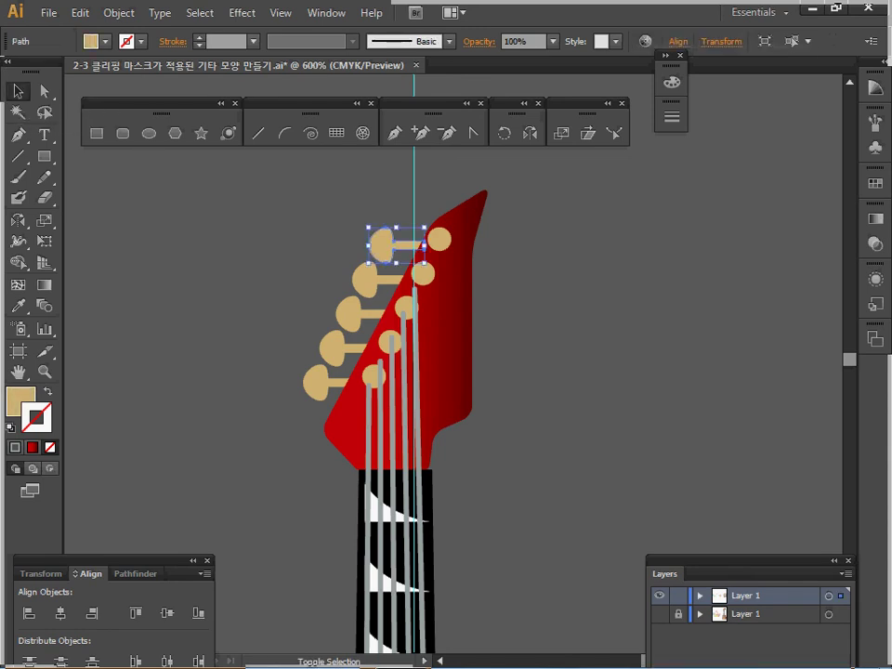
{"action": "left_click", "coordinate": [406, 308]}
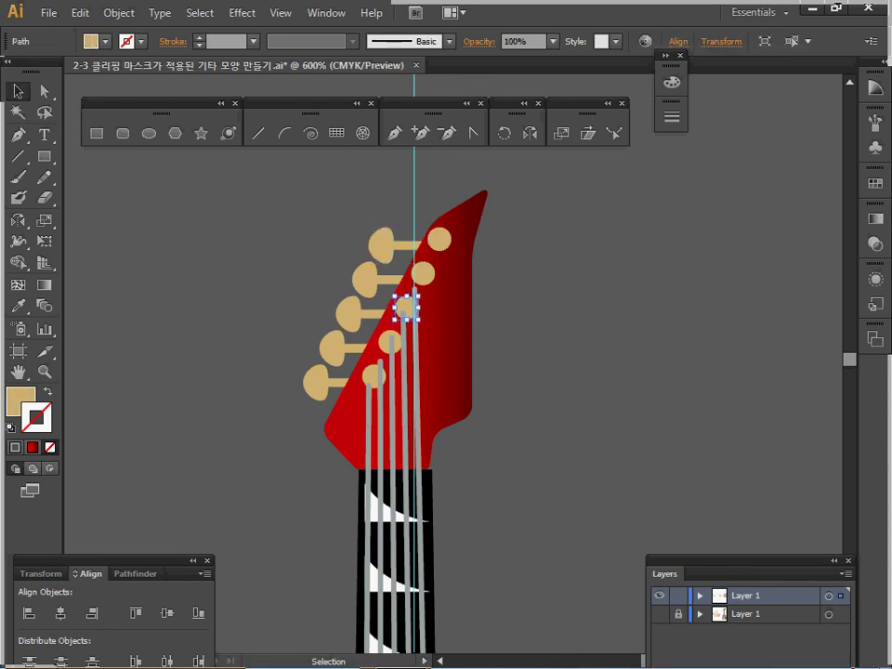
{"action": "left_click", "coordinate": [390, 342], "text": "shift"}
{"action": "left_click", "coordinate": [373, 376], "text": "shift"}
{"action": "left_click", "coordinate": [422, 272], "text": "shift"}
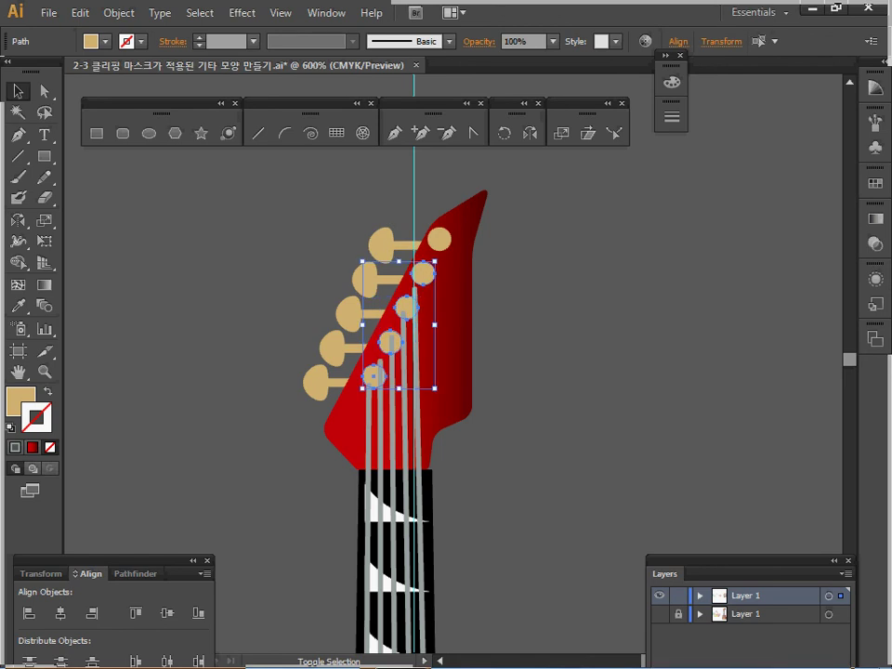
{"action": "right_click", "coordinate": [423, 280]}
{"action": "mouse_move", "coordinate": [520, 511]}
{"action": "left_click", "coordinate": [667, 510]}
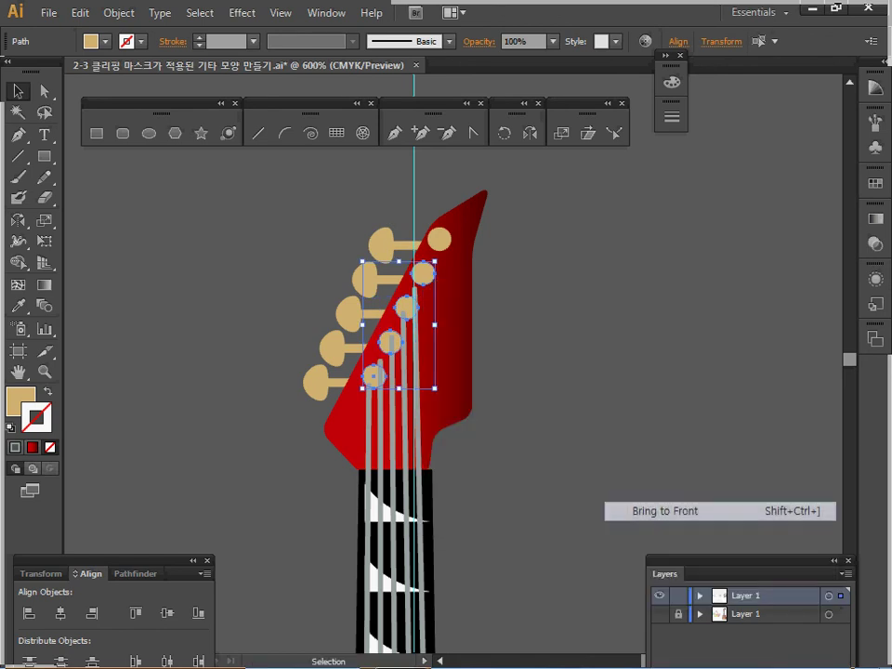
{"action": "key", "text": "ctrl+shift+a"}
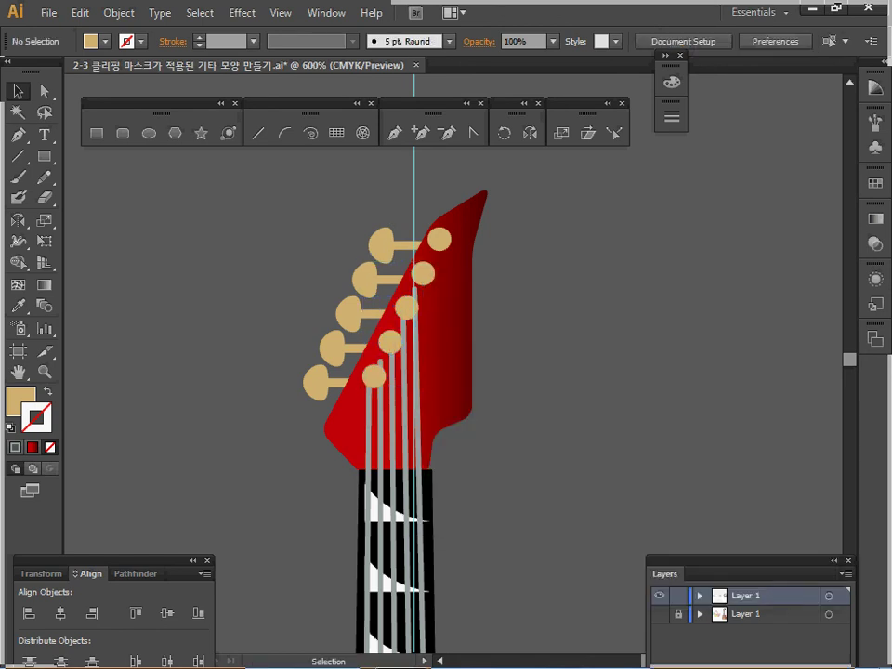
Step: Select all five tuning pegs with their circles, excluding the headstock and strings, and nudge them two increments down and one left
{"action": "left_click_drag", "start_coordinate": [268, 190], "coordinate": [502, 409]}
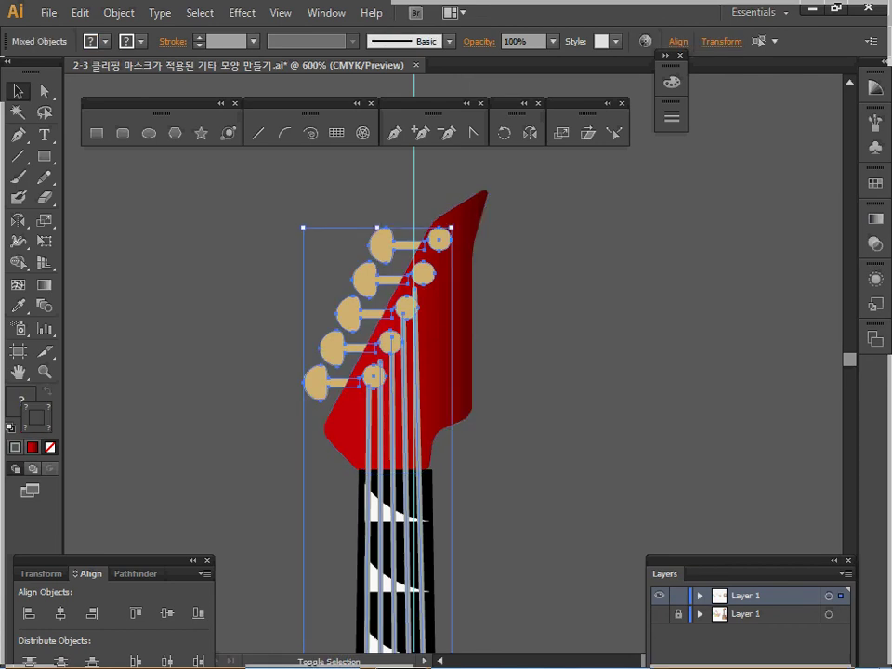
{"action": "left_click", "coordinate": [455, 372]}
{"action": "left_click", "coordinate": [349, 313]}
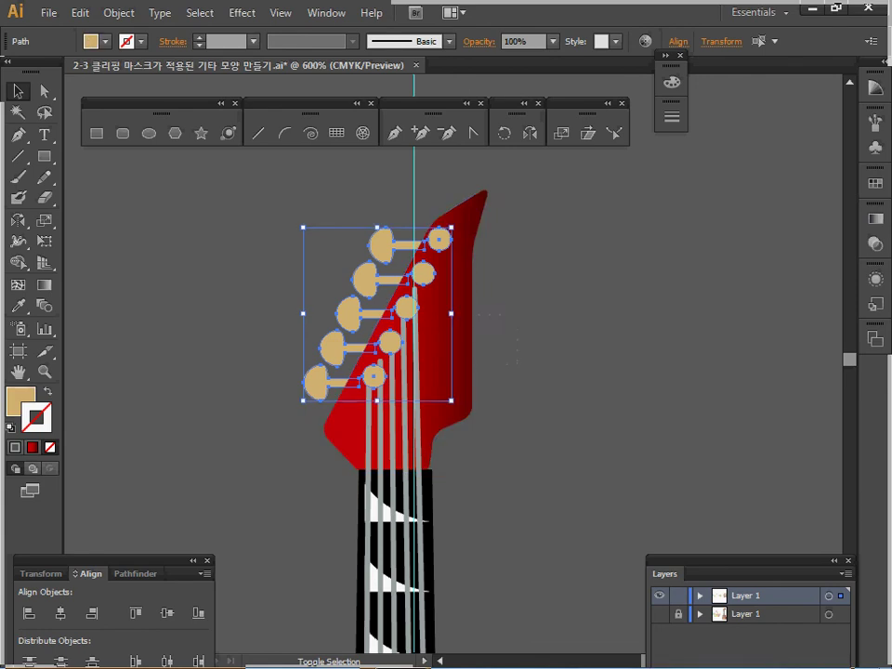
{"action": "left_click_drag", "start_coordinate": [298, 421], "coordinate": [457, 454]}
{"action": "key", "text": "ctrl+a"}
{"action": "left_click_drag", "start_coordinate": [330, 411], "coordinate": [548, 461]}
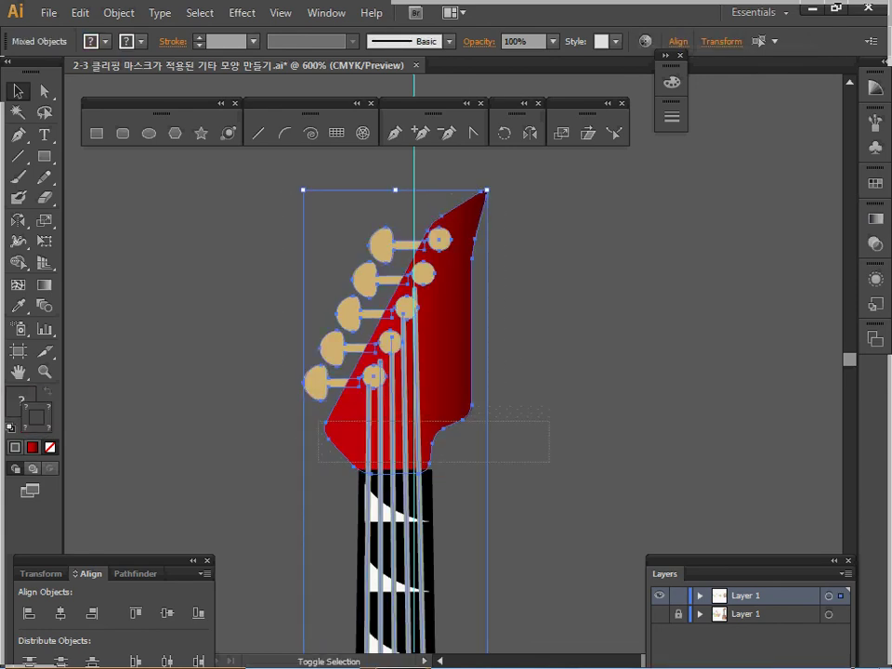
{"action": "left_click", "coordinate": [348, 313]}
{"action": "key", "text": "Down"}
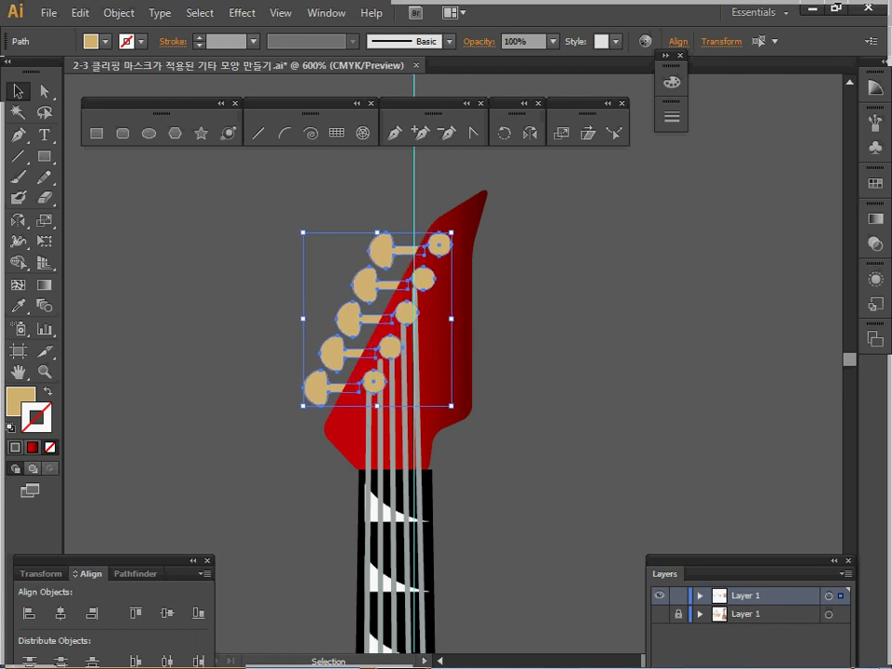
{"action": "key", "text": "Down"}
{"action": "key", "text": "Left"}
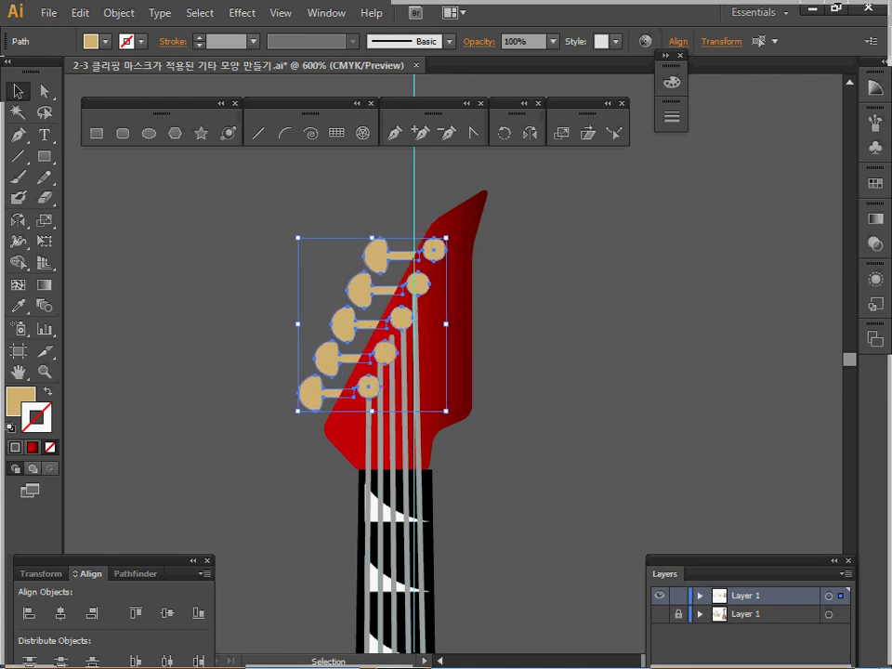
Step: Shift only the upper end anchor point of the middle string slightly down beside the second-lowest peg circle
{"action": "key", "text": "ctrl+shift+a"}
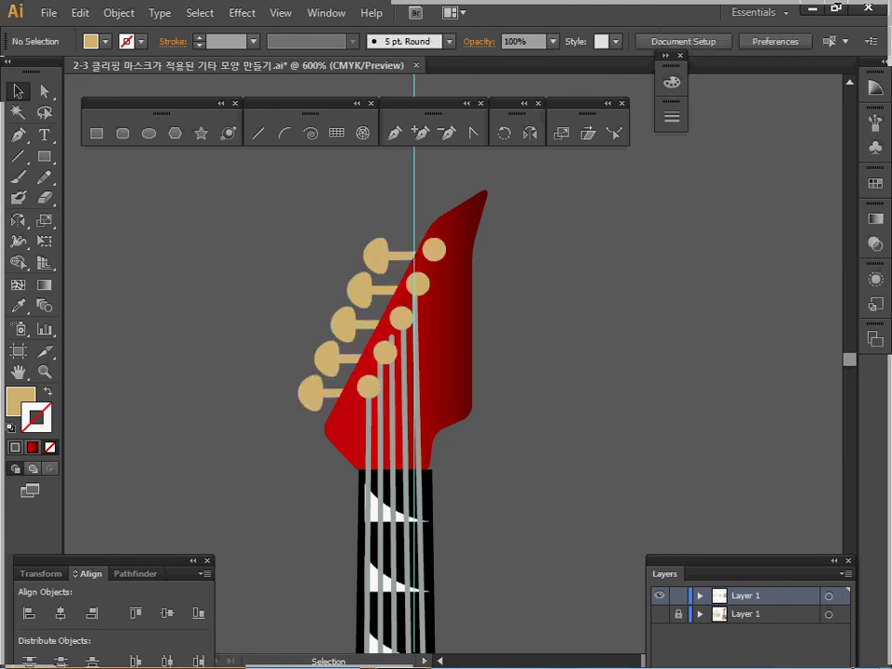
{"action": "key", "text": "a"}
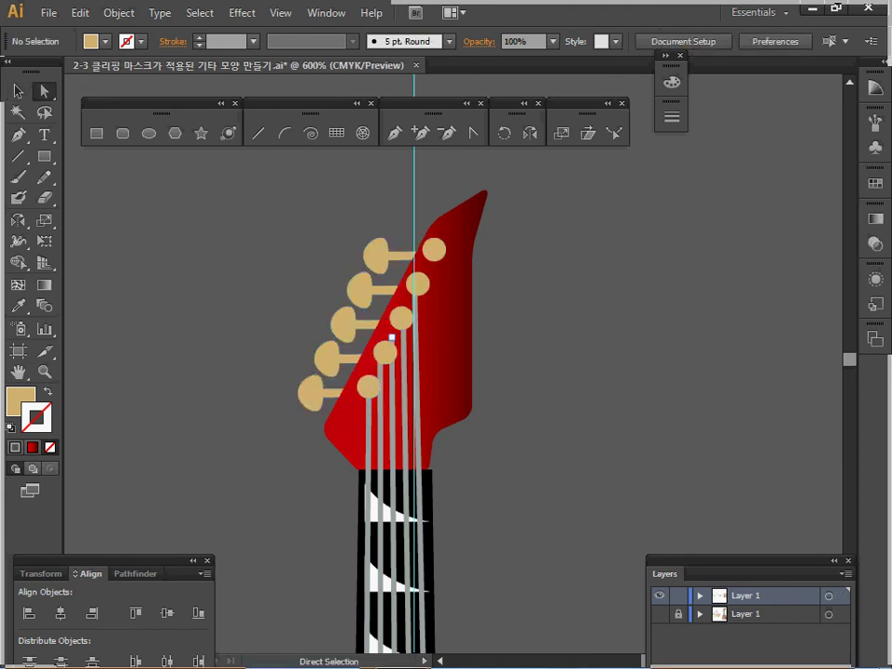
{"action": "left_click", "coordinate": [392, 418]}
{"action": "left_click", "coordinate": [391, 338]}
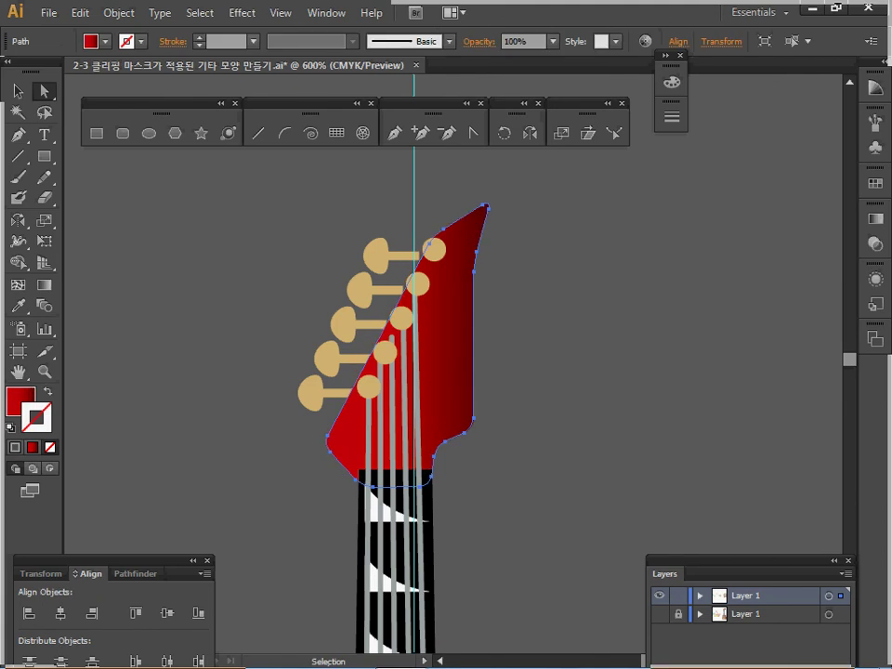
{"action": "key", "text": "ctrl+shift+a"}
{"action": "left_click", "coordinate": [391, 337]}
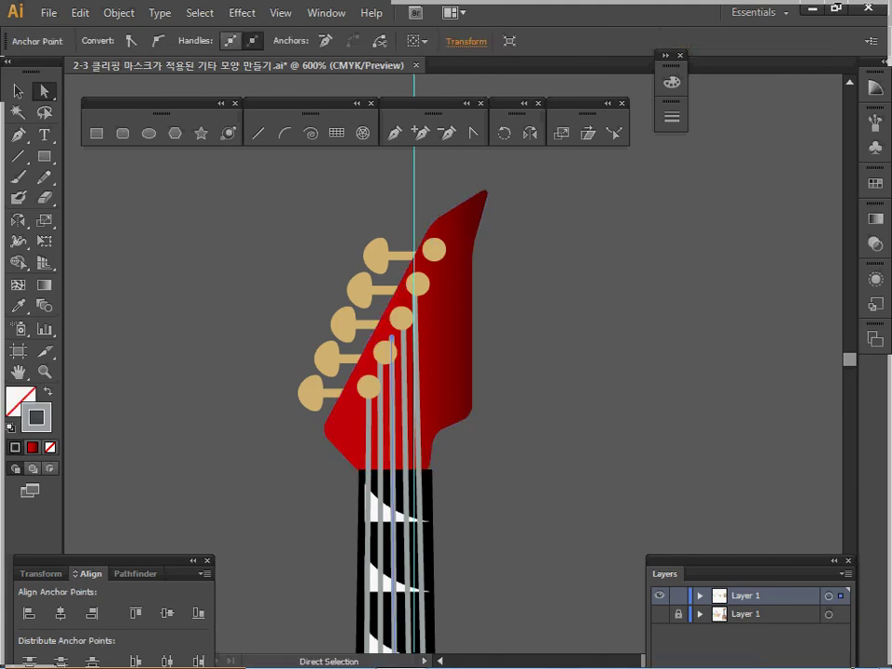
{"action": "left_click", "coordinate": [391, 339]}
{"action": "key", "text": "ctrl+shift+a"}
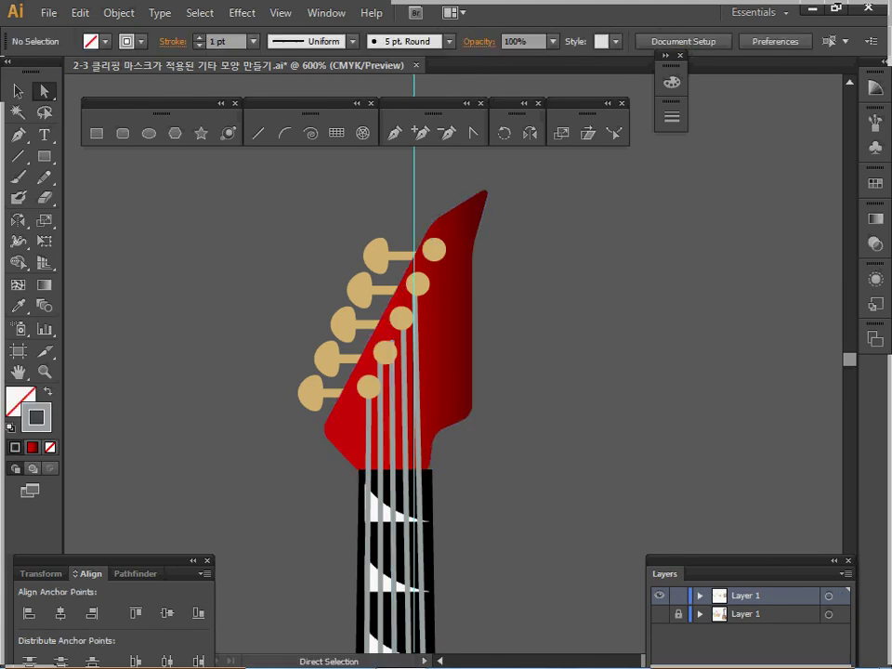
Step: Nudge the upper end of the rightmost string slightly right so it sits under the second-highest peg circle
{"action": "left_click", "coordinate": [415, 290]}
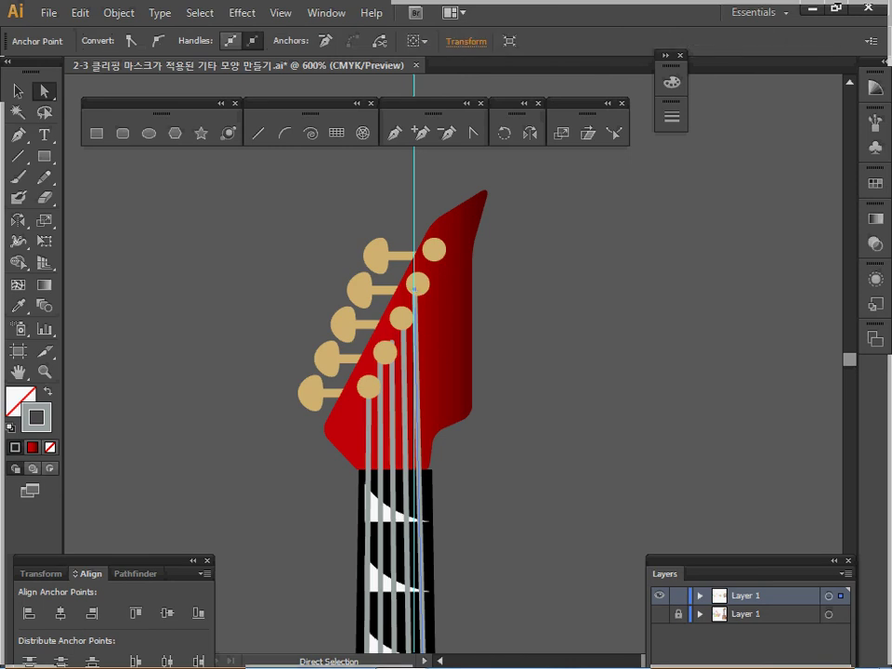
{"action": "key", "text": "Right"}
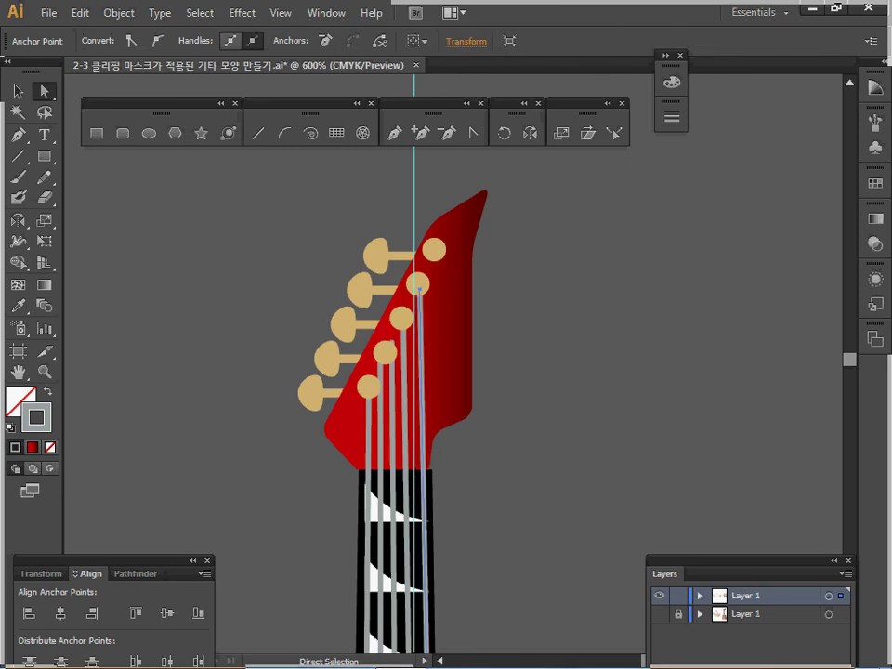
{"action": "key", "text": "ctrl+shift+a"}
Step: Move the "Electric Guitar" text from below the reference guitar up to the space between the two guitar bodies
{"action": "key", "text": "ctrl+minus"}
{"action": "key", "text": "ctrl+minus"}
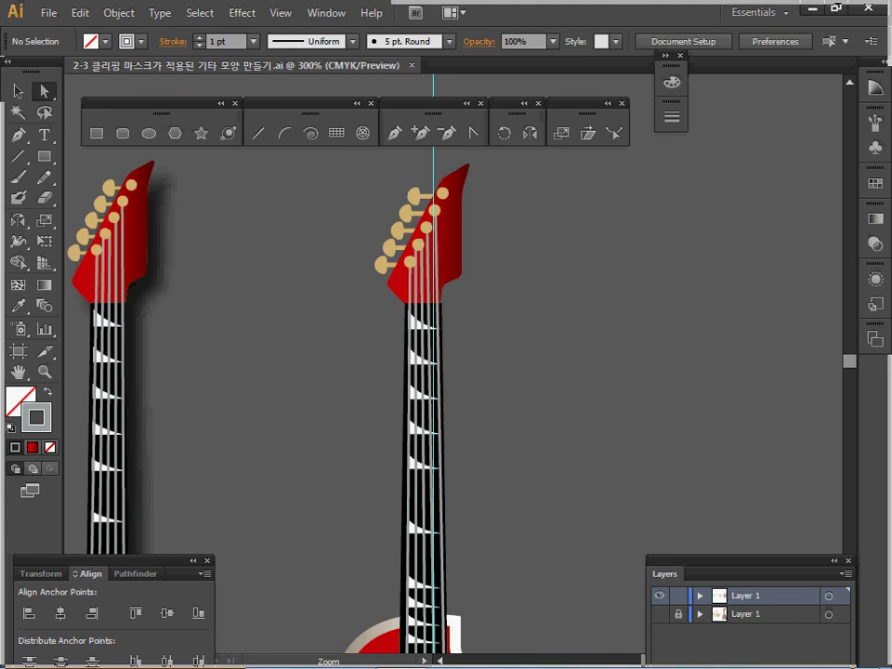
{"action": "key", "text": "ctrl+minus"}
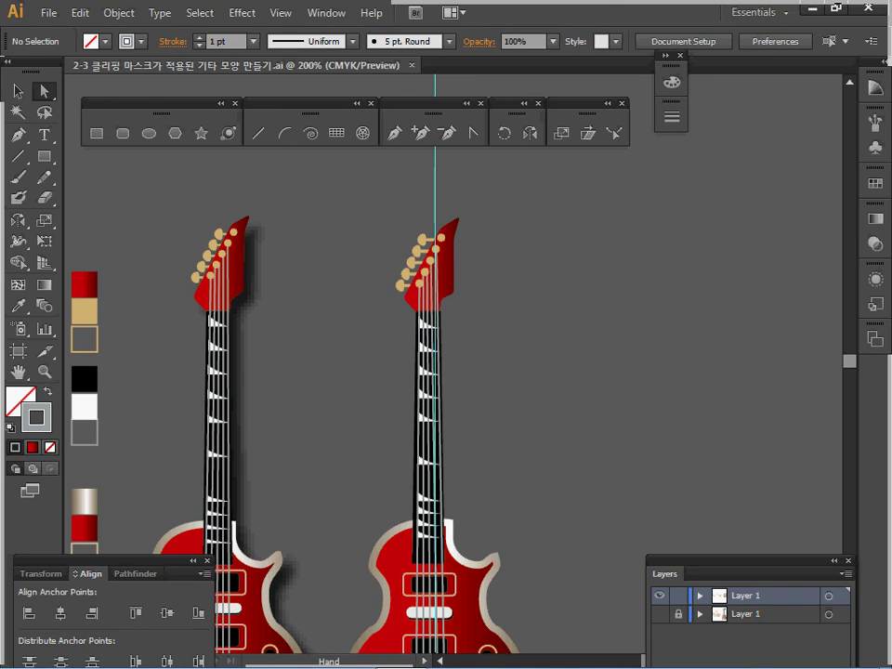
{"action": "left_click_drag", "start_coordinate": [446, 464], "coordinate": [482, 300]}
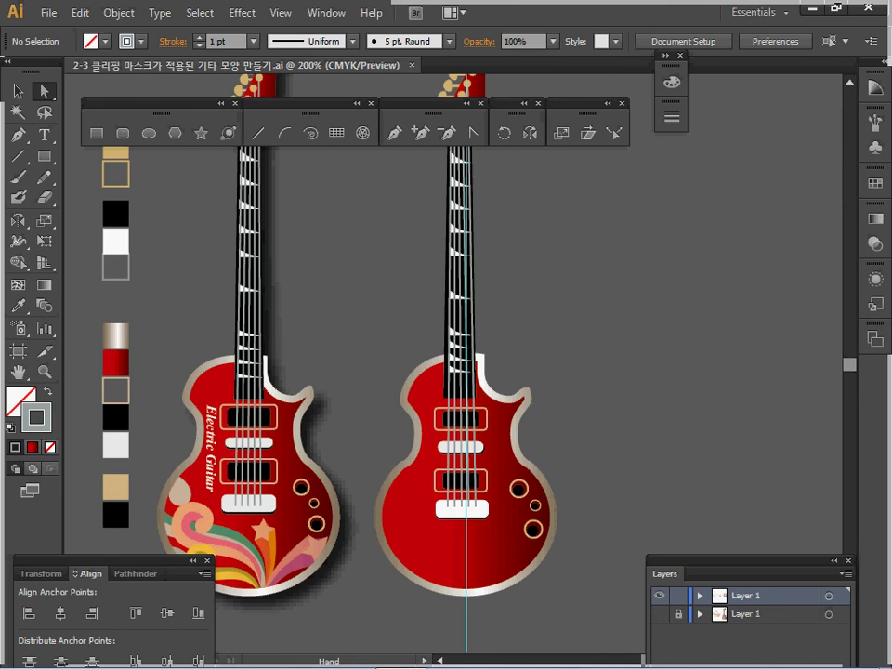
{"action": "left_click_drag", "start_coordinate": [482, 300], "coordinate": [560, 135]}
{"action": "left_click", "coordinate": [294, 587]}
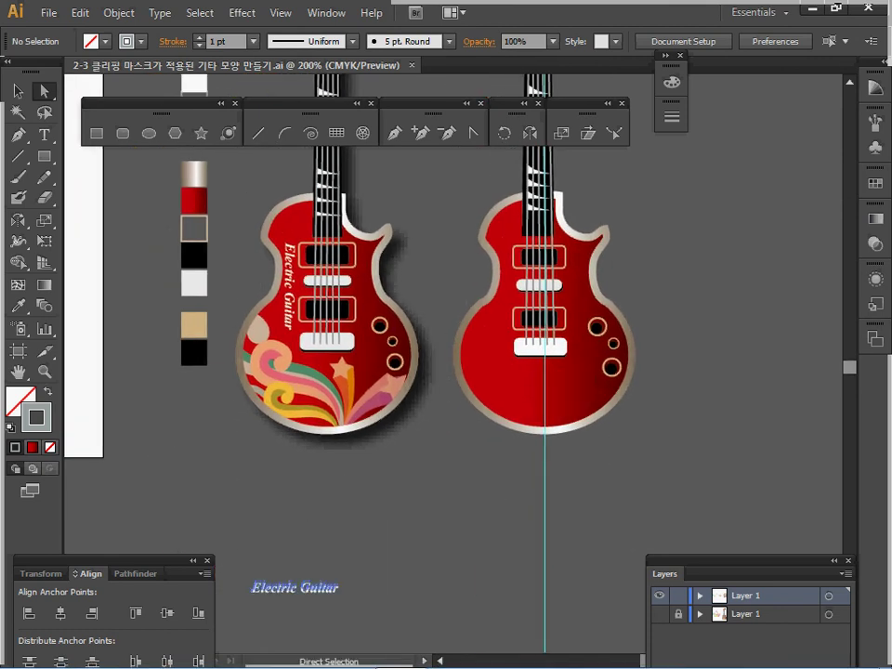
{"action": "left_click_drag", "start_coordinate": [295, 587], "coordinate": [449, 481]}
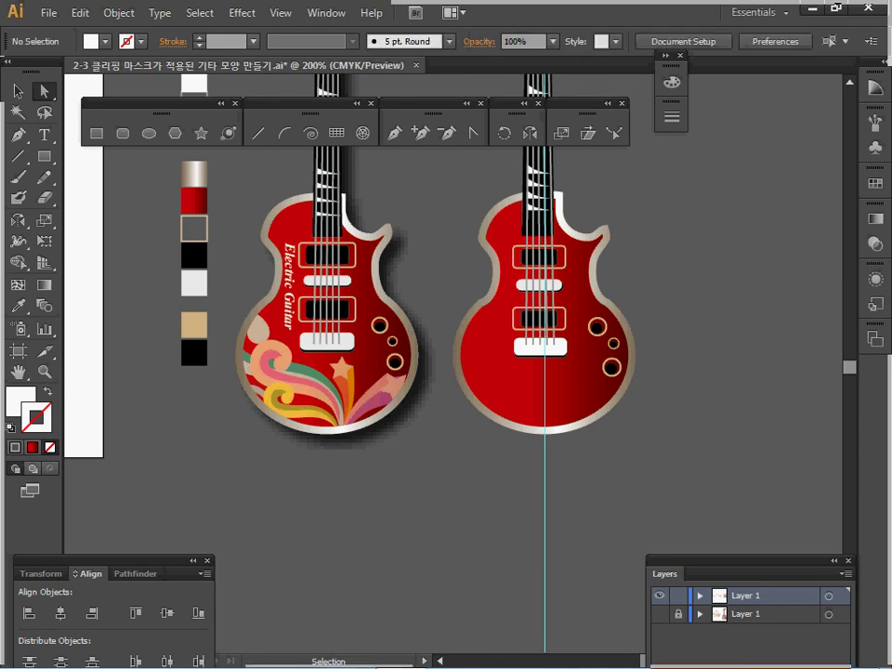
{"action": "left_click_drag", "start_coordinate": [449, 480], "coordinate": [449, 362]}
{"action": "key", "text": "ctrl+plus"}
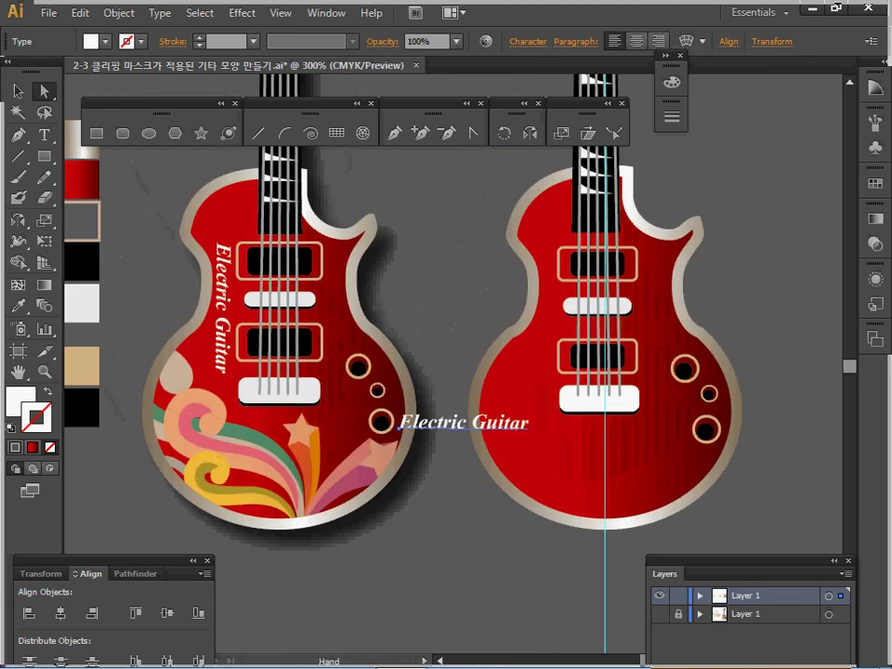
Step: Rotate the "Electric Guitar" text by -90° around the start of its baseline
{"action": "key", "text": "r"}
{"action": "left_click", "coordinate": [399, 428], "text": "alt"}
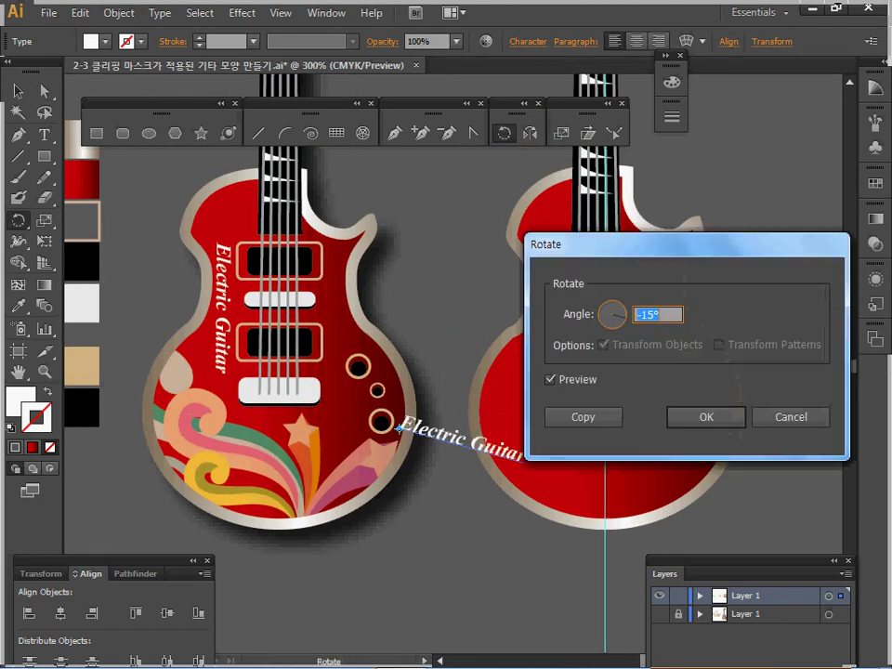
{"action": "type", "text": "-90"}
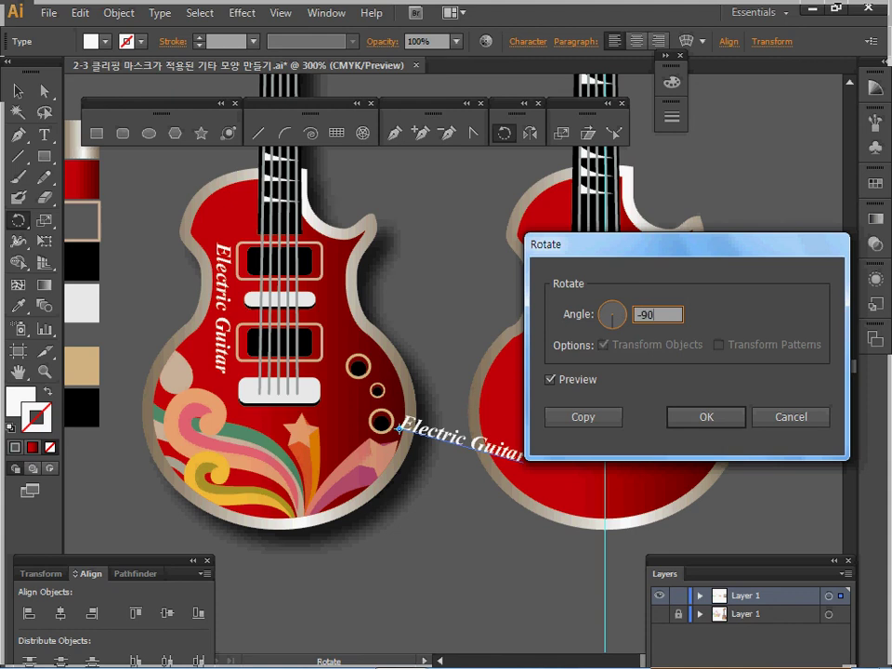
{"action": "key", "text": "Return"}
Step: Place the vertical "Electric Guitar" text on the new guitar's body, just left of the pickups as in the reference
{"action": "left_click_drag", "start_coordinate": [399, 427], "coordinate": [546, 244], "text": "ctrl+alt"}
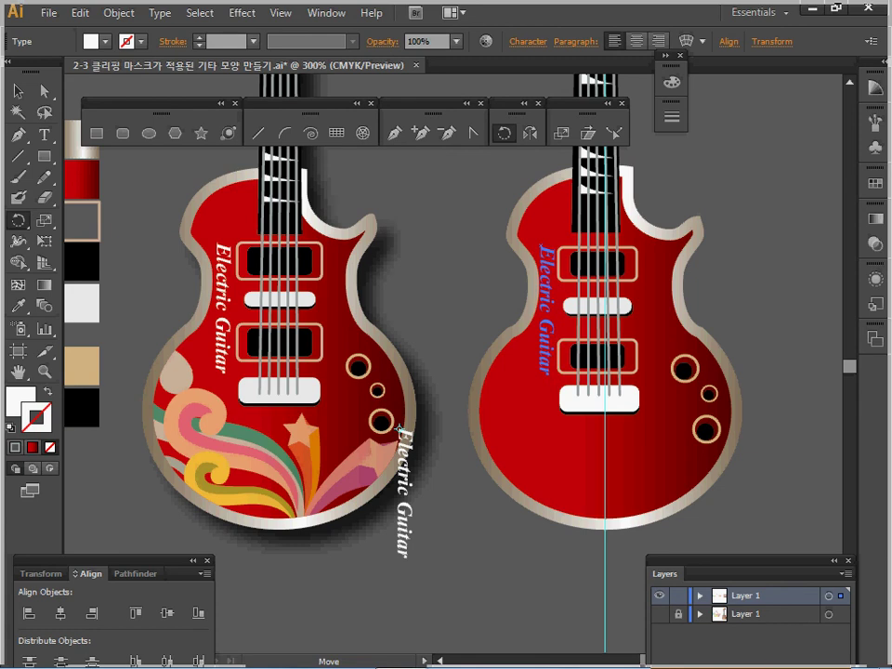
{"action": "left_click_drag", "start_coordinate": [547, 245], "coordinate": [542, 247], "text": "ctrl+alt"}
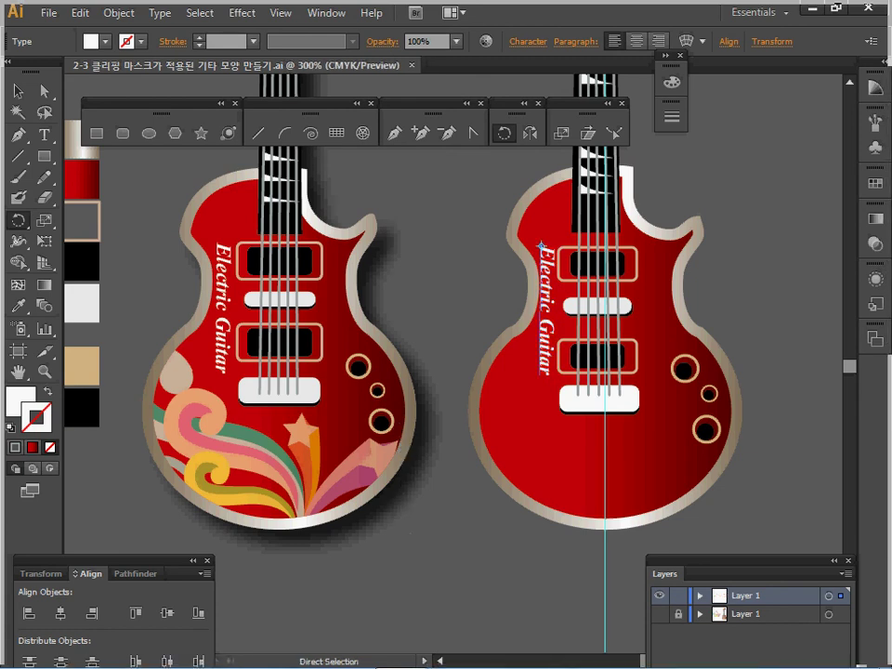
{"action": "key", "text": "ctrl+shift+a"}
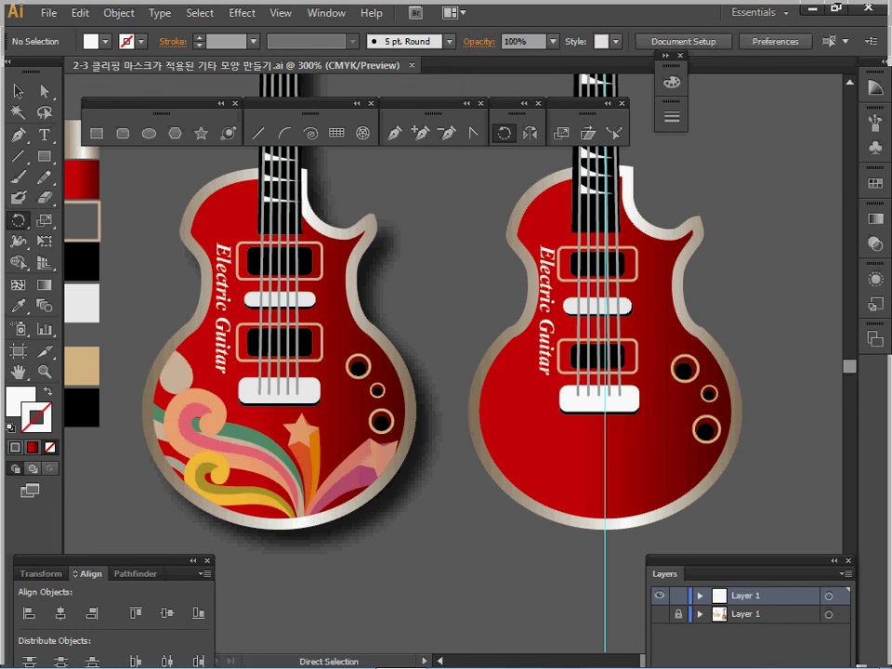
{"action": "left_click", "coordinate": [542, 246], "text": "ctrl"}
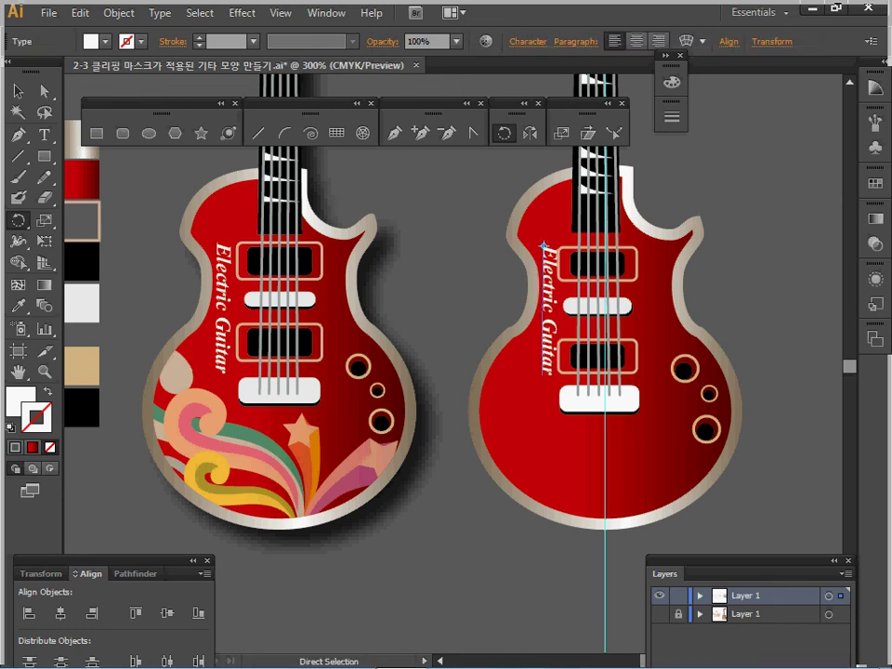
{"action": "key", "text": "ctrl+shift+a"}
Step: Select the colourful swirl and star artwork on the artboard without the music notes, duplicate it to the lower right, and group the copy
{"action": "key", "text": "ctrl+minus"}
{"action": "key", "text": "ctrl+minus"}
{"action": "scroll", "coordinate": [445, 278], "scroll_direction": "left", "scroll_amount": 10}
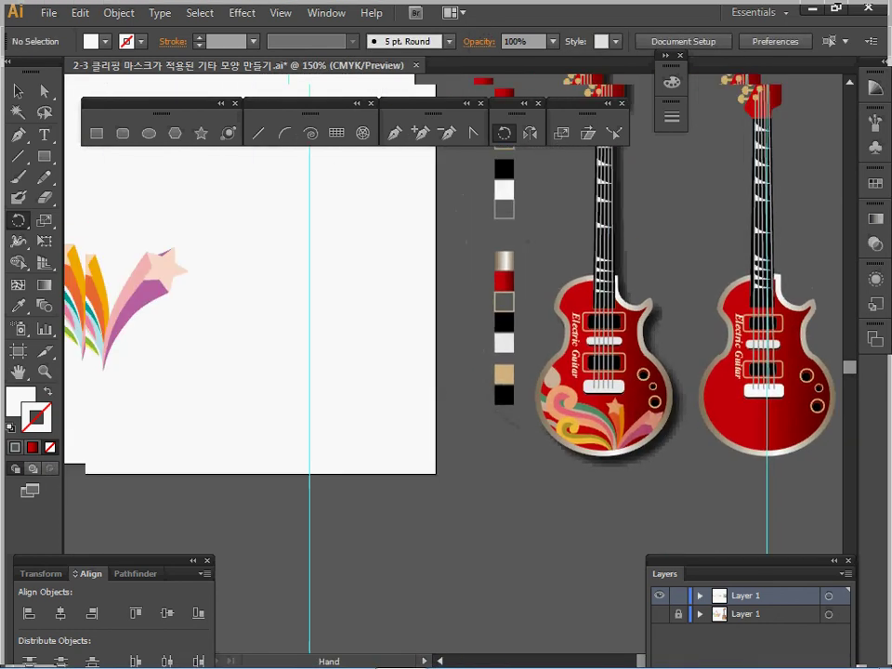
{"action": "key", "text": "v"}
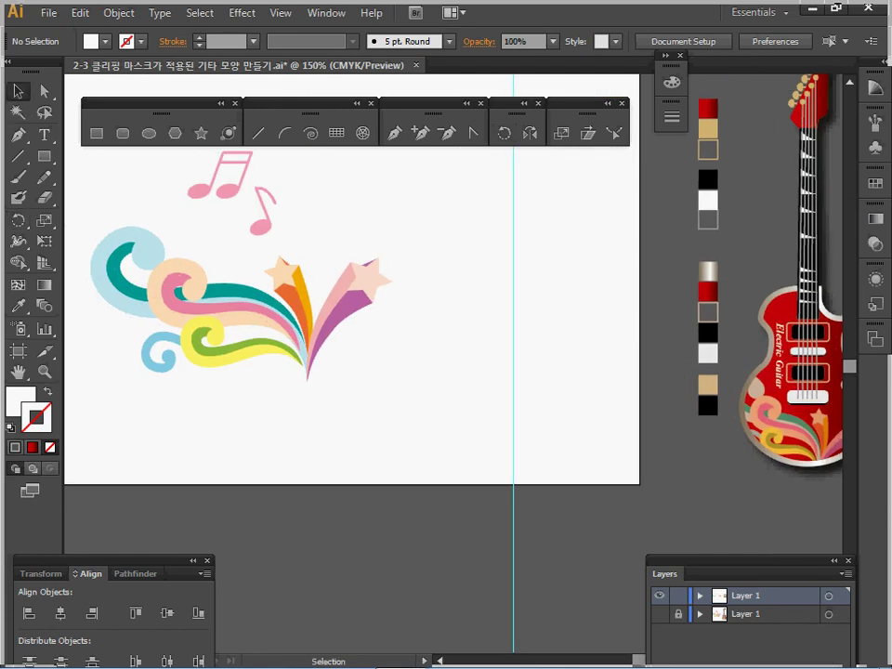
{"action": "left_click_drag", "start_coordinate": [109, 258], "coordinate": [391, 400]}
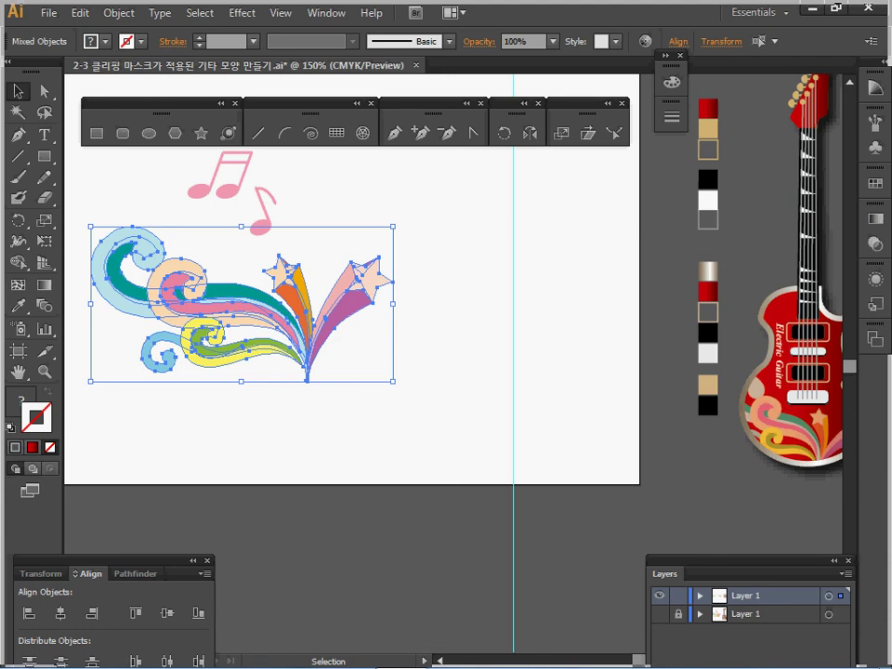
{"action": "key", "text": "a"}
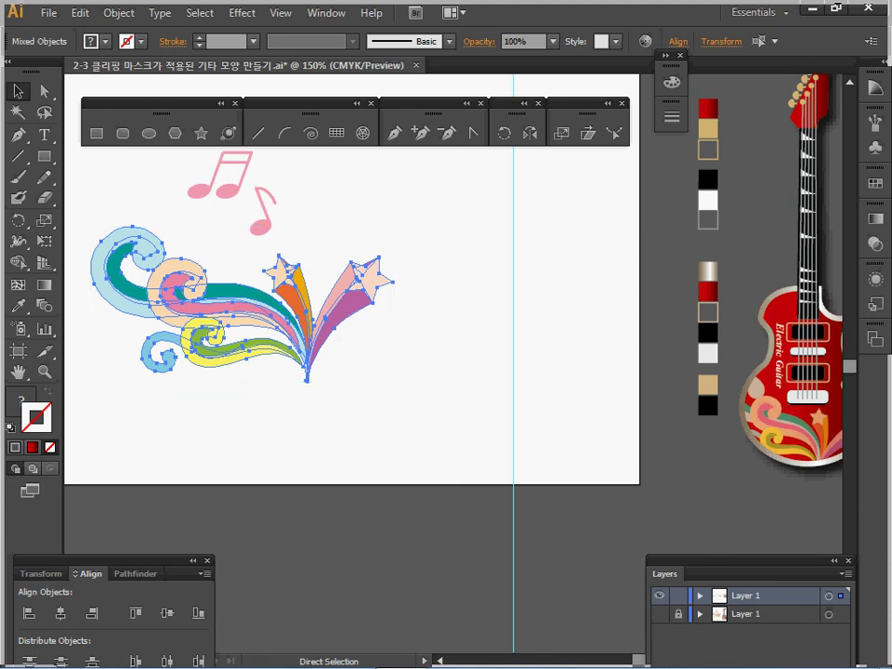
{"action": "left_click_drag", "start_coordinate": [233, 307], "coordinate": [446, 365]}
{"action": "key", "text": "ctrl+g"}
{"action": "key", "text": "v"}
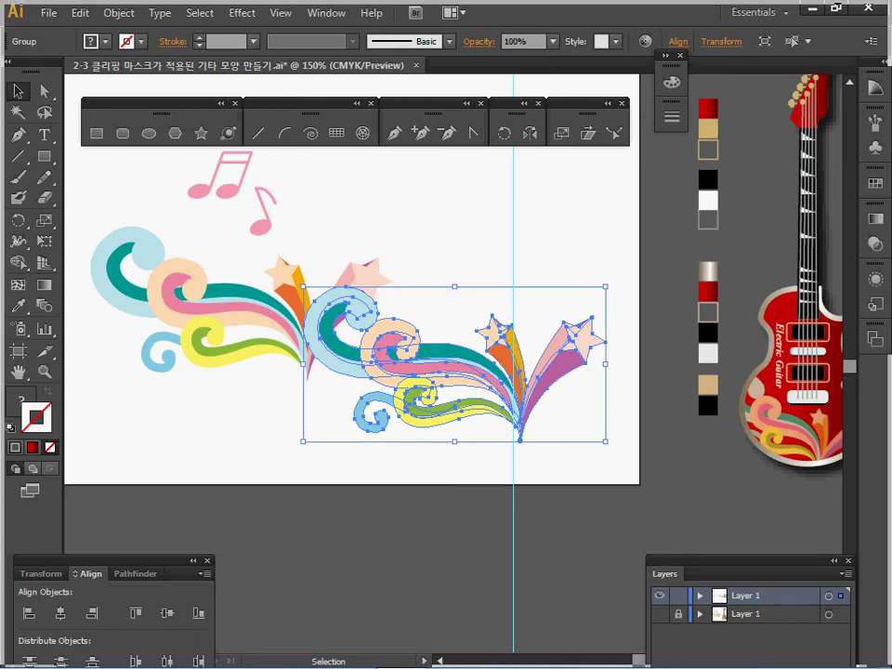
Step: Scale the grouped swirl and star copy uniformly to 50%
{"action": "left_click_drag", "start_coordinate": [534, 126], "coordinate": [458, 97]}
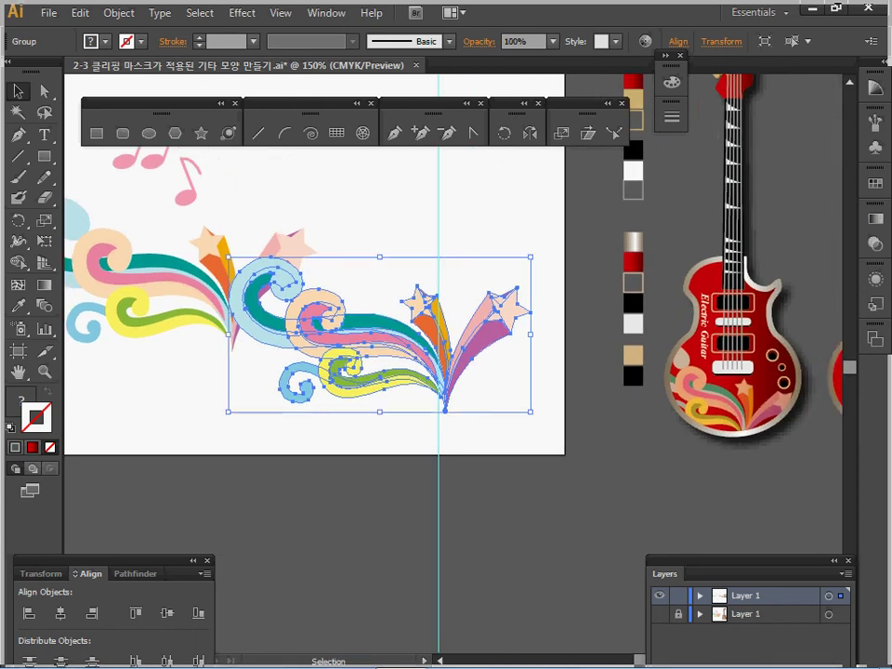
{"action": "key", "text": "s"}
{"action": "key", "text": "Return"}
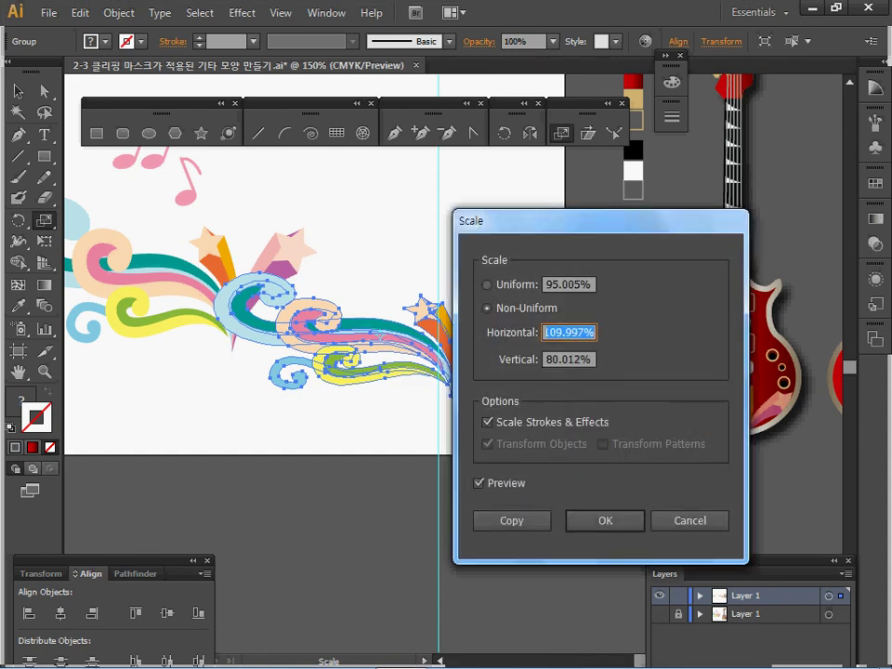
{"action": "key", "text": "shift+Tab"}
{"action": "key", "text": "shift+Tab"}
{"action": "type", "text": "50"}
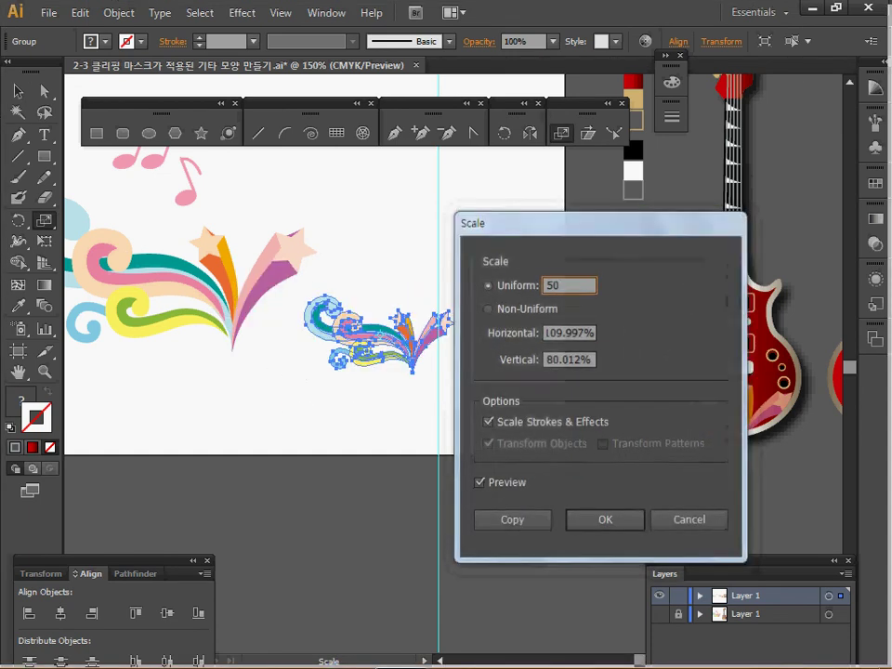
{"action": "key", "text": "Return"}
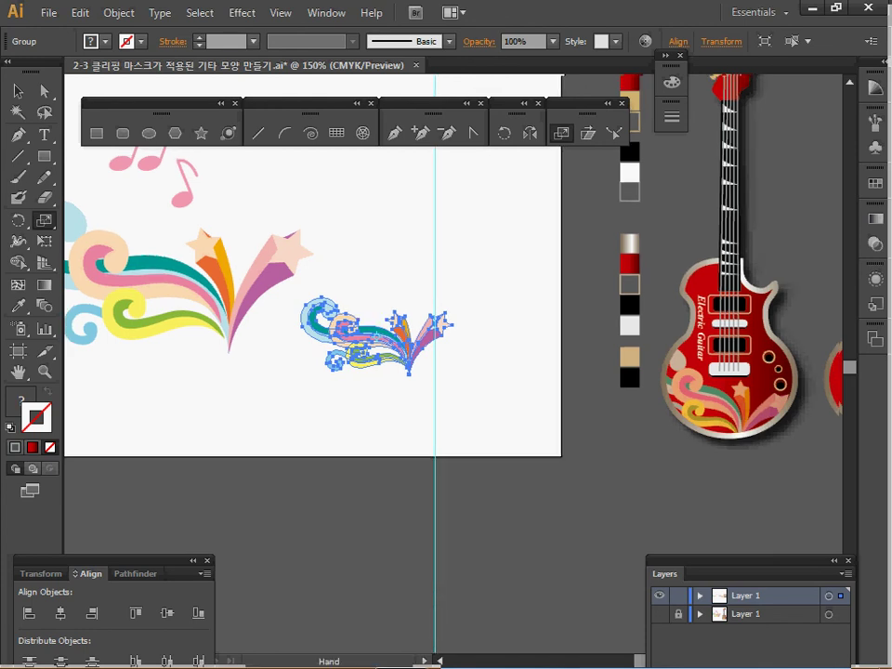
Step: Move the reduced swirl and star group onto the lower part of the new guitar's body, overlapping its edges
{"action": "left_click_drag", "start_coordinate": [459, 96], "coordinate": [288, 96]}
{"action": "left_click_drag", "start_coordinate": [331, 304], "coordinate": [779, 366]}
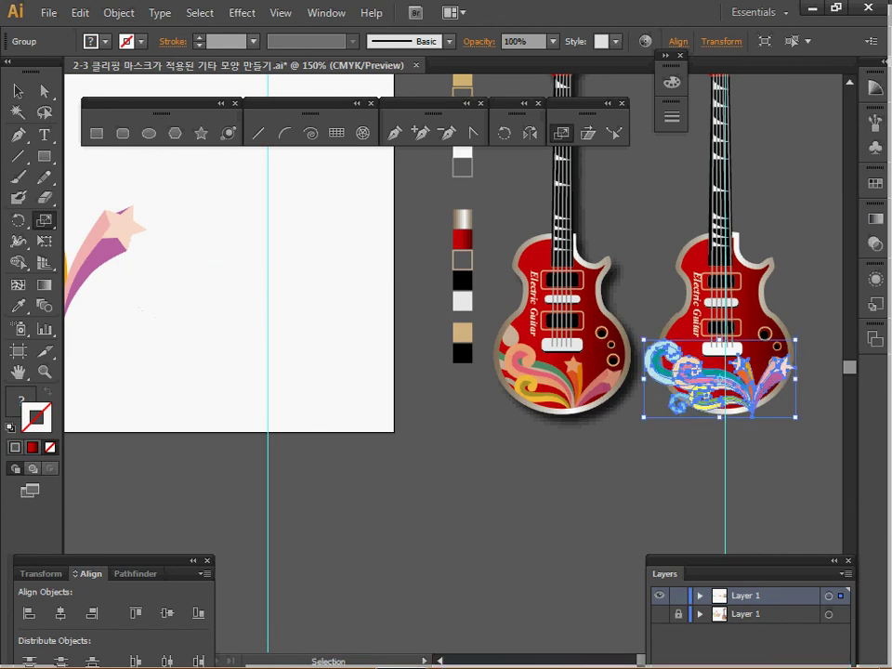
{"action": "key", "text": "ctrl+plus"}
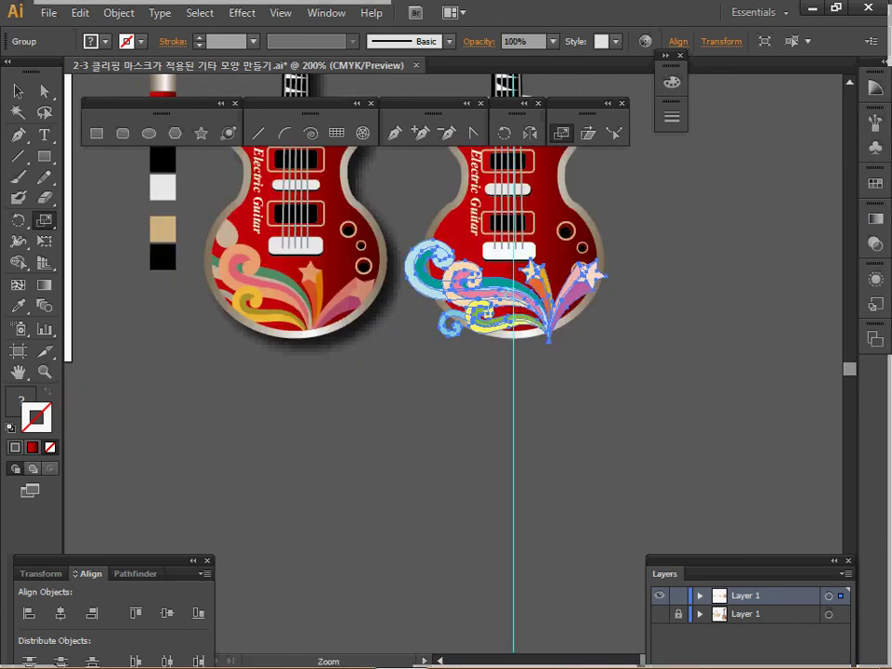
{"action": "key", "text": "ctrl+plus"}
{"action": "key", "text": "ctrl+minus"}
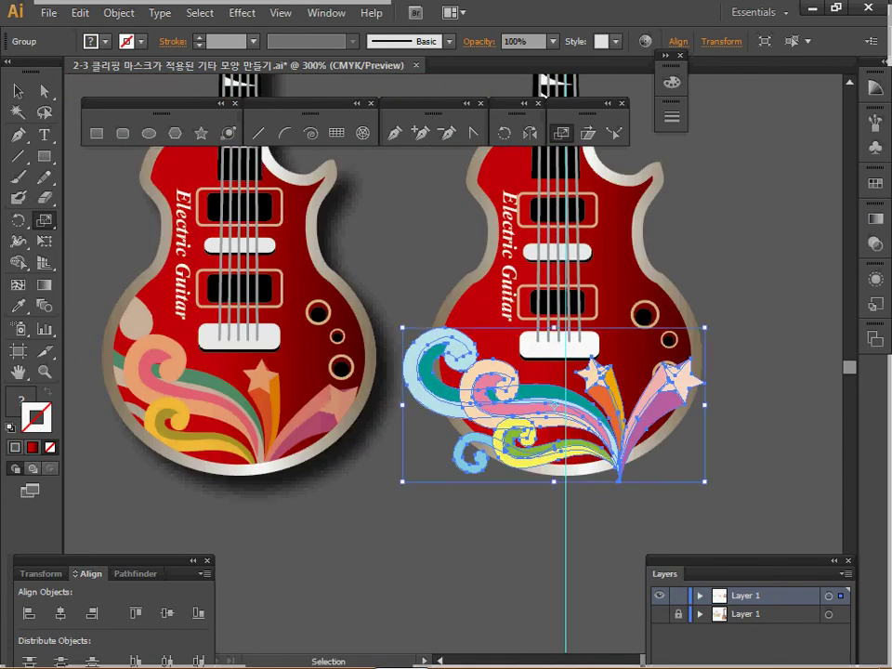
Step: Duplicate the new guitar's red body shape in place and bring the copy in front of all other artwork
{"action": "key", "text": "ctrl+shift+a"}
{"action": "left_click", "coordinate": [613, 260]}
{"action": "left_click_drag", "start_coordinate": [613, 260], "coordinate": [639, 288]}
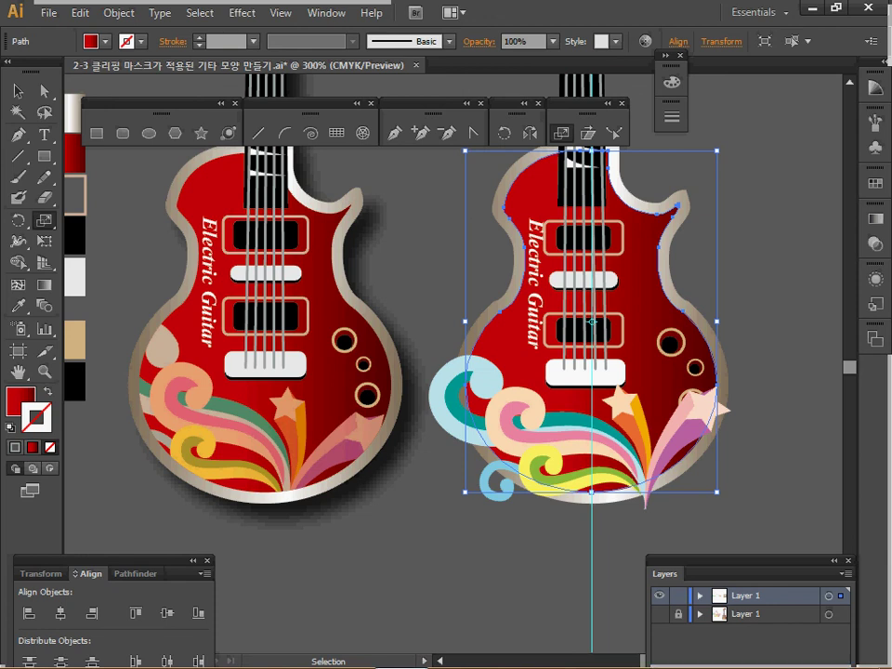
{"action": "key", "text": "s"}
{"action": "key", "text": "v"}
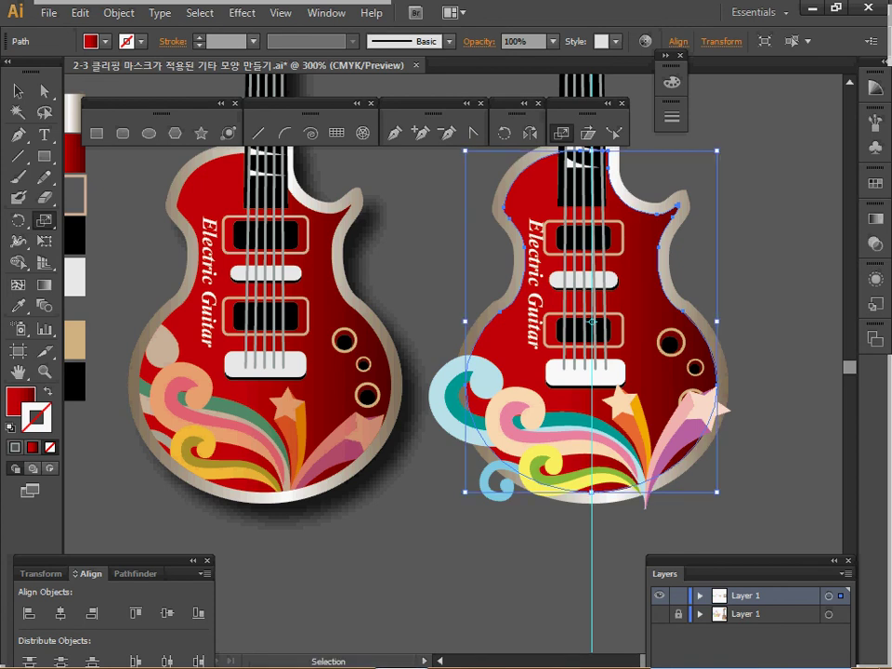
{"action": "key", "text": "ctrl+shift+bracketright"}
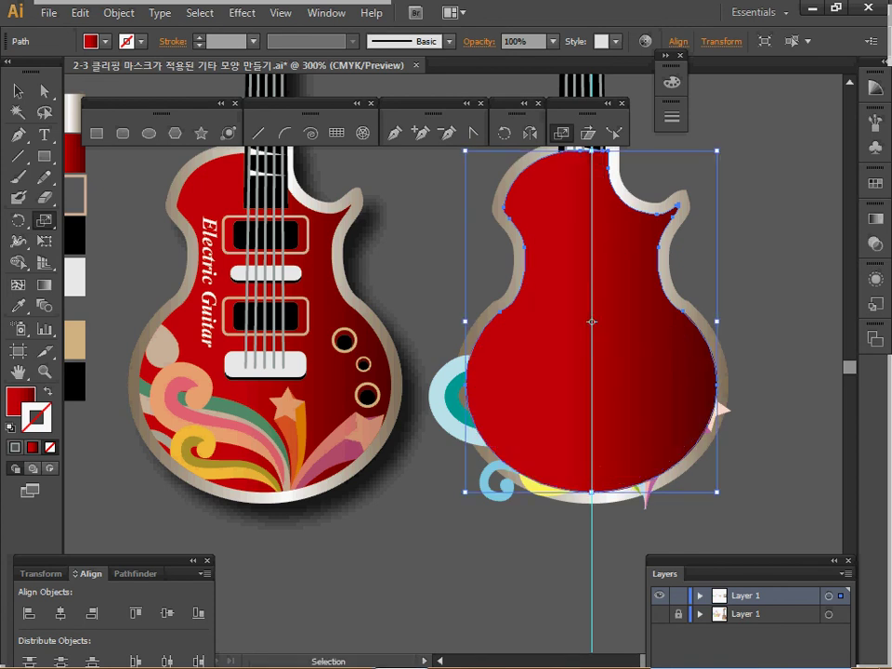
Step: Make a clipping mask from the front red body copy and the swirl and star group
{"action": "key", "text": "shift"}
{"action": "left_click", "coordinate": [493, 480], "text": "shift"}
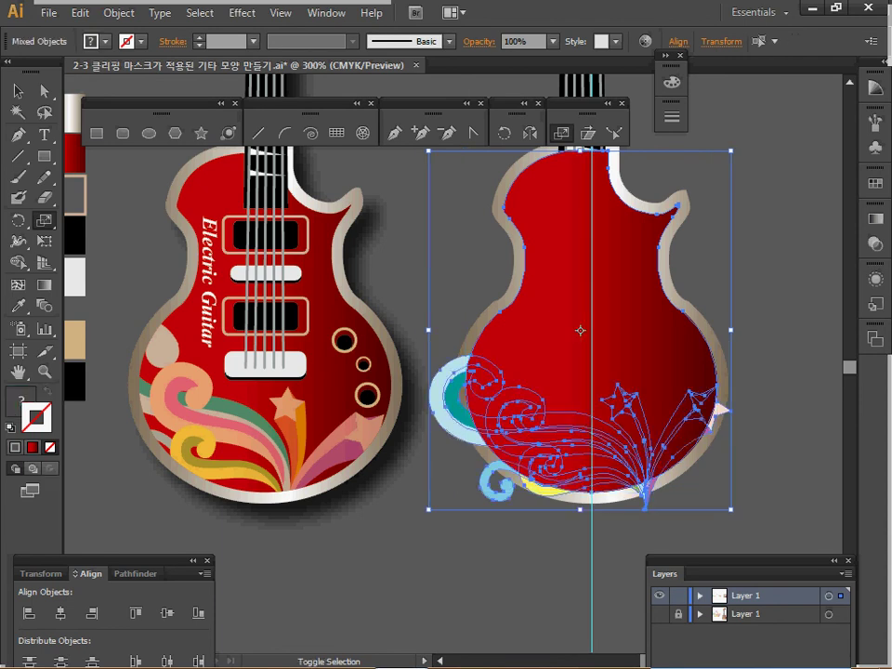
{"action": "right_click", "coordinate": [517, 410]}
{"action": "left_click", "coordinate": [581, 510]}
{"action": "key", "text": "ctrl+shift+a"}
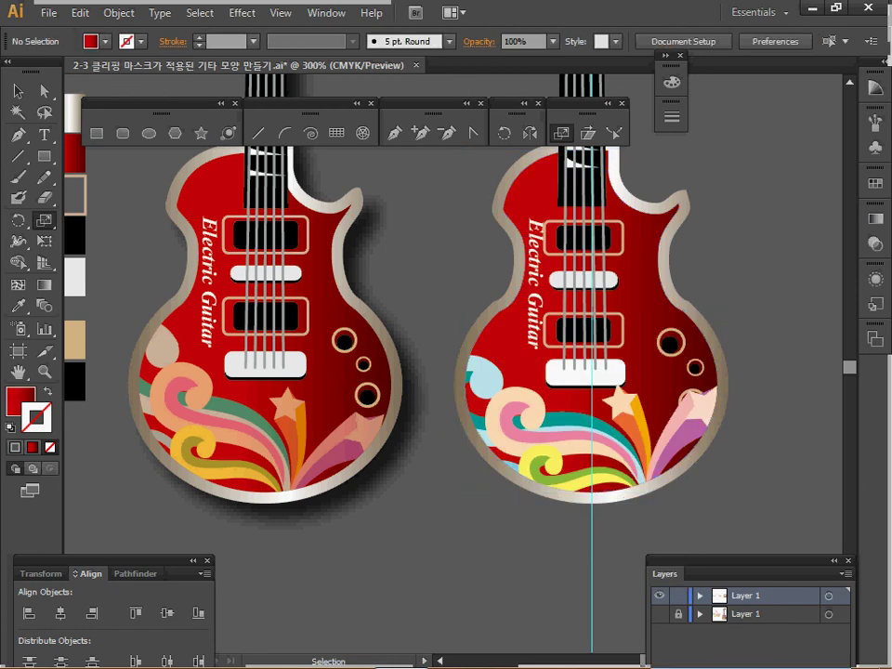
Step: Isolate the clipped swirl and star artwork, rotate it by -10° and shift it slightly left inside the body
{"action": "double_click", "coordinate": [576, 437]}
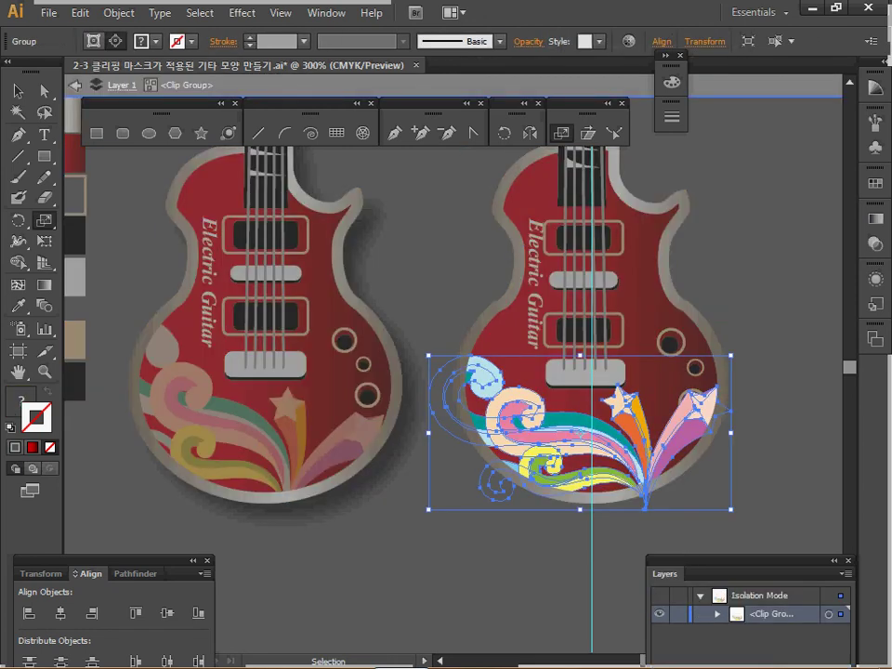
{"action": "key", "text": "s"}
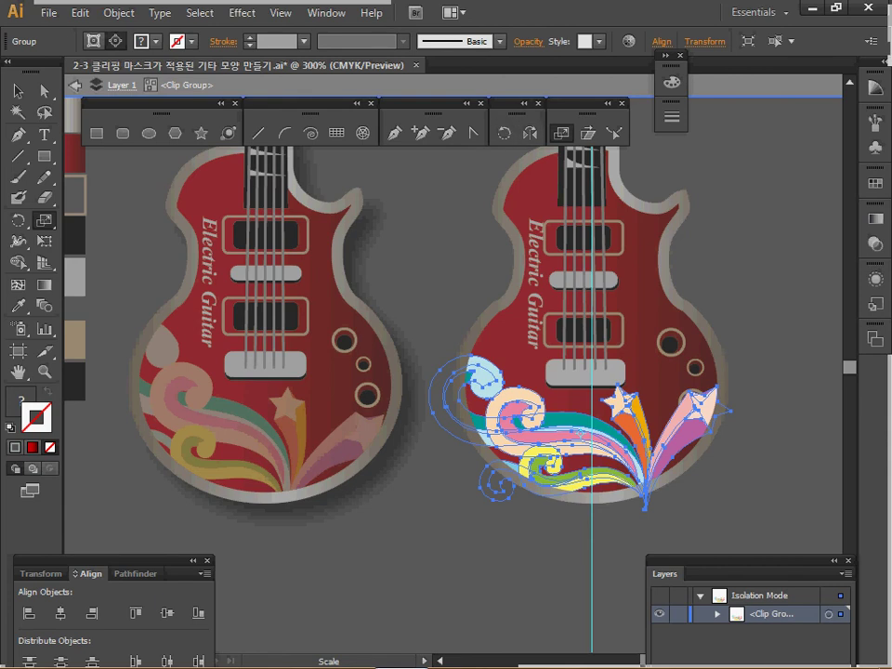
{"action": "key", "text": "r"}
{"action": "key", "text": "Return"}
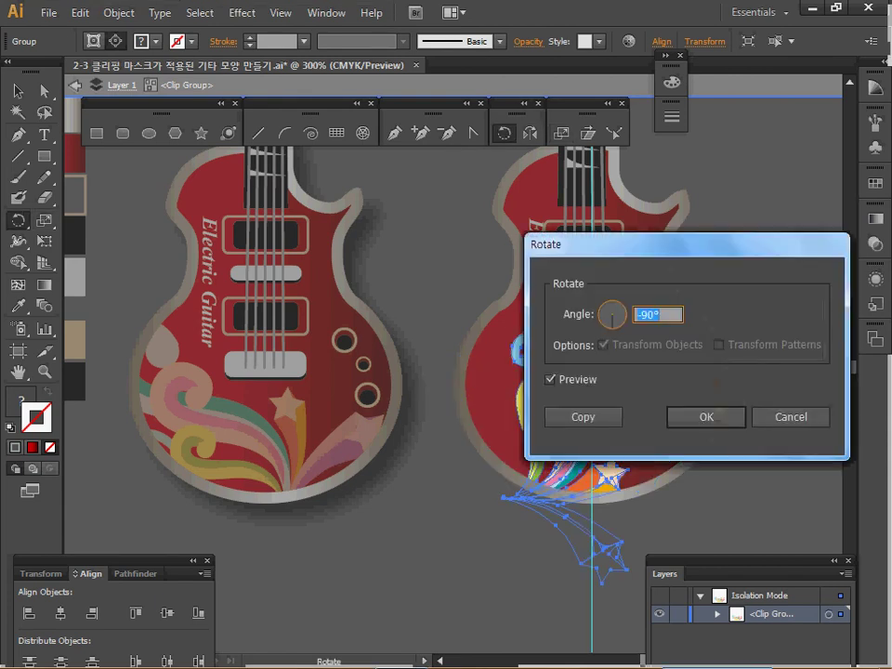
{"action": "type", "text": "-10"}
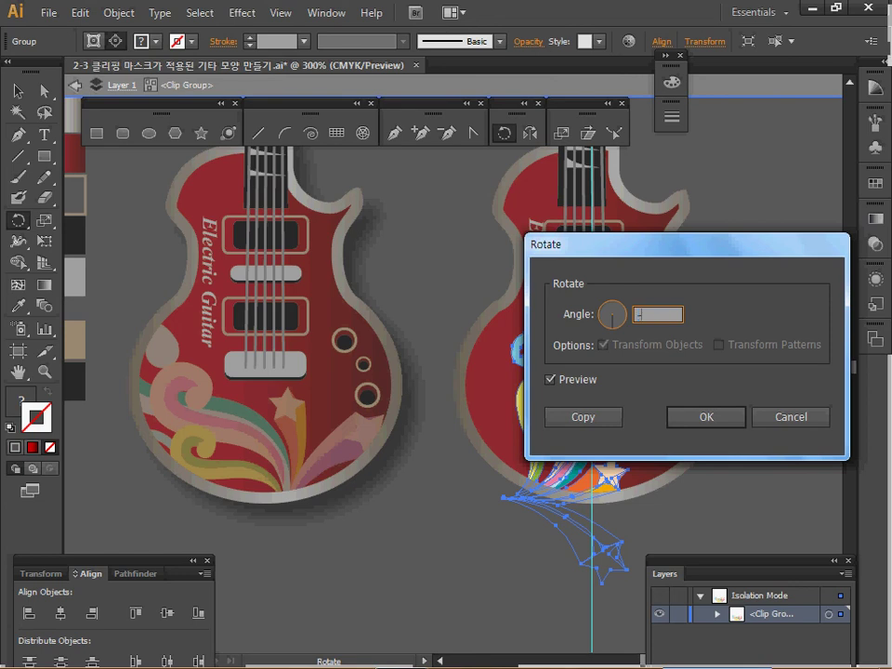
{"action": "key", "text": "Return"}
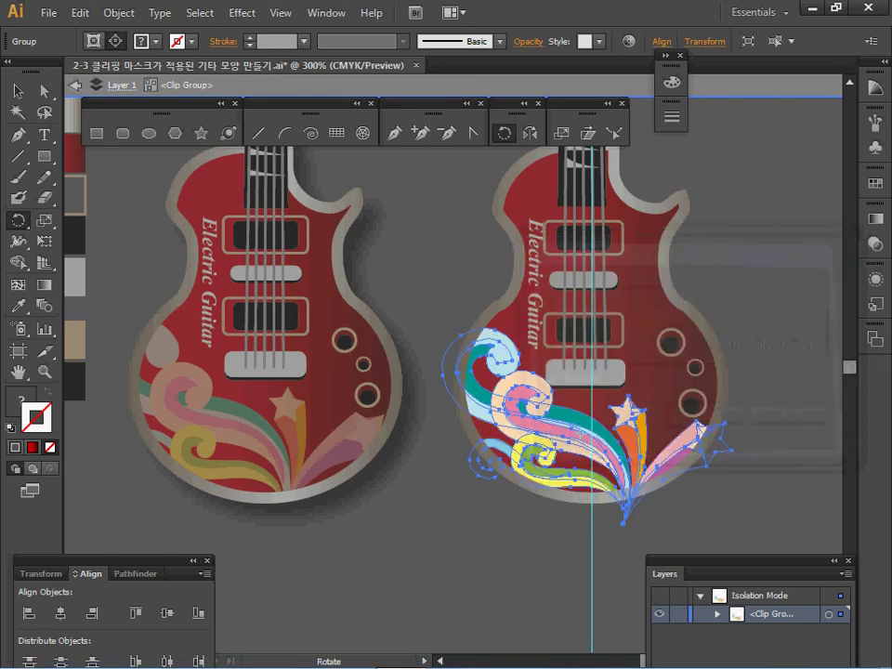
{"action": "key", "text": "ctrl+d"}
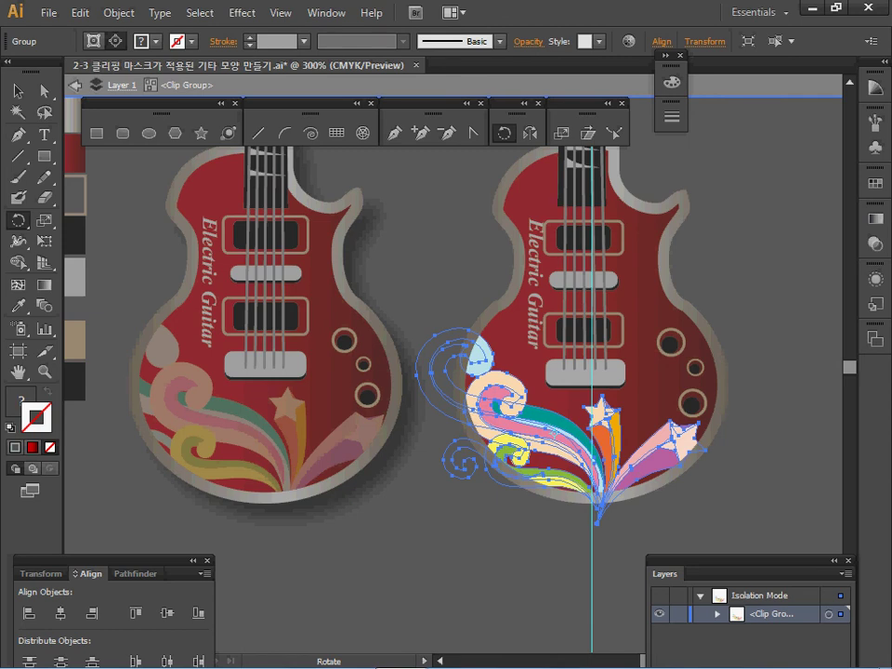
{"action": "key", "text": "ctrl+z"}
{"action": "key", "text": "ctrl+z"}
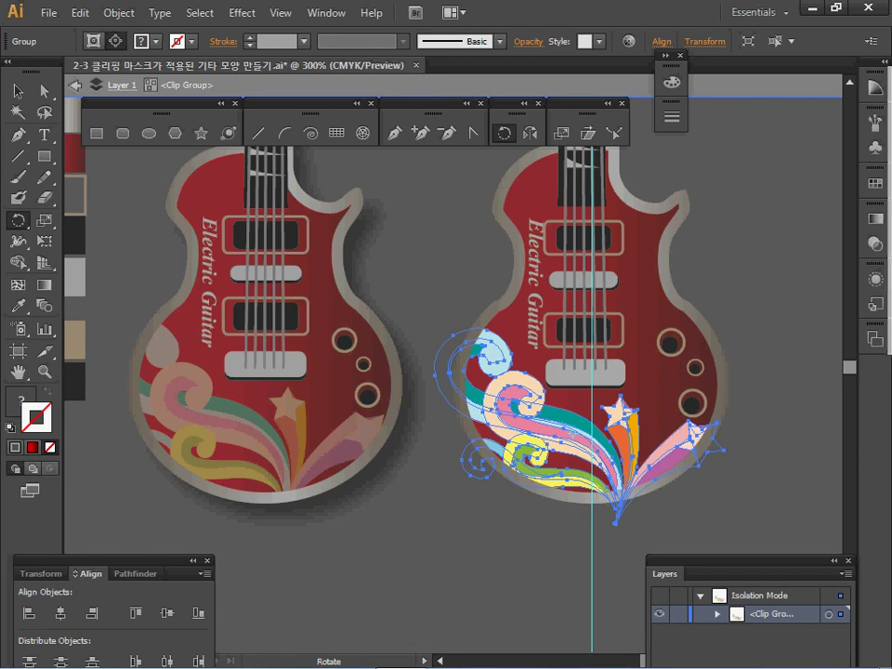
Step: Set the clipped swirl and star artwork's opacity to 70% and leave isolation mode
{"action": "key", "text": "ctrl+shift+F10"}
{"action": "left_click", "coordinate": [844, 229]}
{"action": "left_click", "coordinate": [815, 376]}
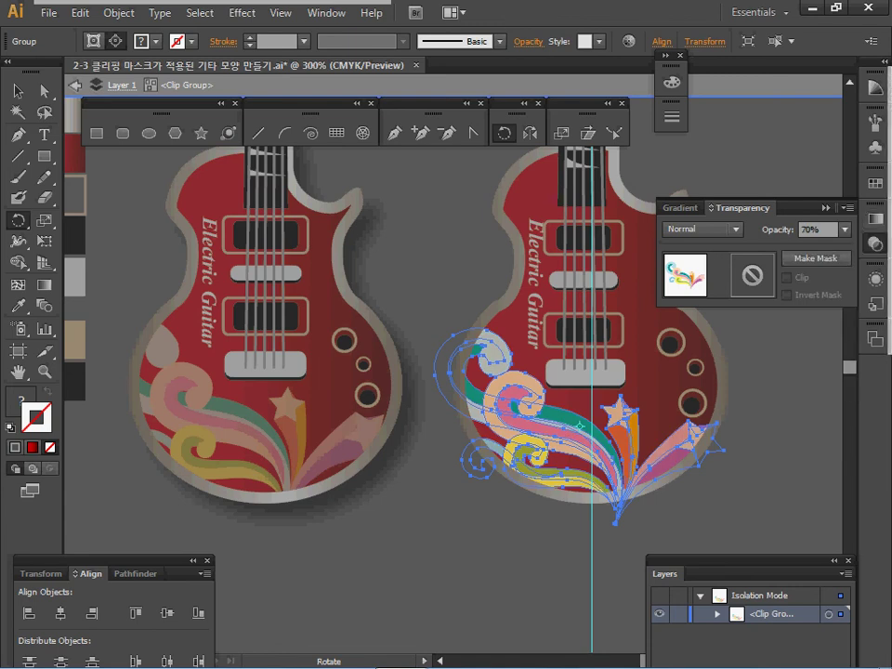
{"action": "key", "text": "ctrl+shift+F10"}
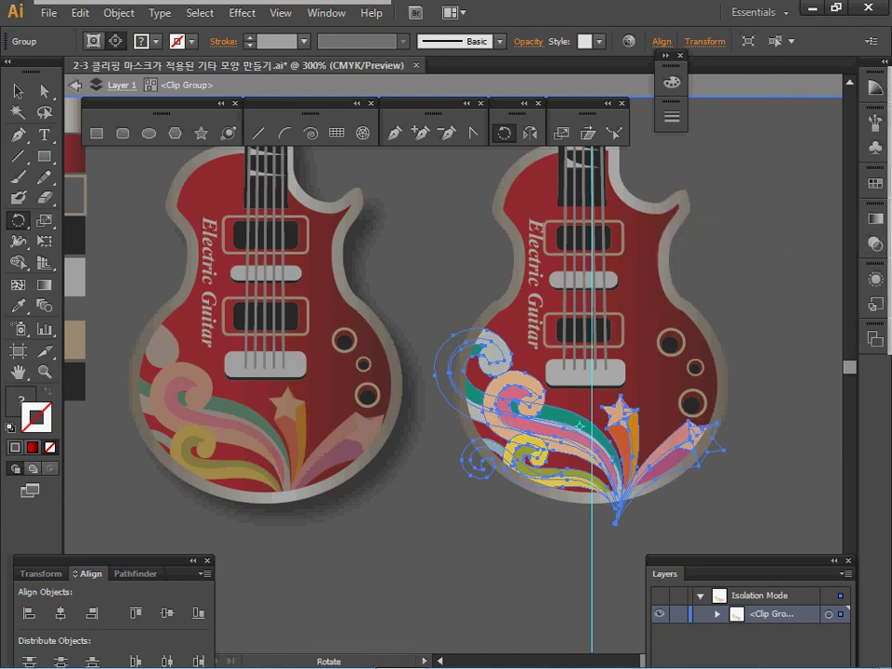
{"action": "key", "text": "Escape"}
Step: Select all parts of the new guitar, from headstock to body, and group them
{"action": "key", "text": "ctrl+minus"}
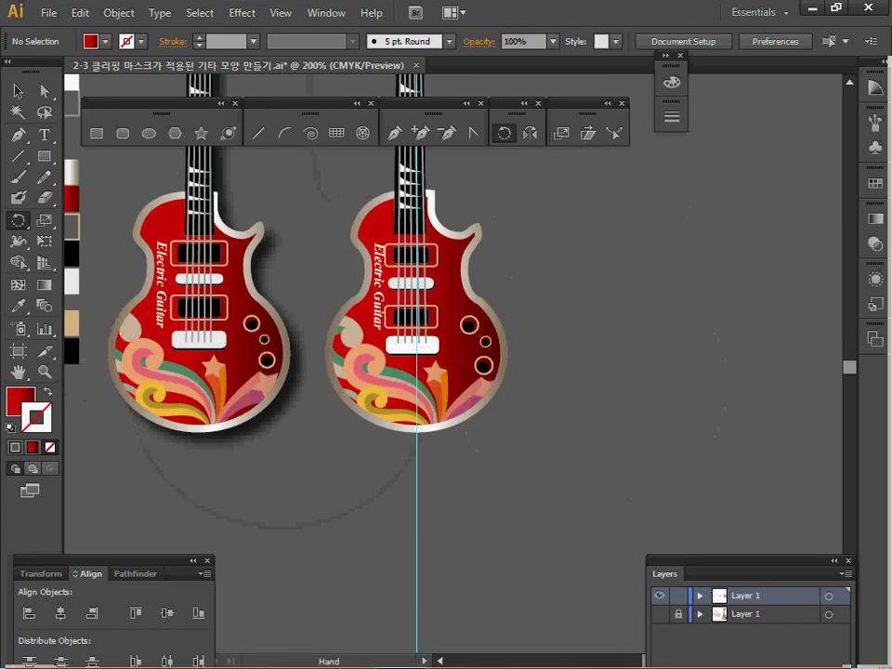
{"action": "key", "text": "ctrl+minus"}
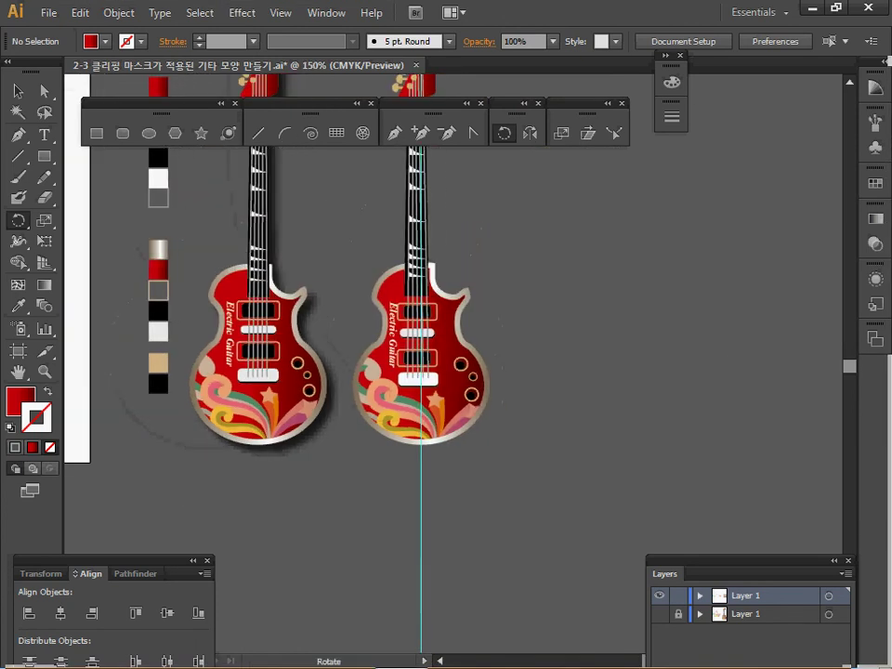
{"action": "key", "text": "ctrl+minus"}
{"action": "scroll", "coordinate": [446, 353], "scroll_direction": "right", "scroll_amount": 3}
{"action": "key", "text": "v"}
{"action": "left_click_drag", "start_coordinate": [334, 176], "coordinate": [450, 477]}
{"action": "right_click", "coordinate": [379, 418]}
{"action": "left_click", "coordinate": [424, 498]}
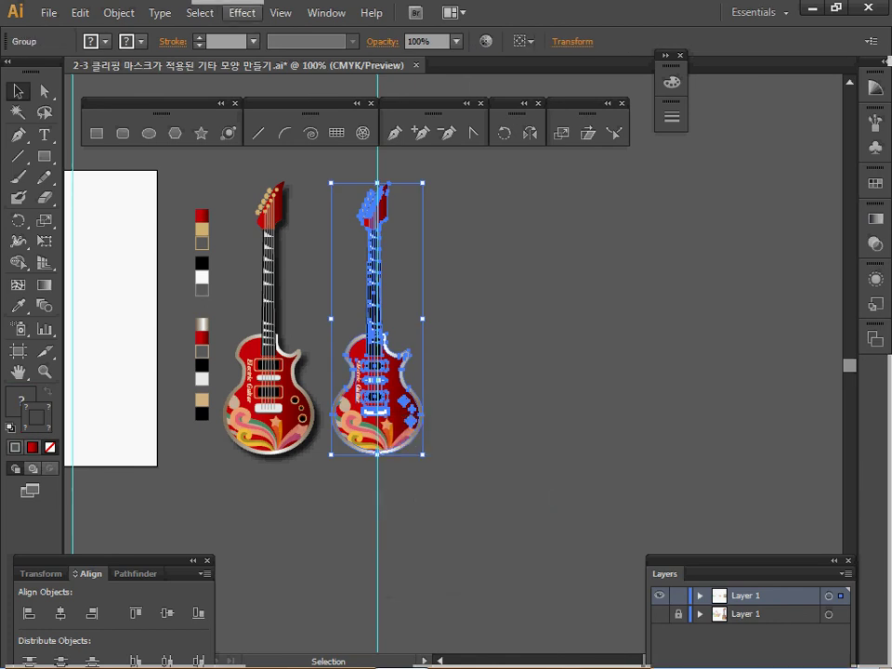
Step: Apply a Multiply drop shadow to the guitar group with 75% opacity, 2 mm X and Y offsets and 1 mm blur
{"action": "left_click", "coordinate": [241, 13]}
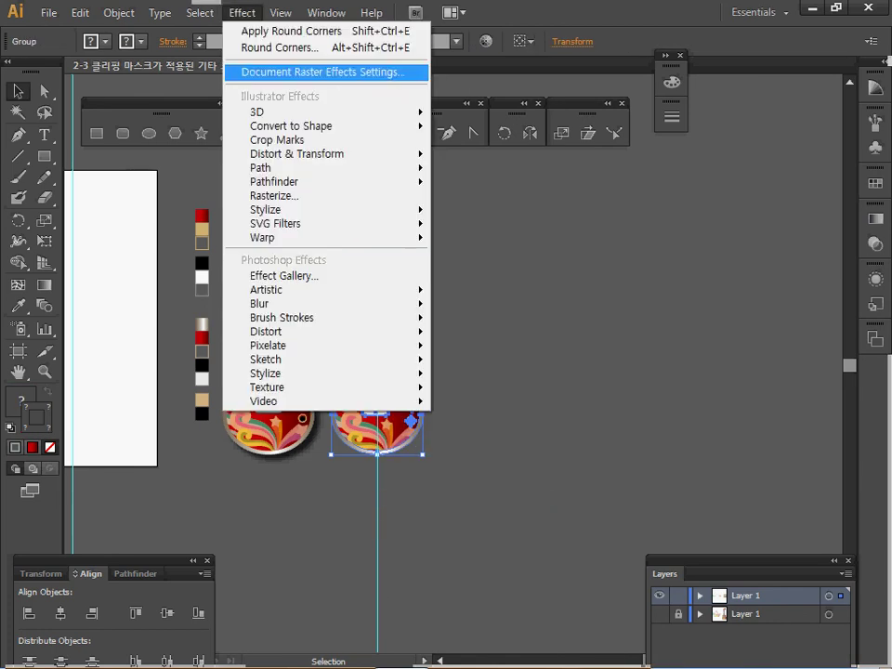
{"action": "mouse_move", "coordinate": [371, 209]}
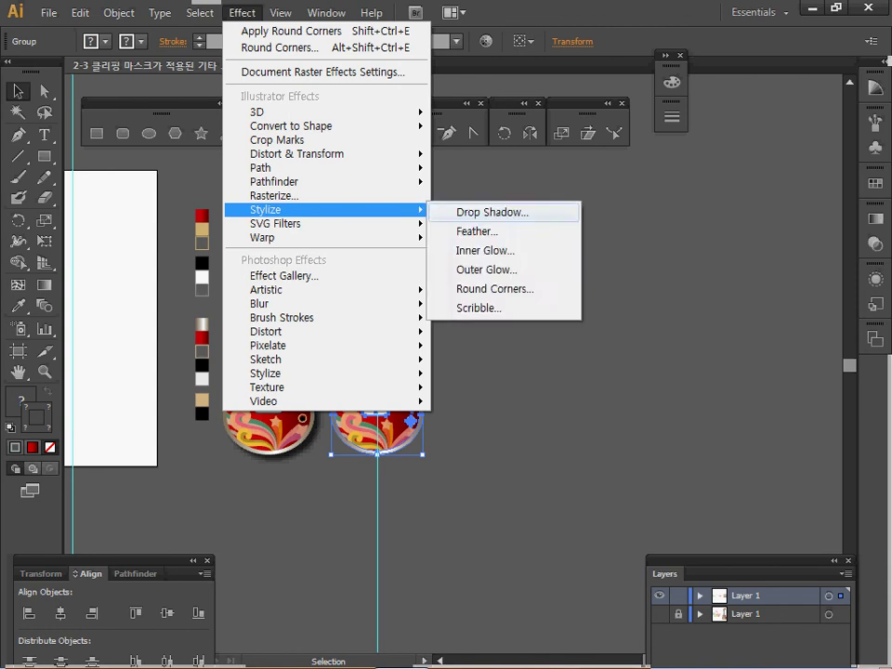
{"action": "left_click", "coordinate": [488, 212]}
{"action": "left_click", "coordinate": [561, 256]}
{"action": "key", "text": "alt+p"}
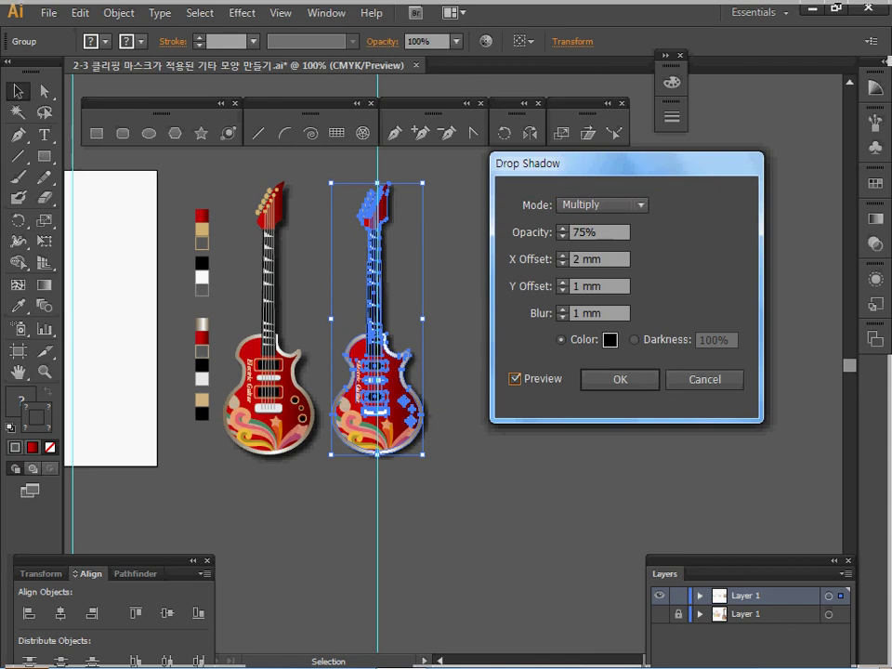
{"action": "left_click", "coordinate": [561, 282]}
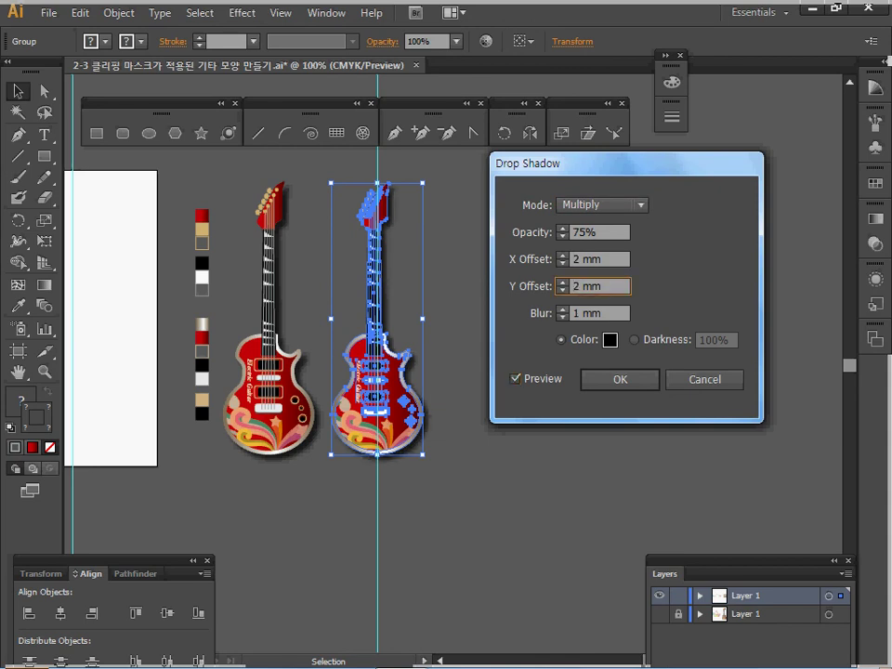
{"action": "key", "text": "Return"}
Step: Move the finished guitar group onto the artboard, to the right of the swirl and star artwork, and deselect it
{"action": "left_click_drag", "start_coordinate": [278, 372], "coordinate": [538, 388]}
{"action": "left_click_drag", "start_coordinate": [636, 409], "coordinate": [333, 412]}
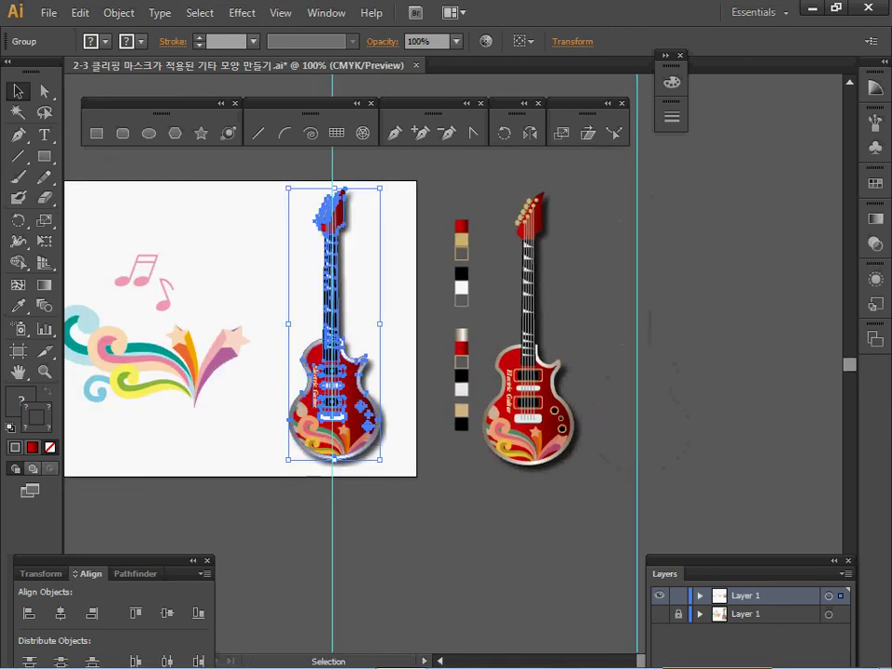
{"action": "key", "text": "ctrl+shift+a"}
{"action": "key", "text": "ctrl+="}
{"action": "left_click_drag", "start_coordinate": [372, 325], "coordinate": [558, 418]}
{"action": "key", "text": "space"}
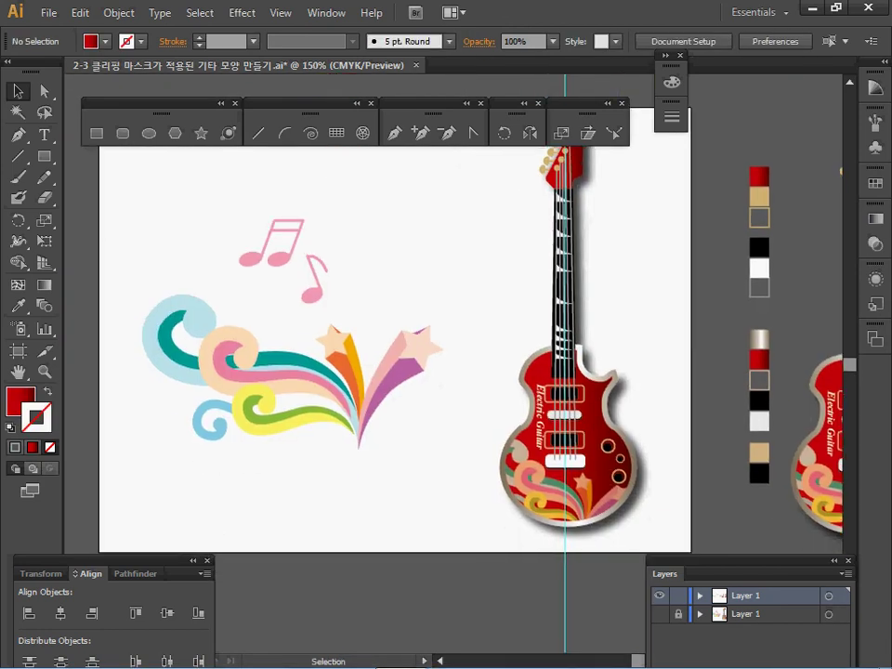